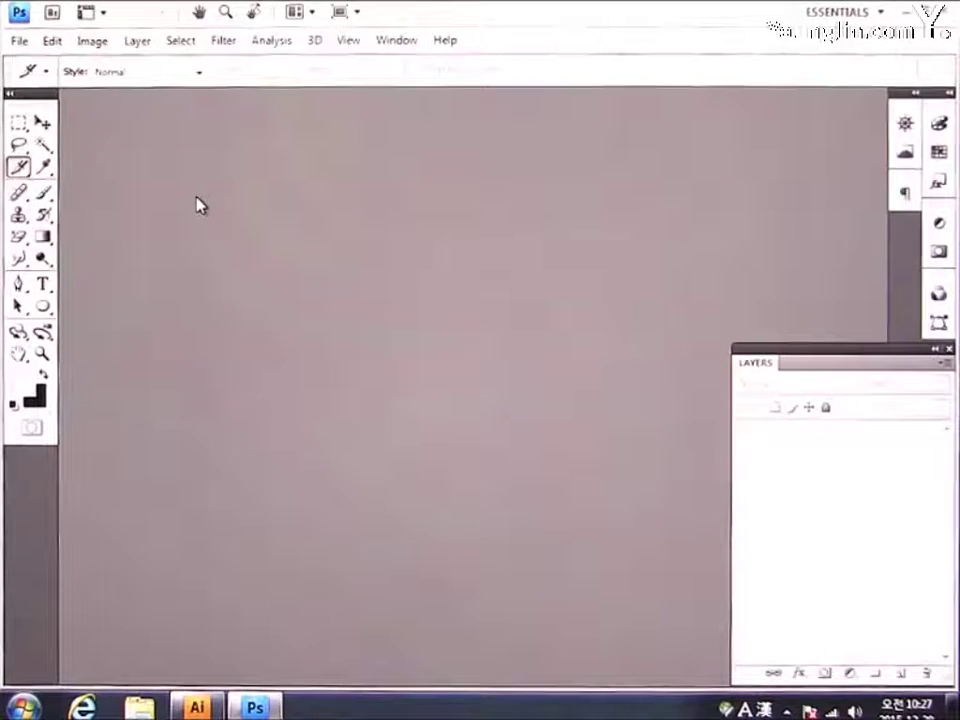
Create a new RGB document 800 pixels wide and 130 pixels high at 72 pixels/inch with a white background
{"action": "left_click", "coordinate": [19, 44]}
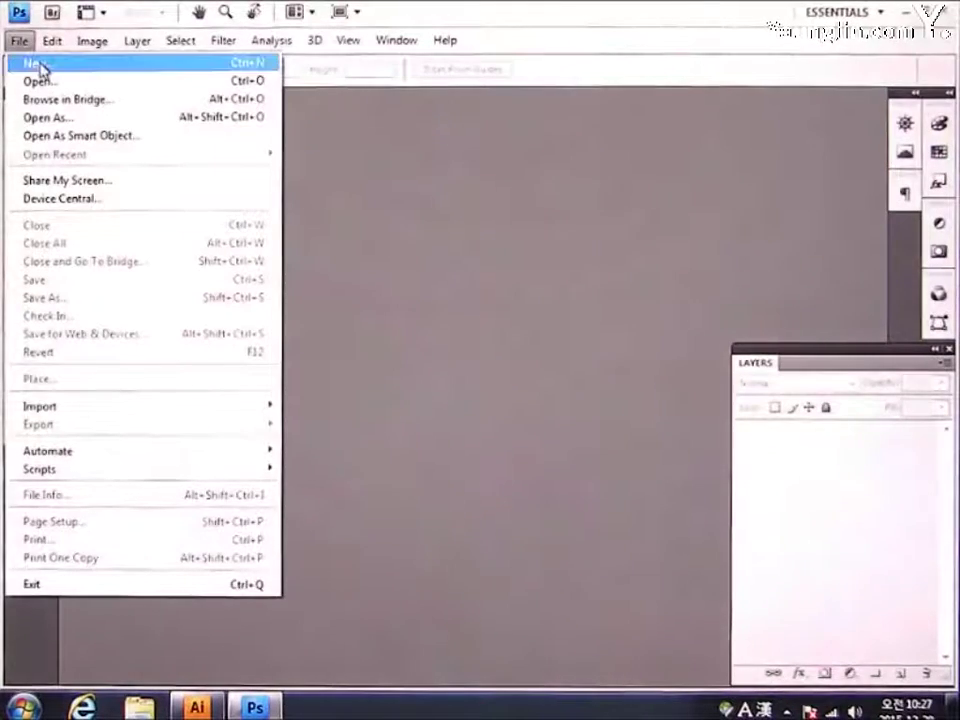
{"action": "left_click", "coordinate": [39, 63]}
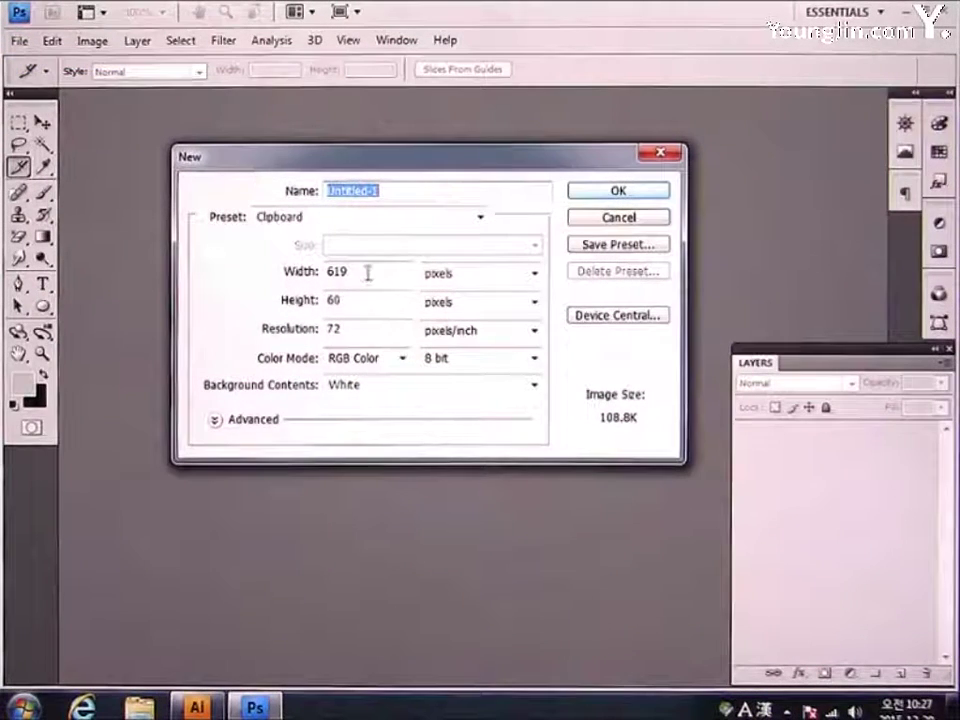
{"action": "left_click_drag", "start_coordinate": [368, 273], "coordinate": [229, 268]}
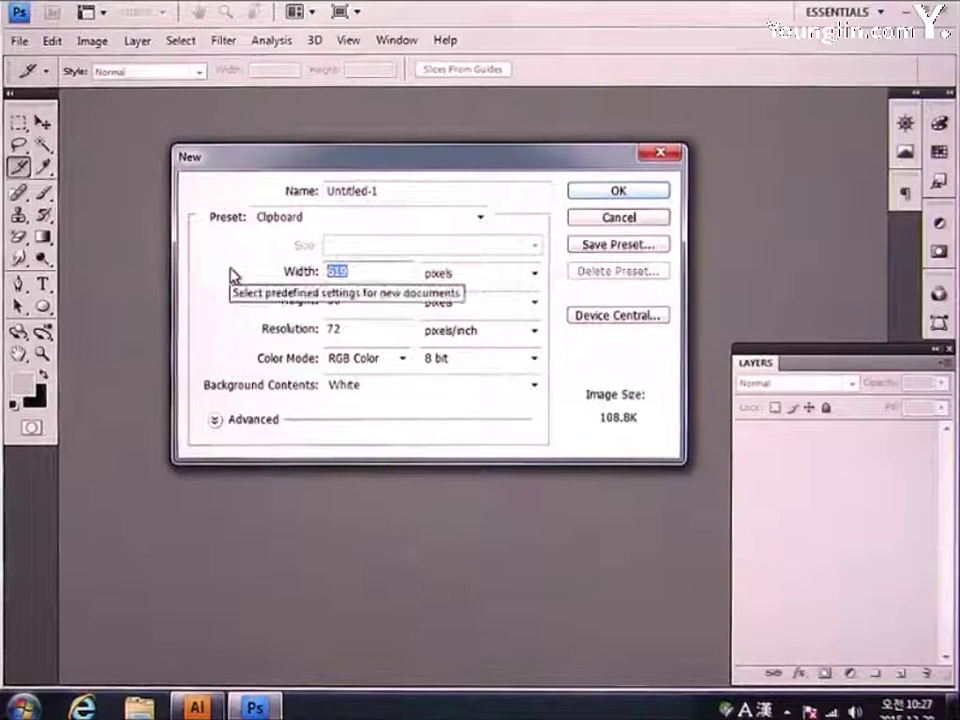
{"action": "type", "text": "800"}
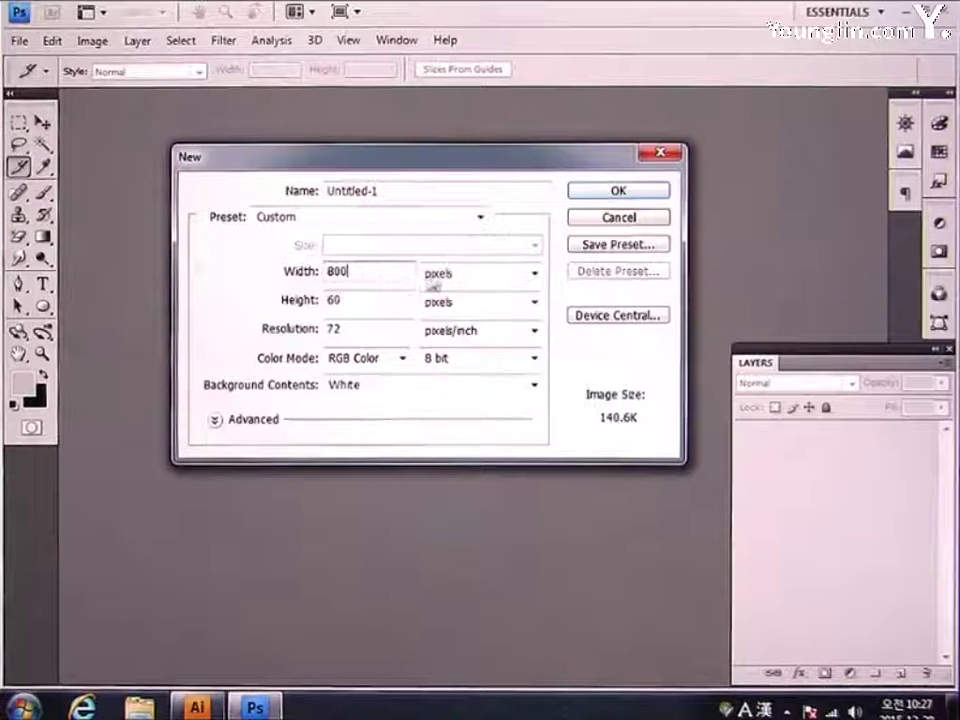
{"action": "left_click", "coordinate": [441, 274]}
{"action": "left_click", "coordinate": [449, 292]}
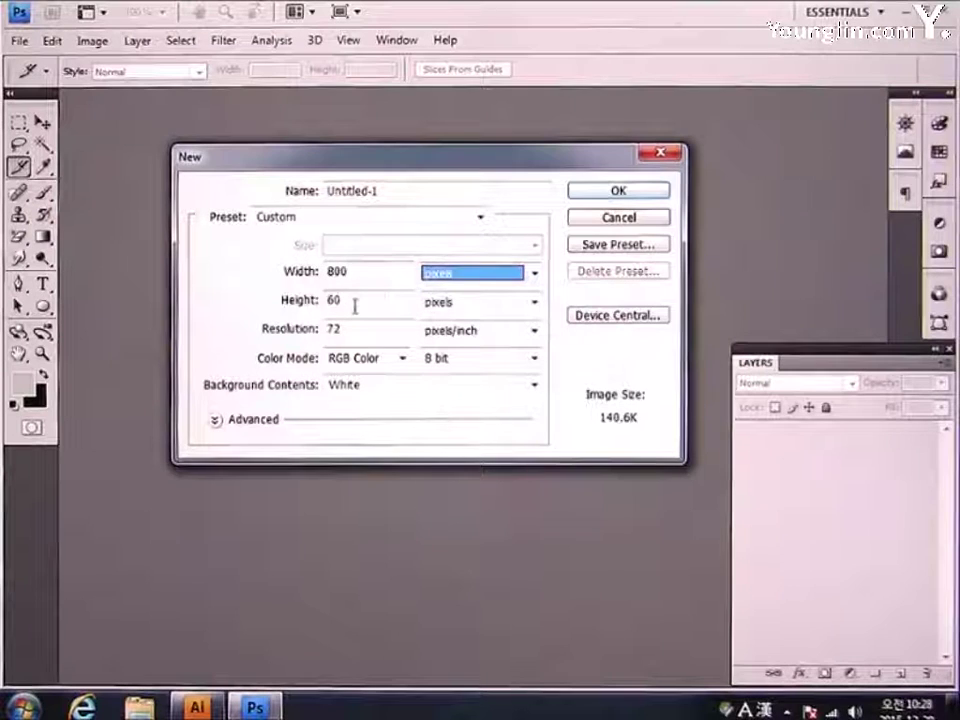
{"action": "left_click_drag", "start_coordinate": [356, 302], "coordinate": [215, 288]}
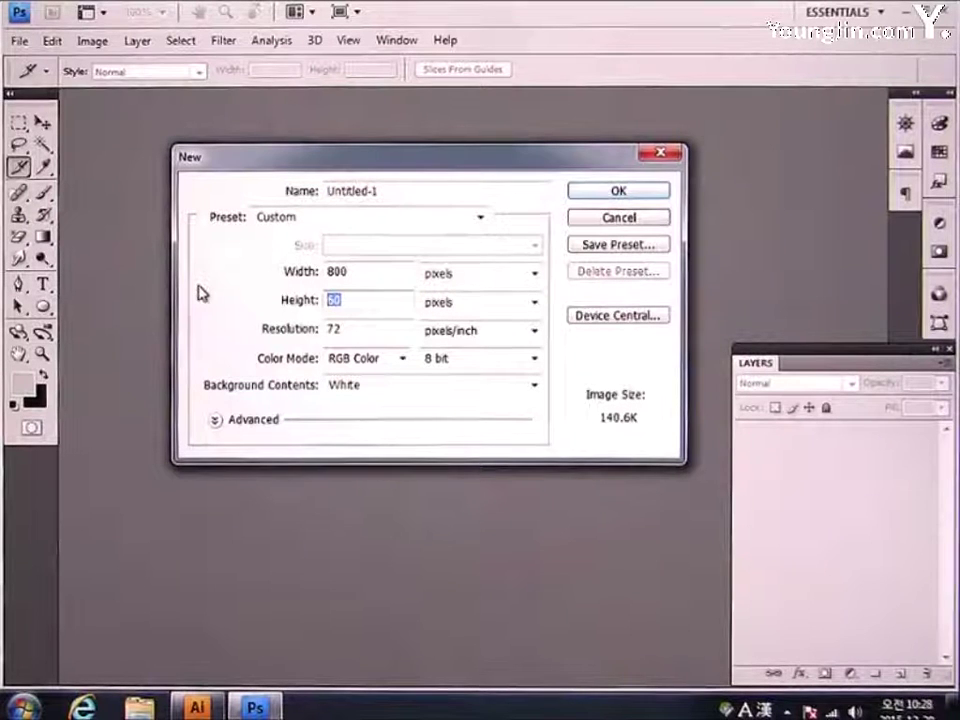
{"action": "type", "text": "13"}
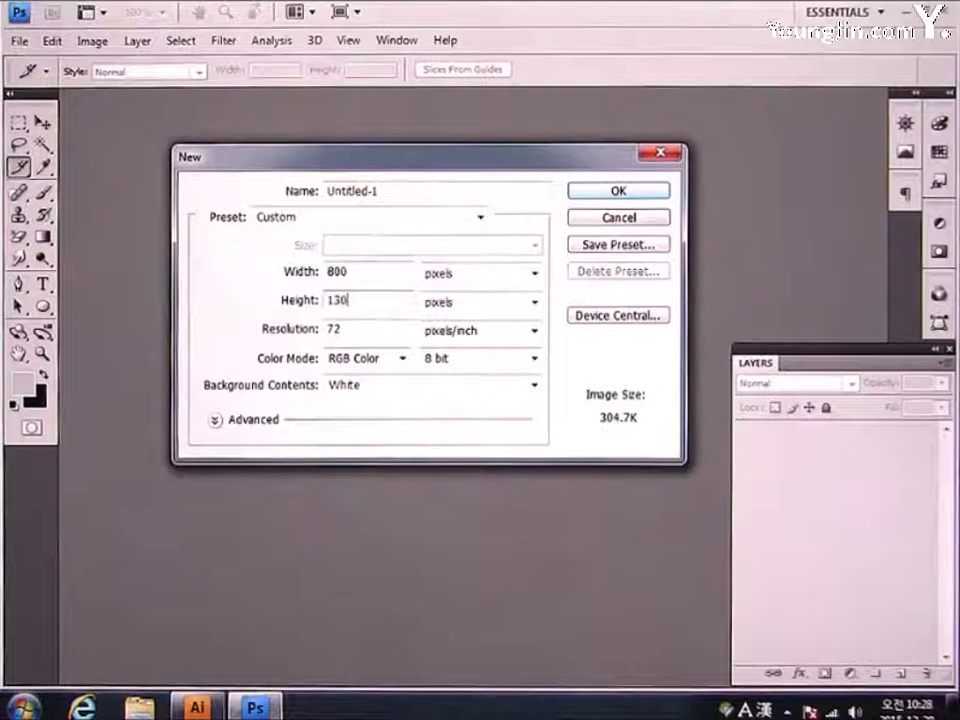
{"action": "double_click", "coordinate": [336, 329]}
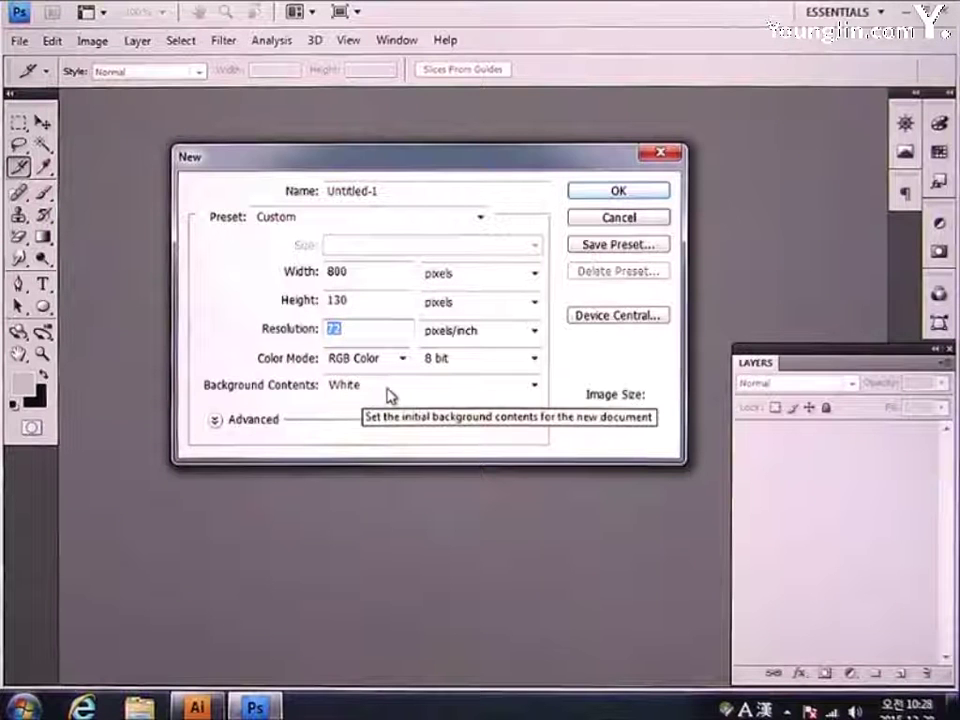
{"action": "left_click", "coordinate": [630, 192]}
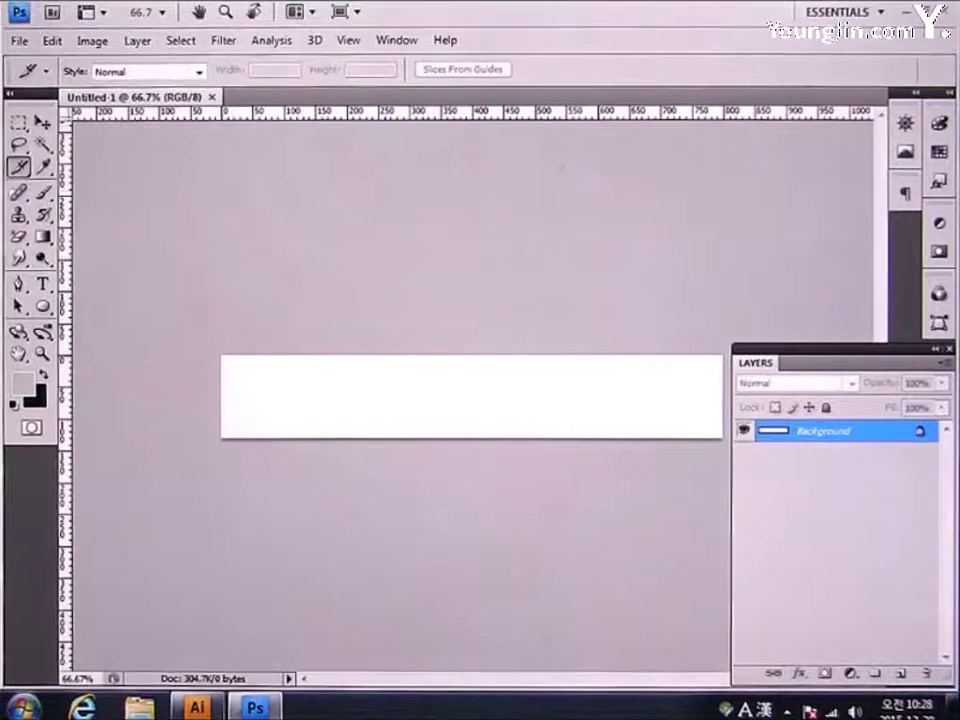
Float the document window, show it at 100% zoom and enlarge the window until the whole canvas fits
{"action": "left_click", "coordinate": [42, 122]}
{"action": "left_click_drag", "start_coordinate": [161, 96], "coordinate": [165, 135]}
{"action": "double_click", "coordinate": [42, 354]}
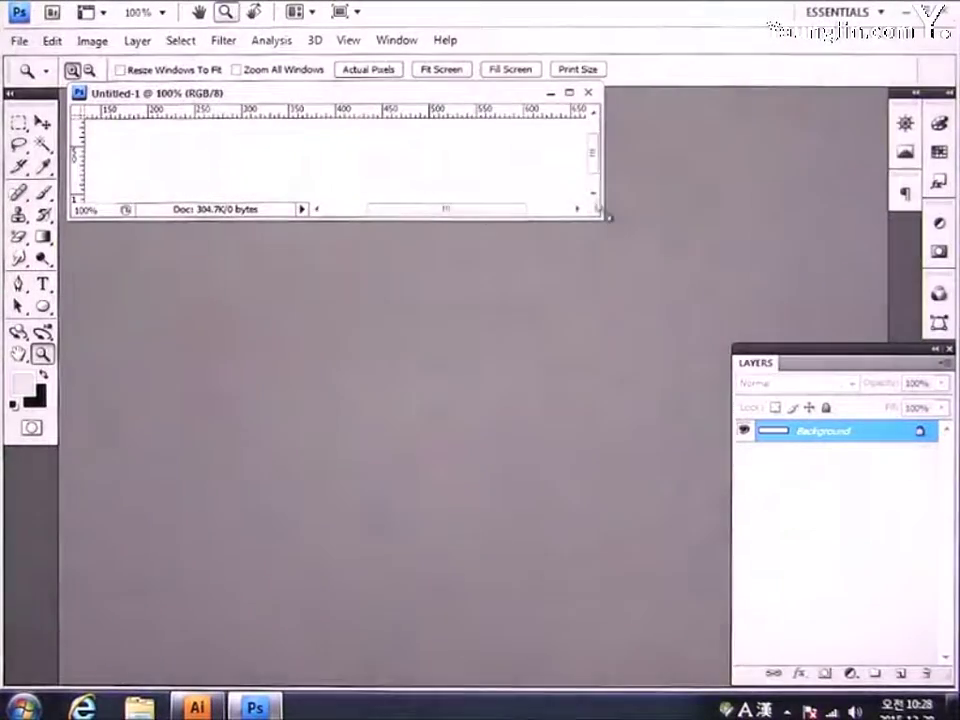
{"action": "left_click_drag", "start_coordinate": [603, 216], "coordinate": [866, 323]}
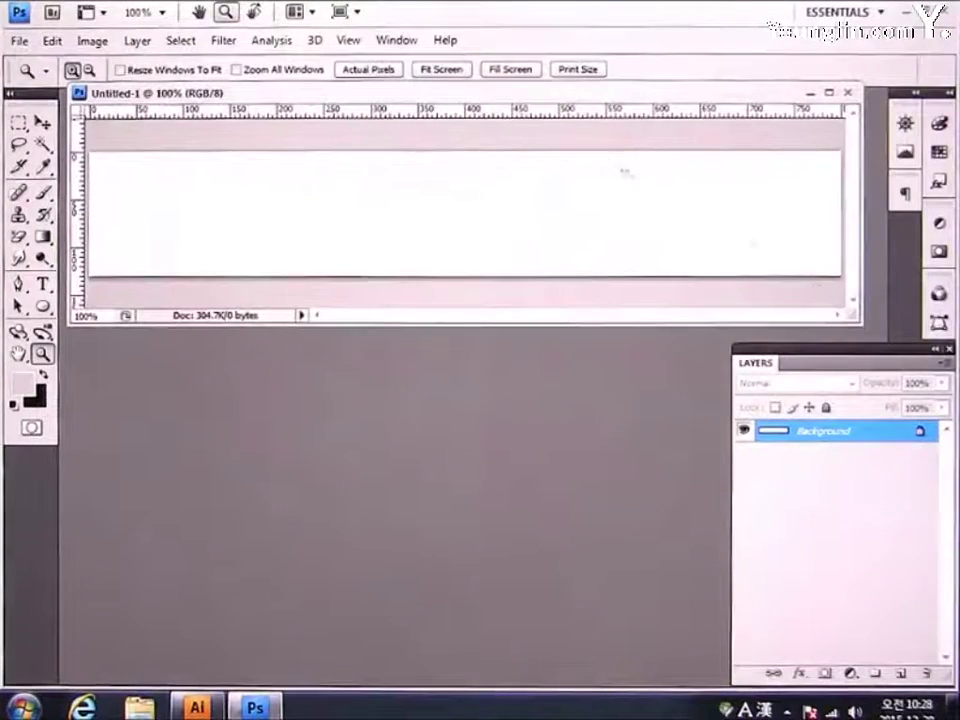
{"action": "left_click_drag", "start_coordinate": [566, 101], "coordinate": [567, 115]}
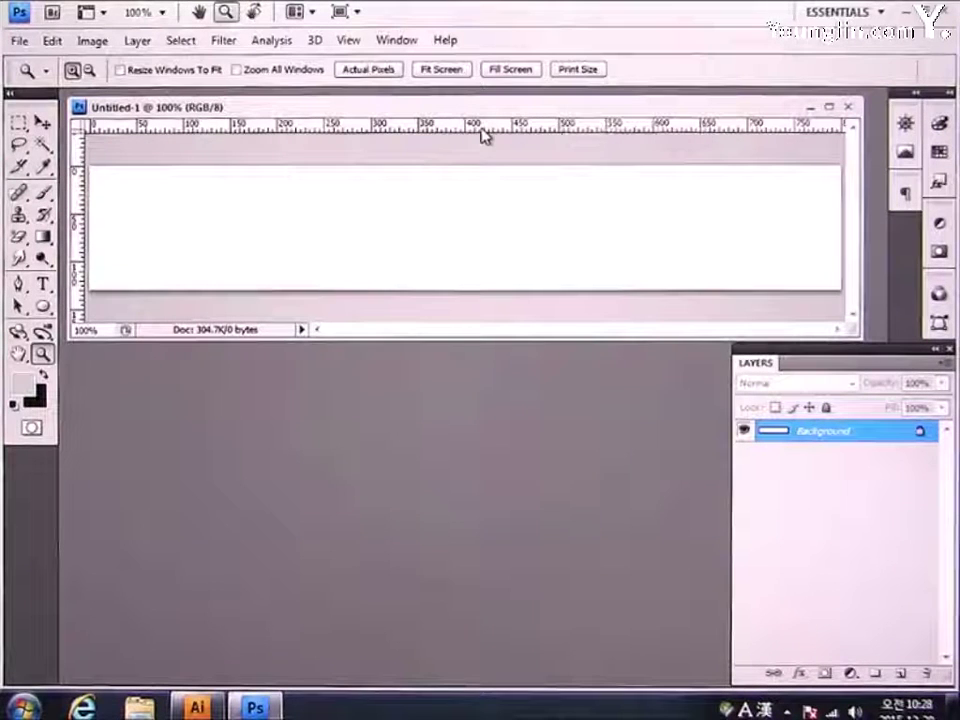
Set the ruler units to pixels and display the Info panel in the empty area below the document
{"action": "right_click", "coordinate": [446, 135]}
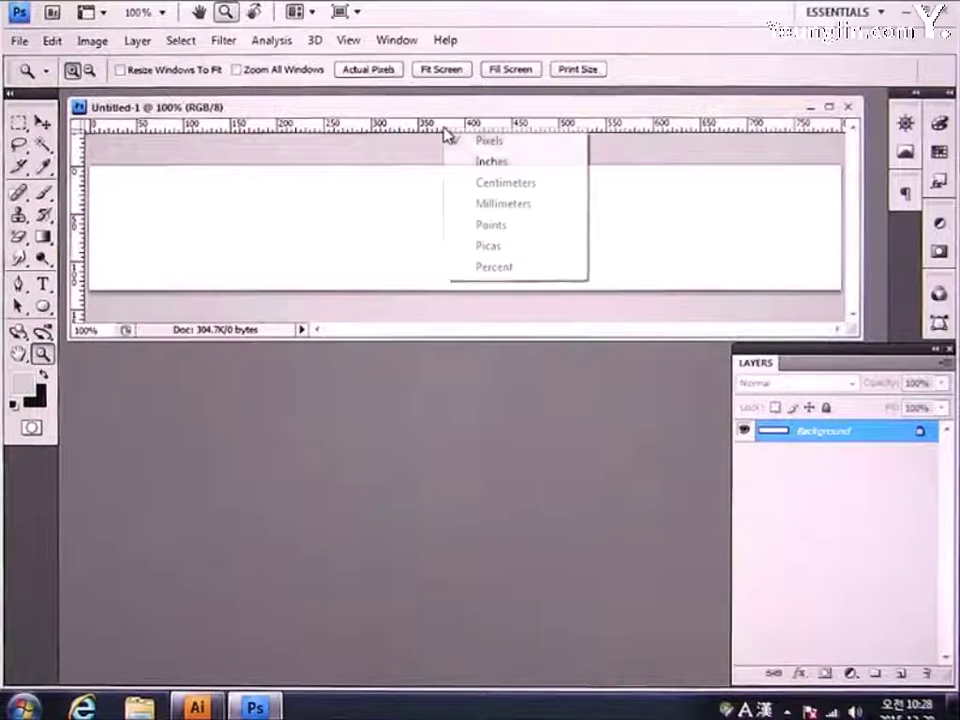
{"action": "left_click", "coordinate": [503, 145]}
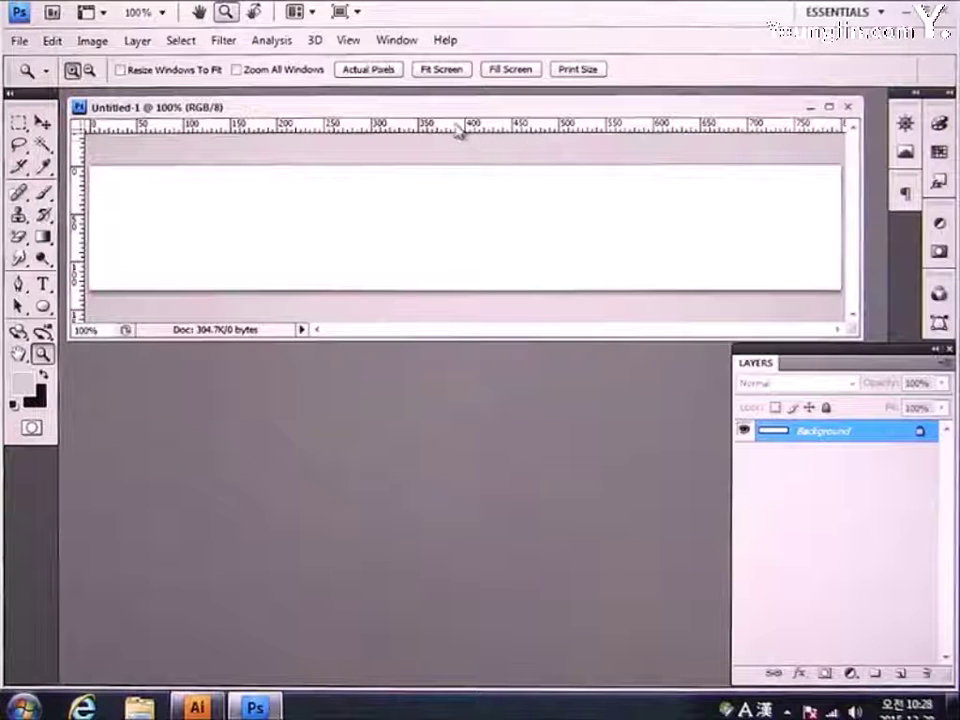
{"action": "left_click", "coordinate": [398, 41]}
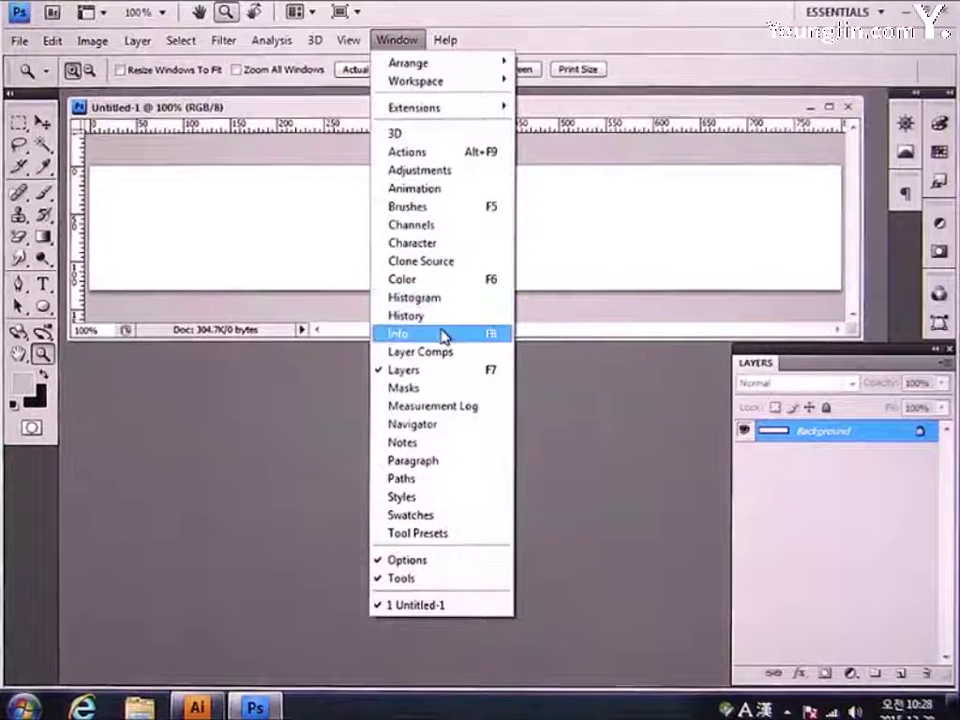
{"action": "left_click", "coordinate": [444, 334]}
{"action": "left_click_drag", "start_coordinate": [761, 114], "coordinate": [583, 397]}
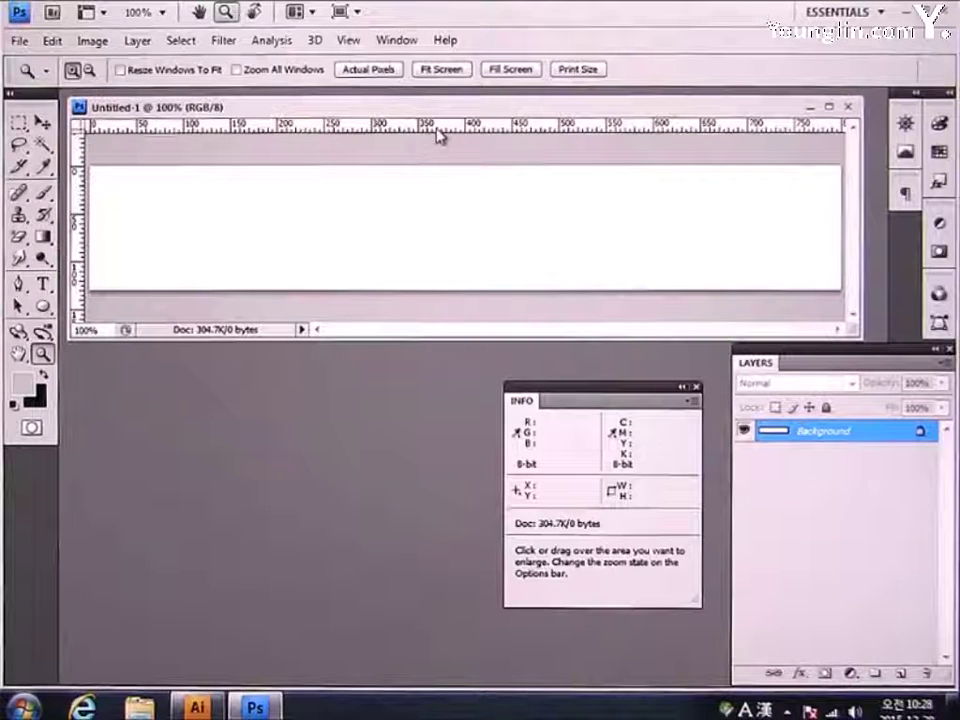
With snapping turned off, place a horizontal guide at about 60 px and a vertical guide at 180 px, and close the Info panel
{"action": "left_click_drag", "start_coordinate": [447, 131], "coordinate": [477, 227]}
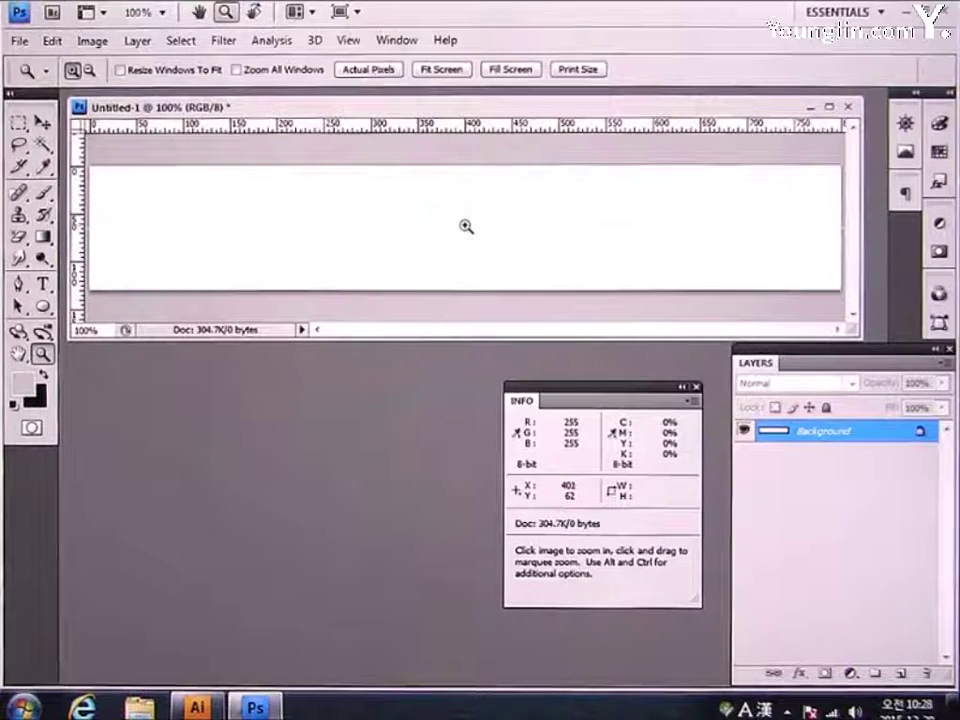
{"action": "left_click", "coordinate": [356, 42]}
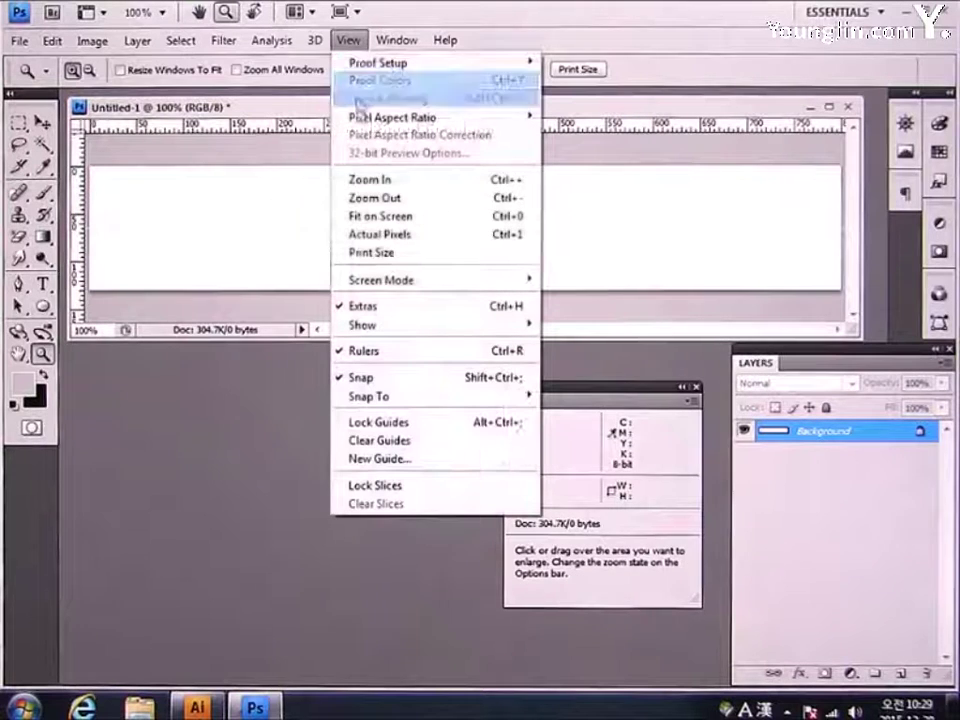
{"action": "left_click", "coordinate": [395, 380]}
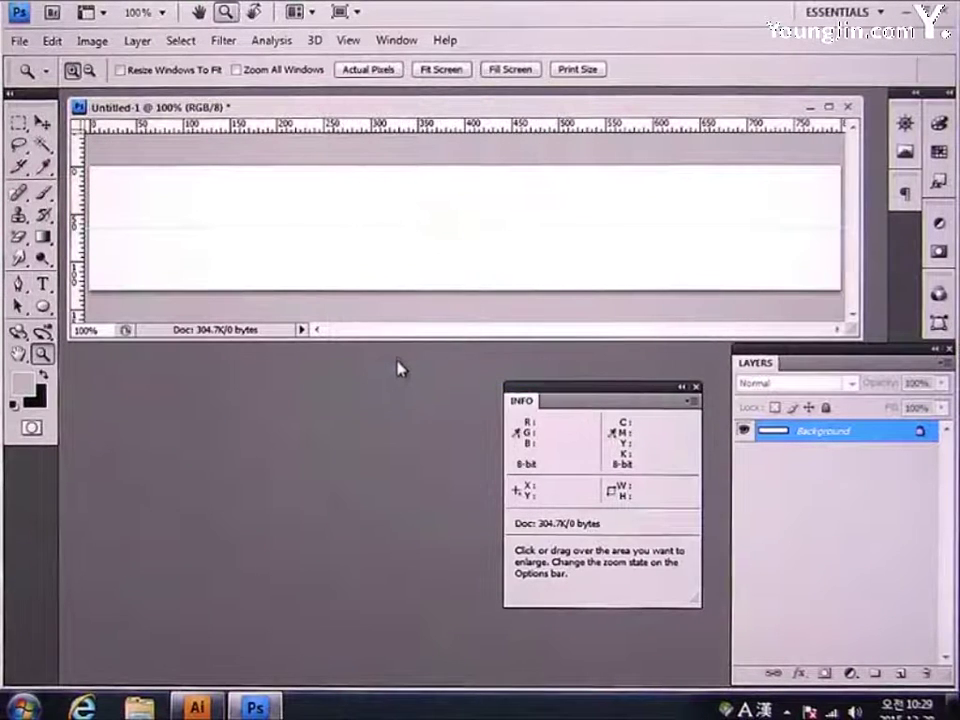
{"action": "key", "text": "v"}
{"action": "mouse_move", "coordinate": [413, 229]}
{"action": "left_mouse_down"}
{"action": "mouse_move", "coordinate": [446, 99]}
{"action": "mouse_move", "coordinate": [448, 231]}
{"action": "mouse_move", "coordinate": [440, 223]}
{"action": "left_mouse_up"}
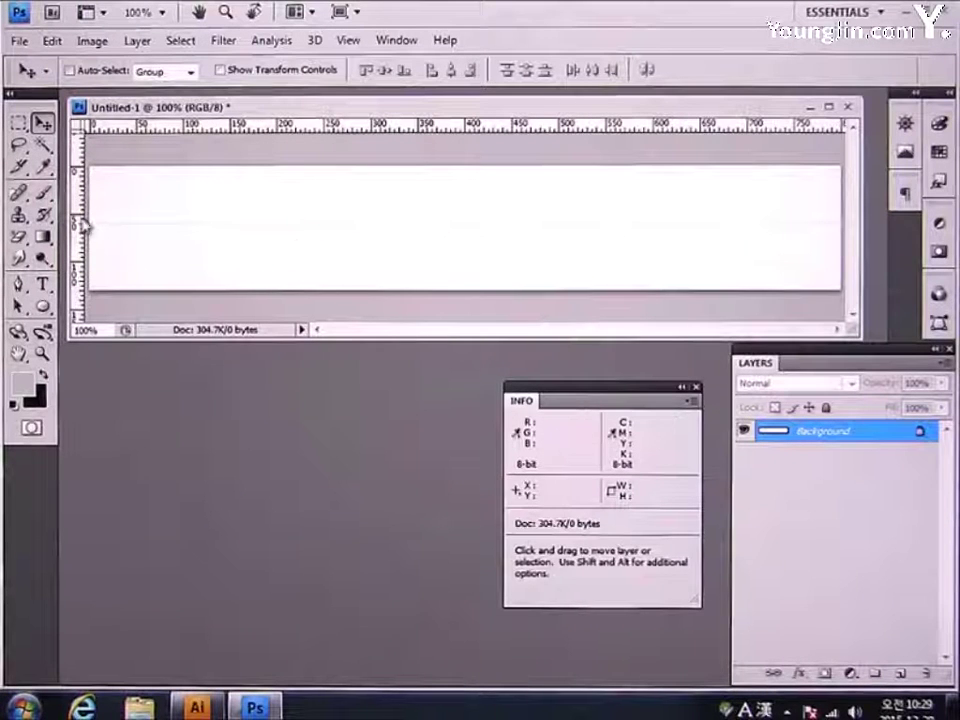
{"action": "left_click_drag", "start_coordinate": [82, 226], "coordinate": [258, 236]}
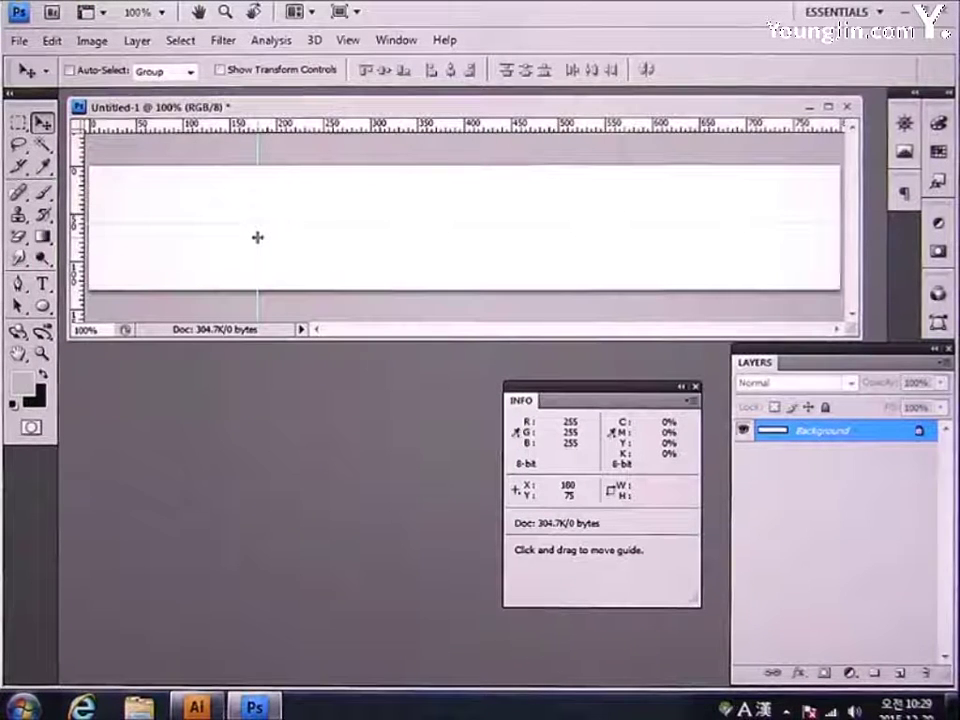
{"action": "left_click", "coordinate": [697, 392]}
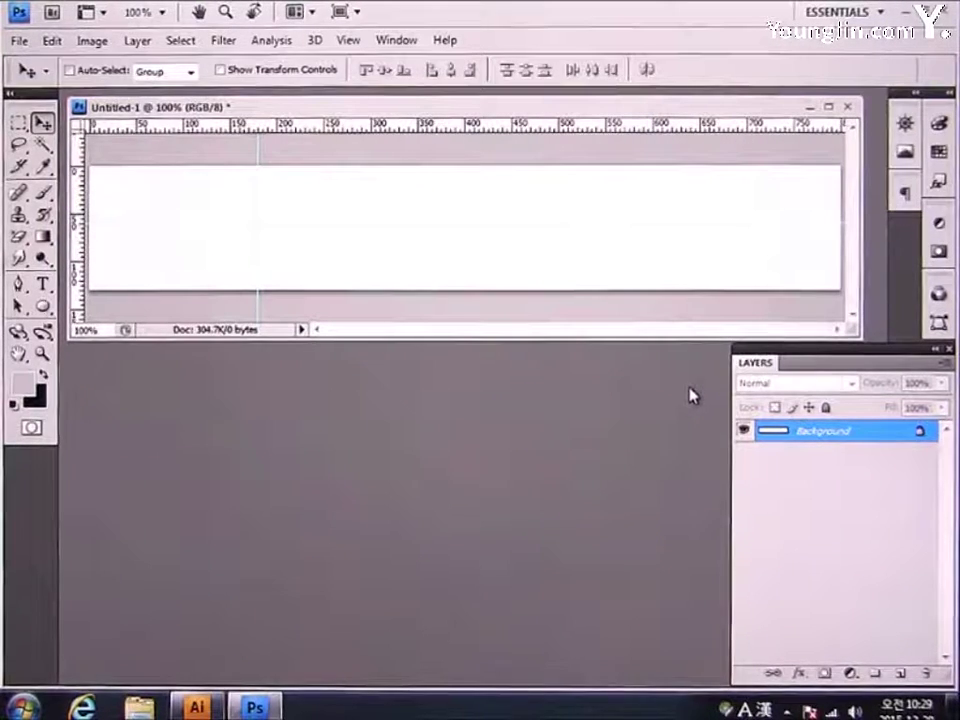
Add a new layer, enable snapping, and marquee-select the area from the guides' intersection to the canvas's lower-right corner
{"action": "left_click", "coordinate": [899, 674]}
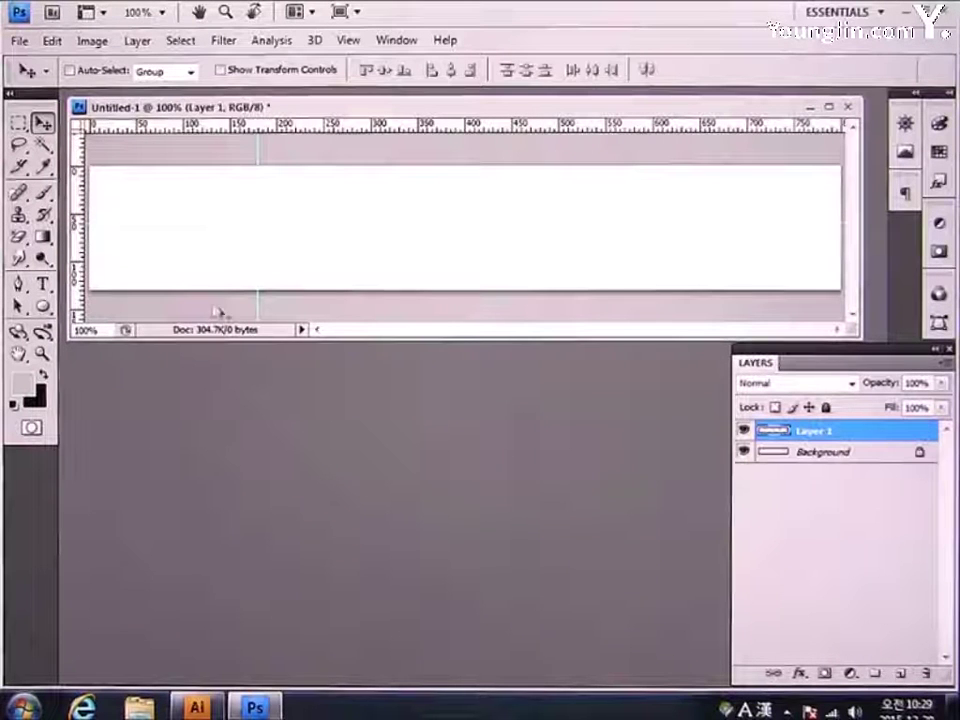
{"action": "left_click", "coordinate": [20, 125]}
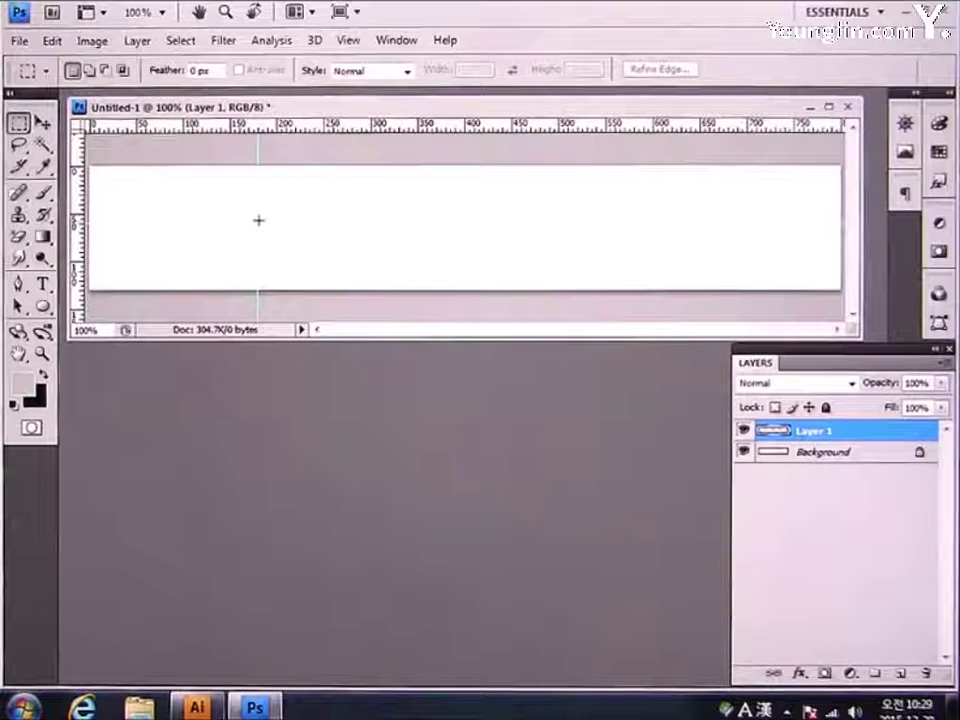
{"action": "left_click_drag", "start_coordinate": [258, 221], "coordinate": [851, 364]}
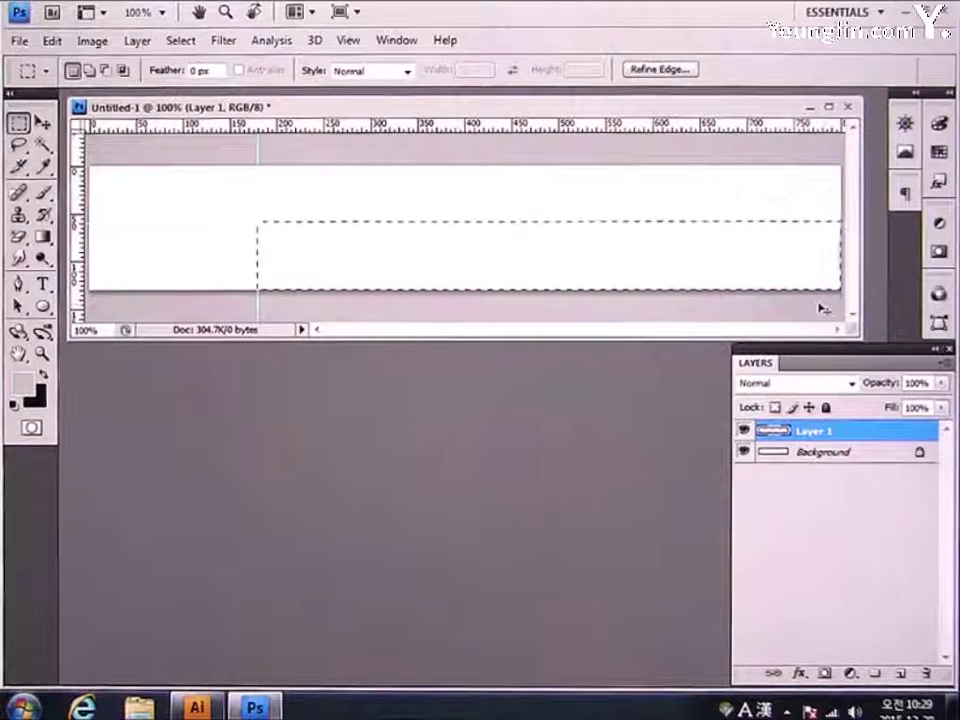
{"action": "left_click", "coordinate": [482, 203]}
{"action": "left_click", "coordinate": [348, 40]}
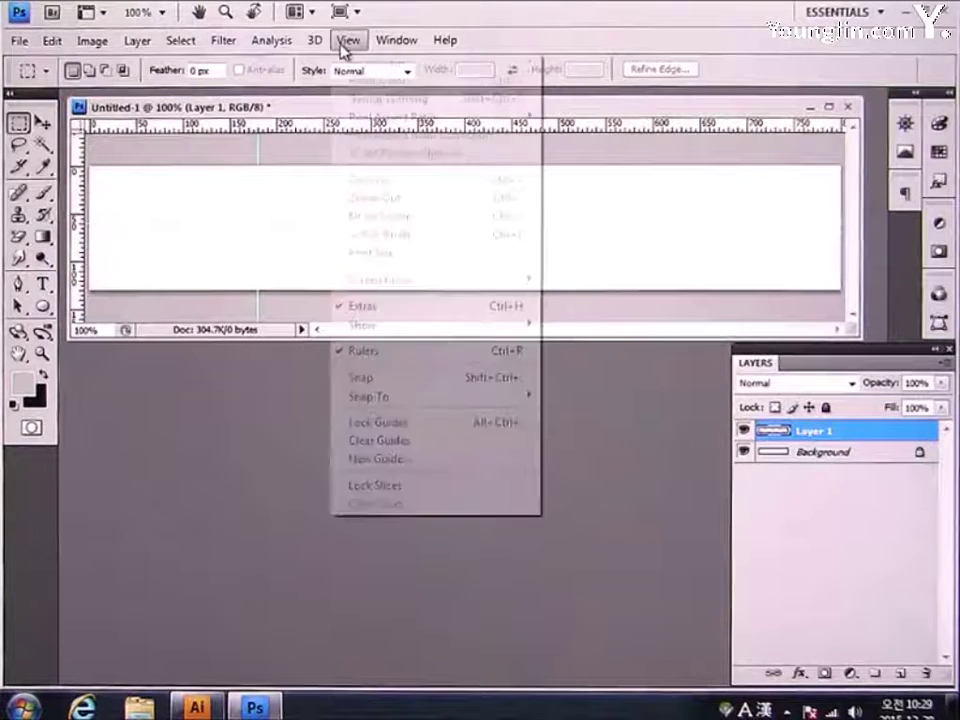
{"action": "left_click", "coordinate": [371, 378]}
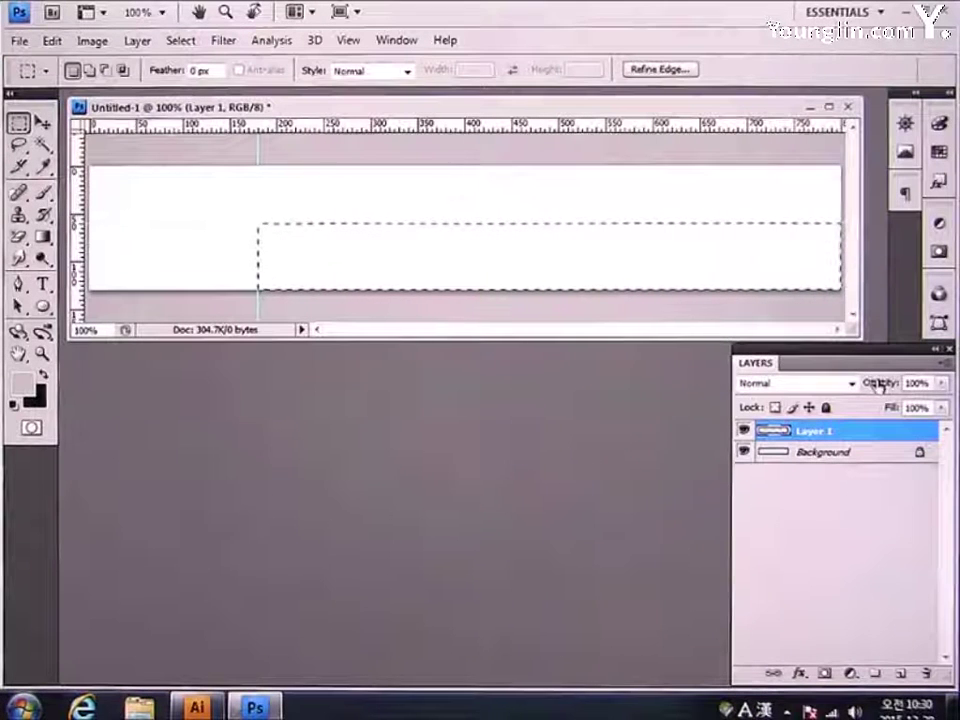
Set the foreground colour to #B7A90B, fill the selected rectangle on the new layer with it, and deselect
{"action": "left_click", "coordinate": [22, 382]}
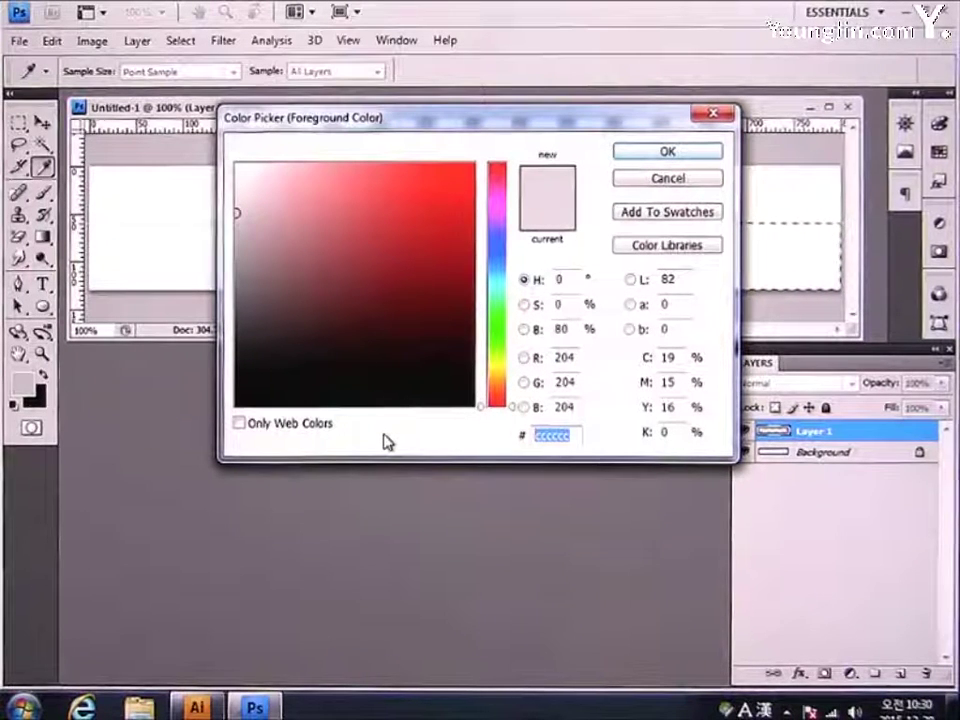
{"action": "type", "text": "b7"}
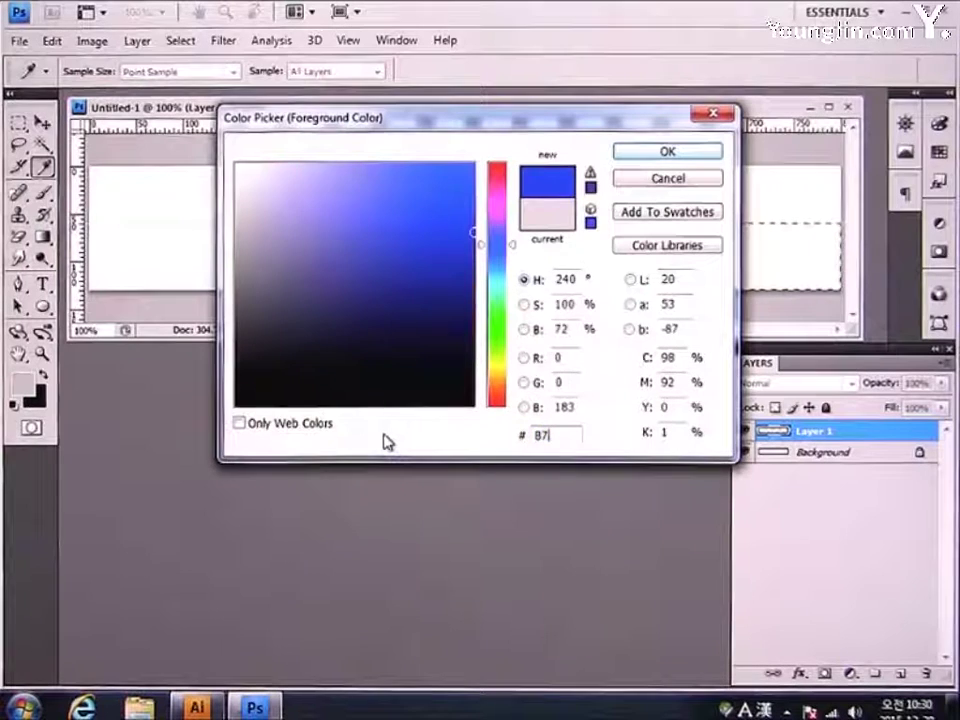
{"action": "type", "text": "a90"}
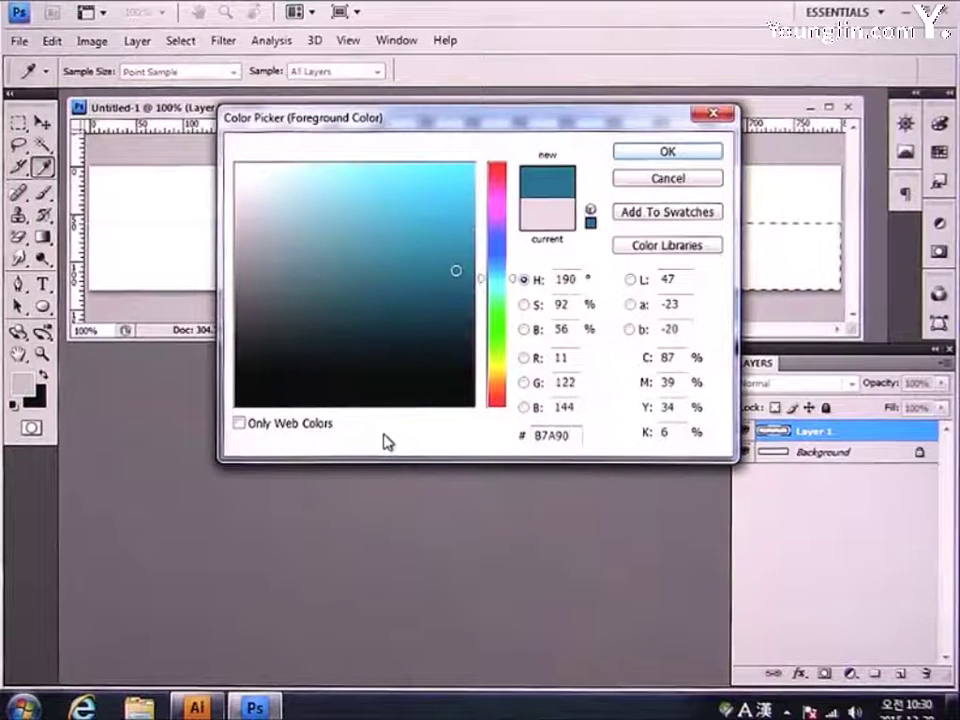
{"action": "type", "text": "b"}
{"action": "key", "text": "Return"}
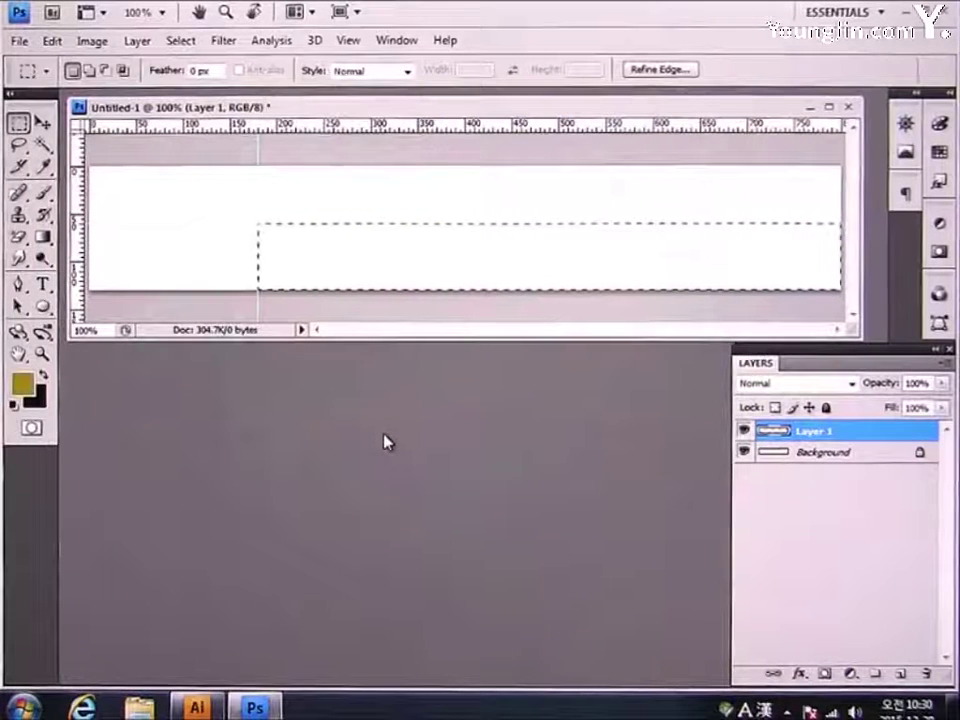
{"action": "key", "text": "alt+BackSpace"}
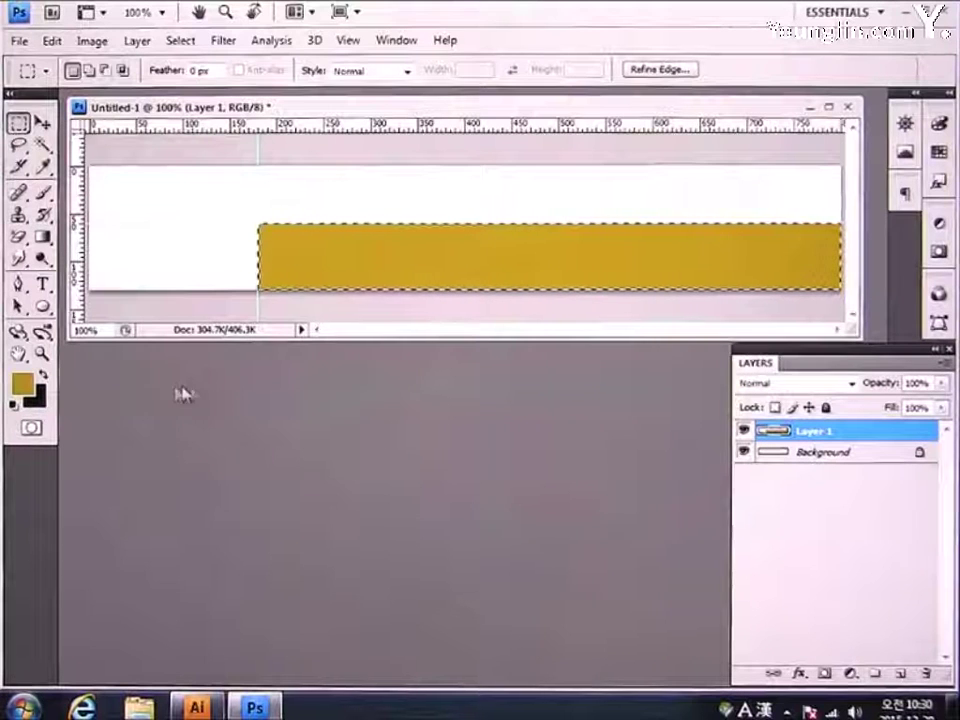
{"action": "key", "text": "ctrl+d"}
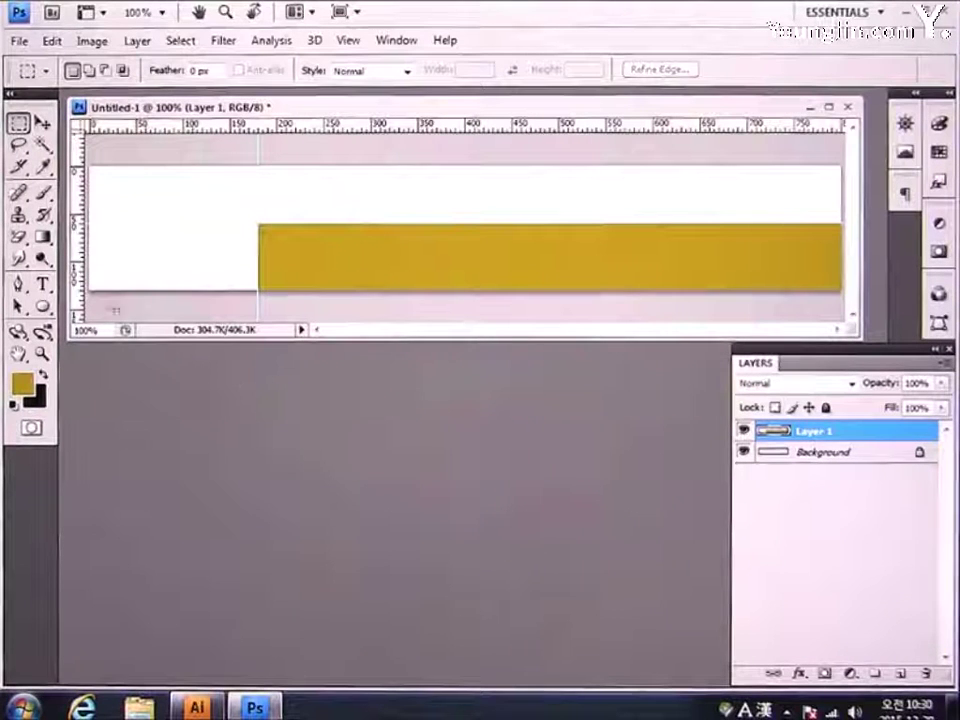
Activate the Type tool and display the Character panel in the empty area below the document, with the Clone Source panel collapsed
{"action": "left_click", "coordinate": [42, 285]}
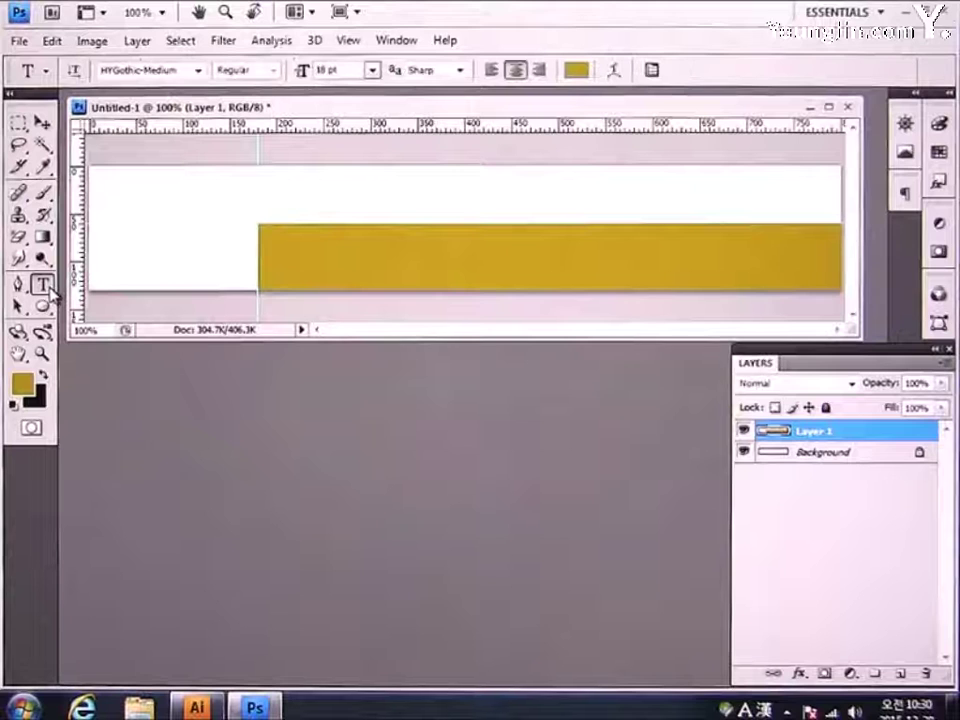
{"action": "left_click", "coordinate": [400, 41]}
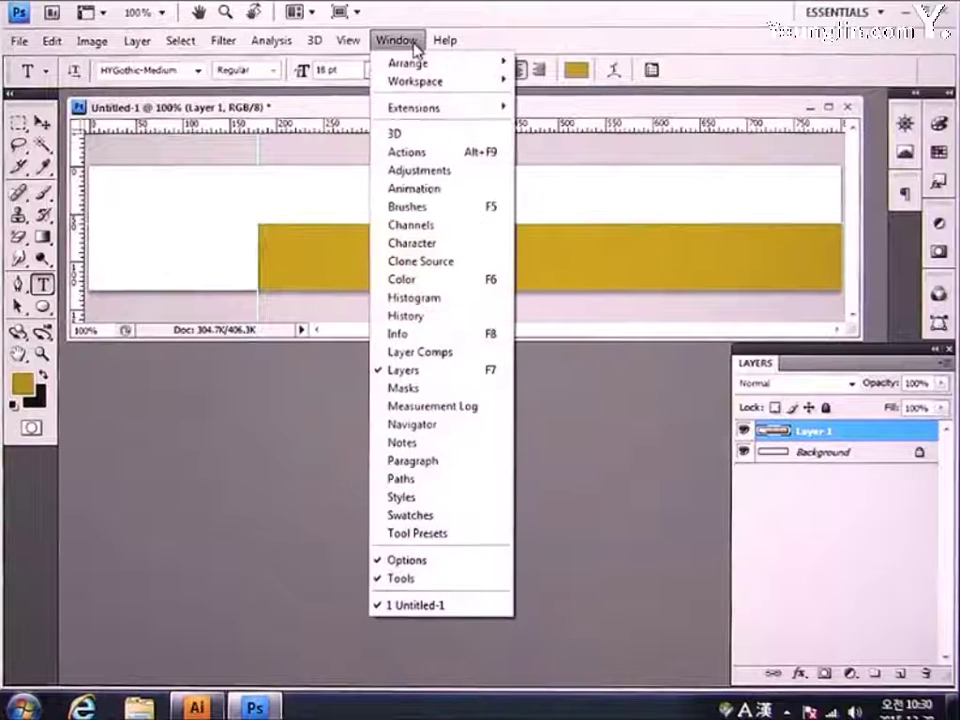
{"action": "left_click", "coordinate": [416, 261]}
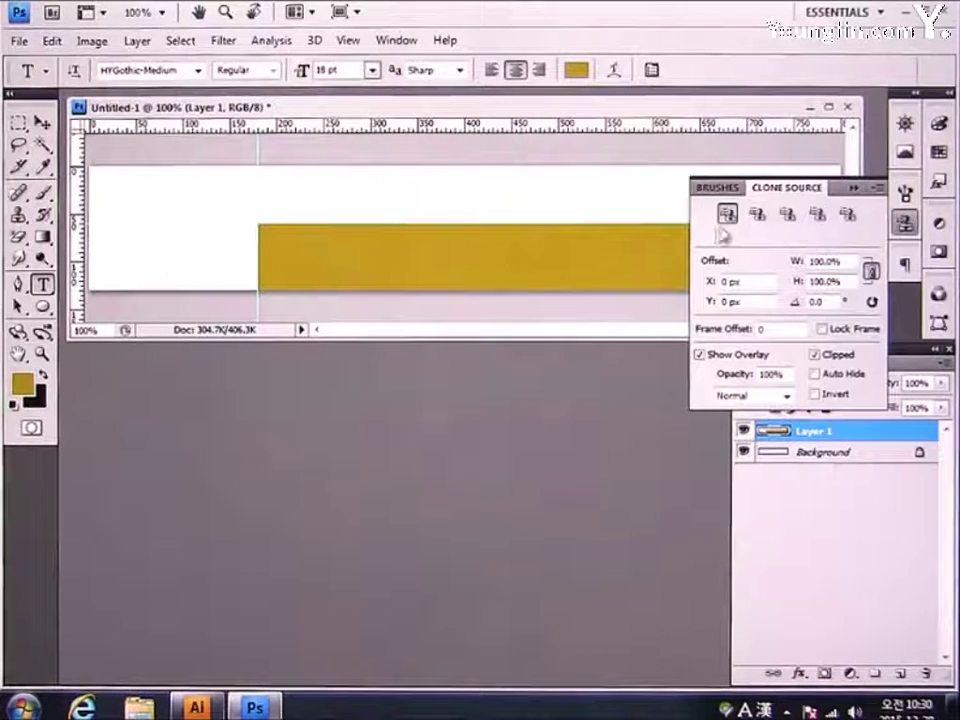
{"action": "left_click", "coordinate": [400, 41]}
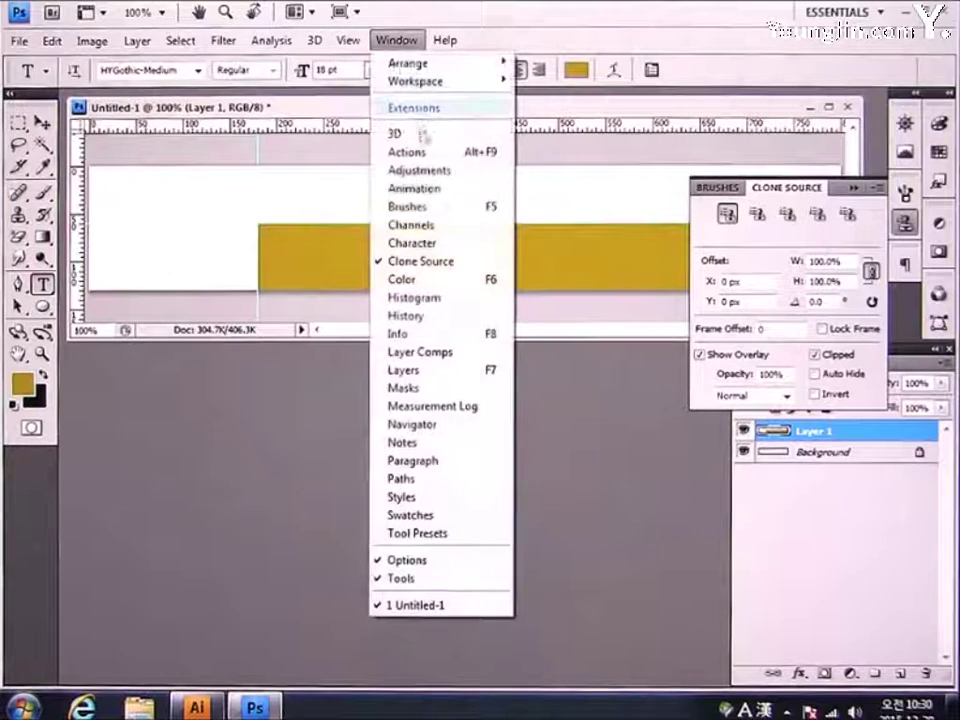
{"action": "left_click", "coordinate": [430, 242]}
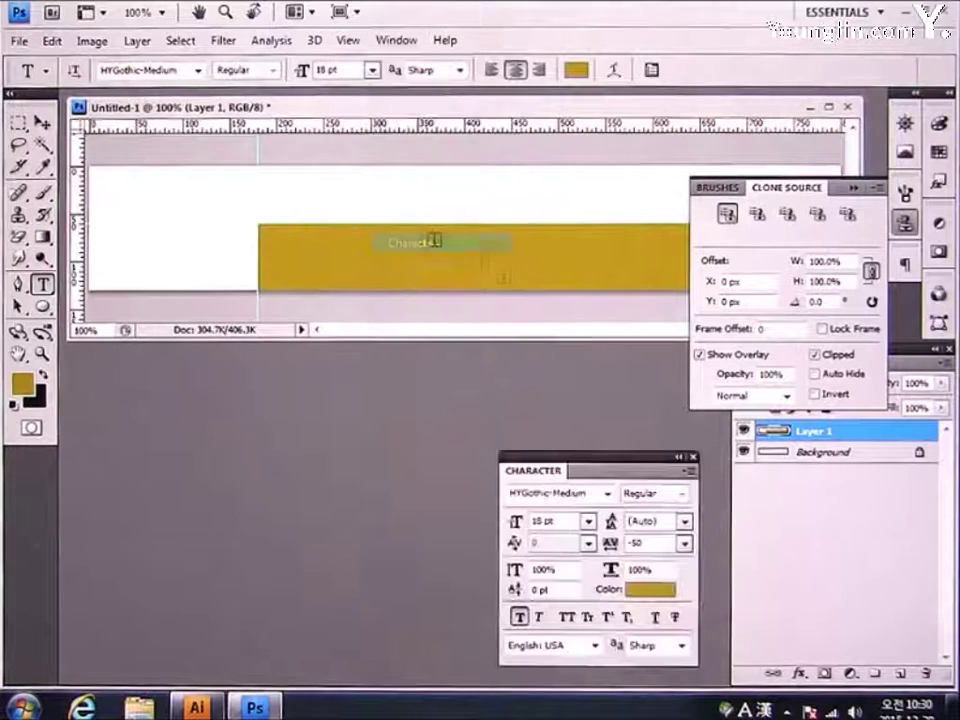
{"action": "left_click", "coordinate": [903, 225]}
{"action": "left_click_drag", "start_coordinate": [610, 456], "coordinate": [607, 428]}
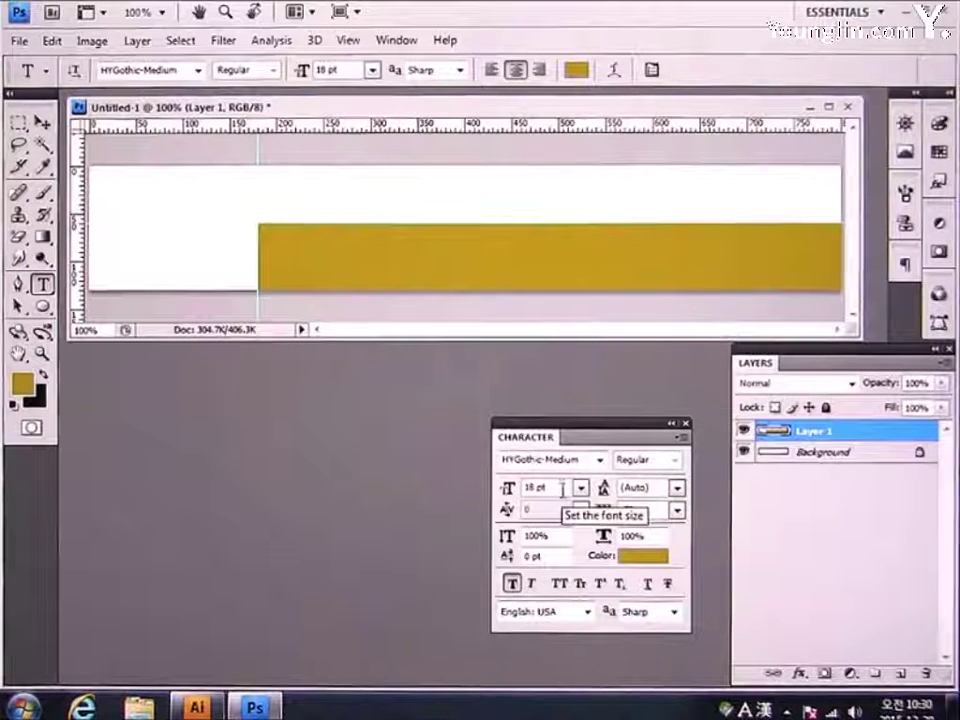
Set the font size to 18 pt and the tracking to -50 for the new text
{"action": "left_click", "coordinate": [556, 487]}
{"action": "type", "text": "18"}
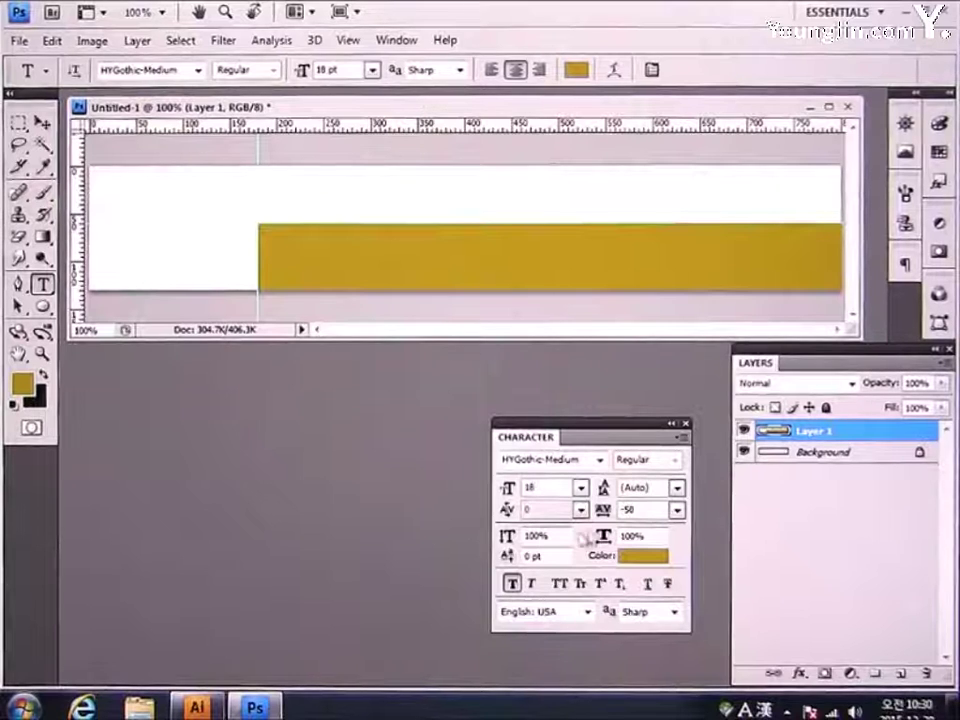
{"action": "key", "text": "Tab"}
{"action": "key", "text": "Tab"}
{"action": "key", "text": "Return"}
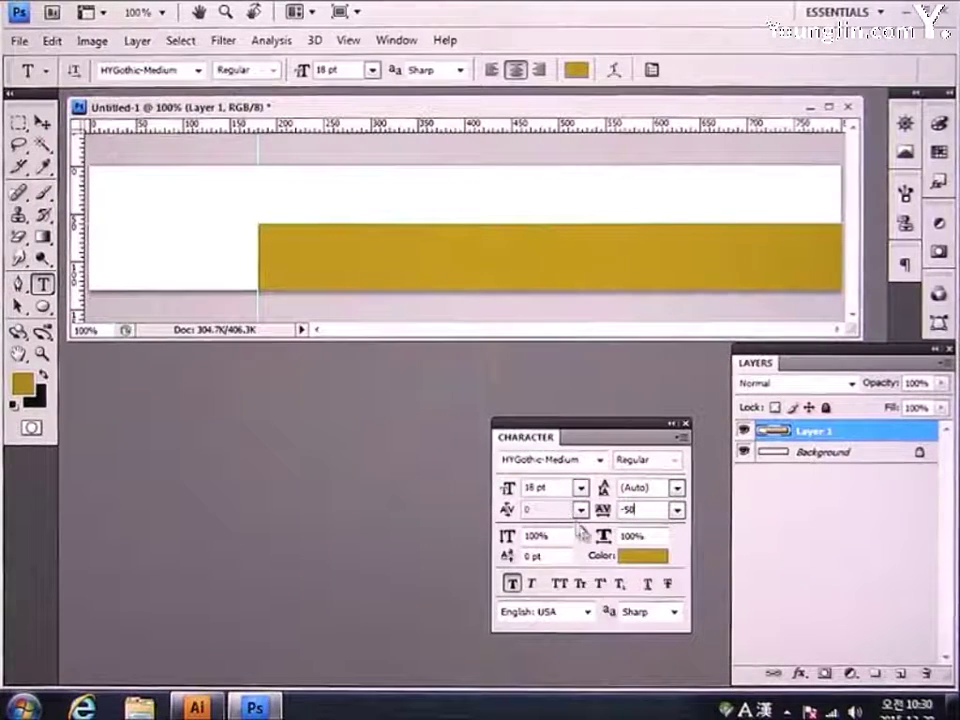
Set the text colour to #3B3B3B
{"action": "left_click", "coordinate": [638, 560]}
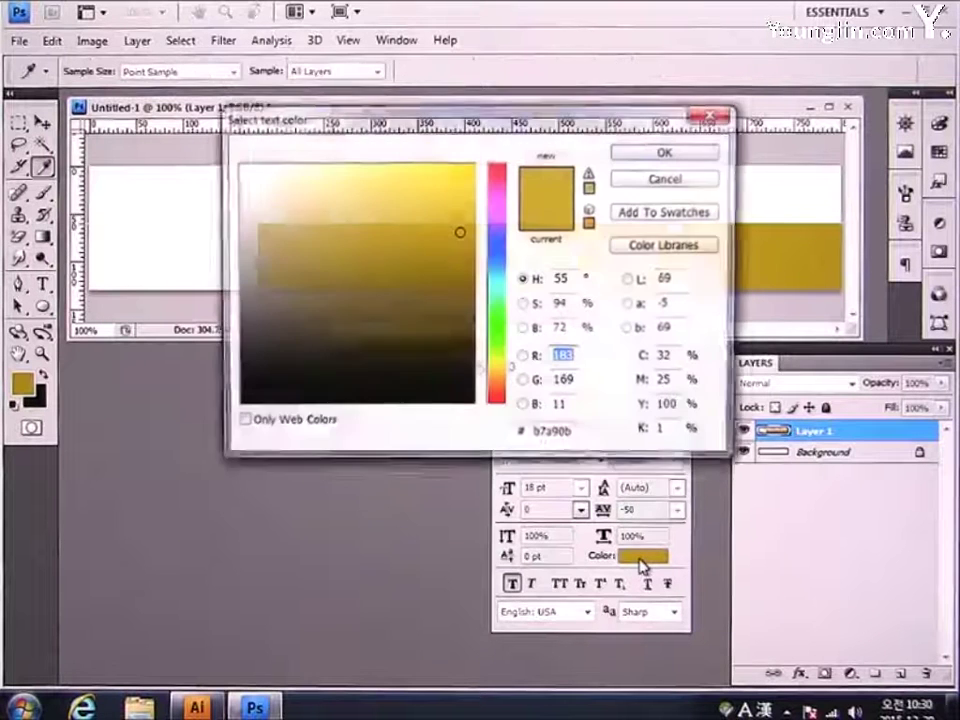
{"action": "double_click", "coordinate": [578, 436]}
{"action": "type", "text": "3"}
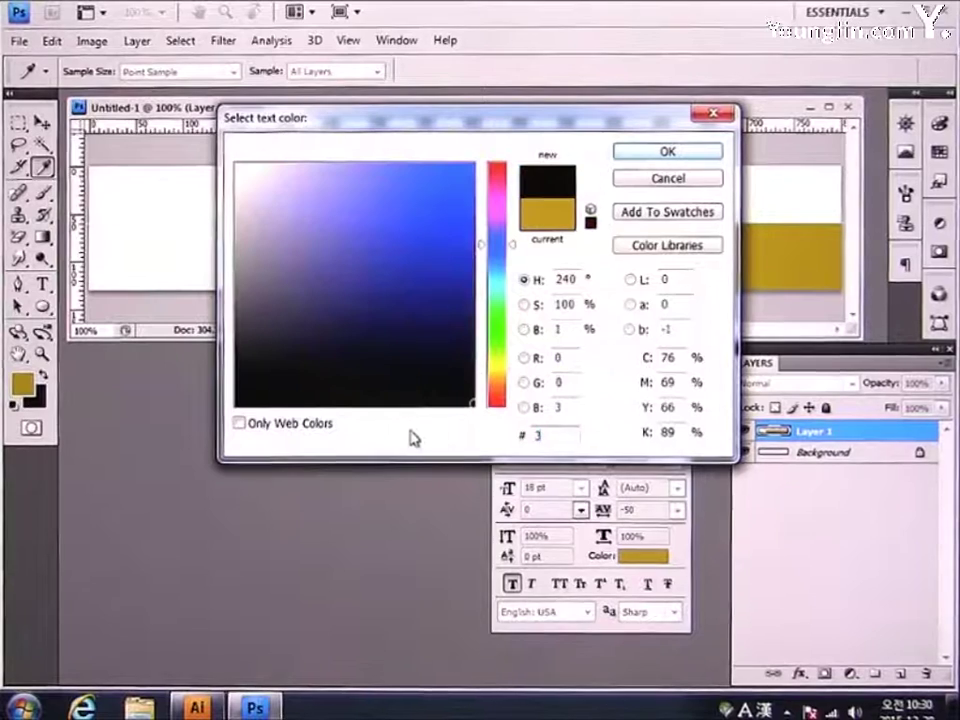
{"action": "type", "text": "b3B3B"}
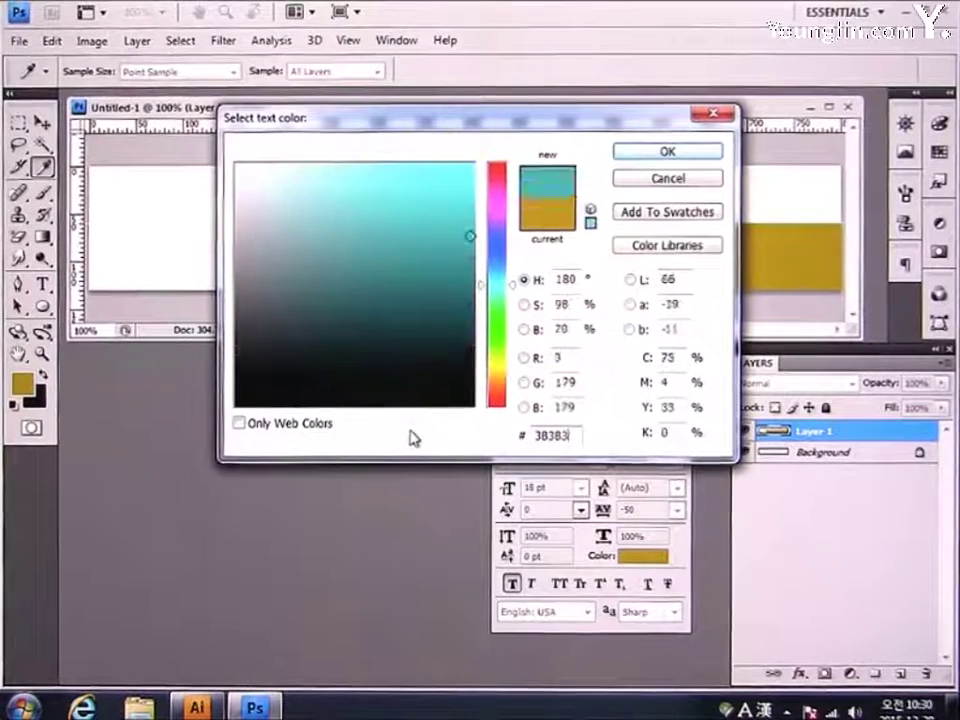
{"action": "key", "text": "Return"}
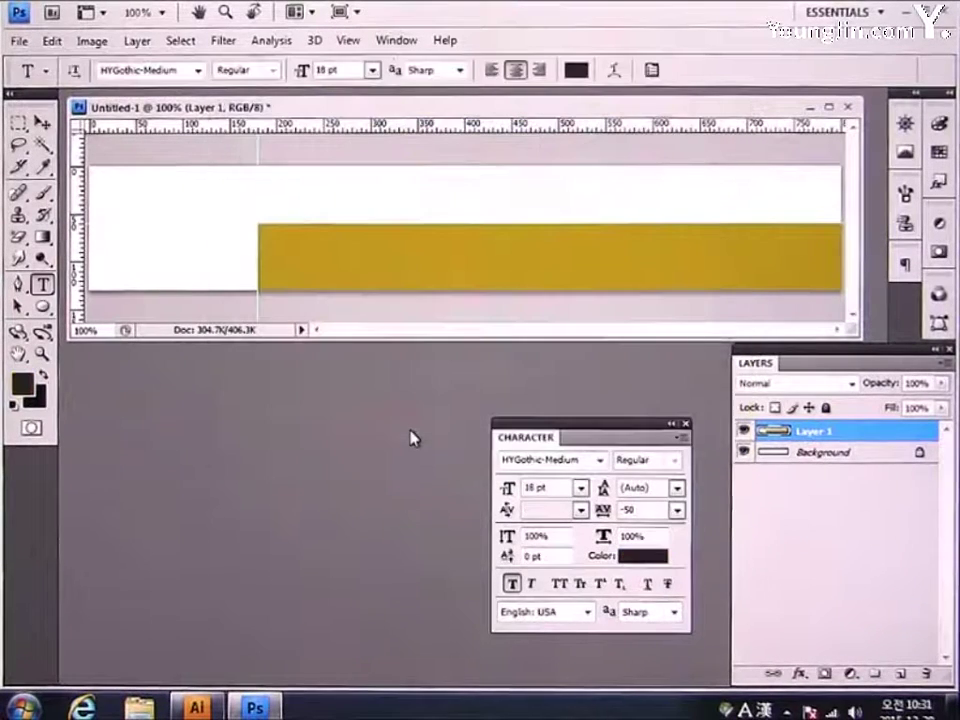
Start a text line on the gold bar with the widely spaced menu items 회사소개, 나전칠기란? and 샘플갤러리
{"action": "left_click", "coordinate": [291, 260]}
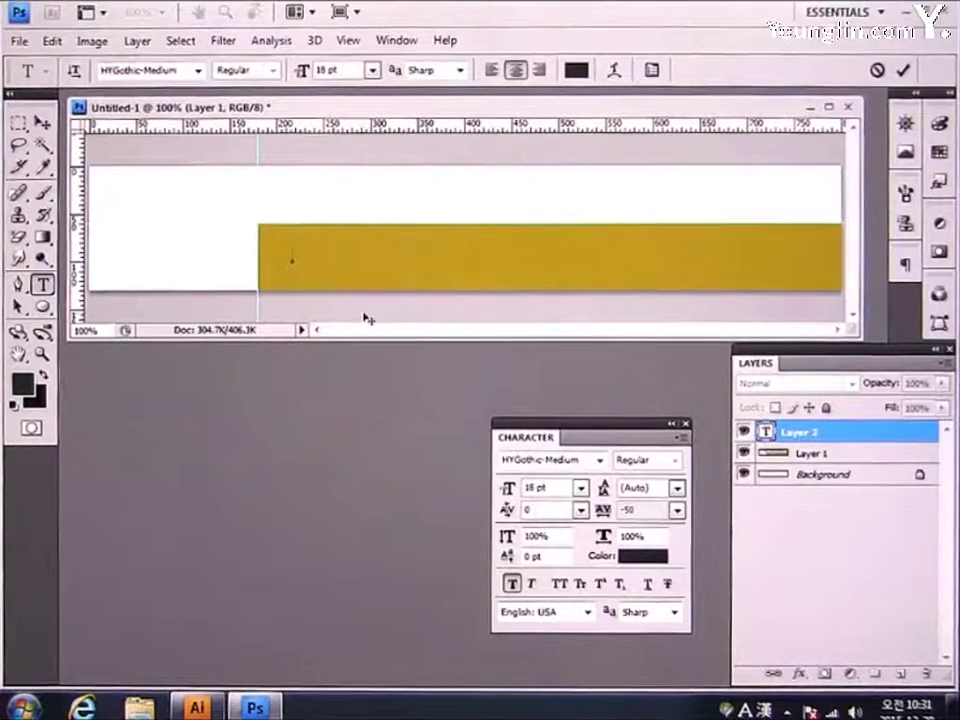
{"action": "key", "text": "Hangul"}
{"action": "type", "text": "회"}
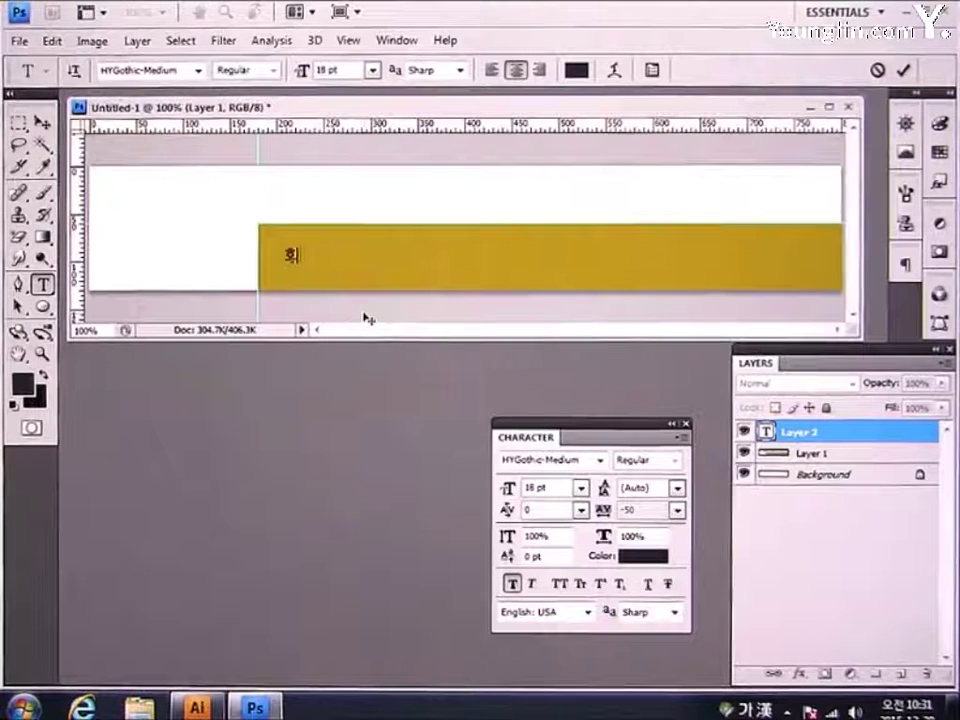
{"action": "type", "text": "사소개 "}
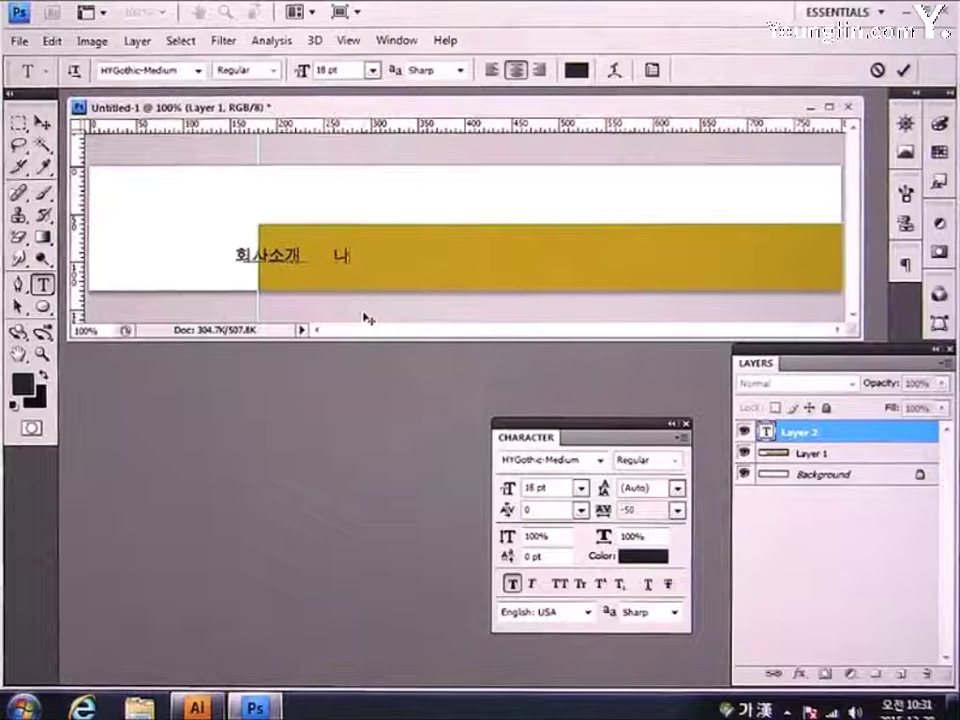
{"action": "type", "text": " 나전칠기란"}
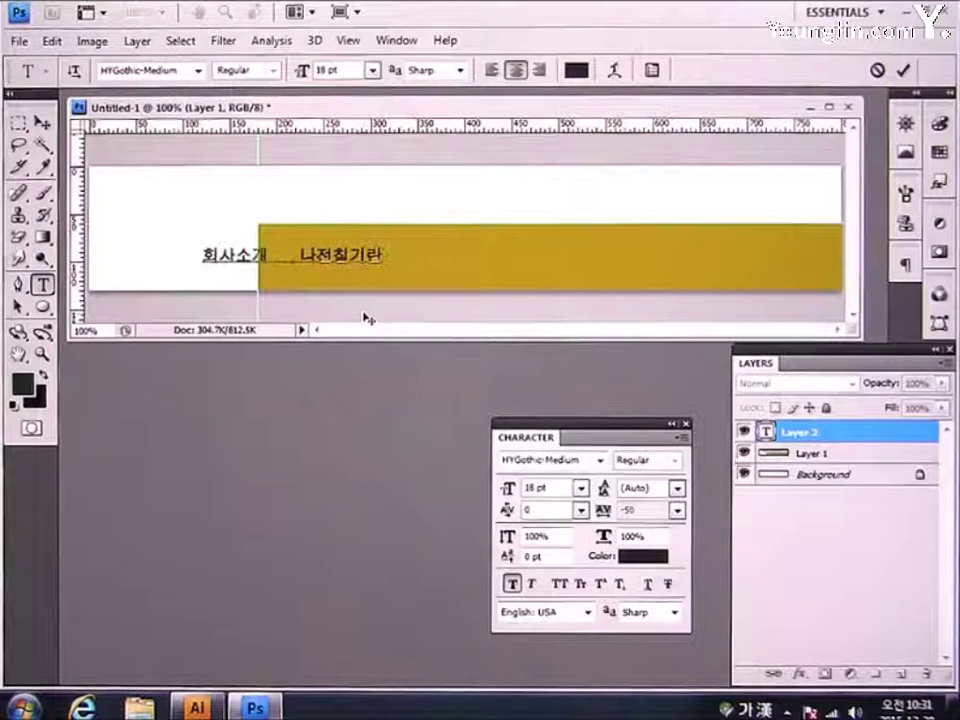
{"action": "type", "text": "?  "}
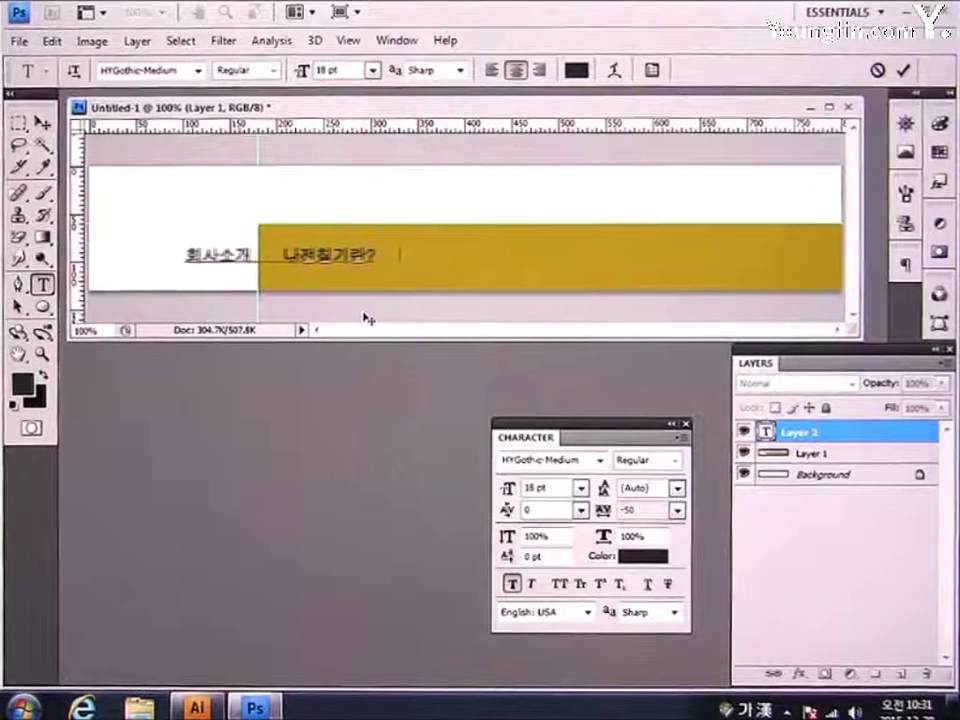
{"action": "type", "text": "  샘프"}
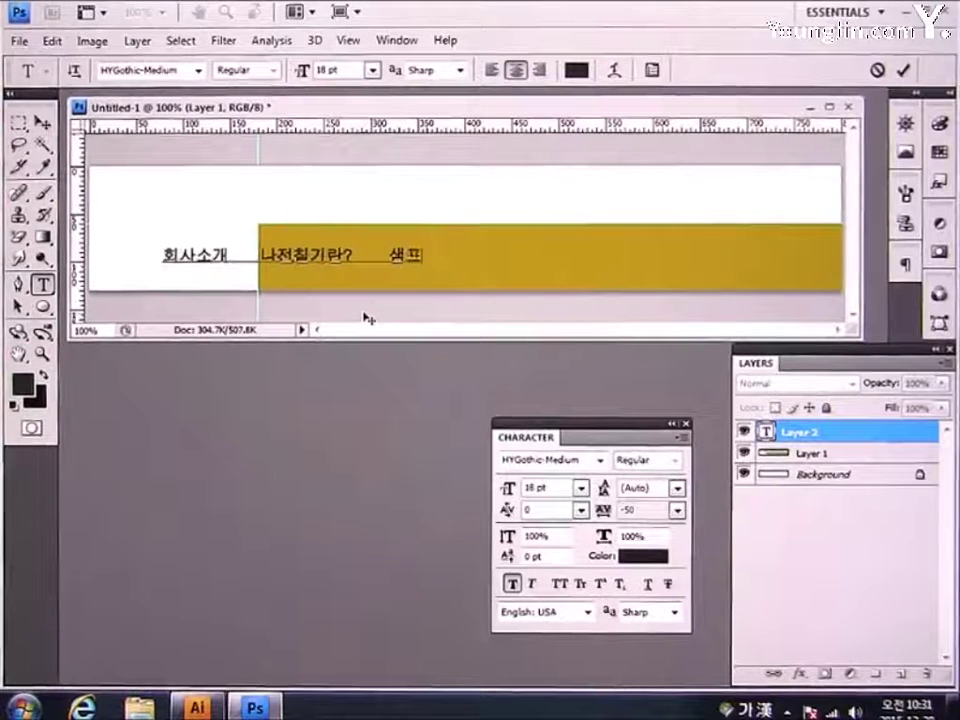
{"action": "type", "text": "개"}
{"action": "type", "text": "러리"}
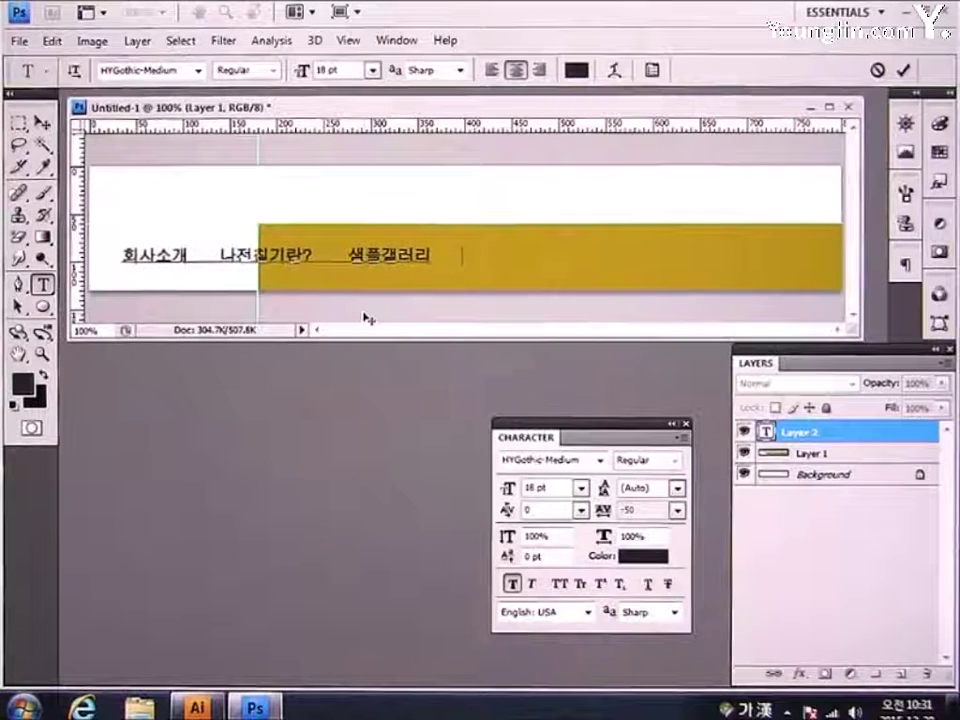
Add the menu items 커뮤니티 and 온라인문의 to the text line and move the whole line so it fits inside the gold bar
{"action": "type", "text": " 커뉴니"}
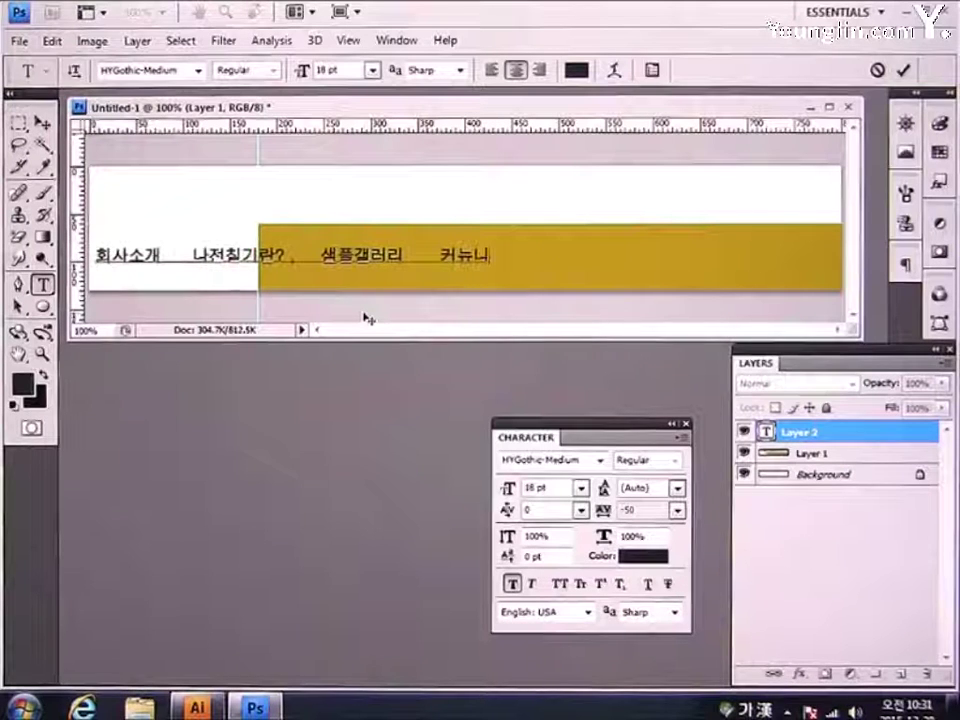
{"action": "key", "text": "BackSpace"}
{"action": "key", "text": "BackSpace"}
{"action": "key", "text": "BackSpace"}
{"action": "type", "text": "뮤니티 "}
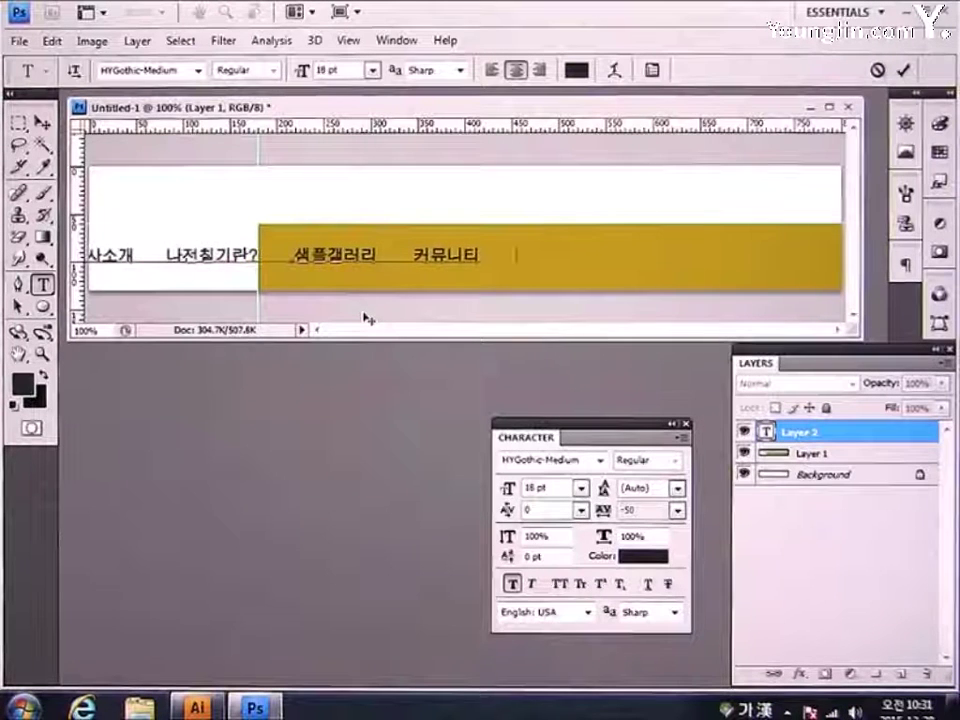
{"action": "type", "text": "    온라인"}
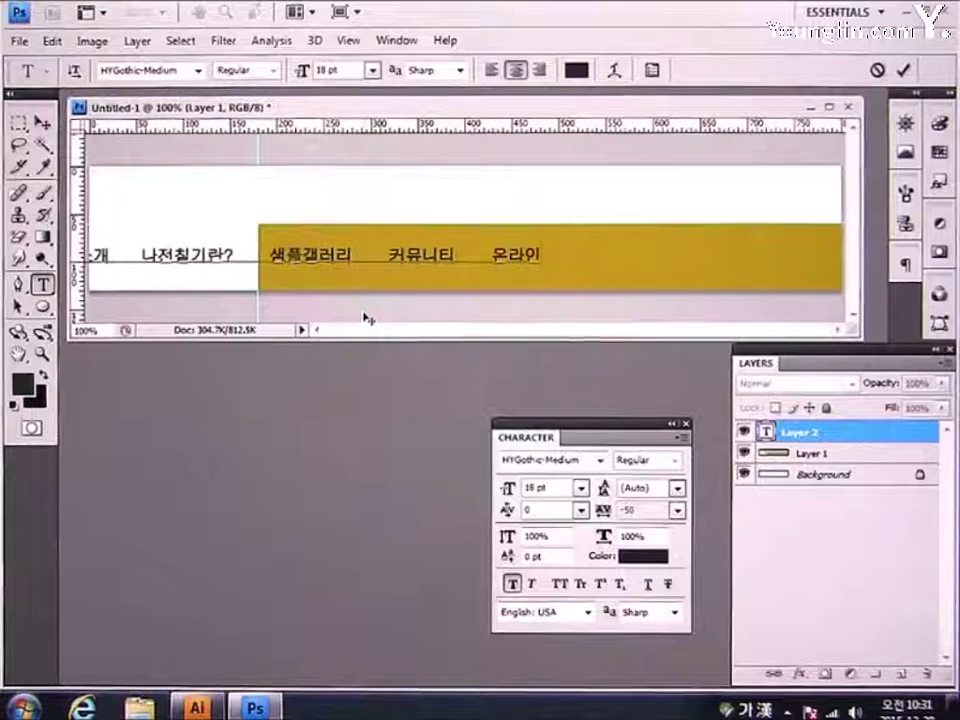
{"action": "type", "text": "문ㅇㅢ"}
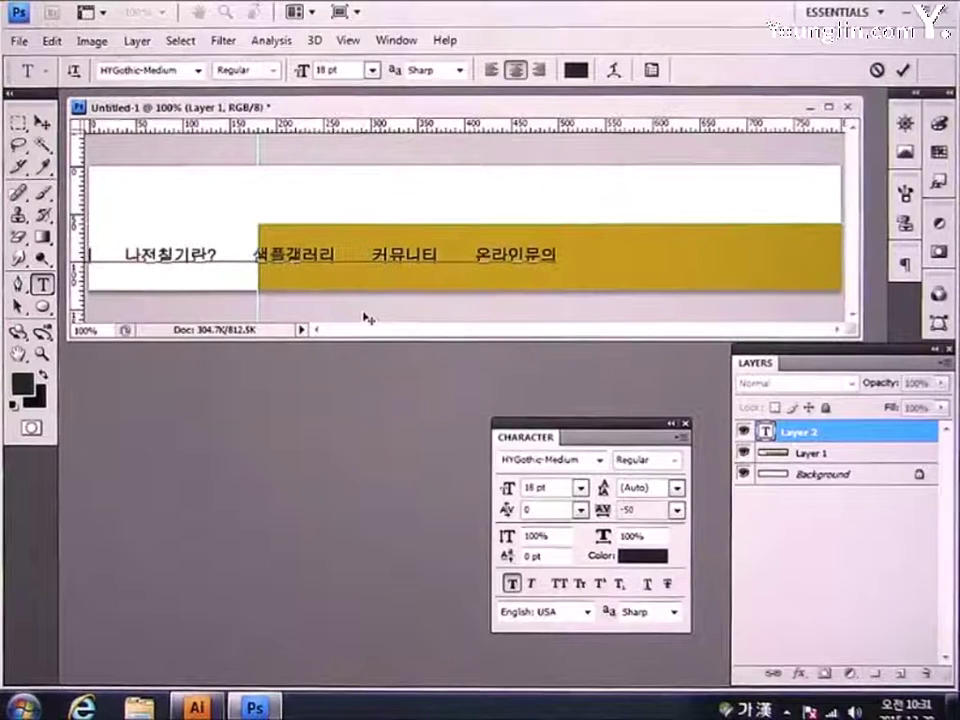
{"action": "left_click", "coordinate": [42, 124]}
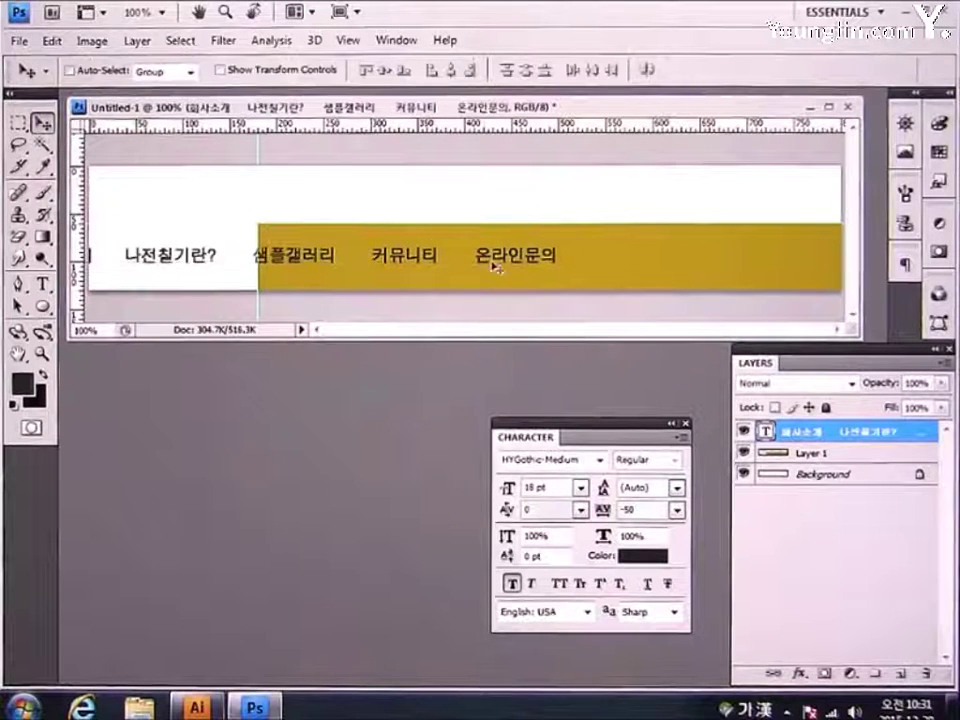
{"action": "left_click_drag", "start_coordinate": [493, 266], "coordinate": [752, 268]}
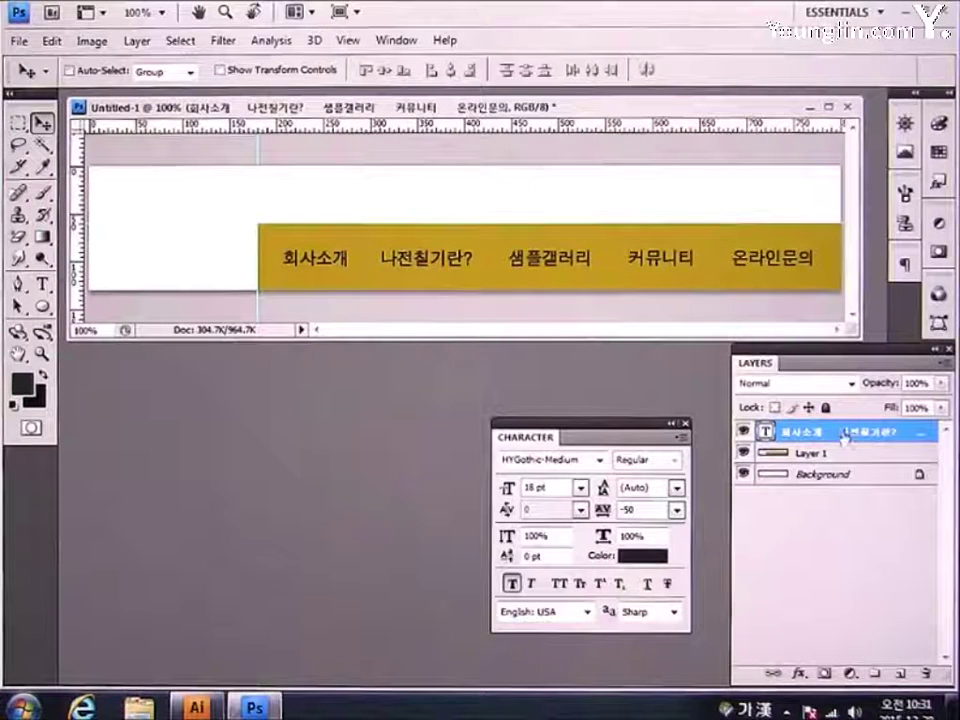
Duplicate the menu text layer and set the copy's text colour to white (#FFFFFF)
{"action": "key", "text": "ctrl+j"}
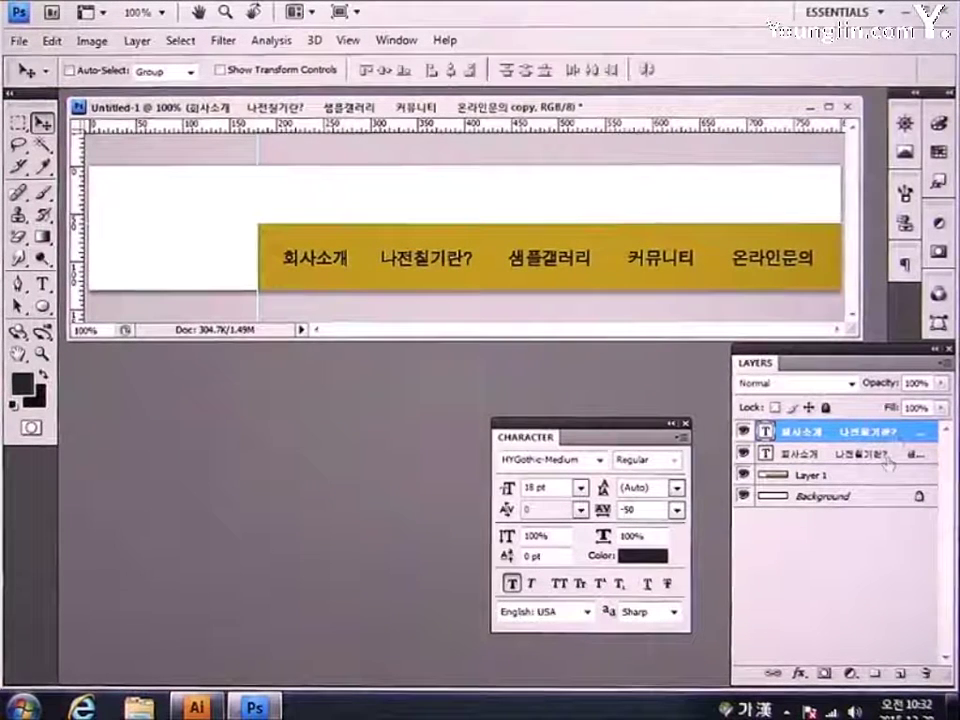
{"action": "left_click", "coordinate": [645, 557]}
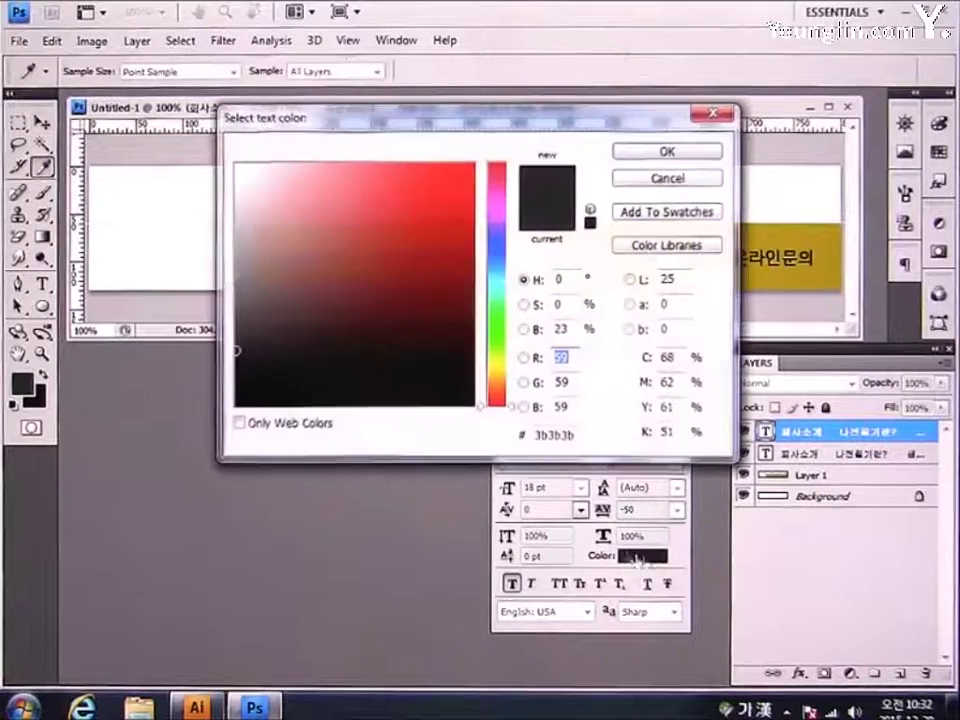
{"action": "left_click_drag", "start_coordinate": [336, 373], "coordinate": [227, 153]}
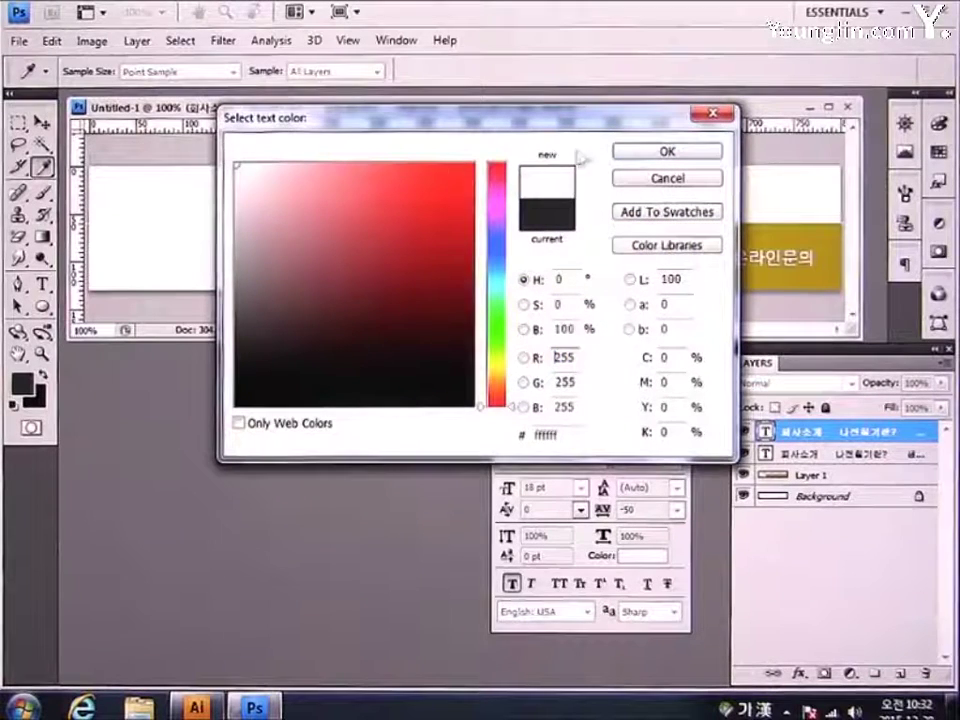
{"action": "left_click", "coordinate": [651, 156]}
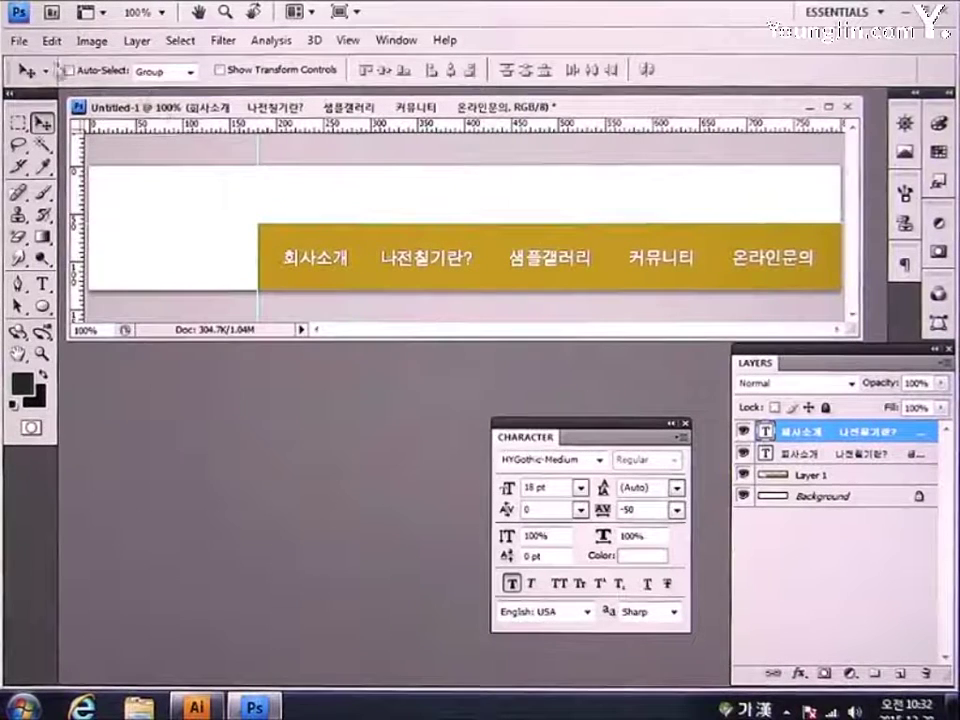
Place the logo file from the ai folder into the banner
{"action": "left_click", "coordinate": [19, 42]}
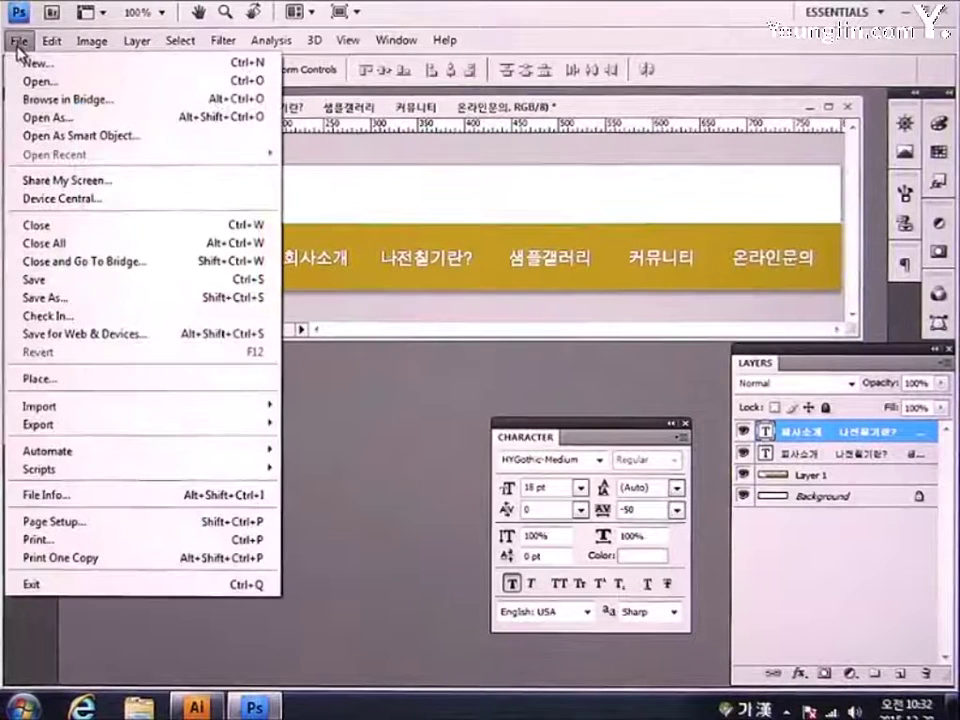
{"action": "left_click", "coordinate": [90, 379]}
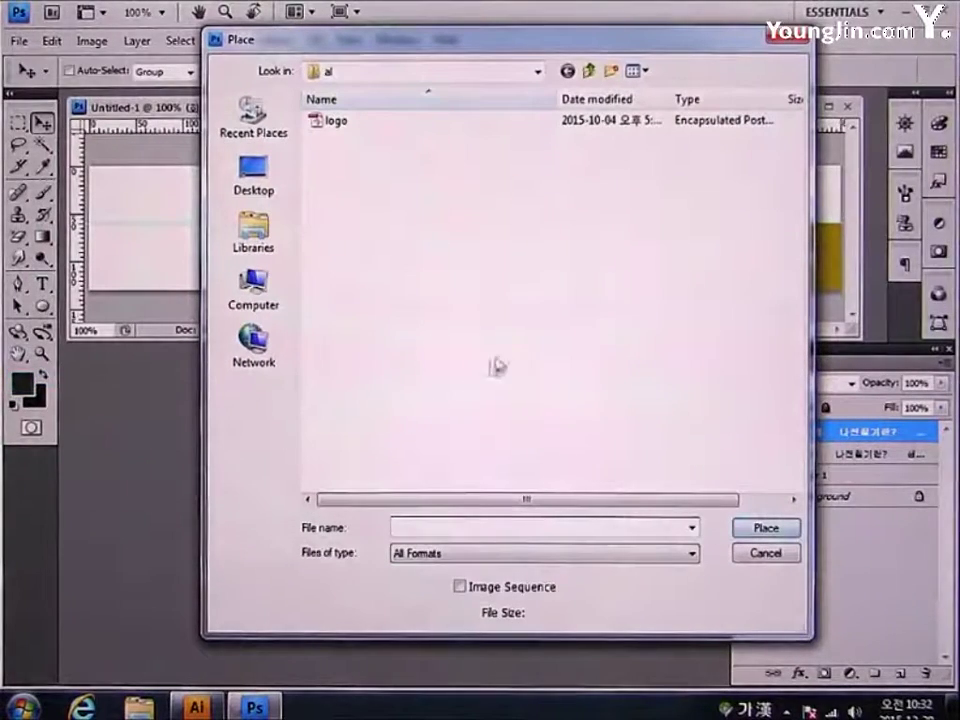
{"action": "left_click", "coordinate": [357, 127]}
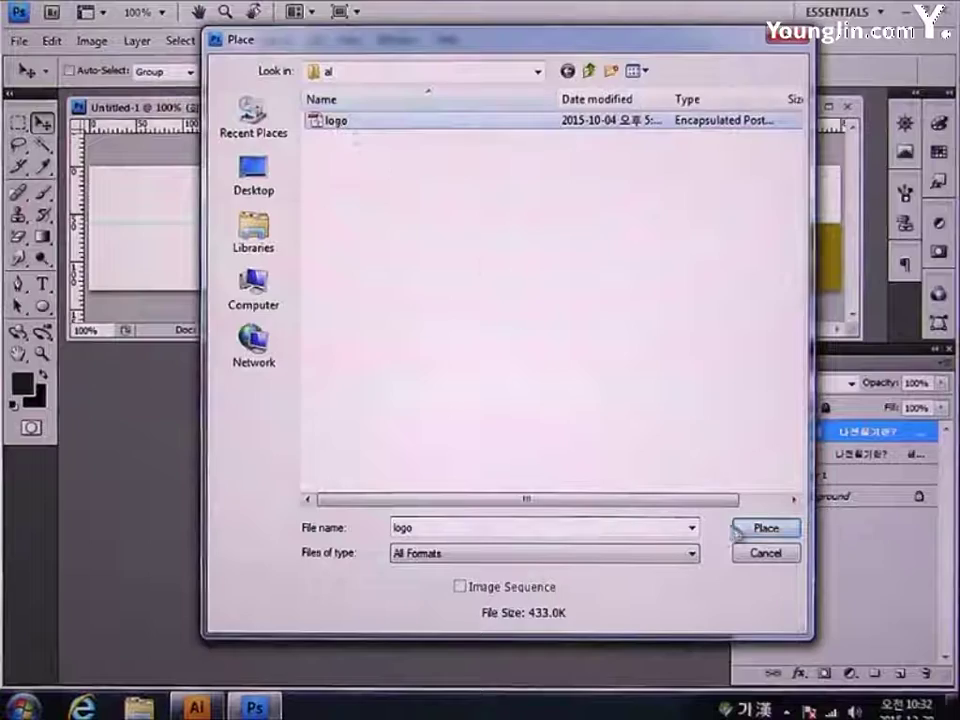
{"action": "left_click", "coordinate": [764, 528]}
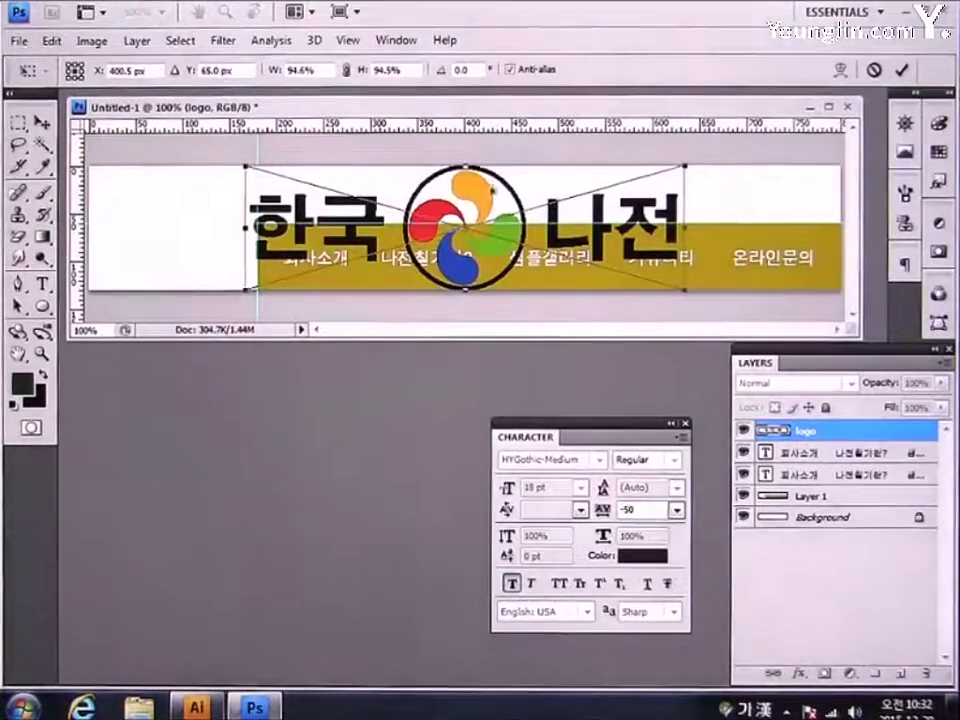
Scale the placed logo proportionally to about 35% and fit it into the banner's upper-left corner, above and beside the gold bar's start
{"action": "left_click_drag", "start_coordinate": [492, 188], "coordinate": [338, 201]}
{"action": "left_click_drag", "start_coordinate": [540, 300], "coordinate": [256, 215]}
{"action": "key", "text": "Right"}
{"action": "key", "text": "Right"}
{"action": "key", "text": "Right"}
{"action": "key", "text": "Down"}
{"action": "key", "text": "Down"}
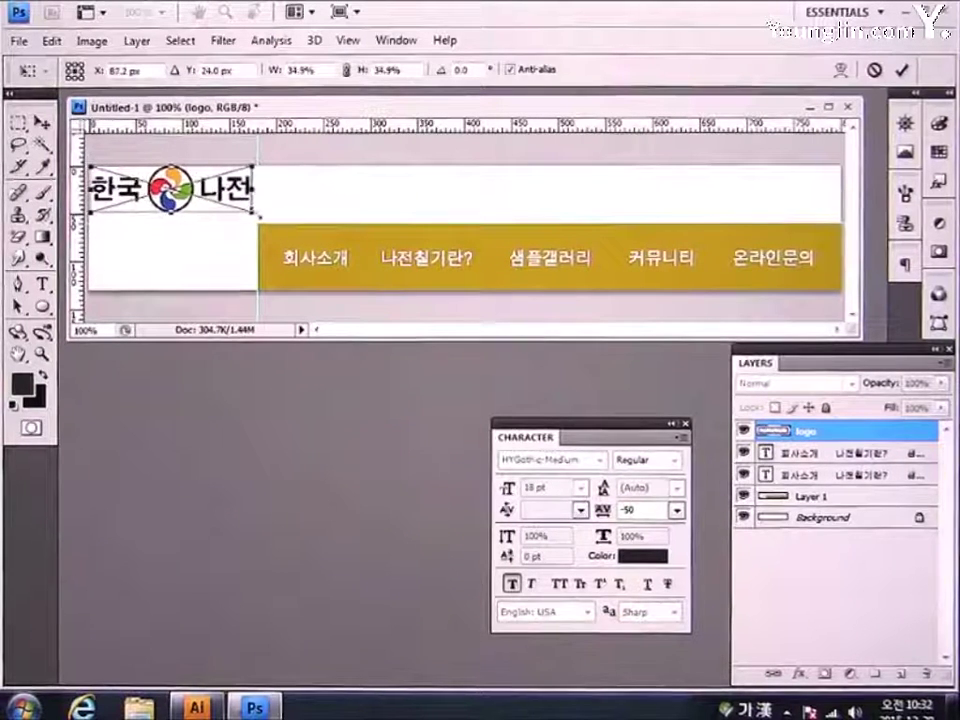
{"action": "key", "text": "Down"}
{"action": "key", "text": "Down"}
{"action": "key", "text": "Down"}
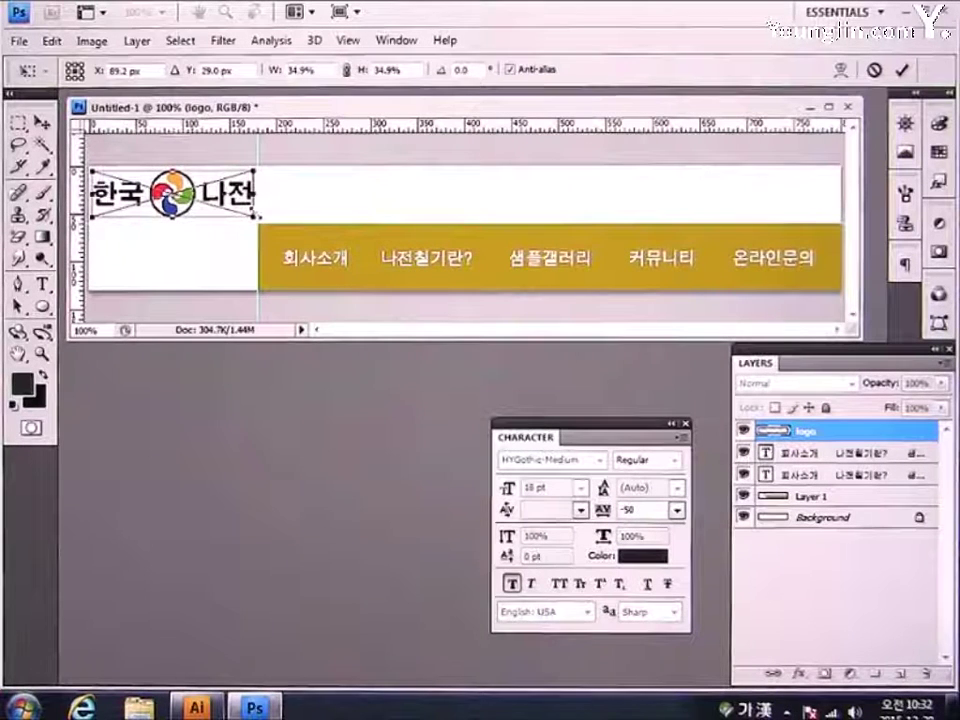
{"action": "key", "text": "Return"}
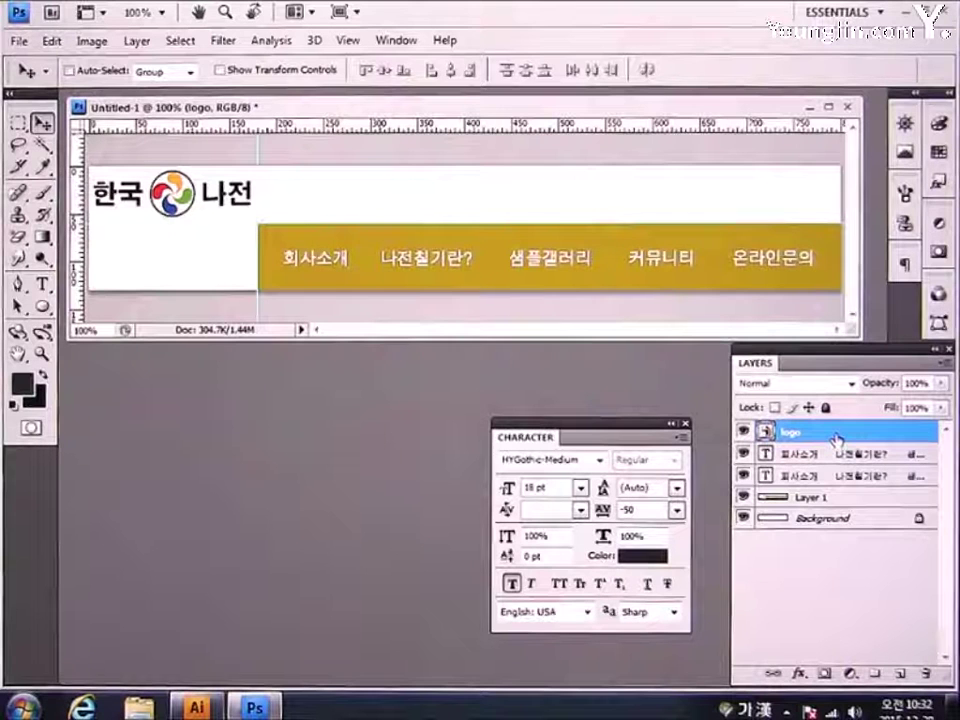
Duplicate the logo layer, move the copy beside the original and enlarge it proportionally to about 41% to fill the strip above the gold bar
{"action": "key", "text": "ctrl+j"}
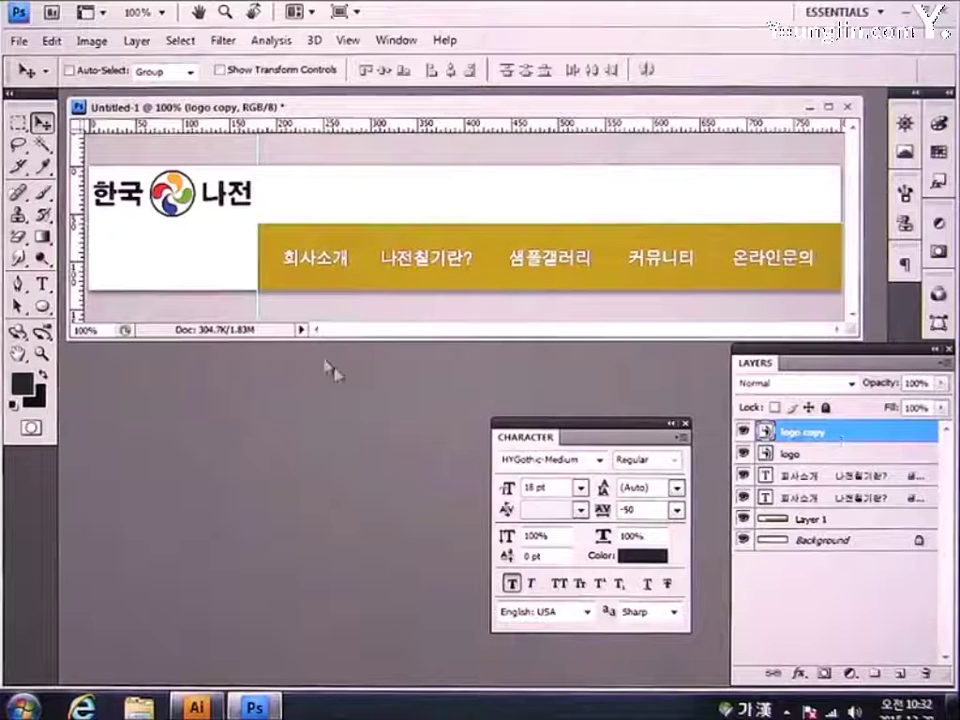
{"action": "left_click_drag", "start_coordinate": [183, 210], "coordinate": [348, 210]}
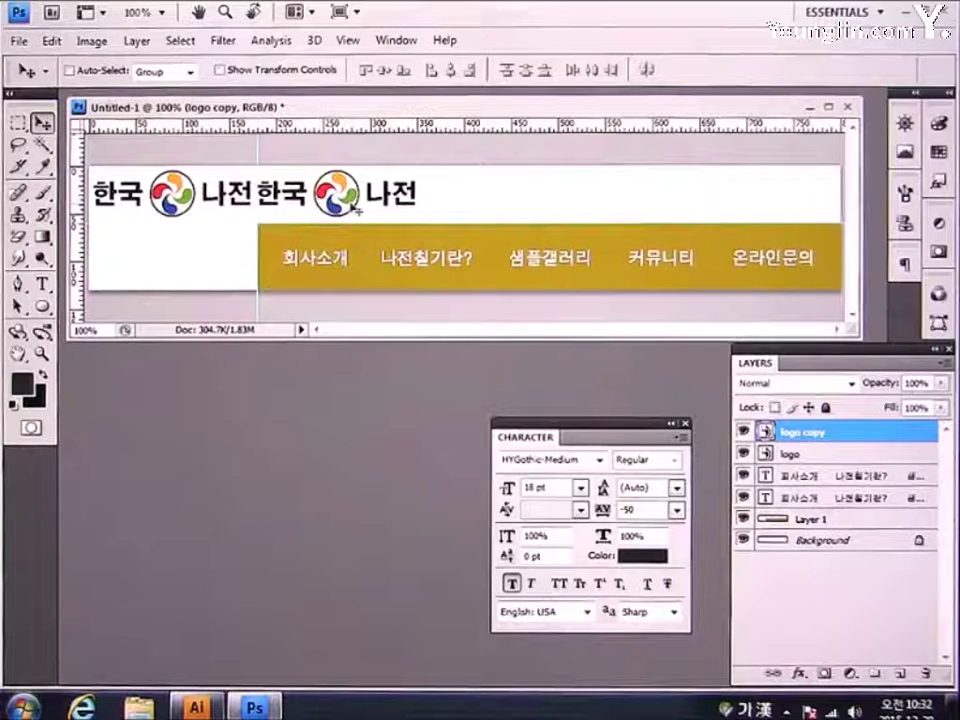
{"action": "key", "text": "ctrl+t"}
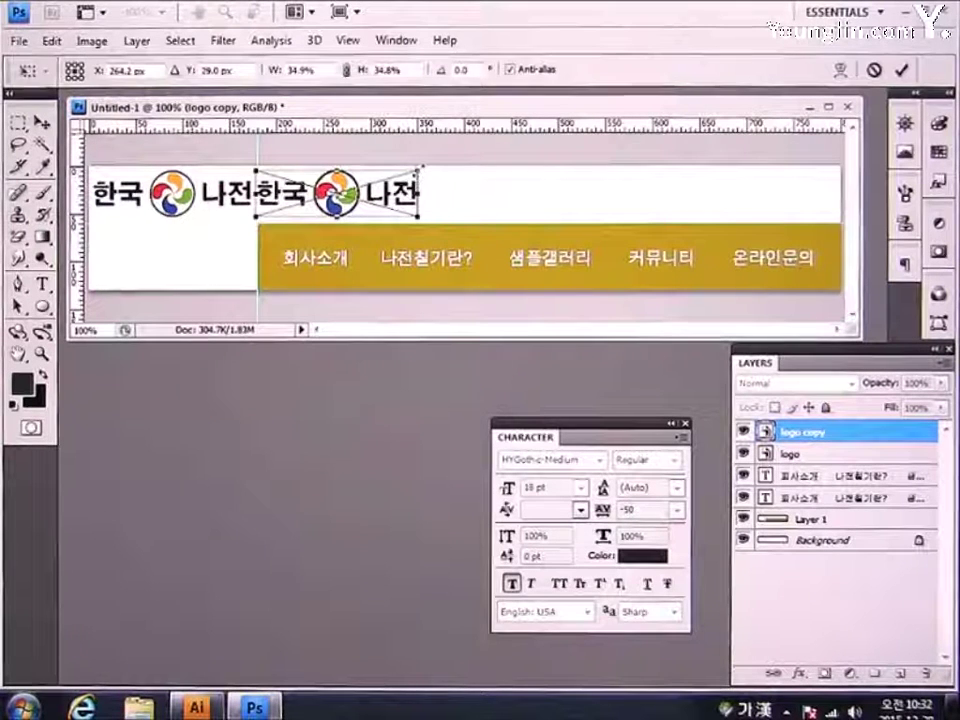
{"action": "left_click_drag", "start_coordinate": [420, 172], "coordinate": [435, 161]}
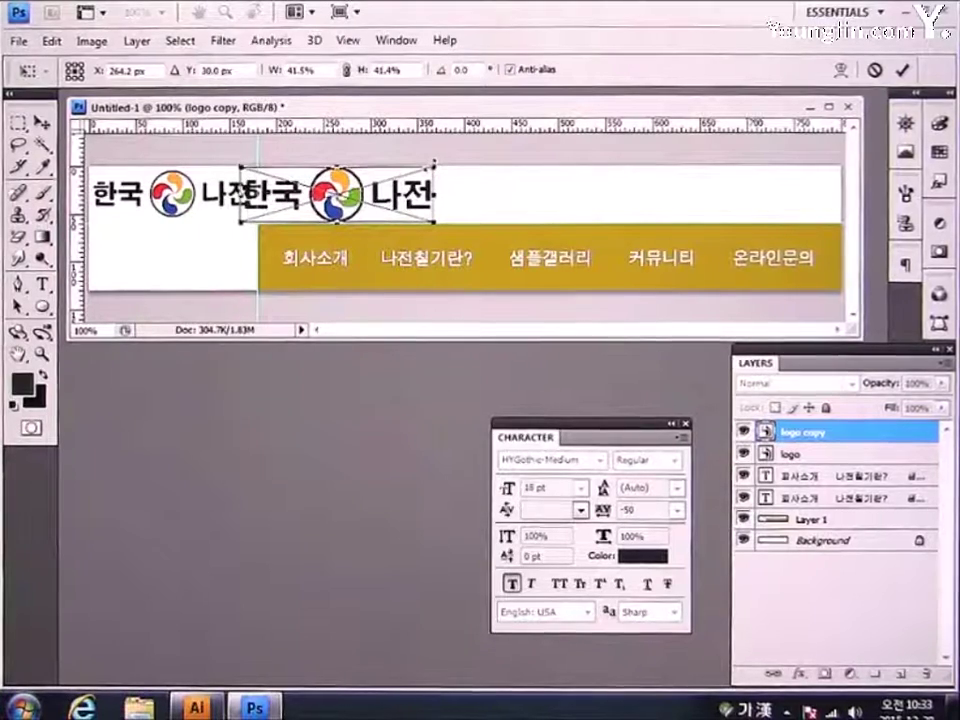
{"action": "key", "text": "Return"}
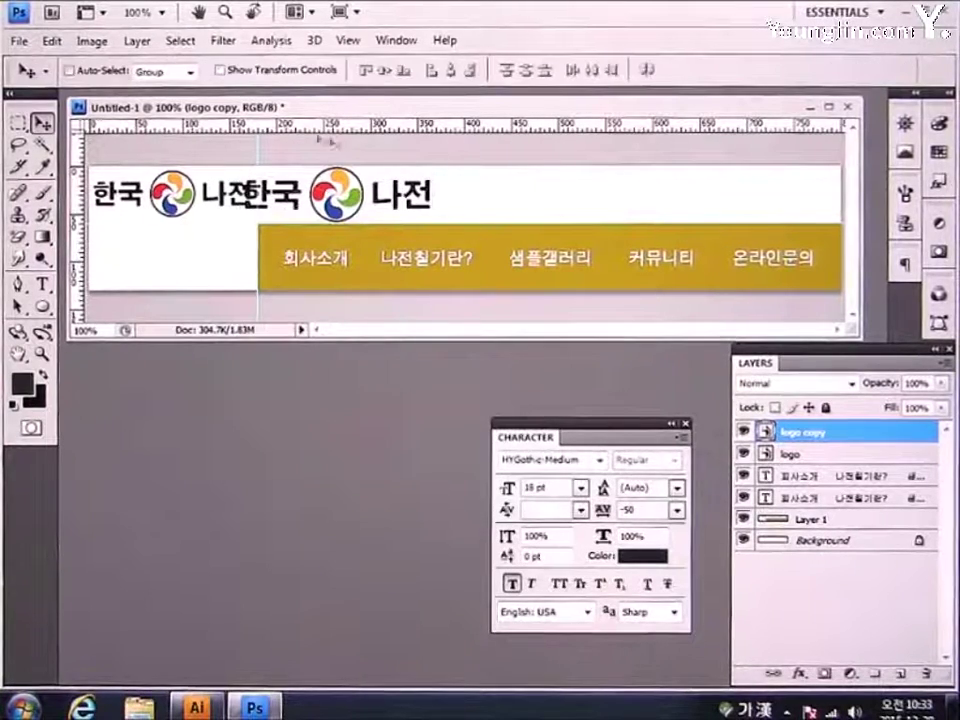
Rasterize the logo copy smart object layer
{"action": "left_click", "coordinate": [138, 41]}
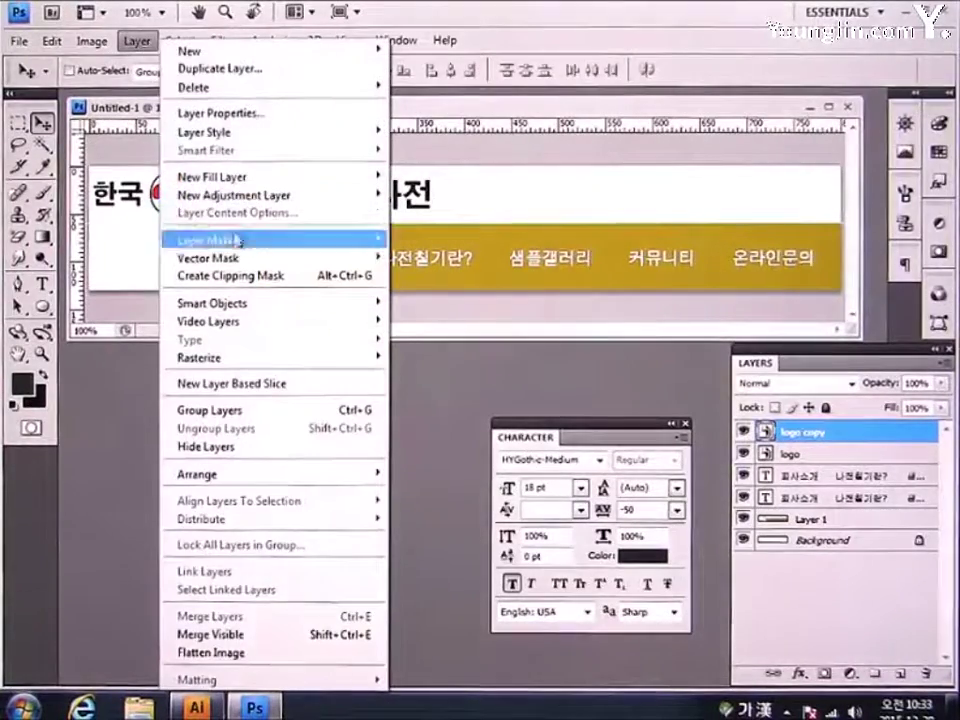
{"action": "mouse_move", "coordinate": [250, 306]}
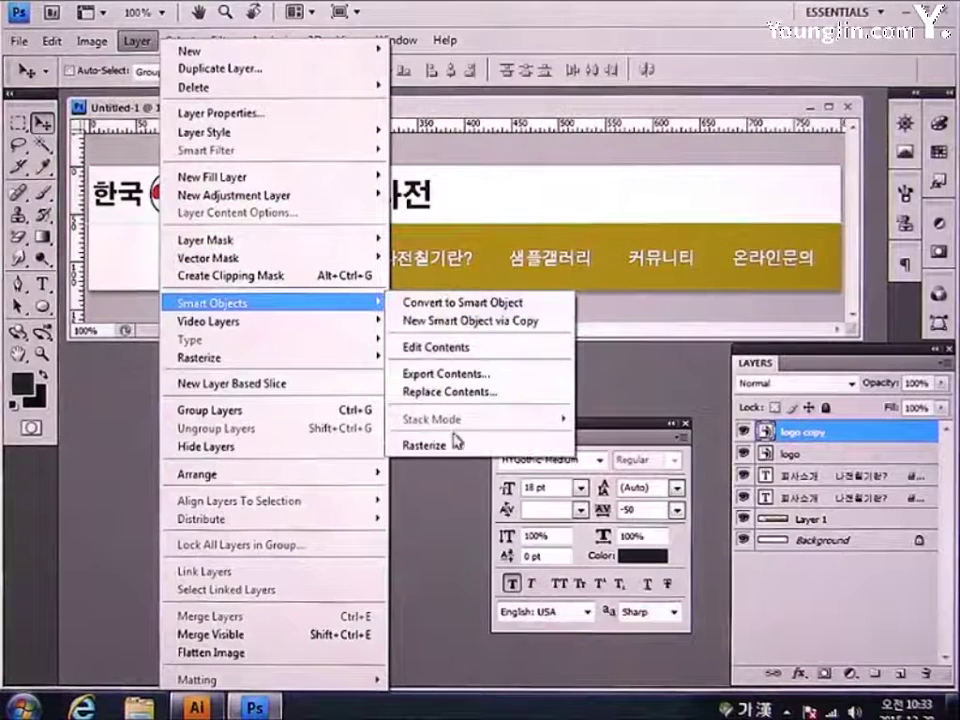
{"action": "mouse_move", "coordinate": [289, 360]}
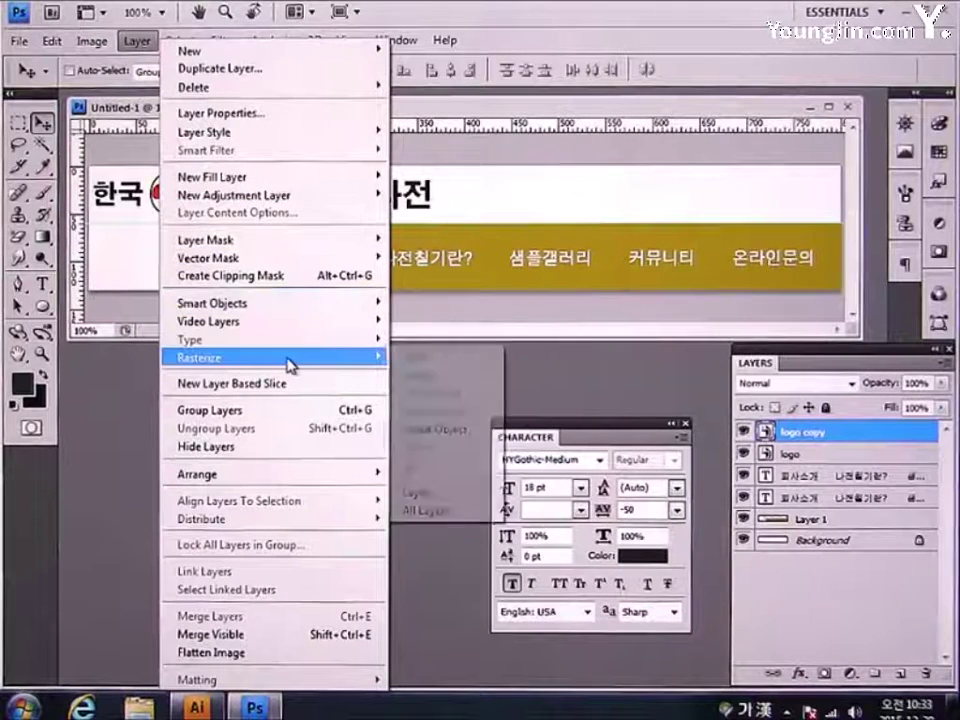
{"action": "left_click", "coordinate": [427, 431]}
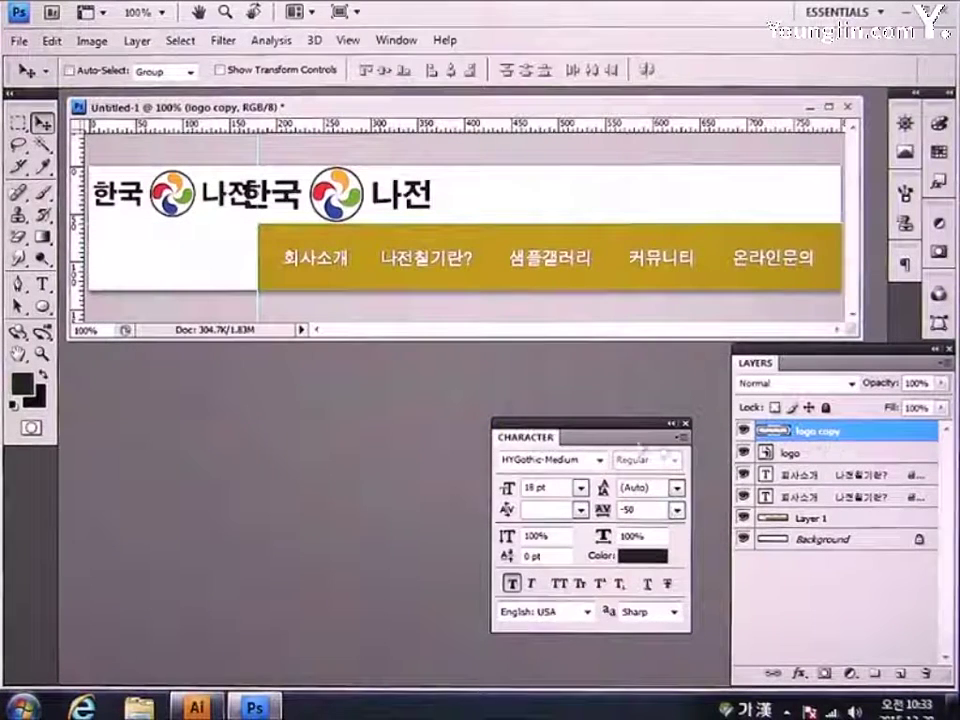
Delete the lettering on both sides of the logo copy so only its round emblem remains, and clear the selection
{"action": "left_click", "coordinate": [18, 124]}
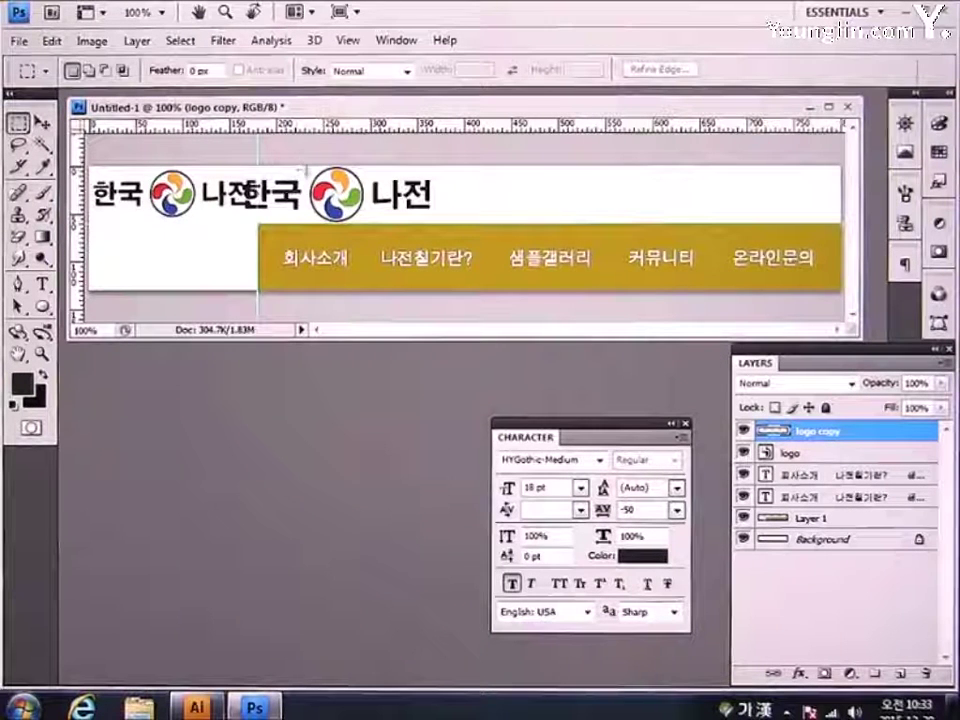
{"action": "left_click_drag", "start_coordinate": [352, 218], "coordinate": [366, 226]}
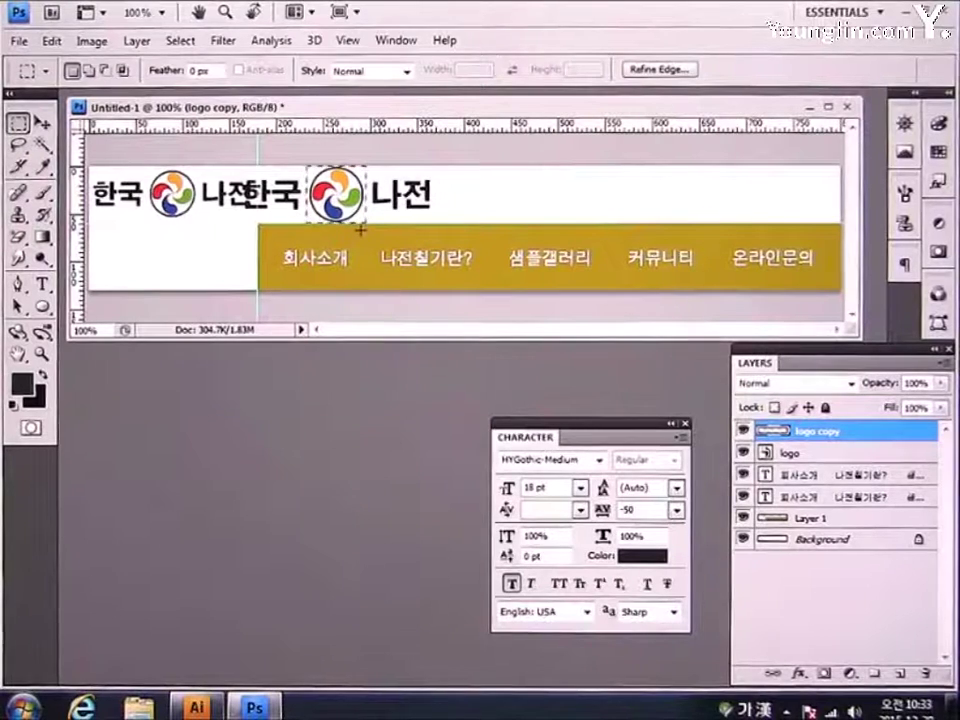
{"action": "key", "text": "ctrl+a"}
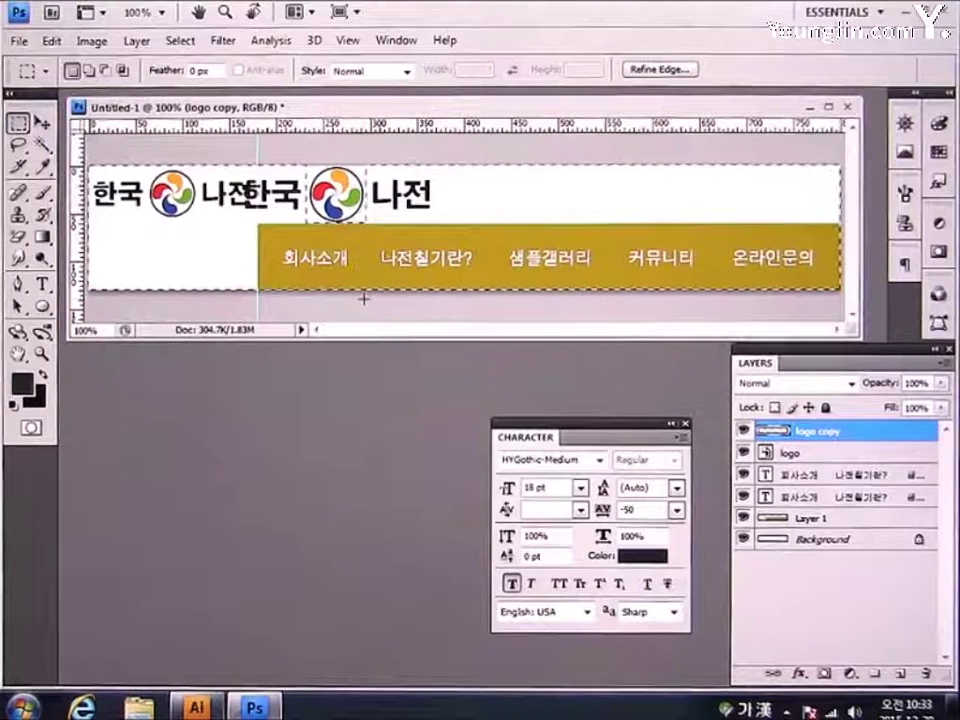
{"action": "key", "text": "Delete"}
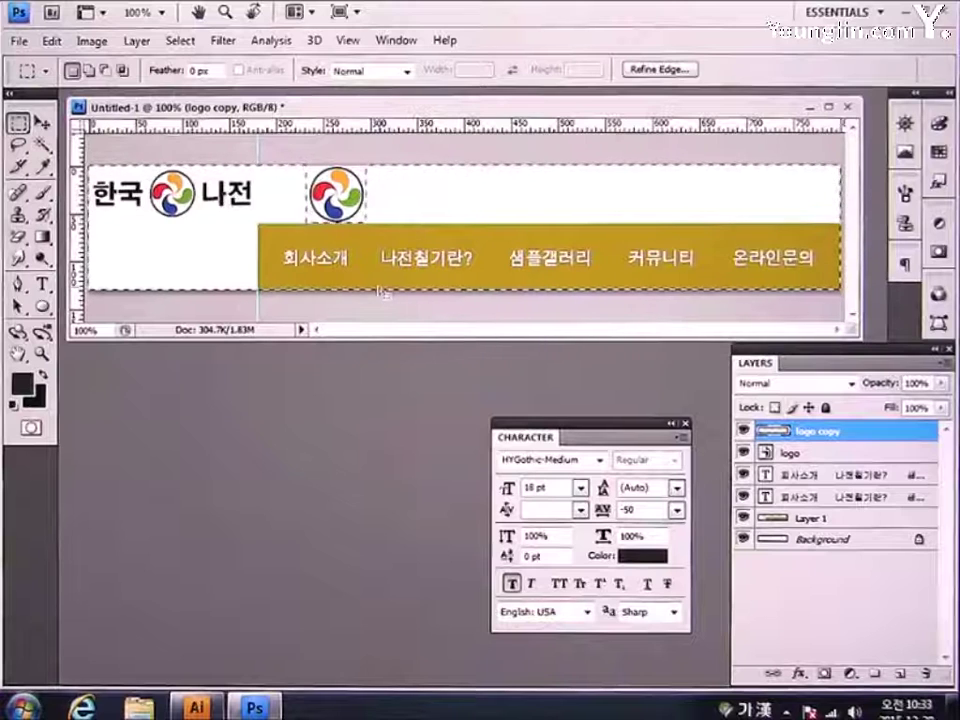
{"action": "key", "text": "ctrl+d"}
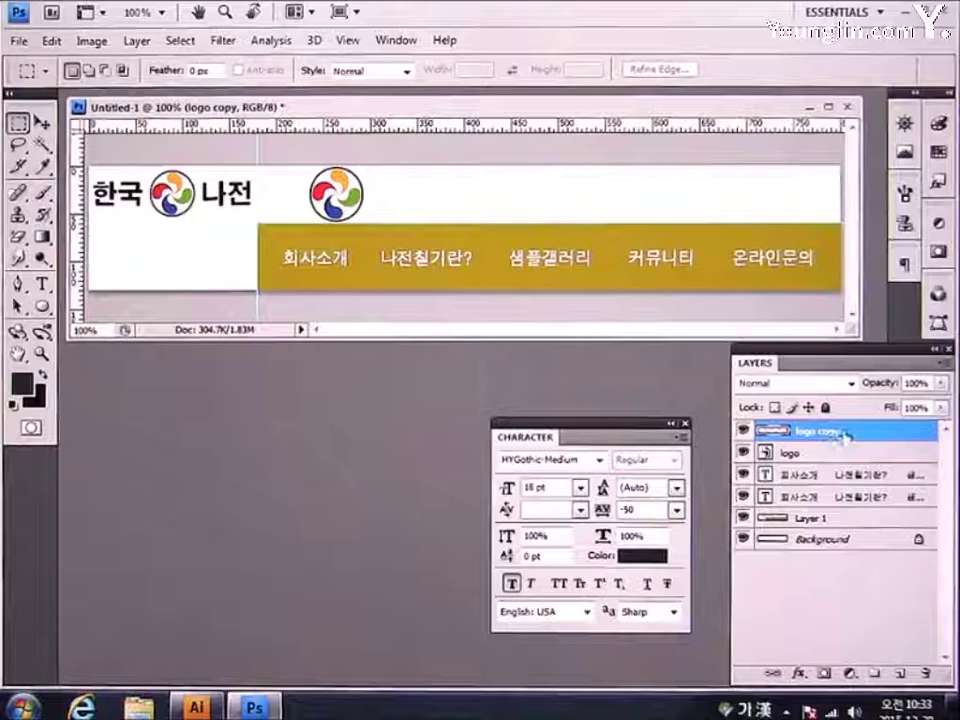
Lock the transparent pixels of the logo copy layer and fill its emblem with light grey (#CCCCCC)
{"action": "double_click", "coordinate": [798, 430]}
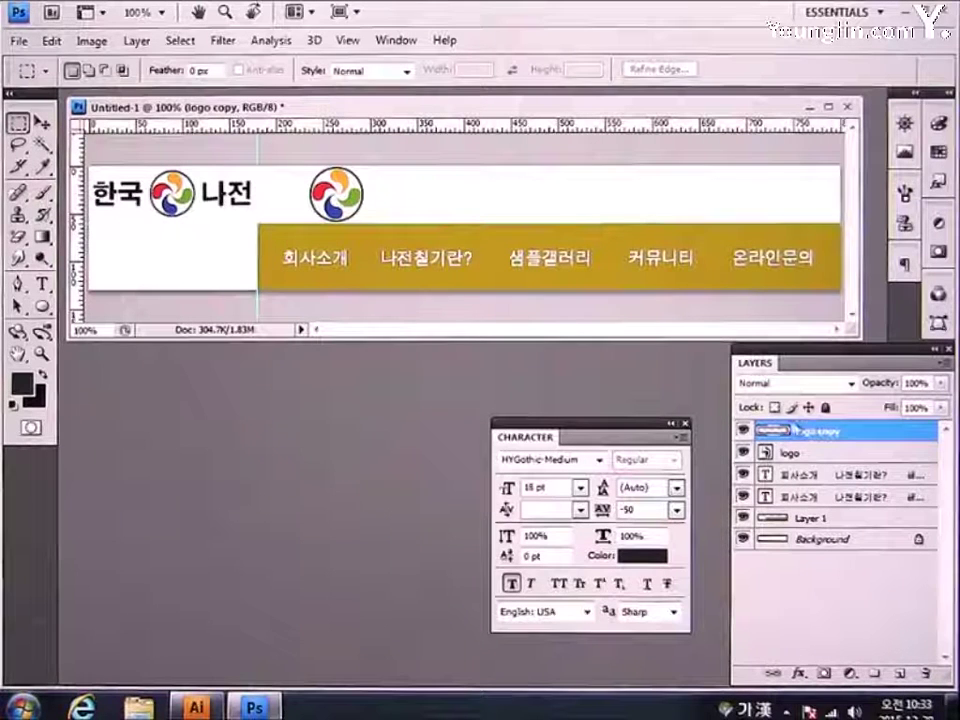
{"action": "left_click", "coordinate": [776, 409]}
{"action": "left_click", "coordinate": [776, 409]}
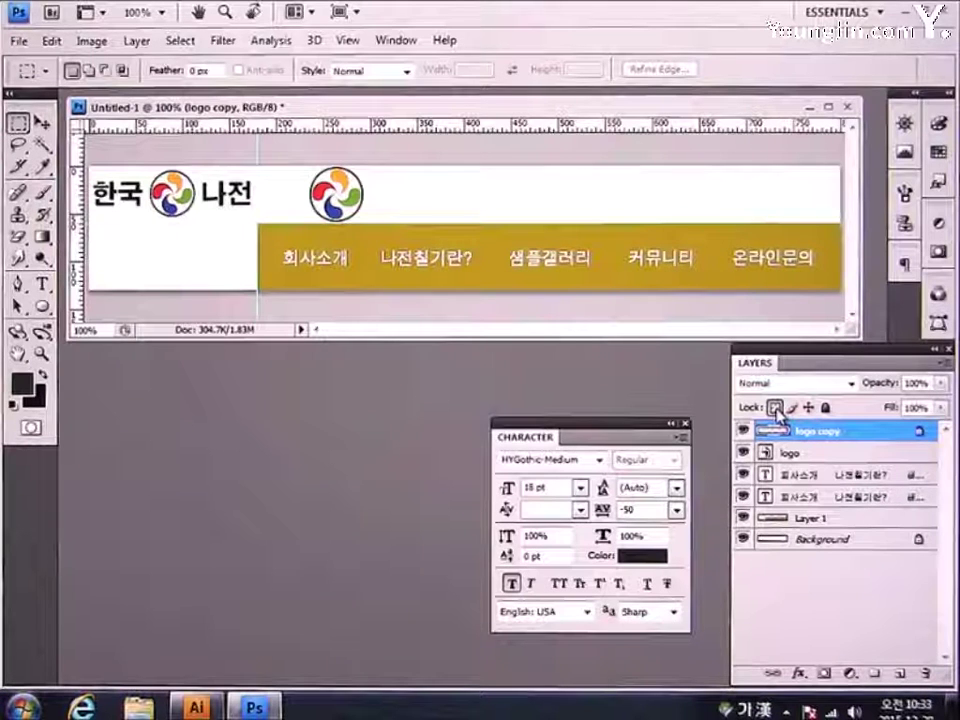
{"action": "left_click", "coordinate": [26, 388]}
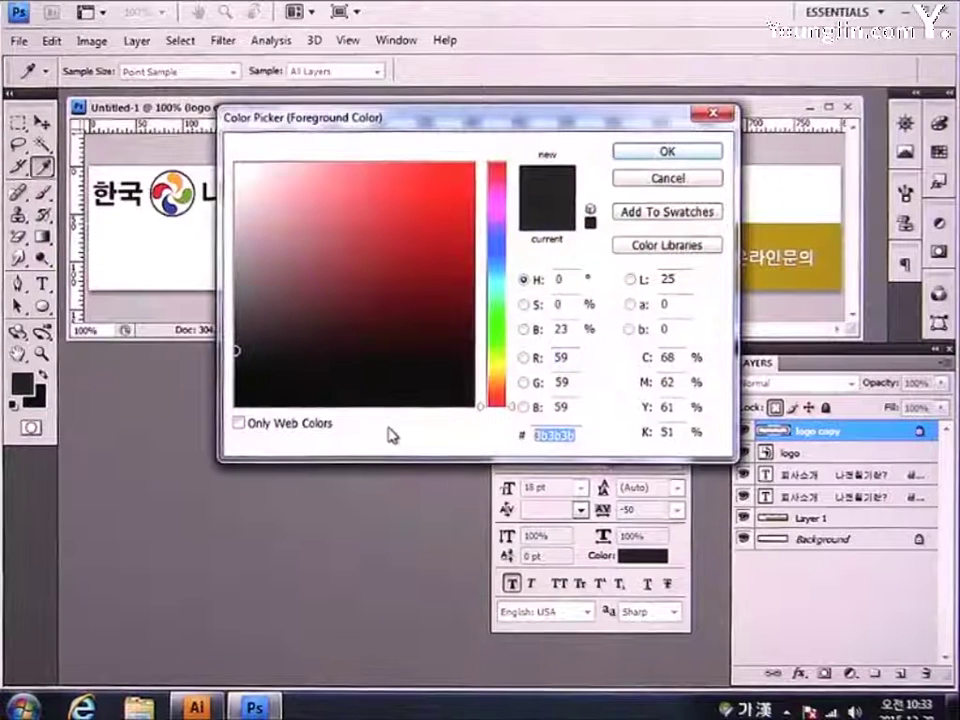
{"action": "key", "text": "BackSpace"}
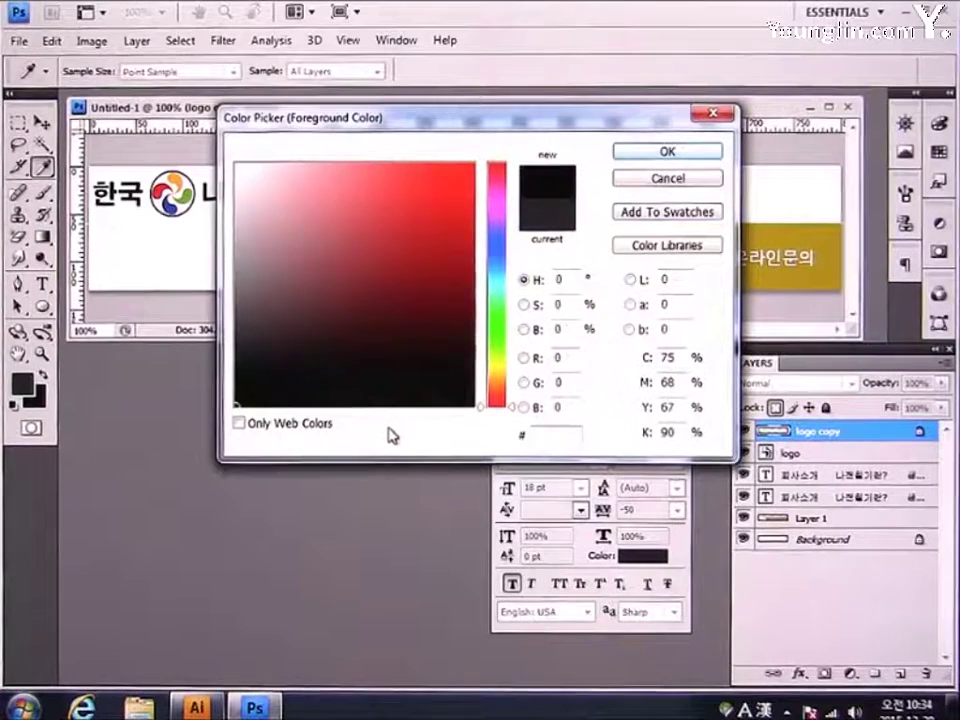
{"action": "type", "text": "cccdcc"}
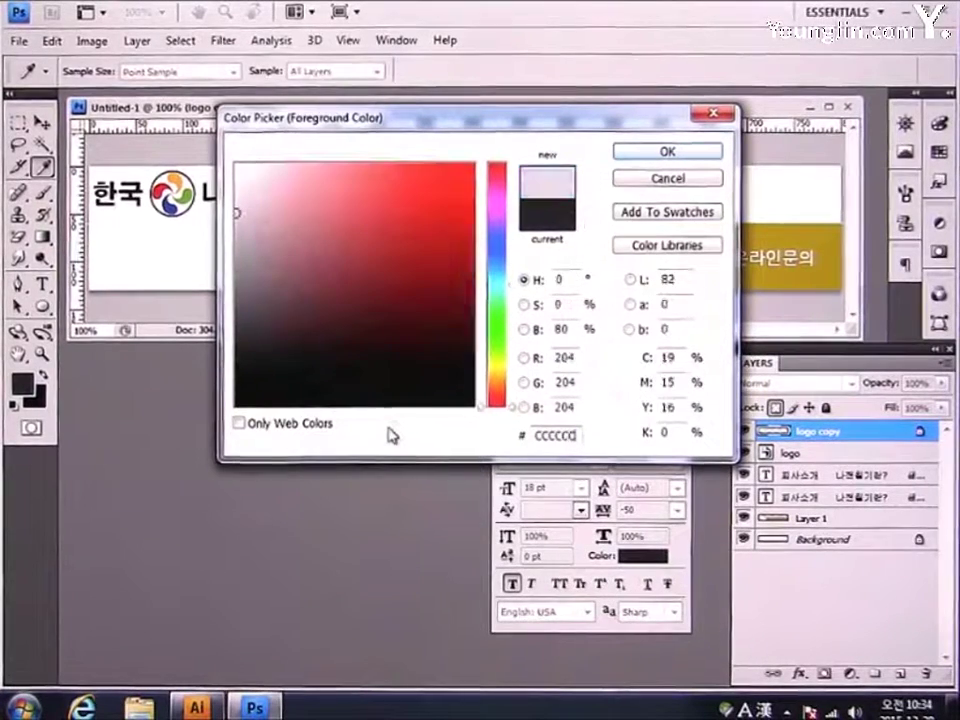
{"action": "key", "text": "Return"}
{"action": "key", "text": "alt+shift+BackSpace"}
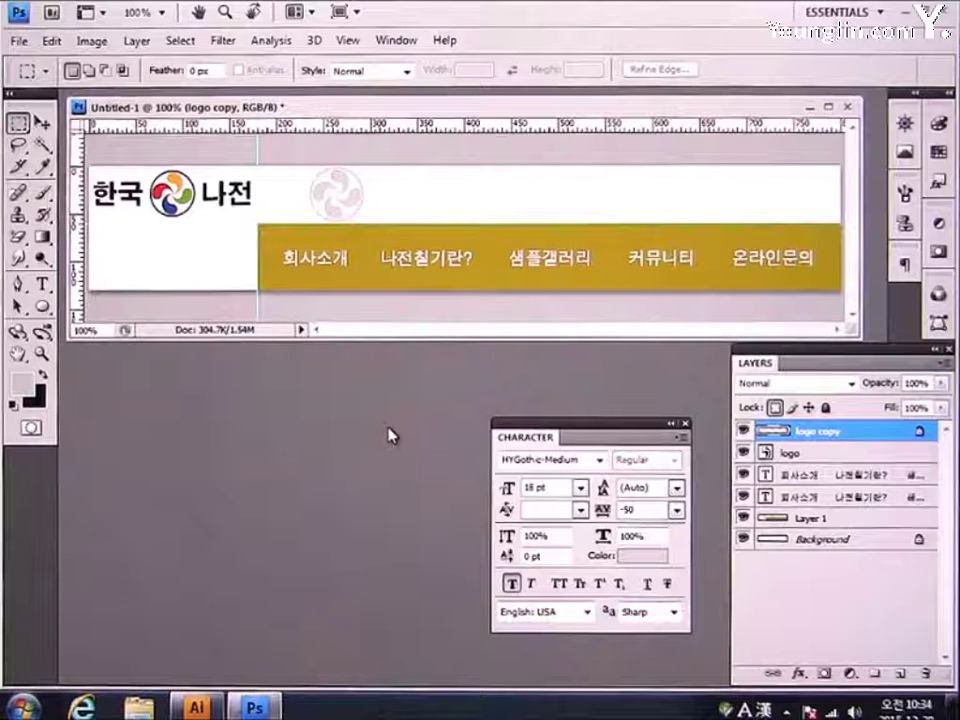
Move the grey emblem to the start of the white strip above the gold bar, just beyond the vertical guide
{"action": "left_click", "coordinate": [42, 124]}
{"action": "left_click_drag", "start_coordinate": [342, 213], "coordinate": [297, 213]}
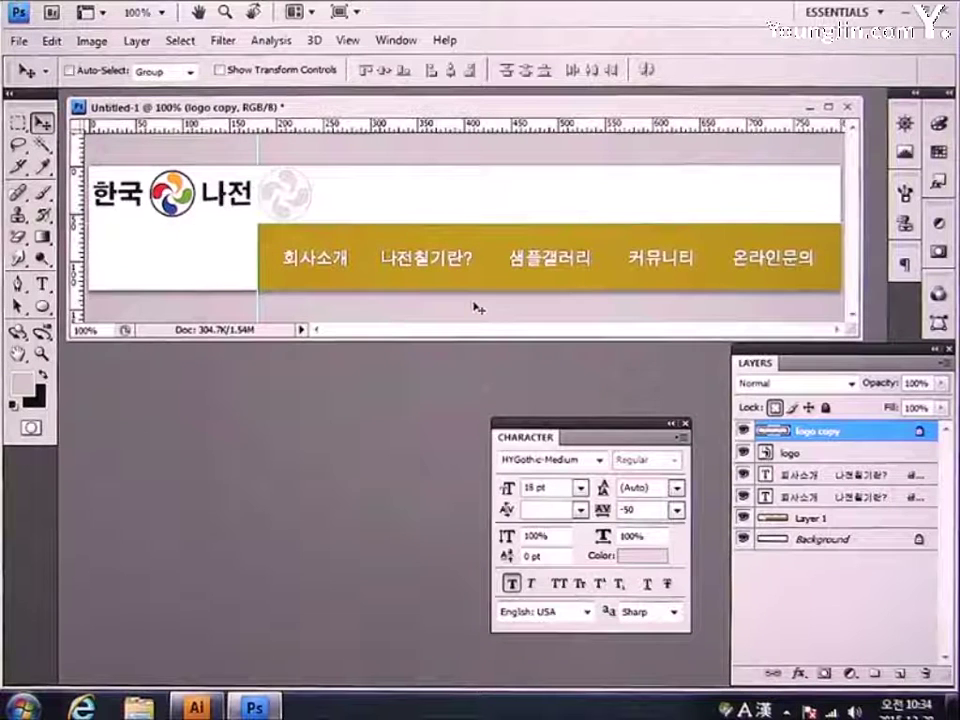
{"action": "key", "text": "Right"}
{"action": "key", "text": "Right"}
{"action": "key", "text": "Right"}
{"action": "key", "text": "Right"}
{"action": "key", "text": "Right"}
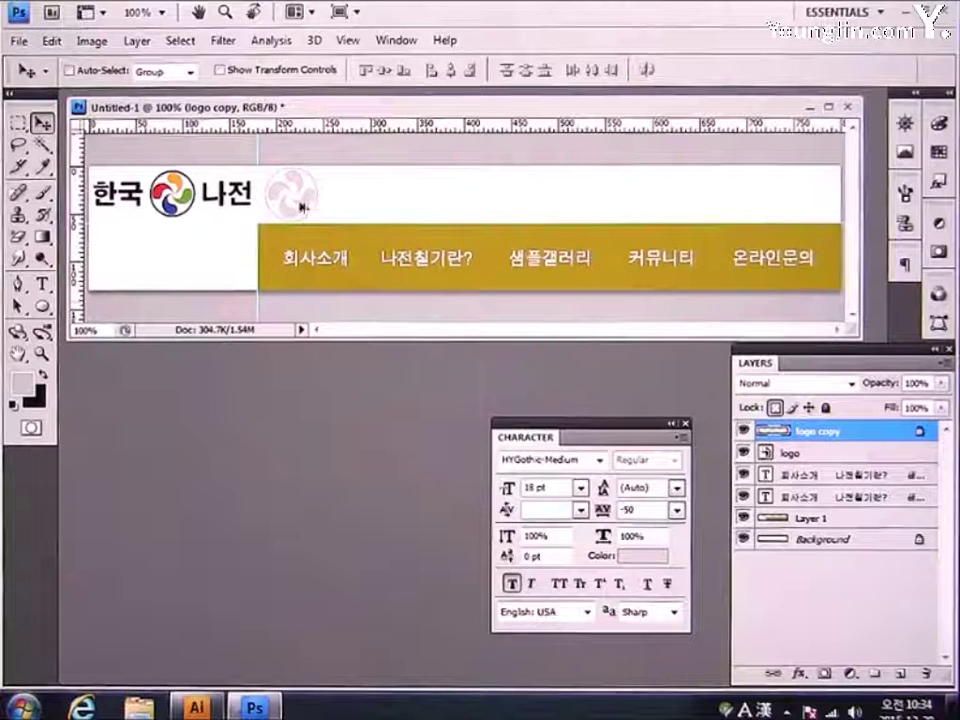
Copy the grey emblem eight times in a row across the white strip and distribute all nine evenly in the horizontal direction
{"action": "left_click_drag", "start_coordinate": [308, 204], "coordinate": [500, 208]}
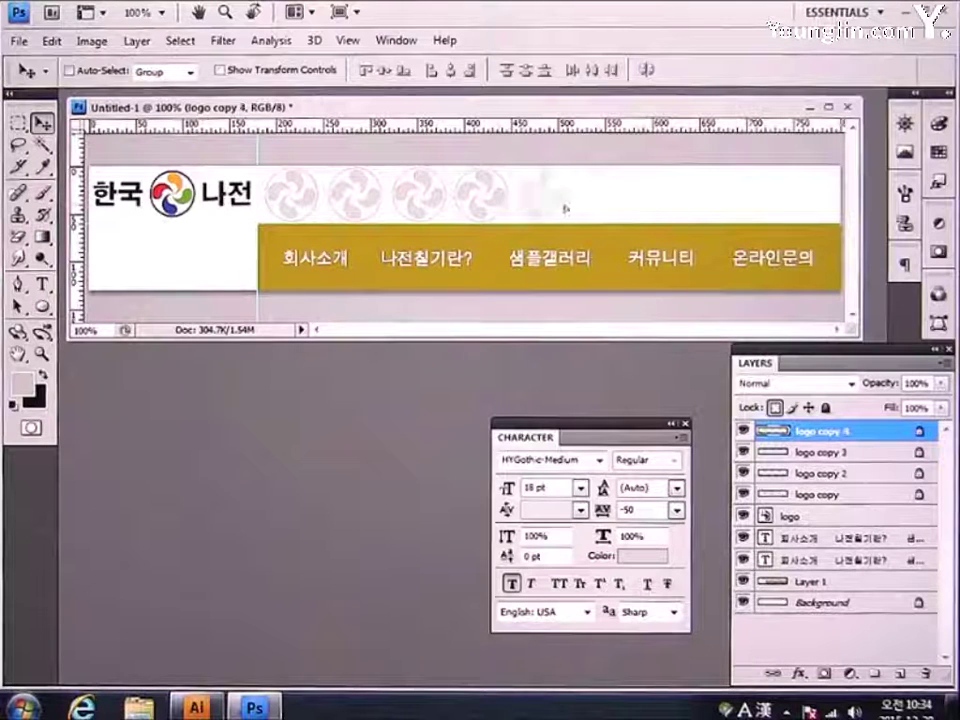
{"action": "left_click_drag", "start_coordinate": [572, 209], "coordinate": [641, 216]}
{"action": "left_click_drag", "start_coordinate": [624, 205], "coordinate": [826, 217]}
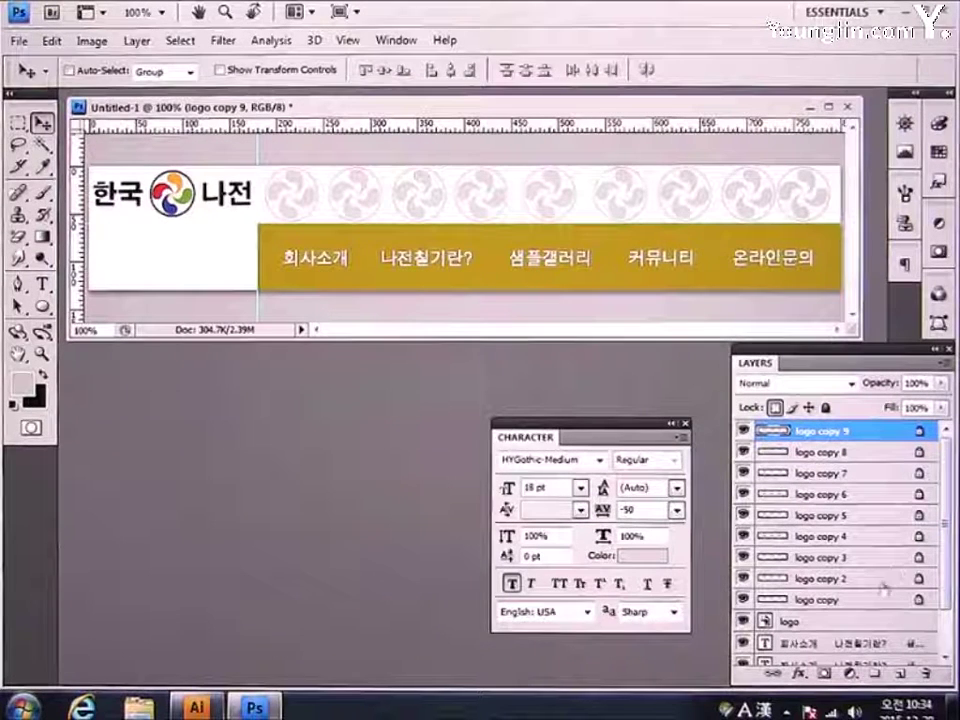
{"action": "left_click", "coordinate": [852, 603], "text": "shift"}
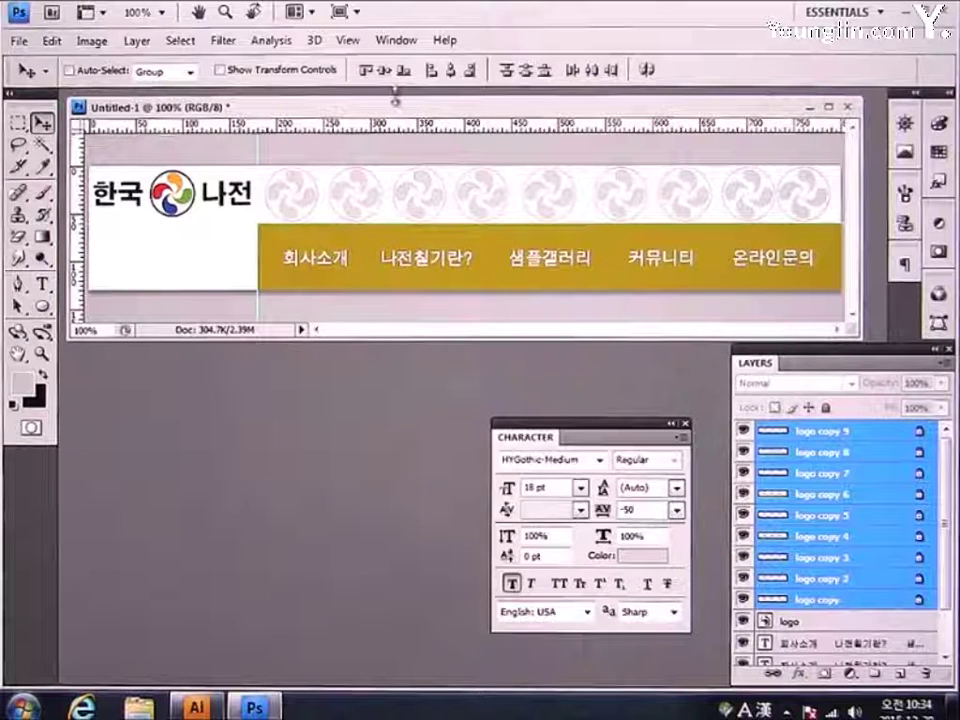
{"action": "left_click", "coordinate": [589, 72]}
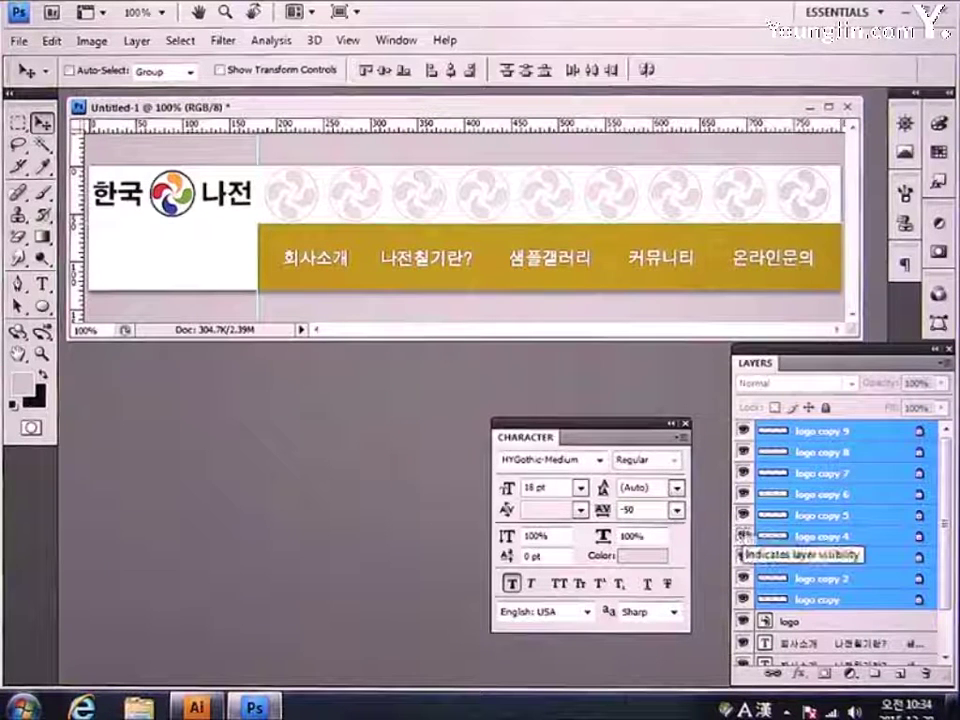
Add a new layer at the top of the layer stack holding a merged copy of all visible layers
{"action": "left_click", "coordinate": [901, 674]}
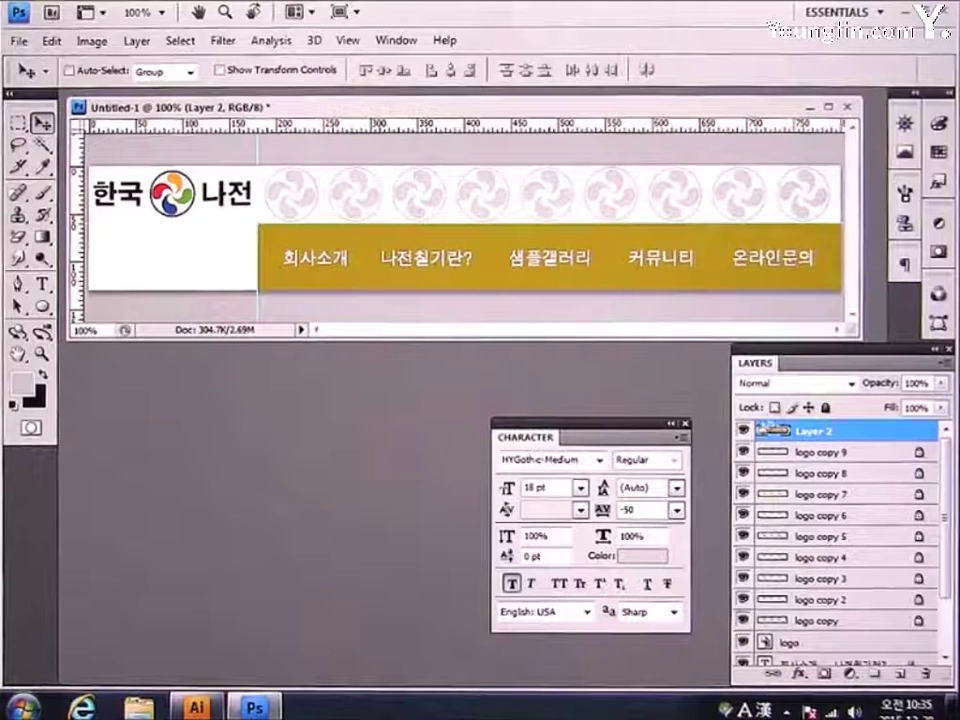
{"action": "left_click_drag", "start_coordinate": [945, 554], "coordinate": [946, 604]}
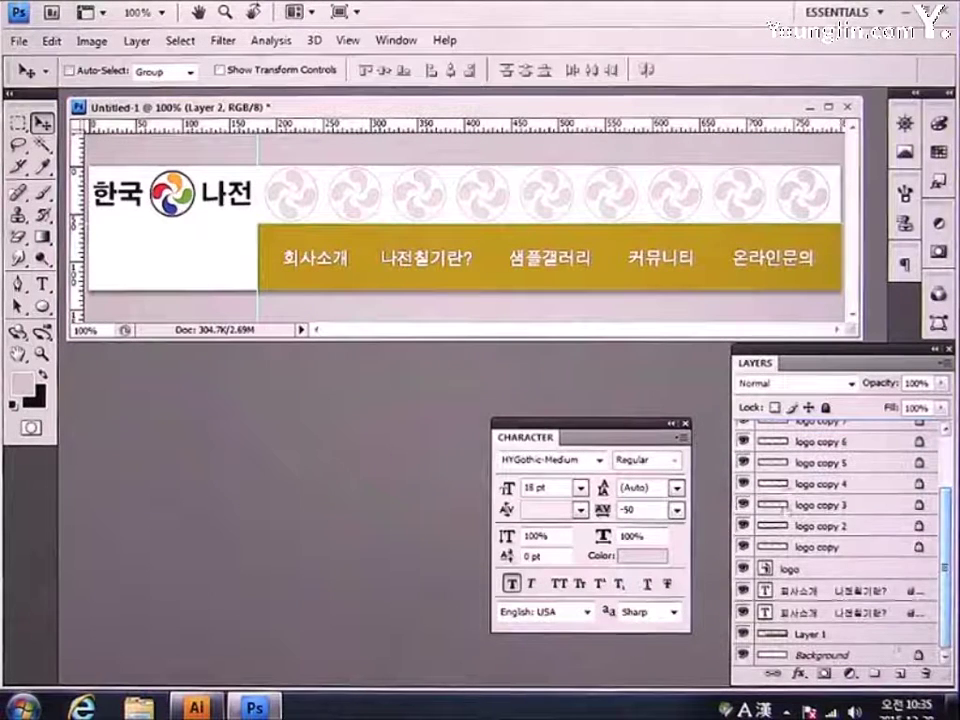
{"action": "scroll", "coordinate": [785, 480], "scroll_direction": "up", "scroll_amount": 3}
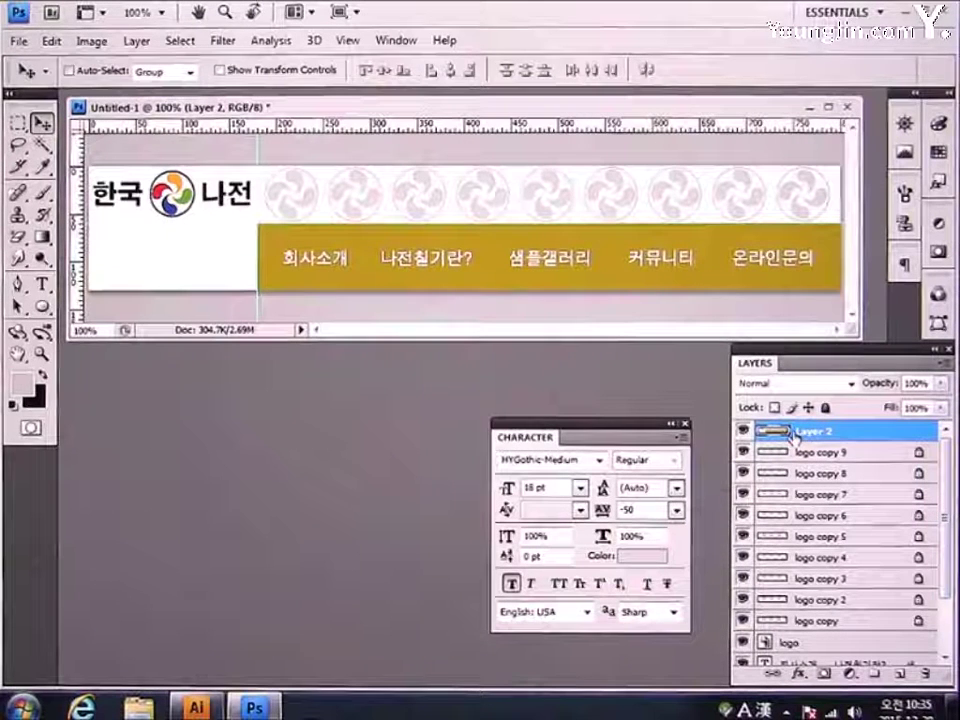
Copy the 180 × 60 px logo area of the merged layer into a new document of the same size
{"action": "left_click", "coordinate": [18, 122]}
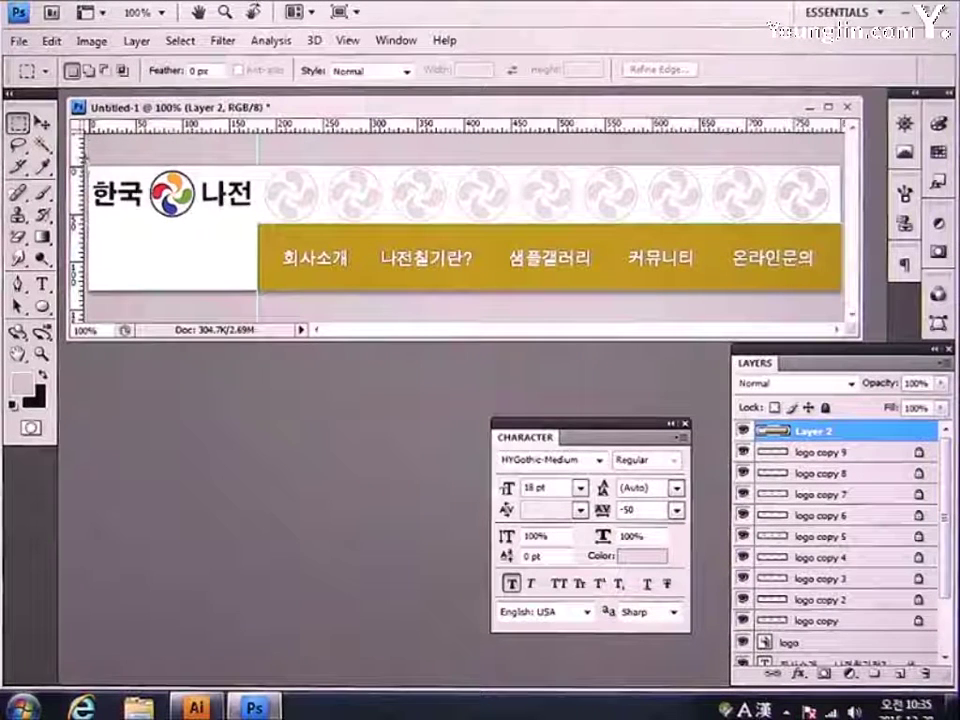
{"action": "left_click_drag", "start_coordinate": [240, 219], "coordinate": [257, 222]}
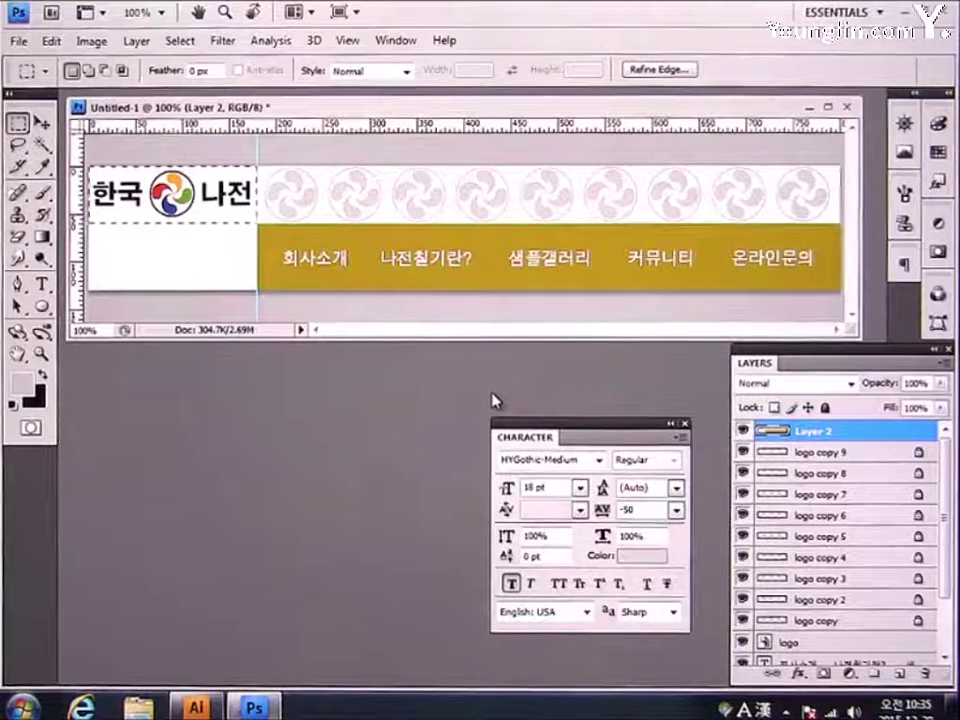
{"action": "key", "text": "ctrl+n"}
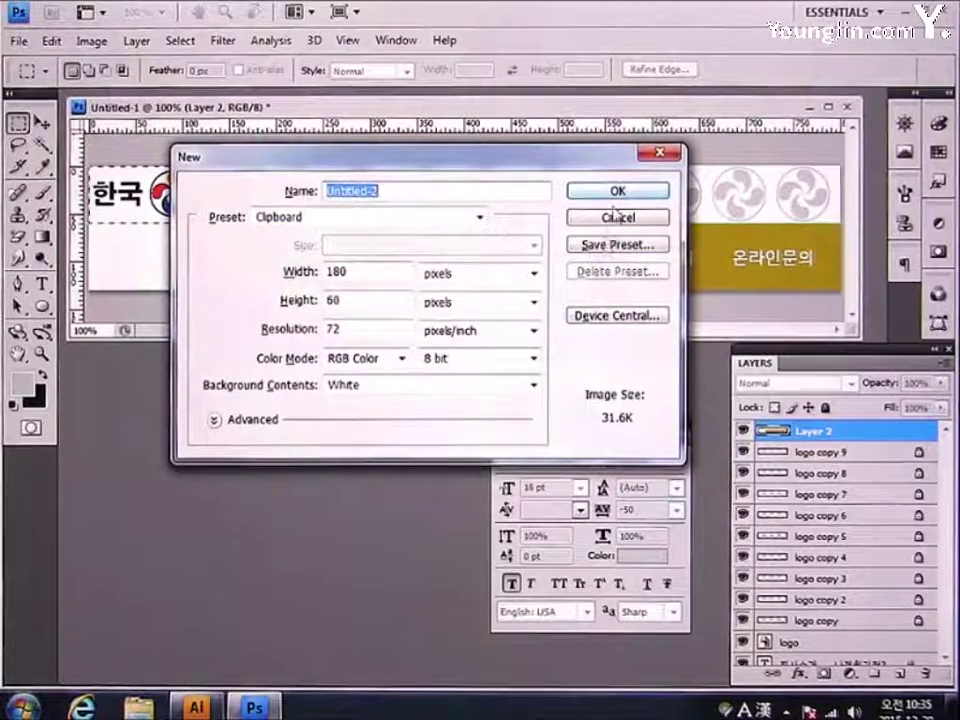
{"action": "left_click", "coordinate": [614, 192]}
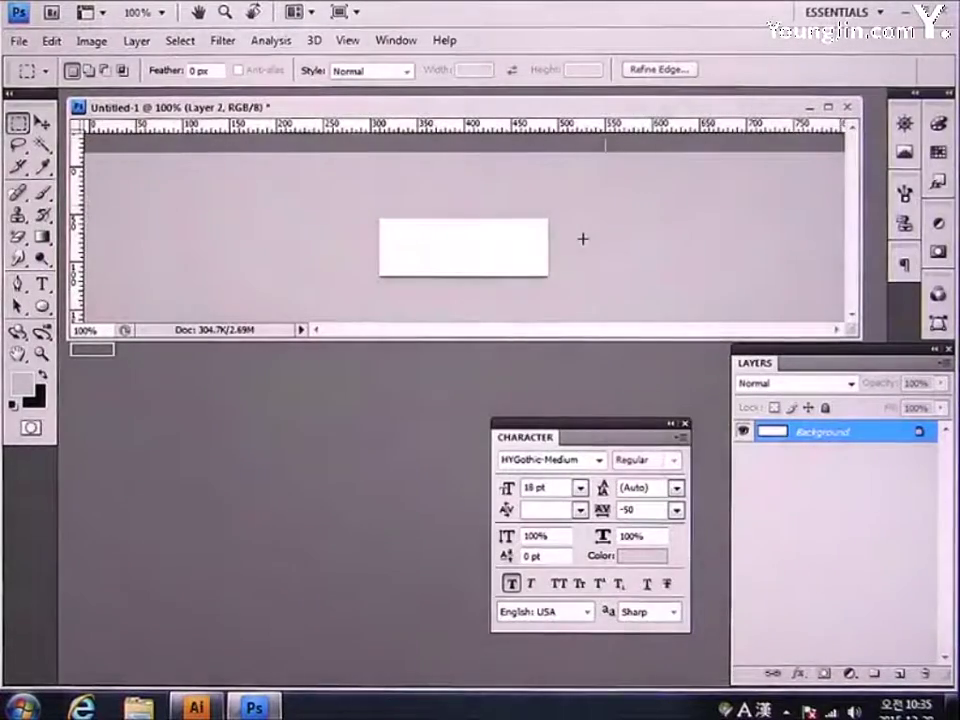
{"action": "key", "text": "ctrl+v"}
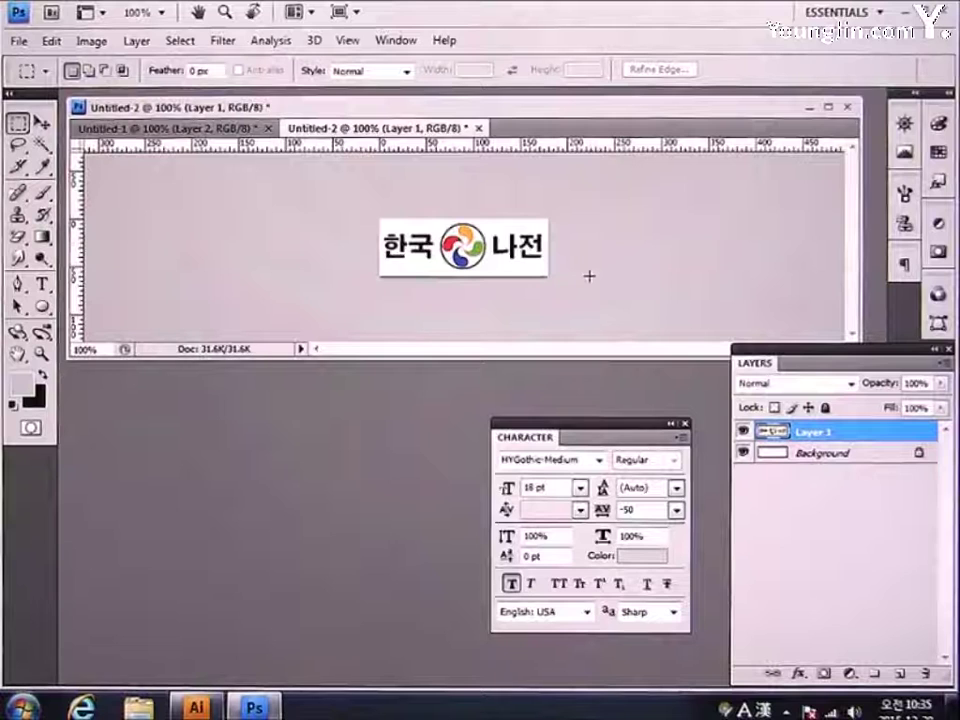
Export the logo image for the web as a JPEG High file named logo, replacing the existing file, and close its document without saving
{"action": "left_click", "coordinate": [20, 44]}
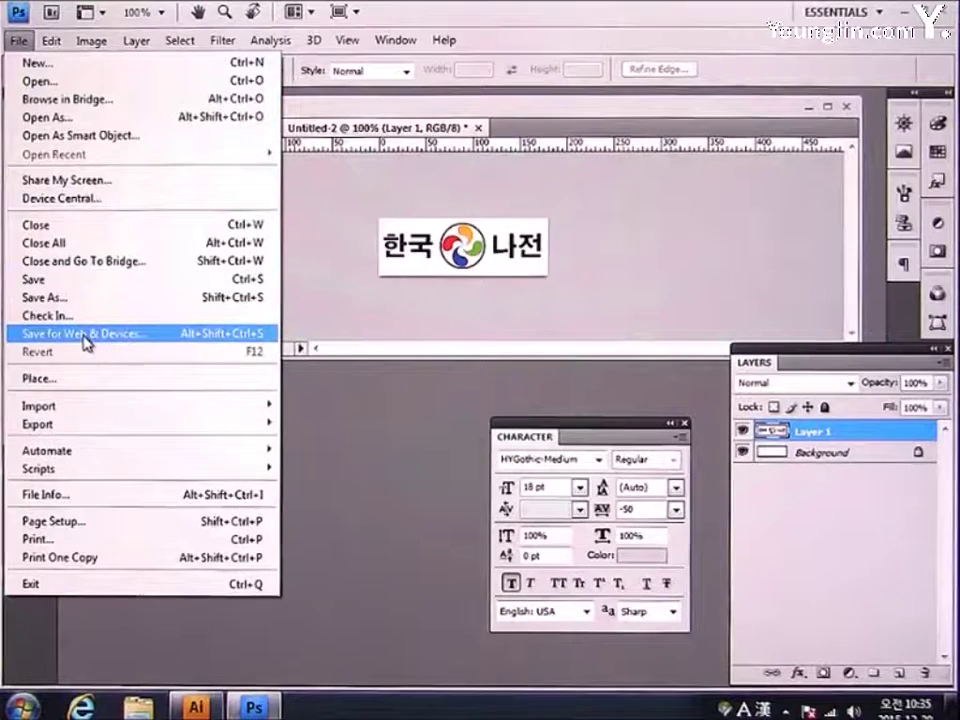
{"action": "left_click", "coordinate": [85, 342]}
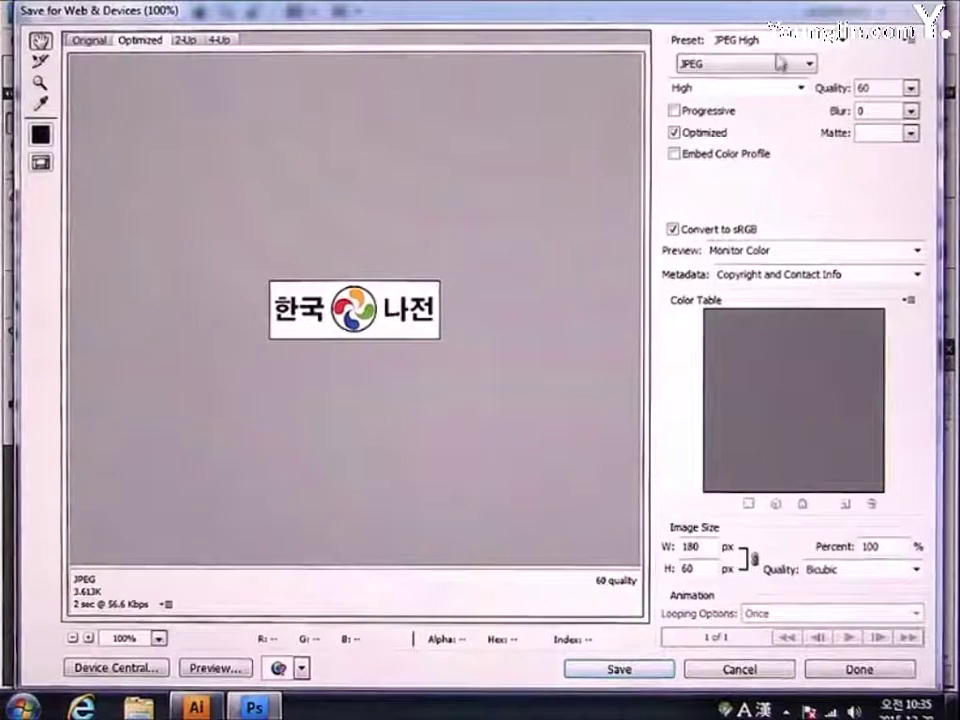
{"action": "left_click", "coordinate": [842, 41]}
{"action": "left_click", "coordinate": [766, 170]}
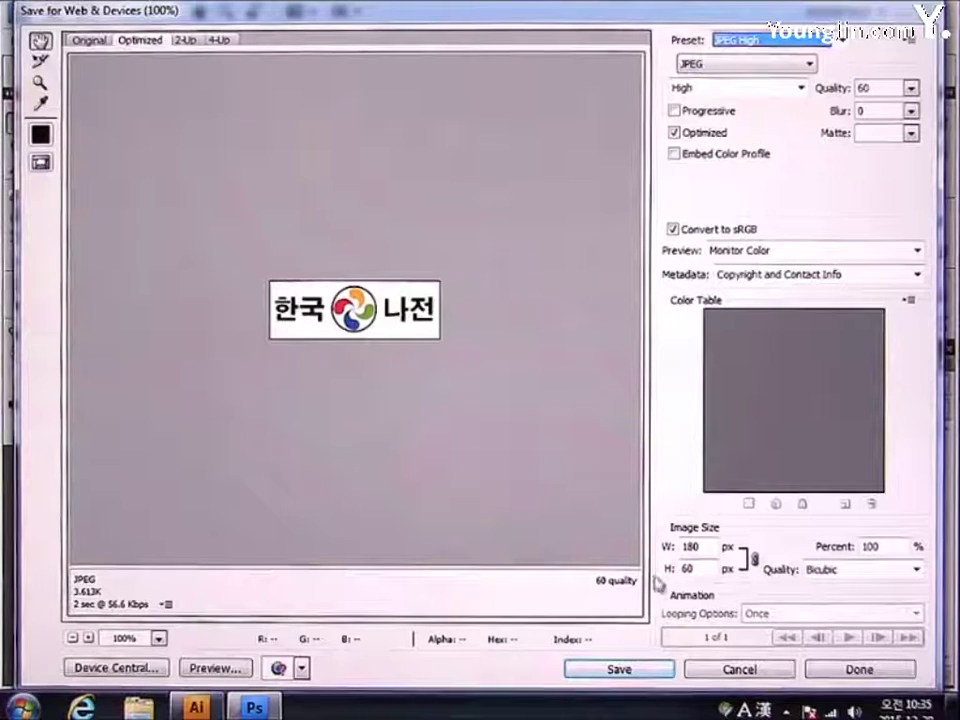
{"action": "left_click", "coordinate": [625, 672]}
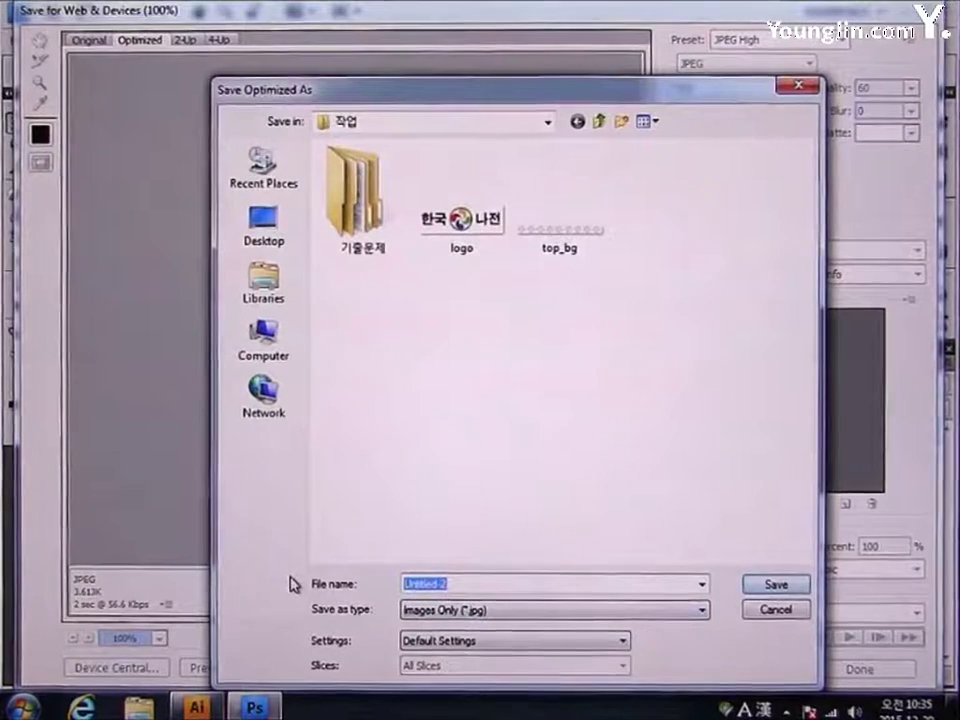
{"action": "type", "text": "logo"}
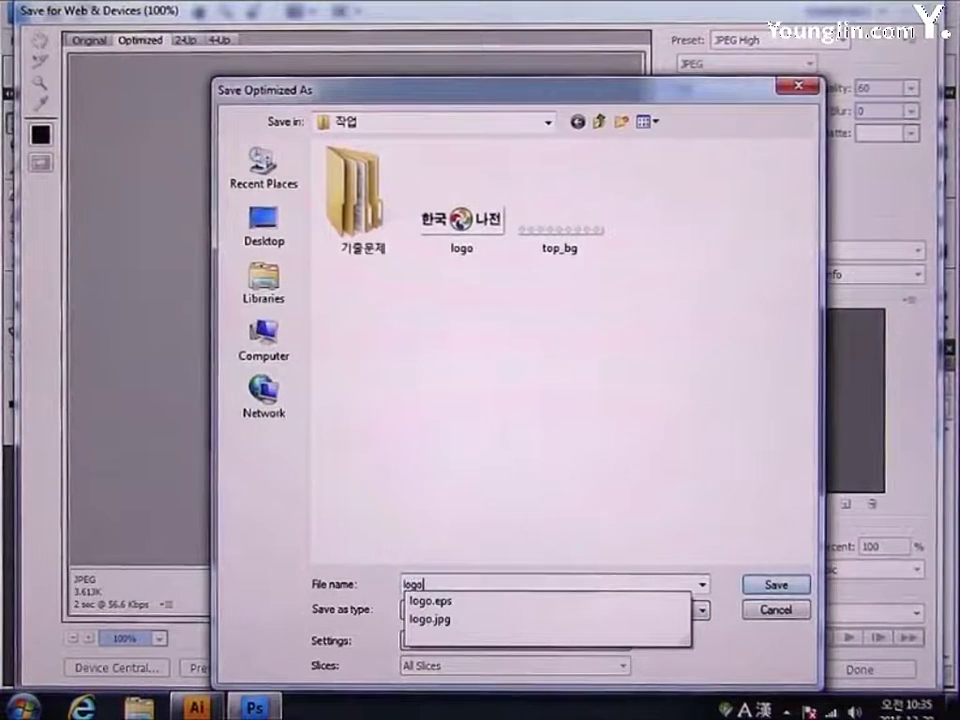
{"action": "key", "text": "Return"}
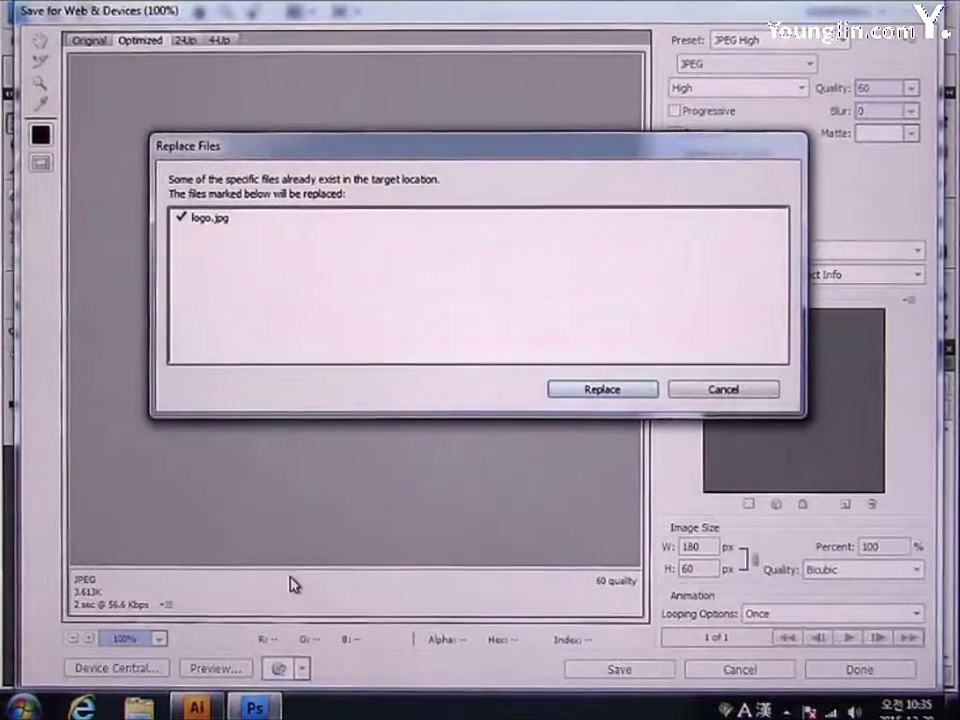
{"action": "left_click", "coordinate": [583, 388]}
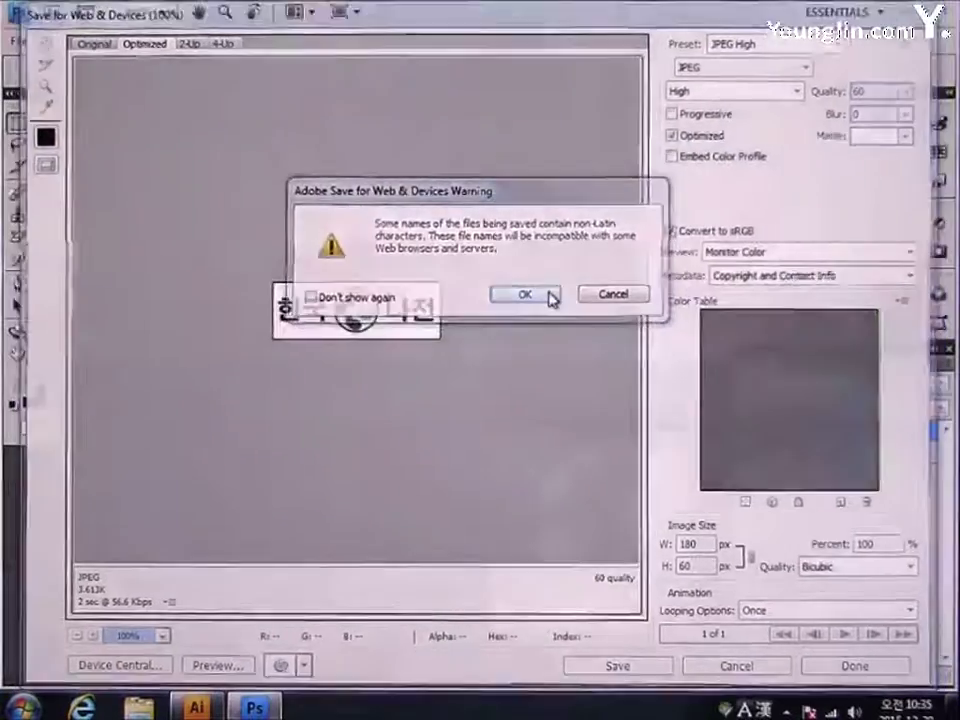
{"action": "left_click", "coordinate": [551, 296]}
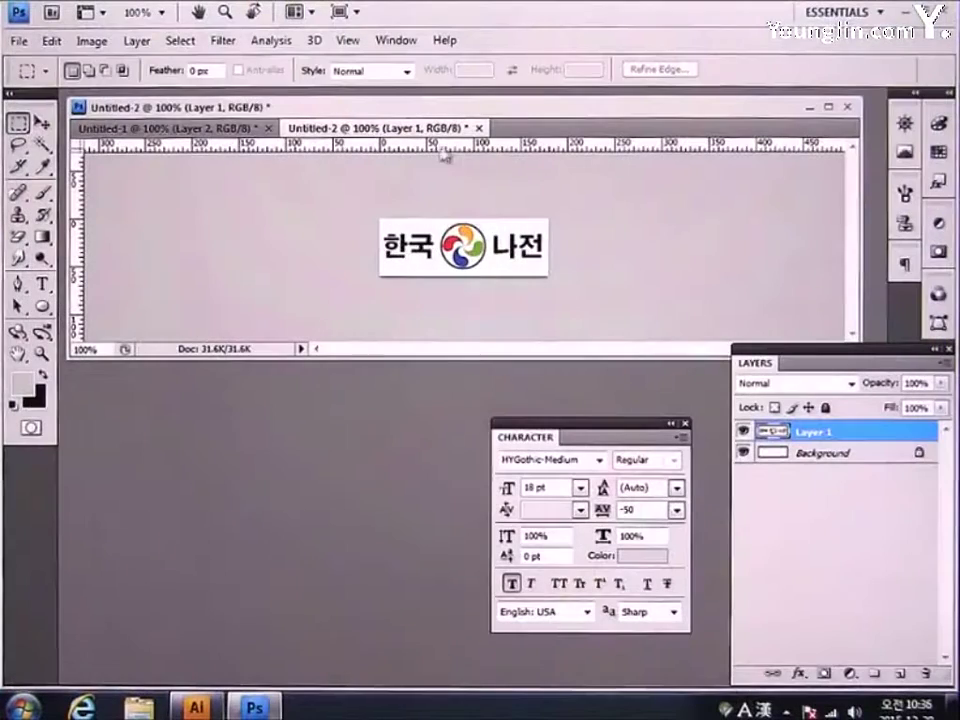
{"action": "left_click", "coordinate": [479, 128]}
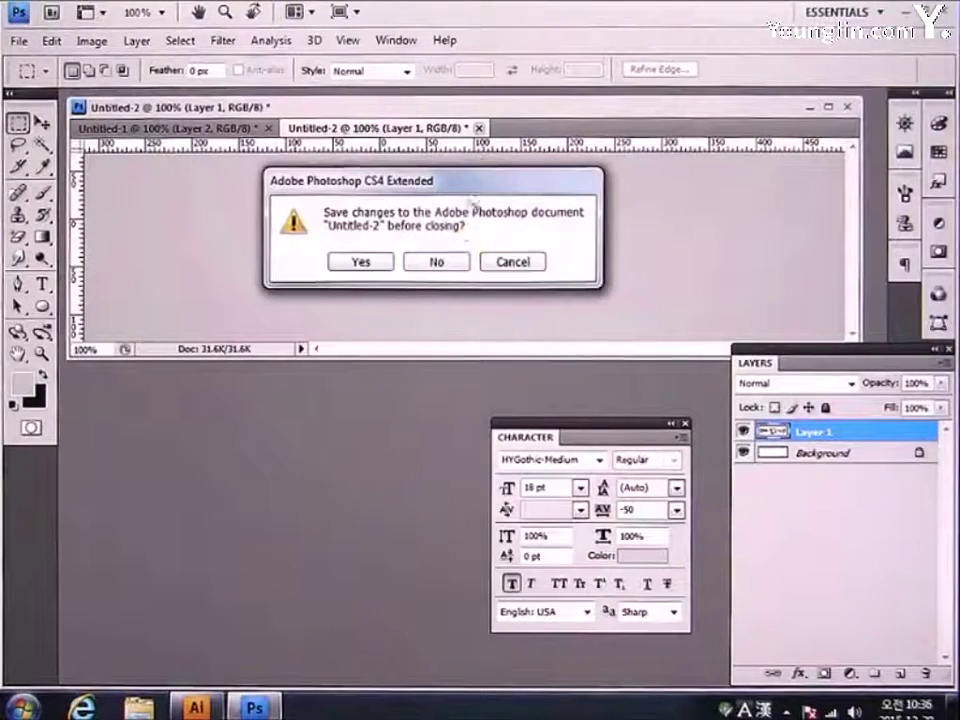
{"action": "left_click", "coordinate": [436, 262]}
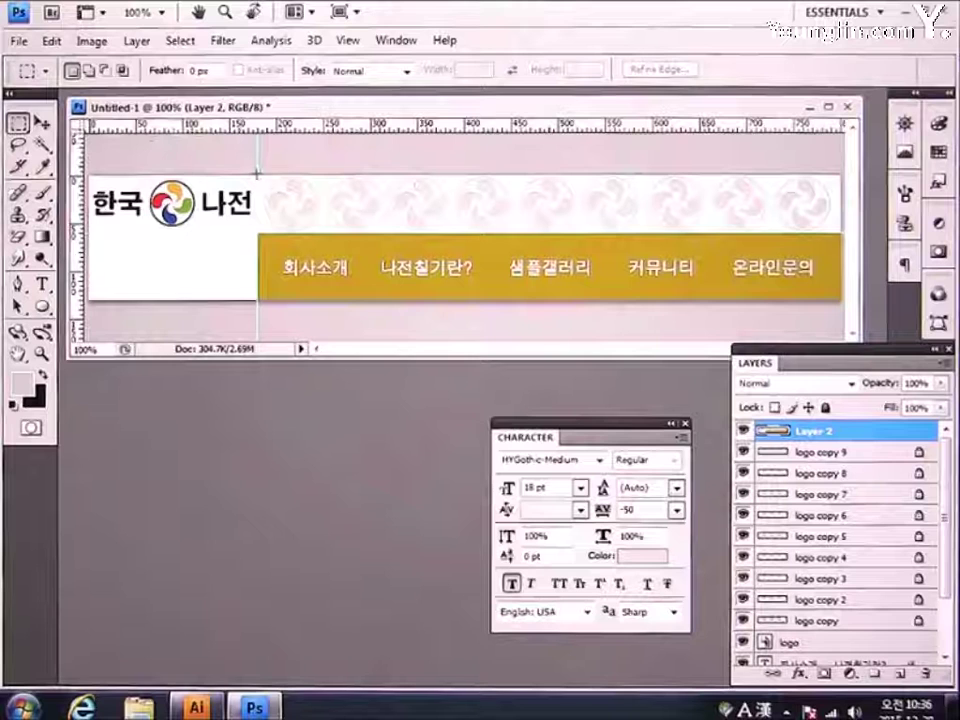
Copy the 620 × 60 px grey emblem strip above the gold bar into a new document of the same size
{"action": "left_click_drag", "start_coordinate": [258, 175], "coordinate": [843, 236]}
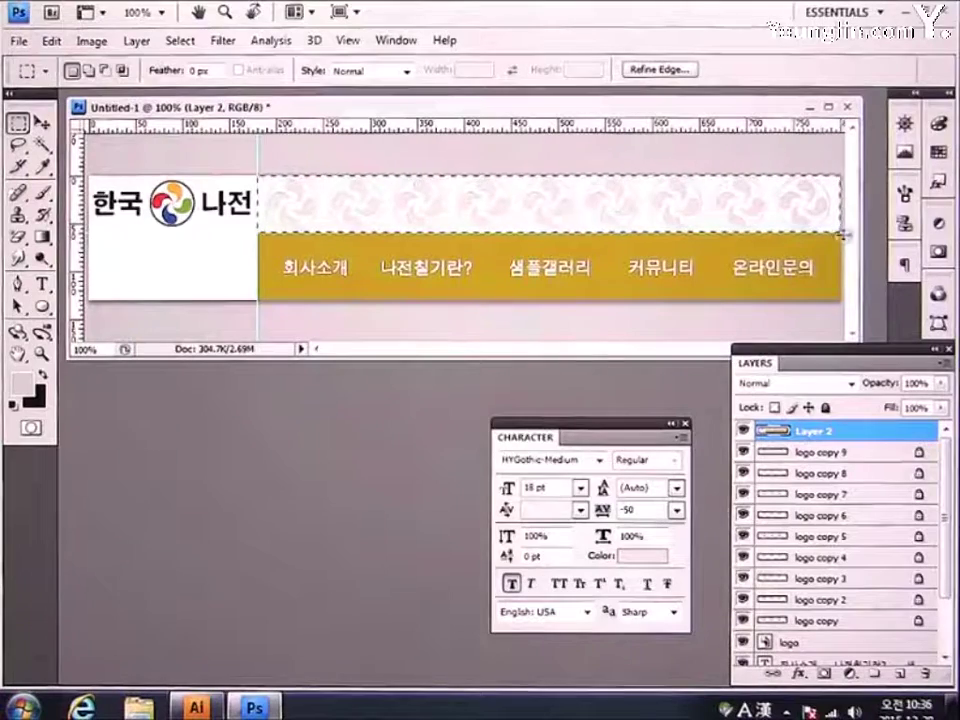
{"action": "key", "text": "ctrl+c"}
{"action": "key", "text": "ctrl+n"}
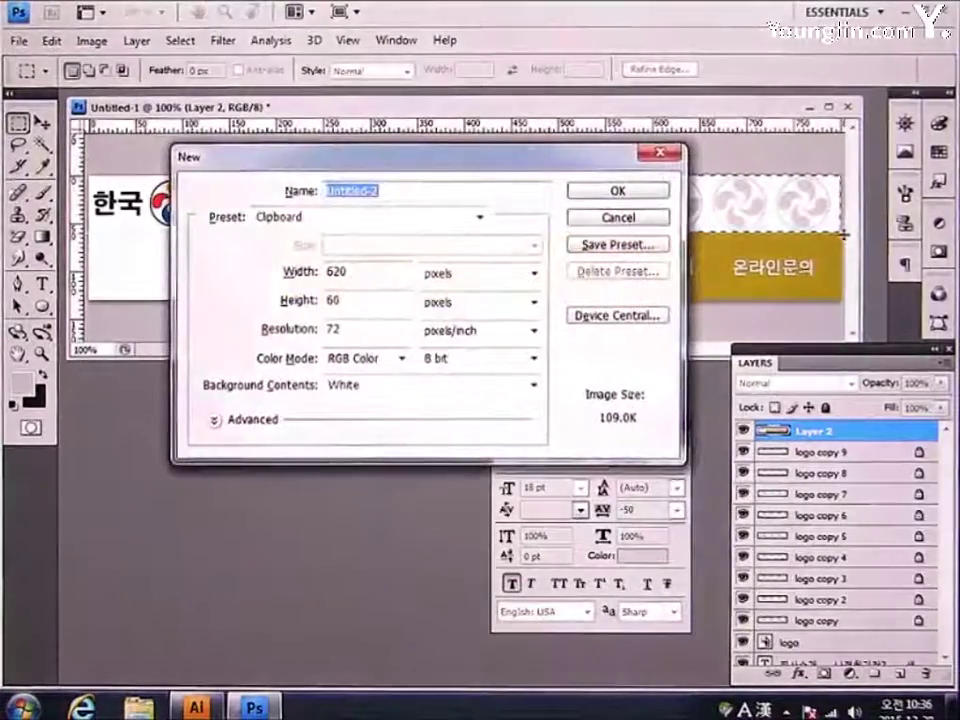
{"action": "key", "text": "Return"}
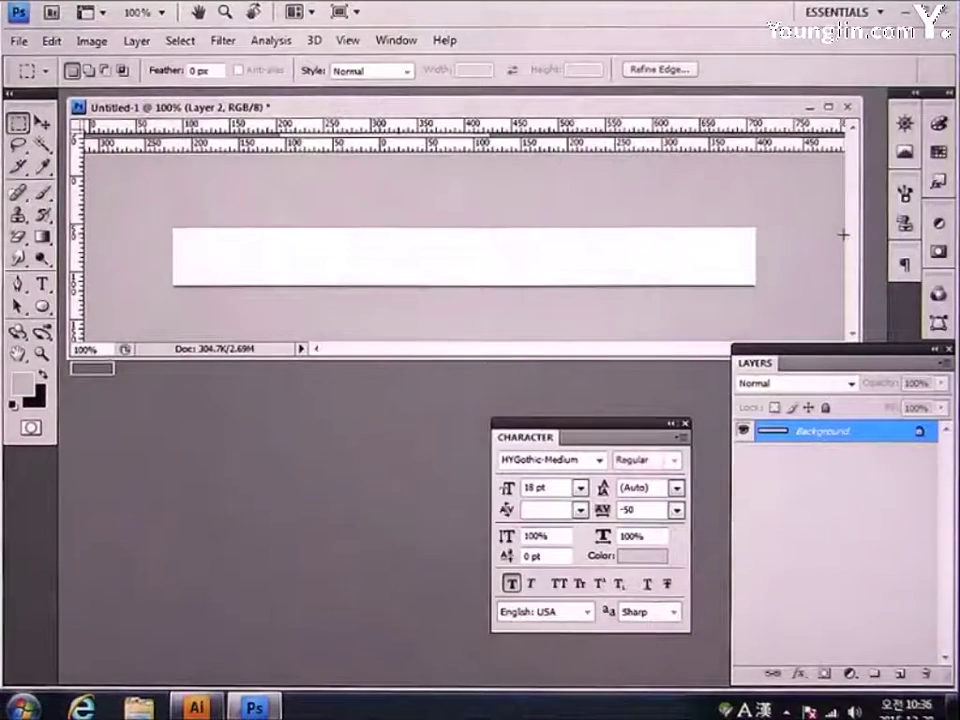
{"action": "key", "text": "ctrl+v"}
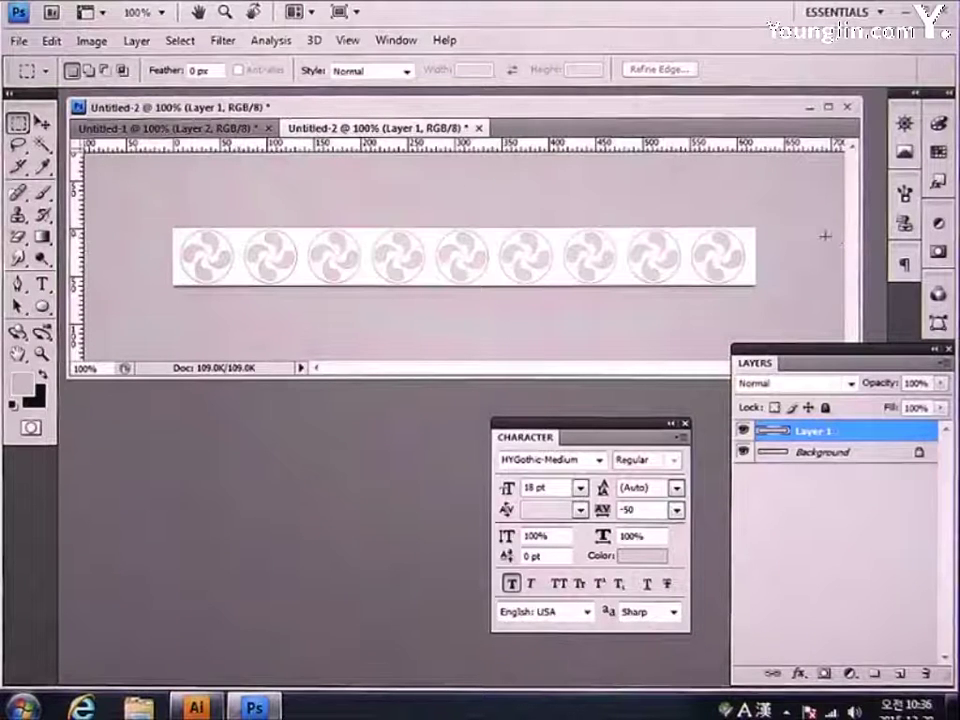
Export the emblem strip for the web as a JPEG High file named top_bg, replacing the existing file, and close its document without saving
{"action": "left_click", "coordinate": [20, 41]}
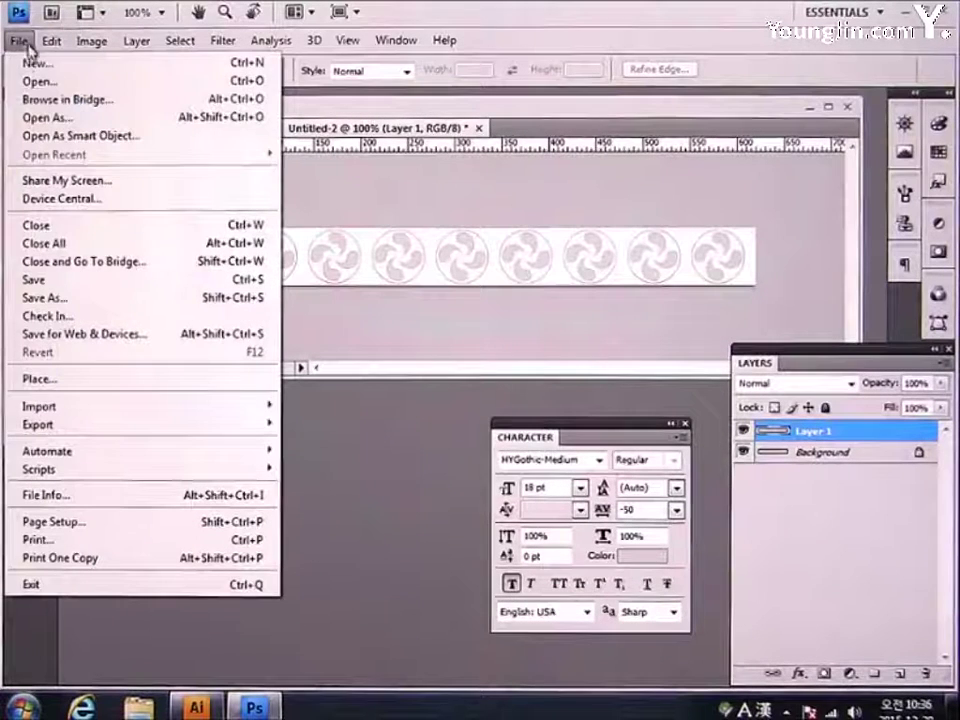
{"action": "left_click", "coordinate": [124, 342]}
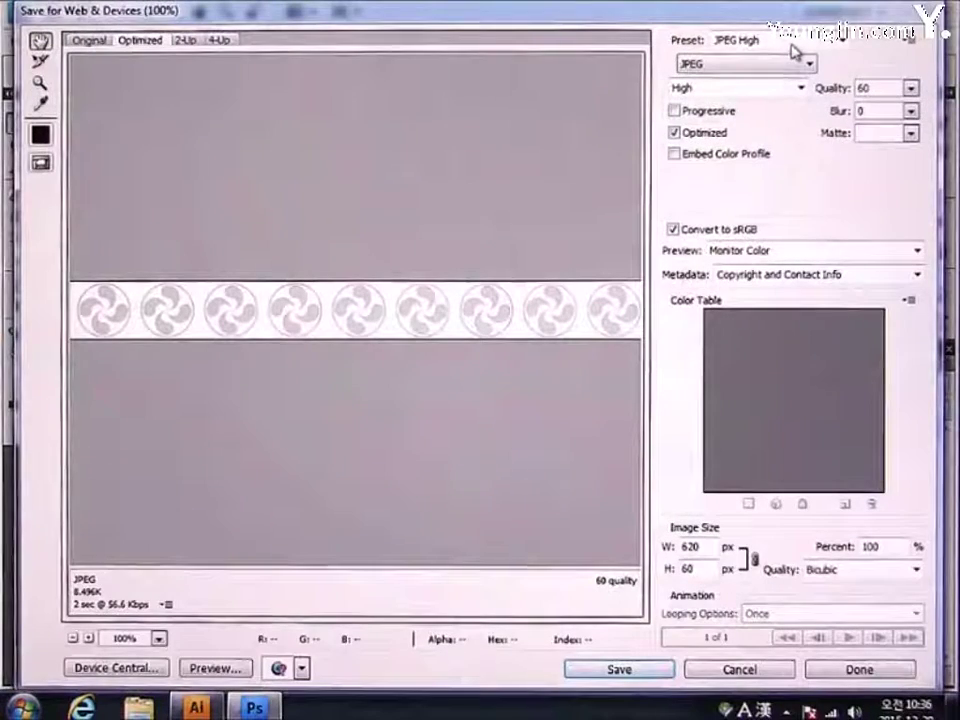
{"action": "left_click", "coordinate": [628, 676]}
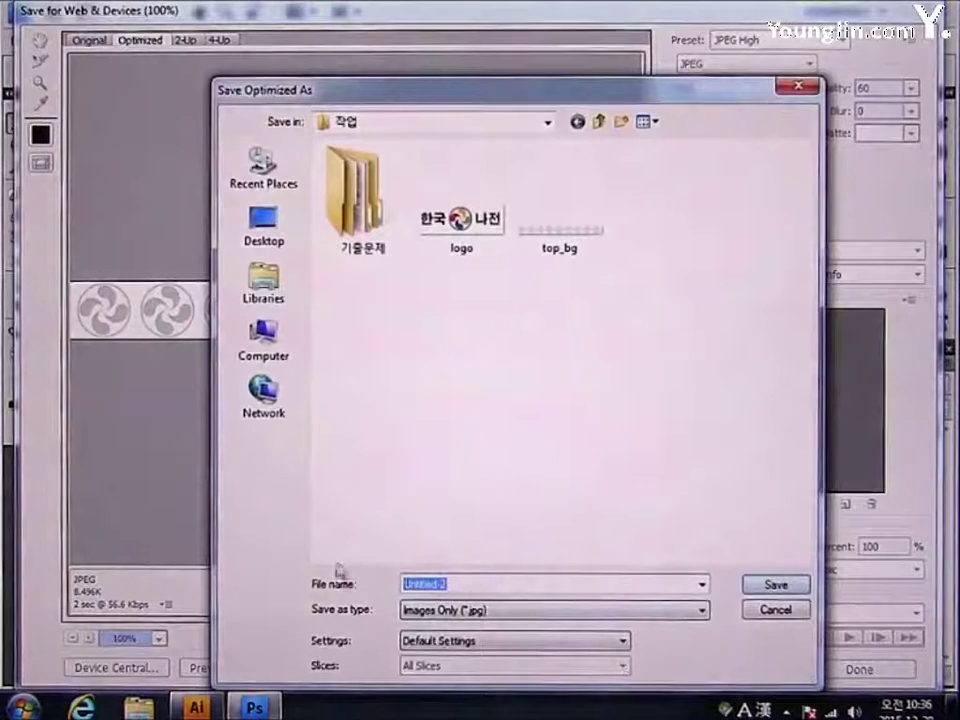
{"action": "type", "text": "top"}
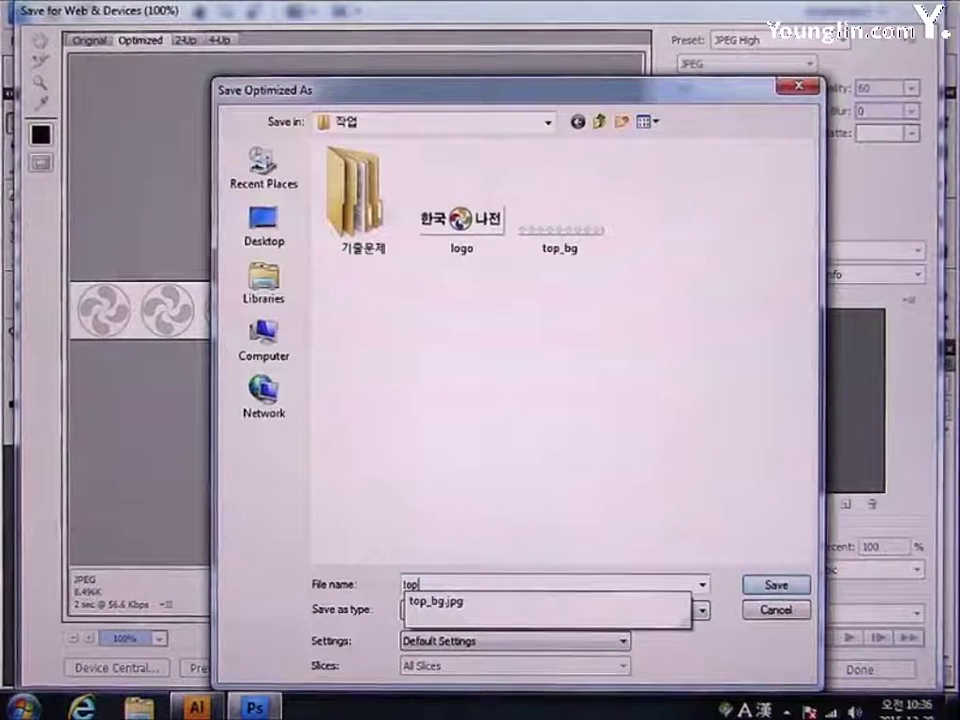
{"action": "type", "text": "_bg"}
{"action": "key", "text": "Return"}
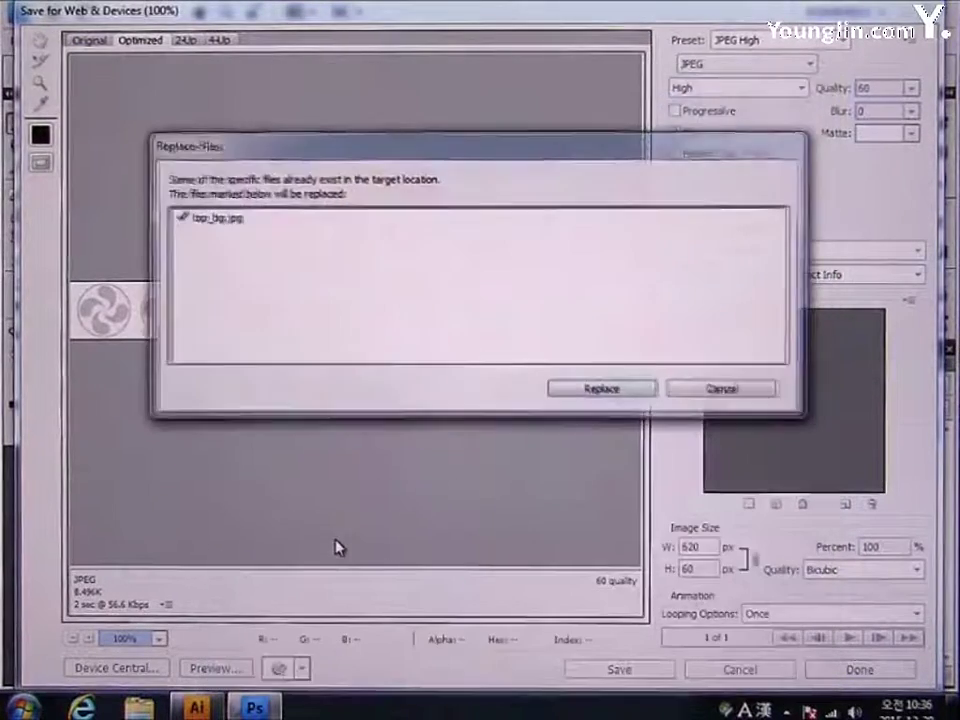
{"action": "key", "text": "Return"}
{"action": "key", "text": "Return"}
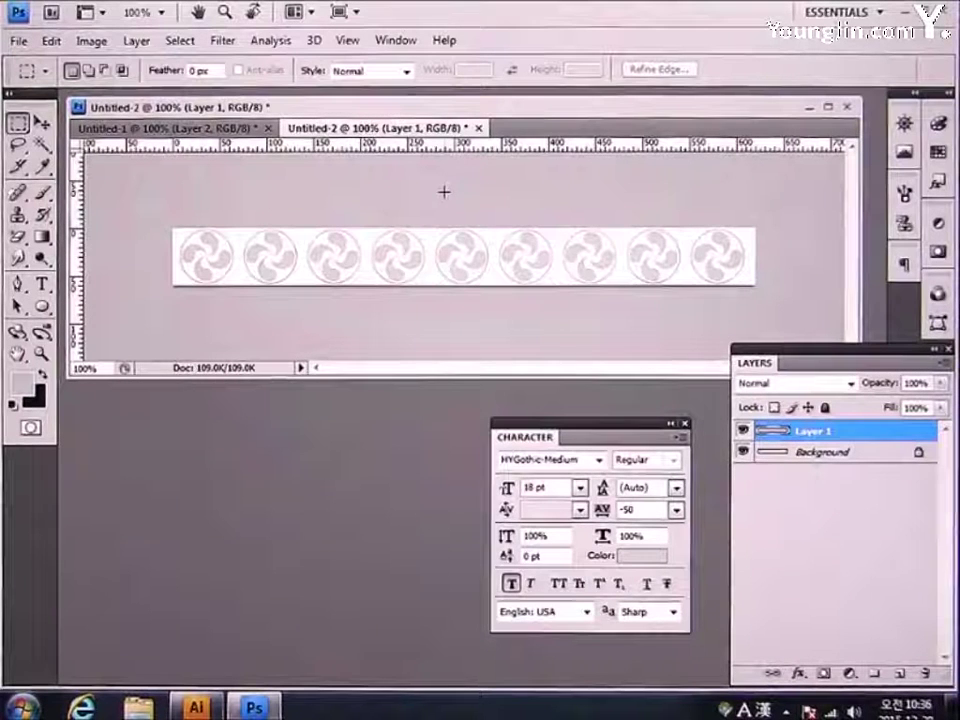
{"action": "left_click", "coordinate": [480, 128]}
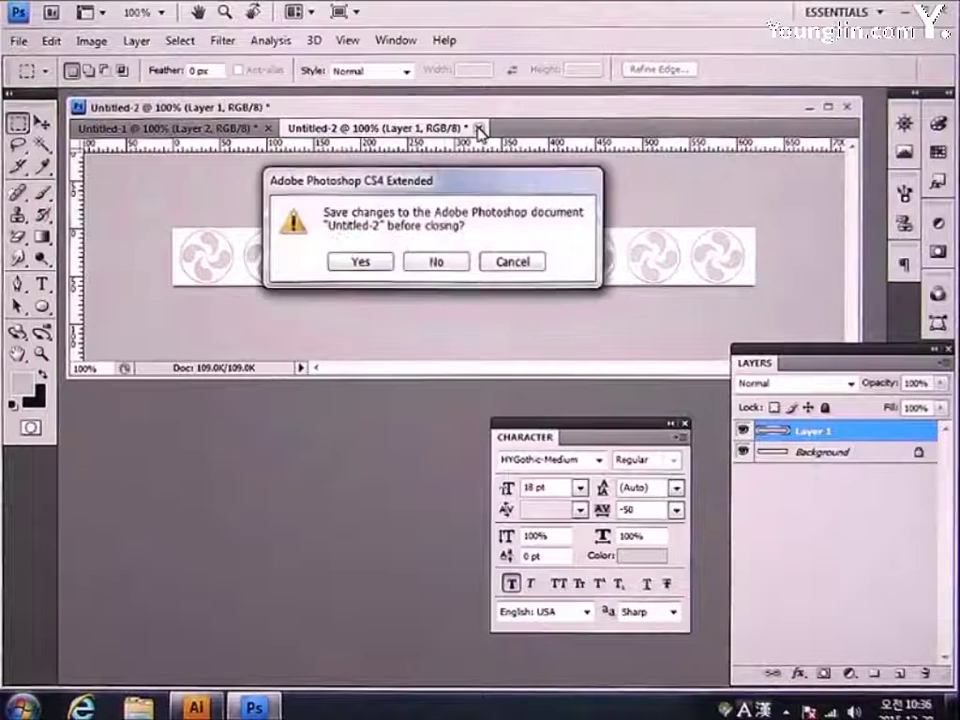
{"action": "left_click", "coordinate": [436, 261]}
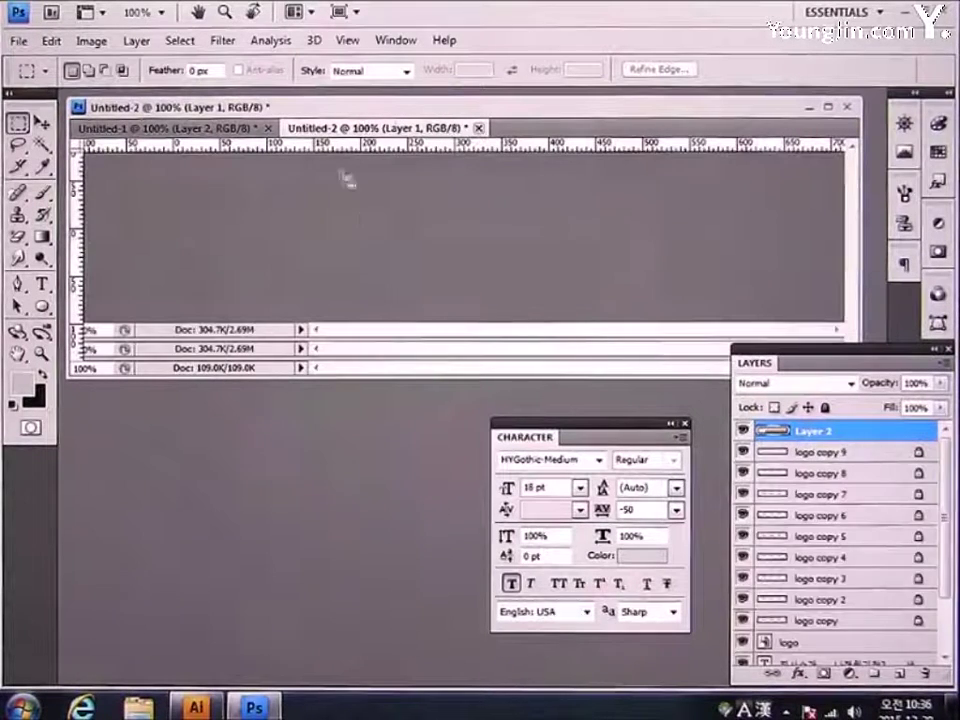
{"action": "left_click", "coordinate": [218, 128]}
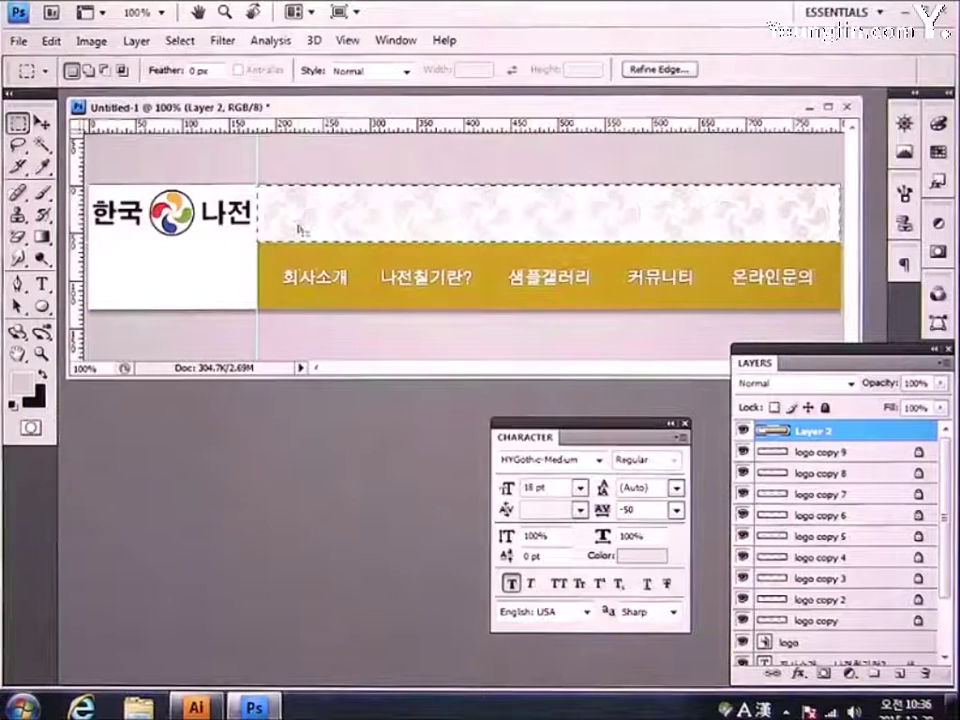
Crop the banner to the gold menu bar, from the vertical guide to the canvas edge
{"action": "left_click", "coordinate": [19, 168]}
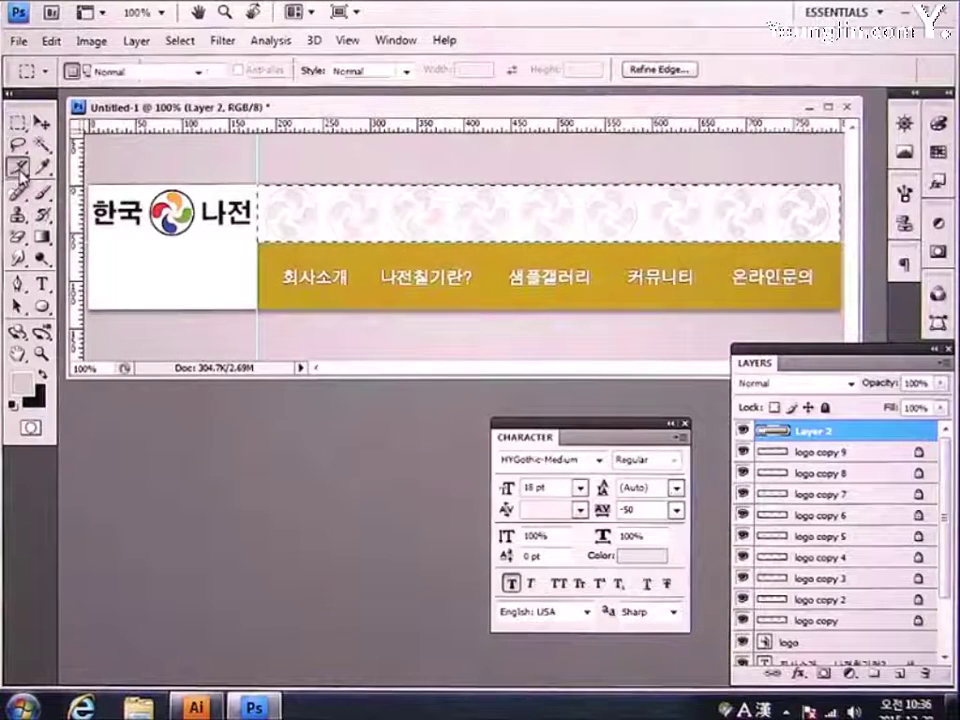
{"action": "left_click", "coordinate": [20, 170]}
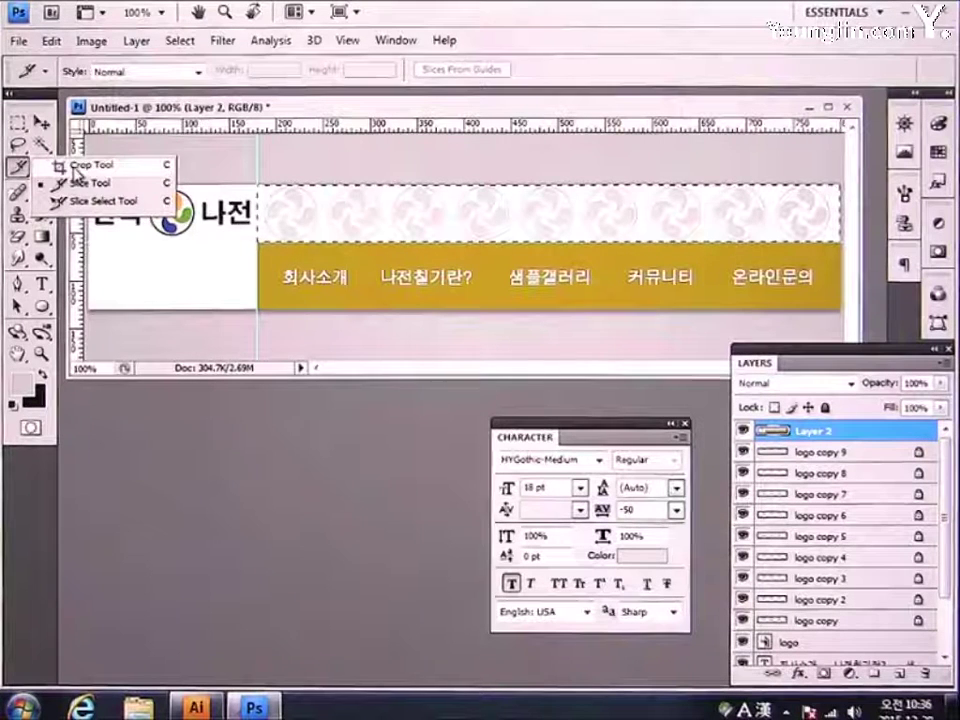
{"action": "left_click", "coordinate": [88, 164]}
{"action": "left_click_drag", "start_coordinate": [257, 309], "coordinate": [852, 248]}
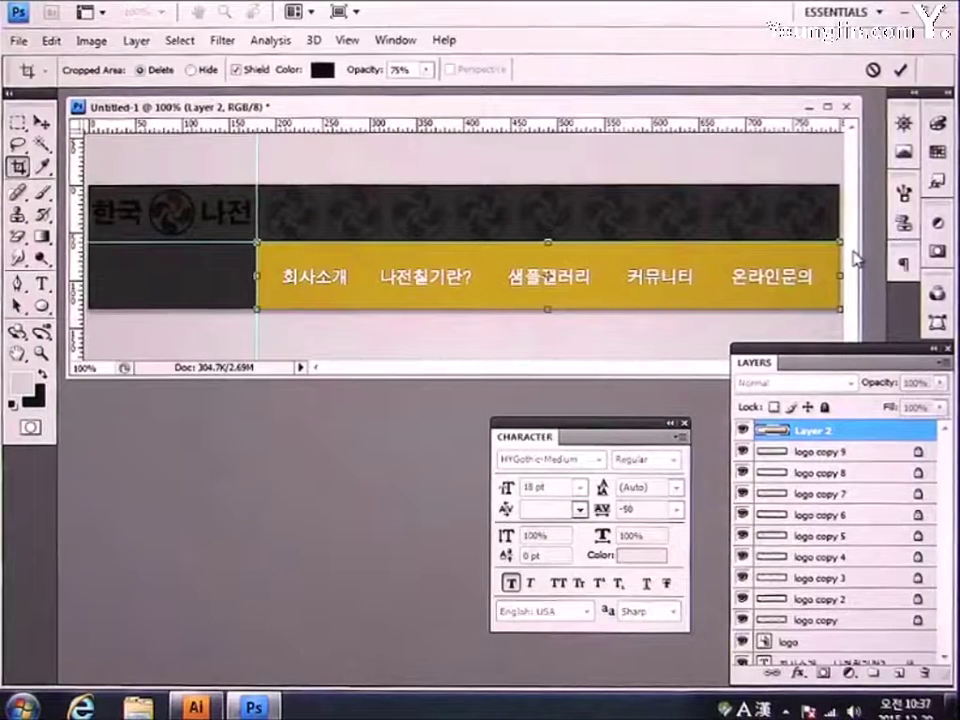
{"action": "key", "text": "Return"}
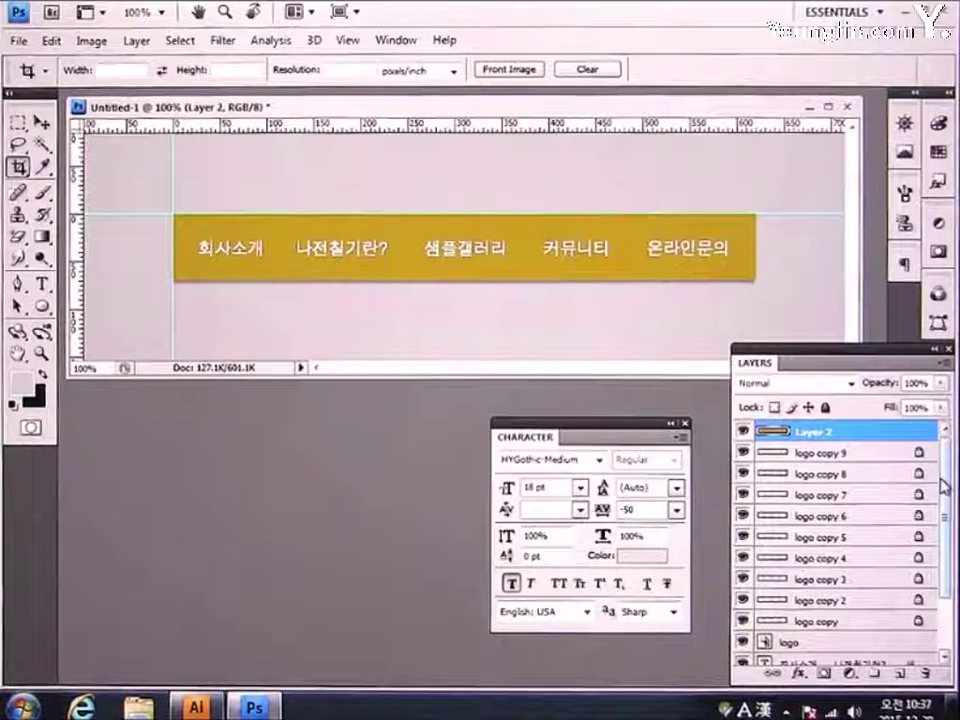
Delete every layer from the logo up to Layer 2, keeping the two menu text layers, and close the character settings
{"action": "scroll", "coordinate": [945, 592], "scroll_direction": "down", "scroll_amount": 4}
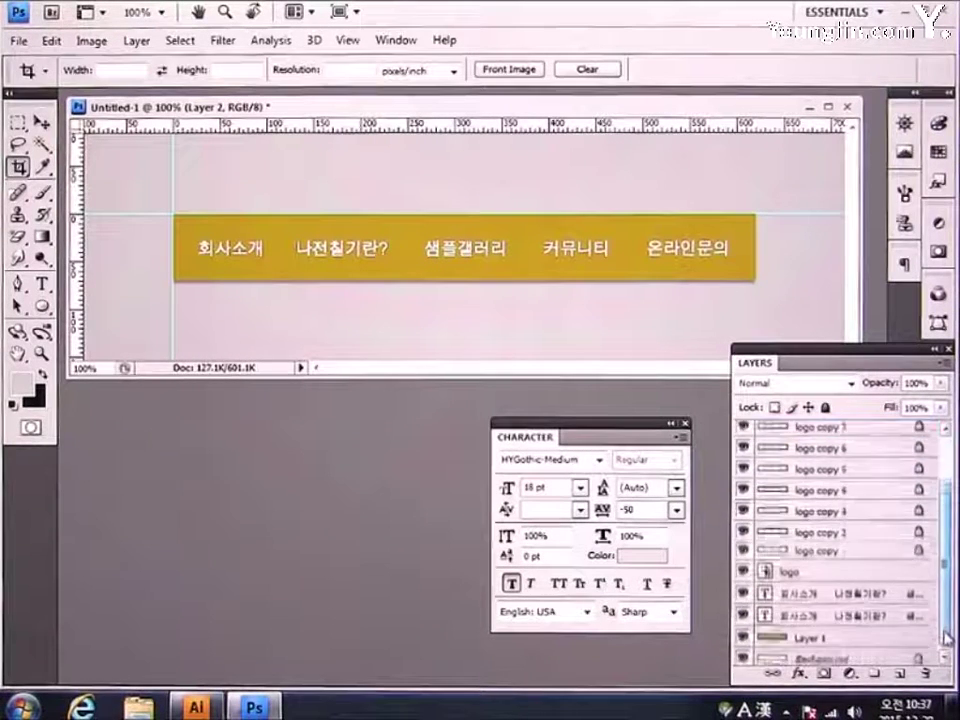
{"action": "left_click", "coordinate": [766, 568]}
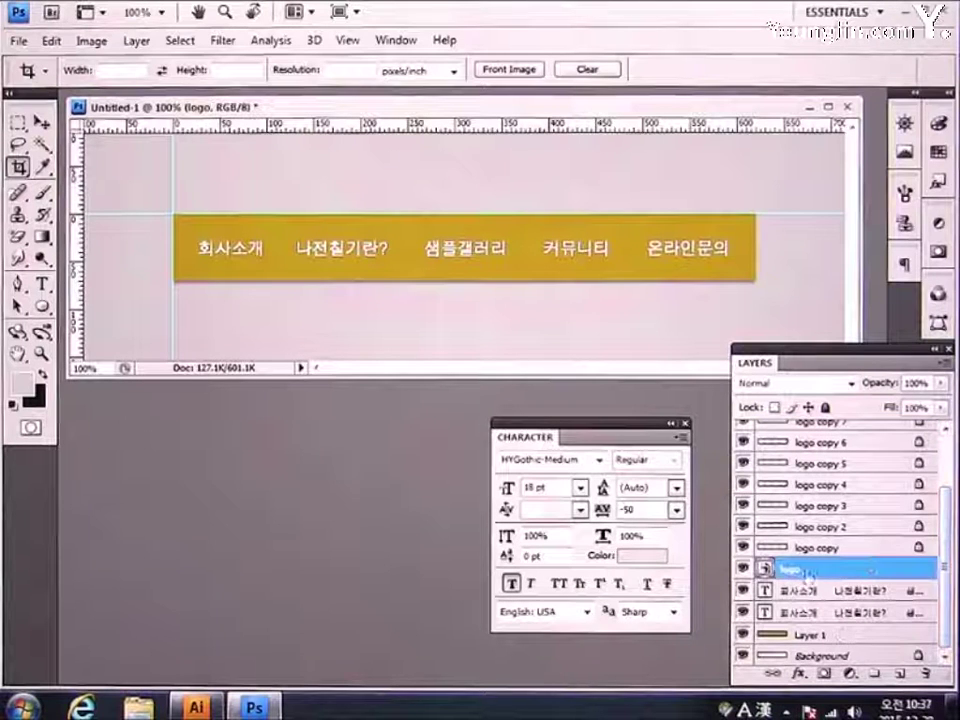
{"action": "scroll", "coordinate": [866, 561], "scroll_direction": "up", "scroll_amount": 3}
{"action": "left_click", "coordinate": [828, 437], "text": "shift"}
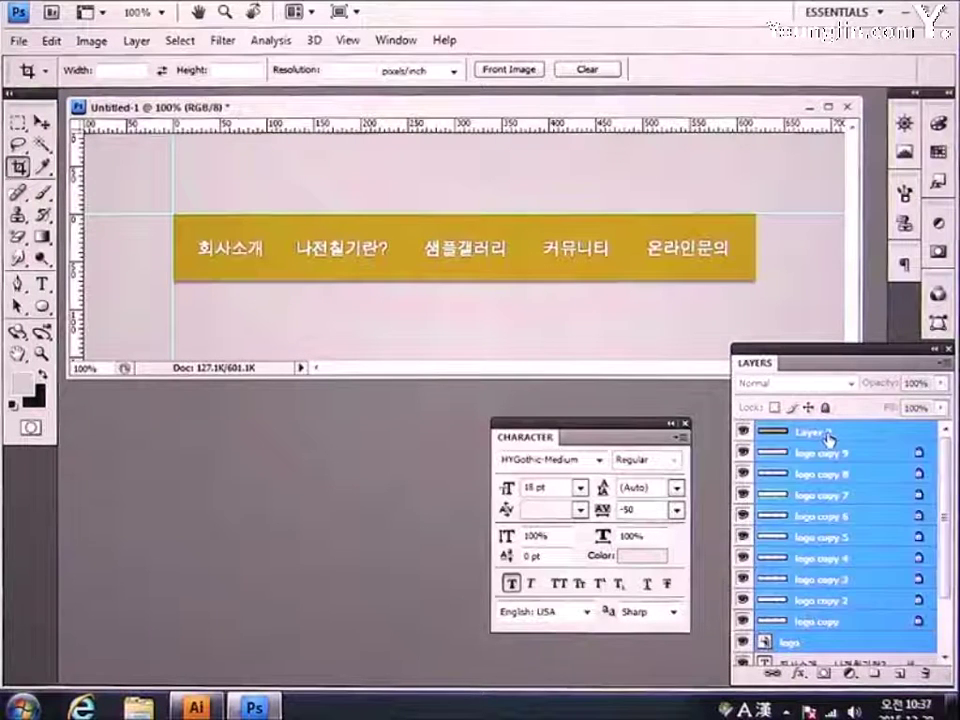
{"action": "key", "text": "Delete"}
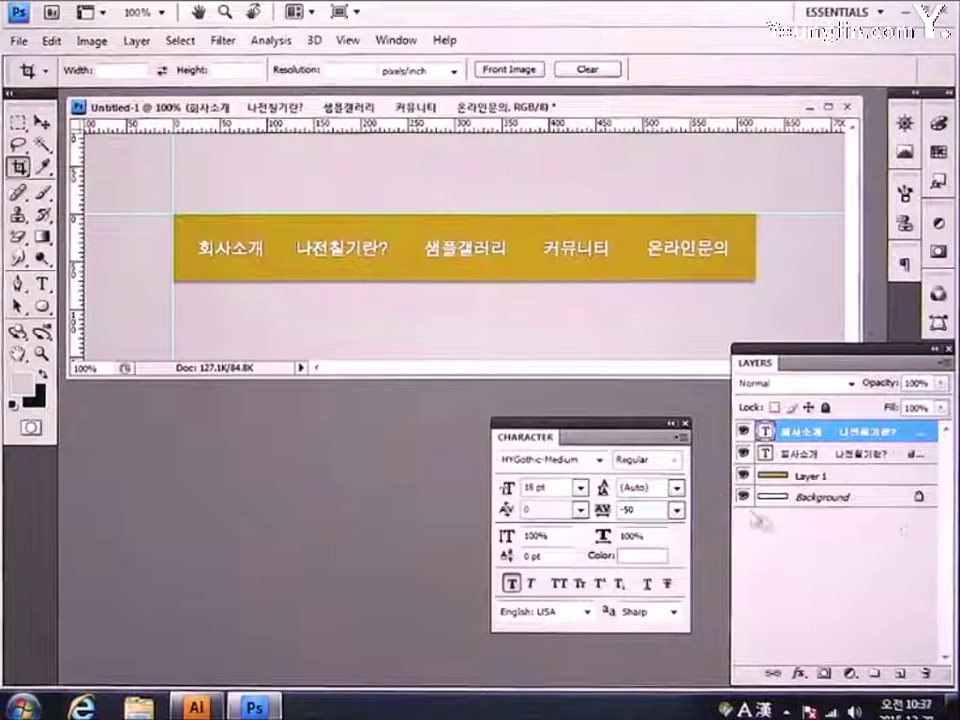
{"action": "left_click", "coordinate": [686, 424]}
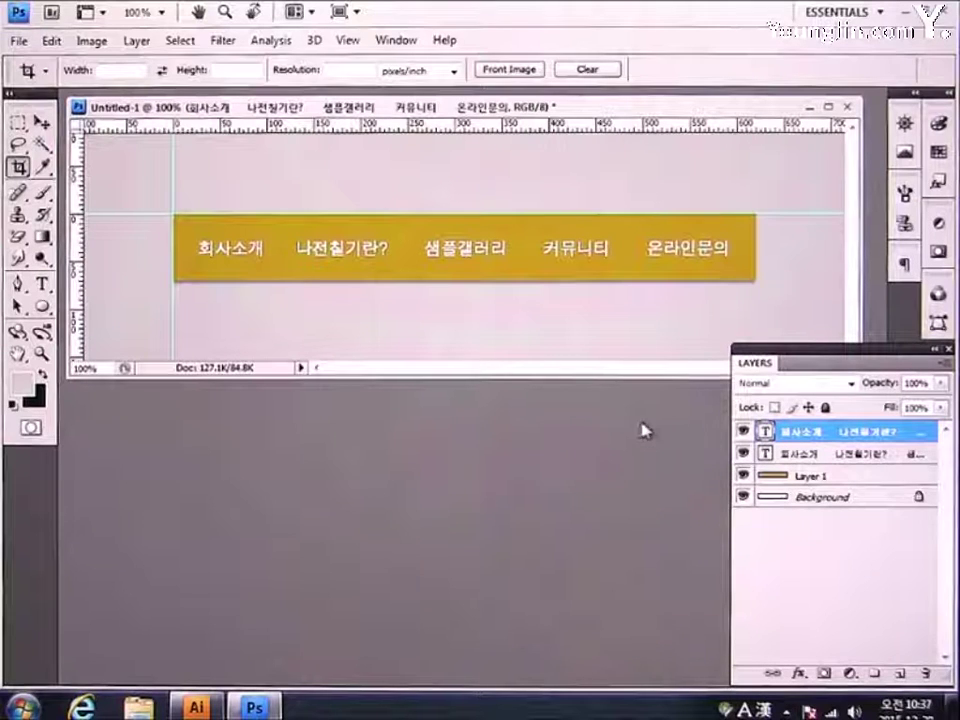
Clear the existing guides and place four vertical guides between the five menu items, at about 115, 250, 375 and 485 px
{"action": "left_click", "coordinate": [352, 41]}
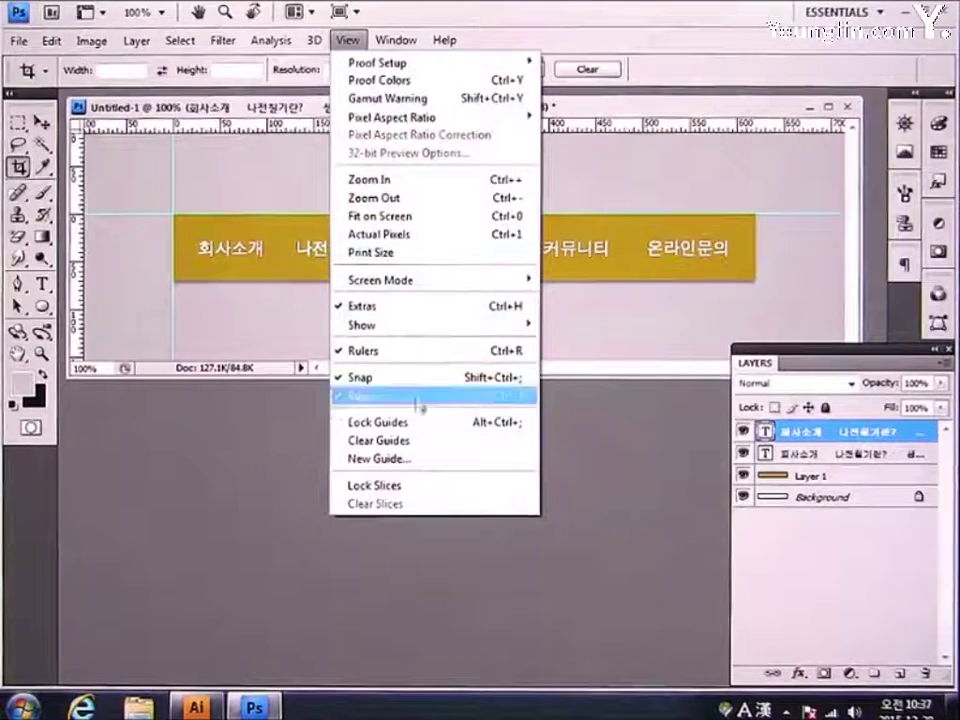
{"action": "left_click", "coordinate": [438, 446]}
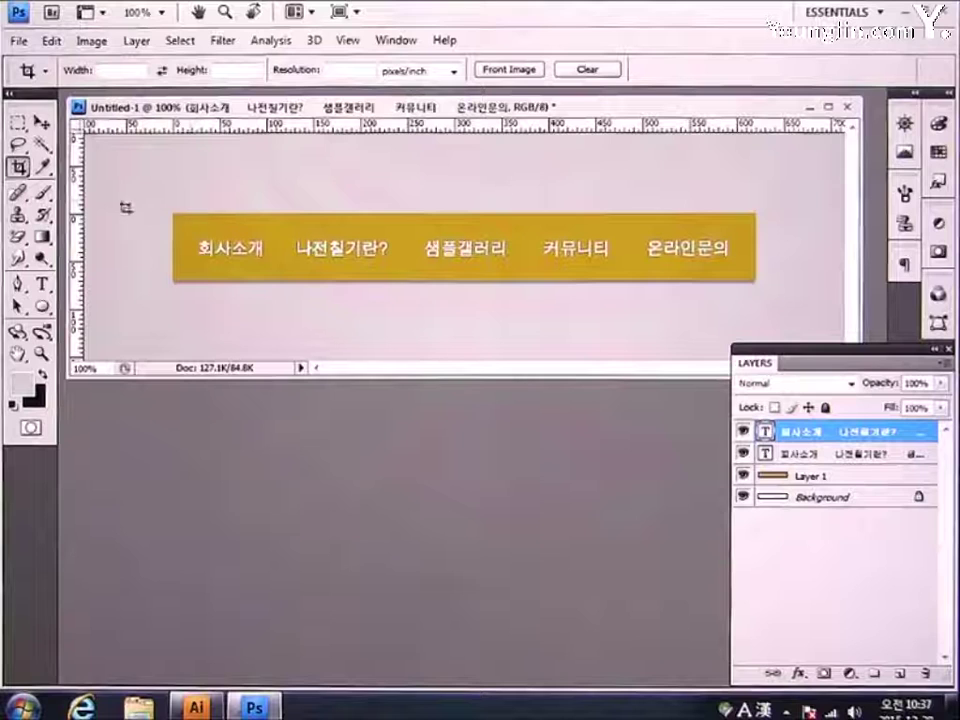
{"action": "left_click", "coordinate": [41, 121]}
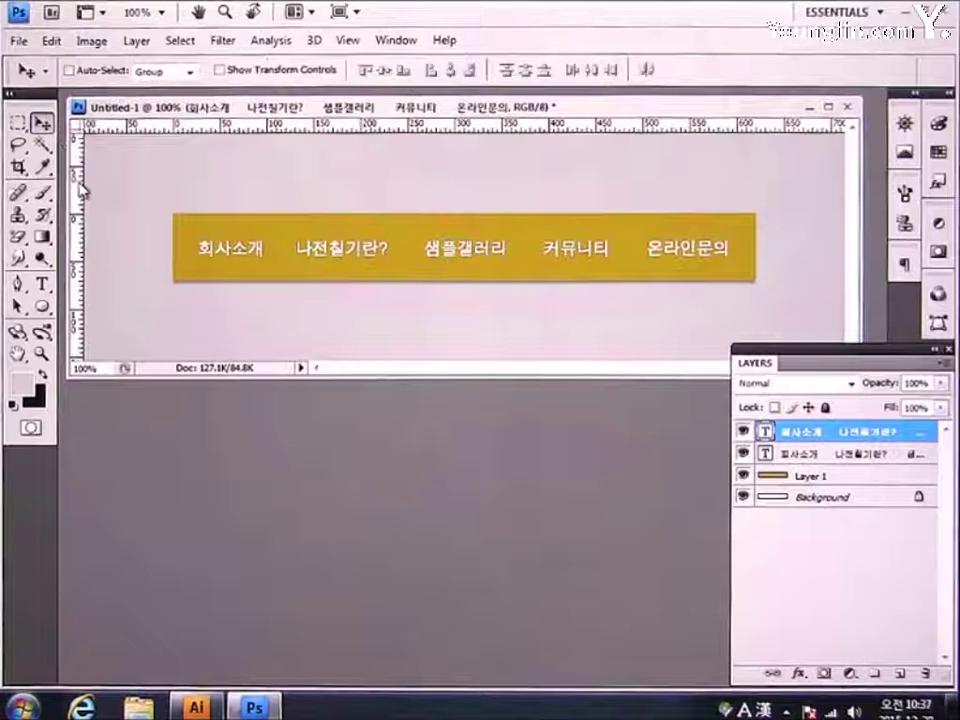
{"action": "left_click_drag", "start_coordinate": [80, 190], "coordinate": [276, 315]}
{"action": "left_click_drag", "start_coordinate": [79, 285], "coordinate": [405, 316]}
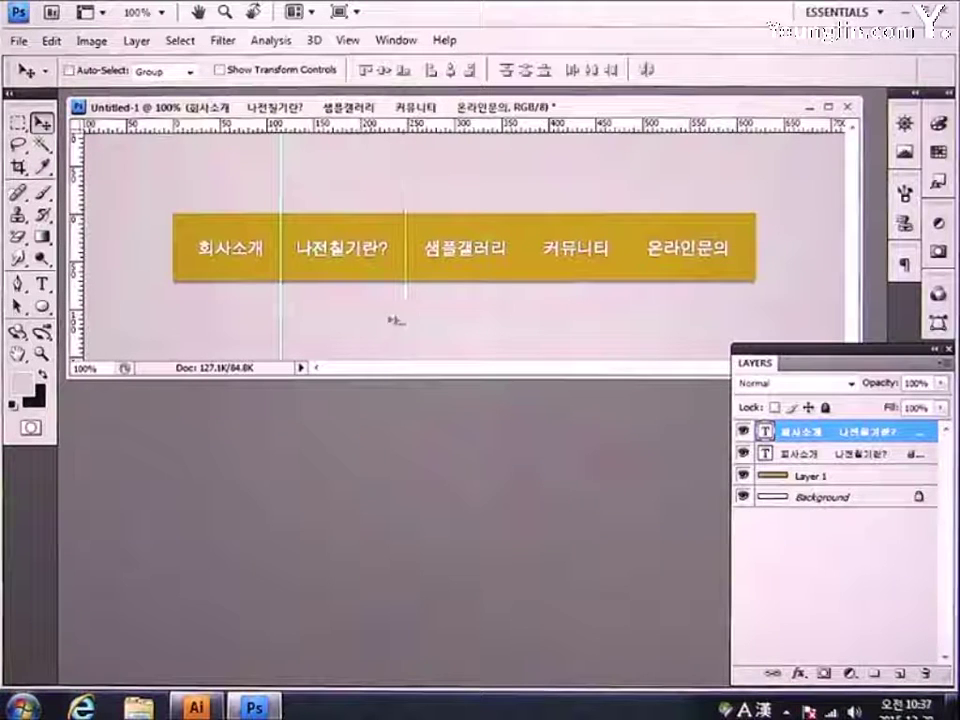
{"action": "left_click_drag", "start_coordinate": [77, 302], "coordinate": [627, 327]}
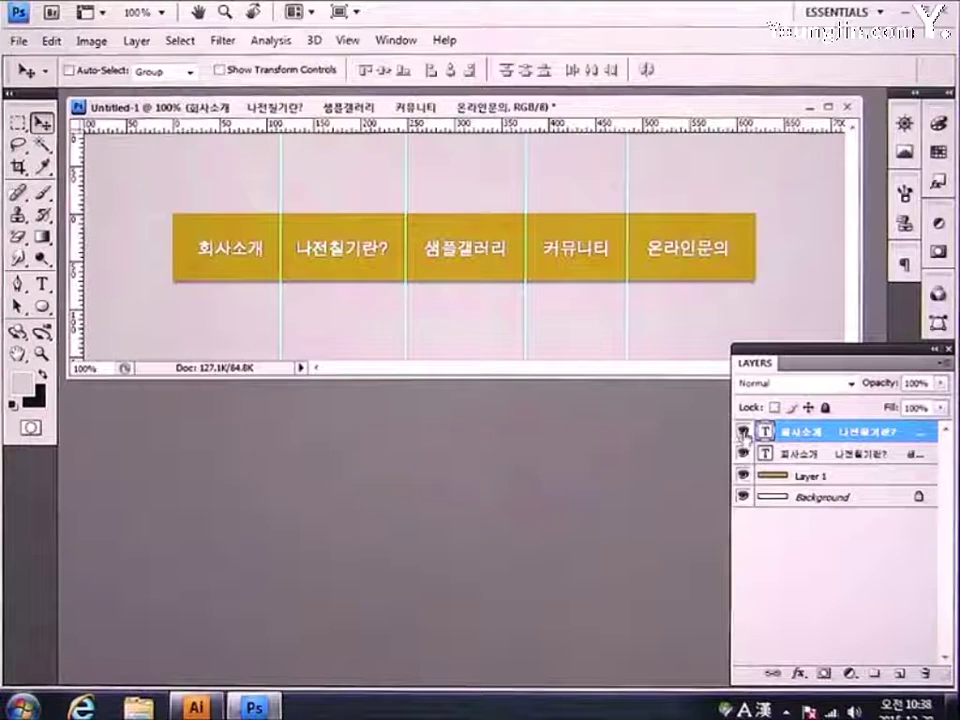
Hide the white menu text layer so the black text shows, and create slices from the guides
{"action": "left_click", "coordinate": [743, 433]}
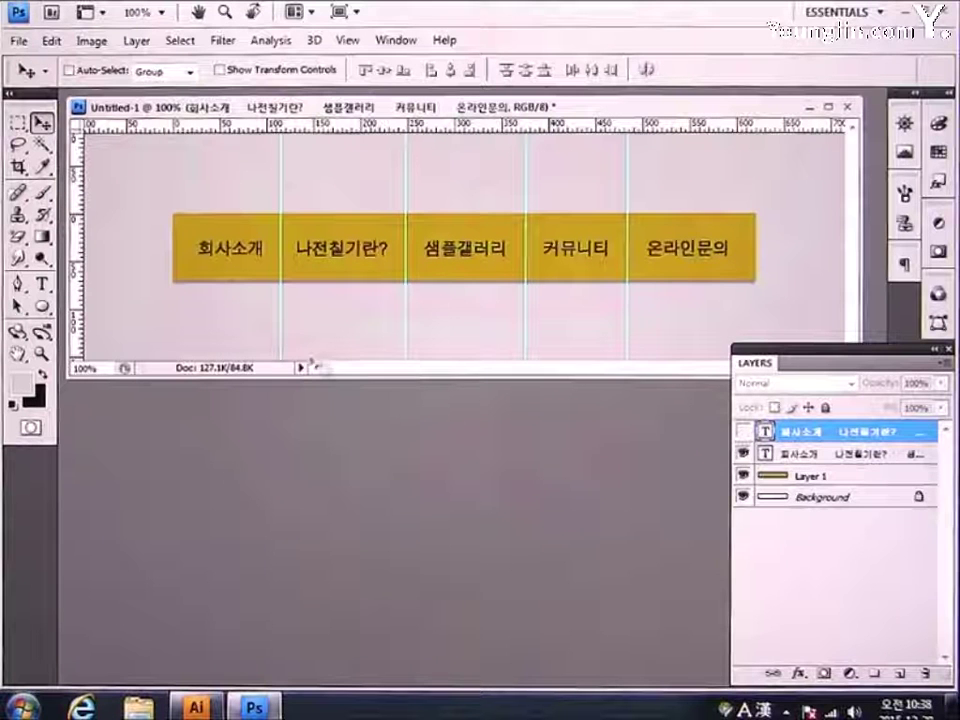
{"action": "left_click", "coordinate": [18, 167]}
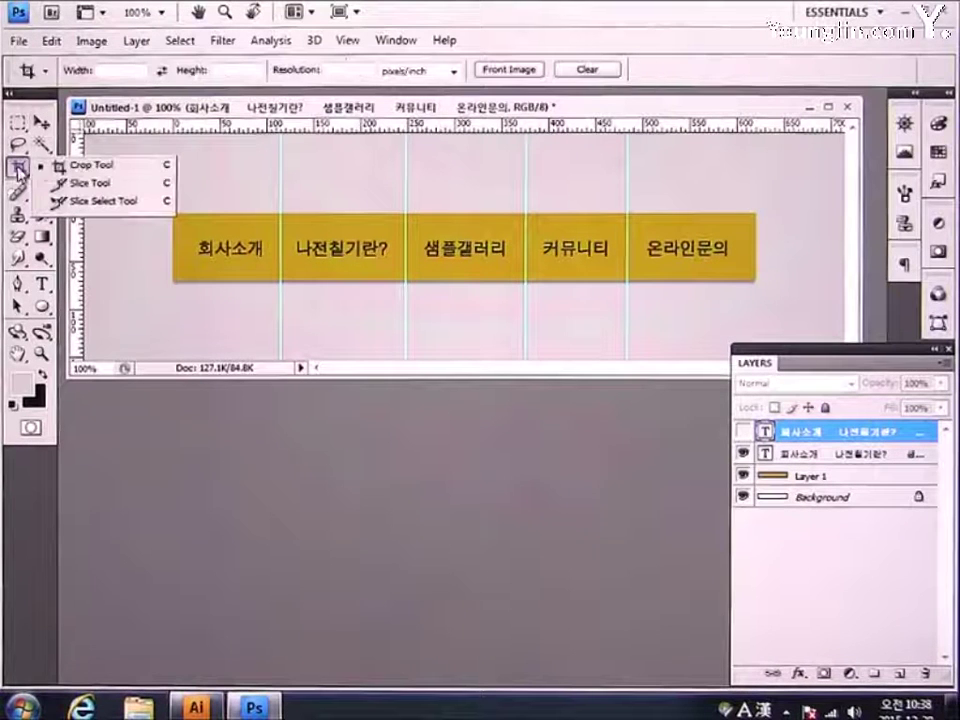
{"action": "left_click", "coordinate": [84, 185]}
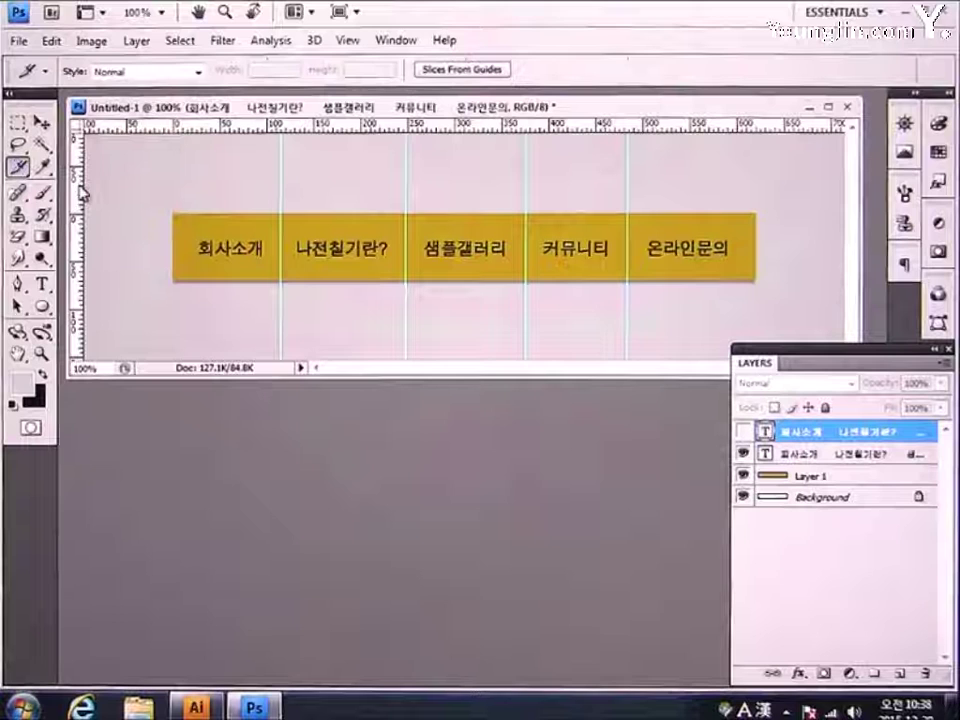
{"action": "left_click", "coordinate": [463, 70]}
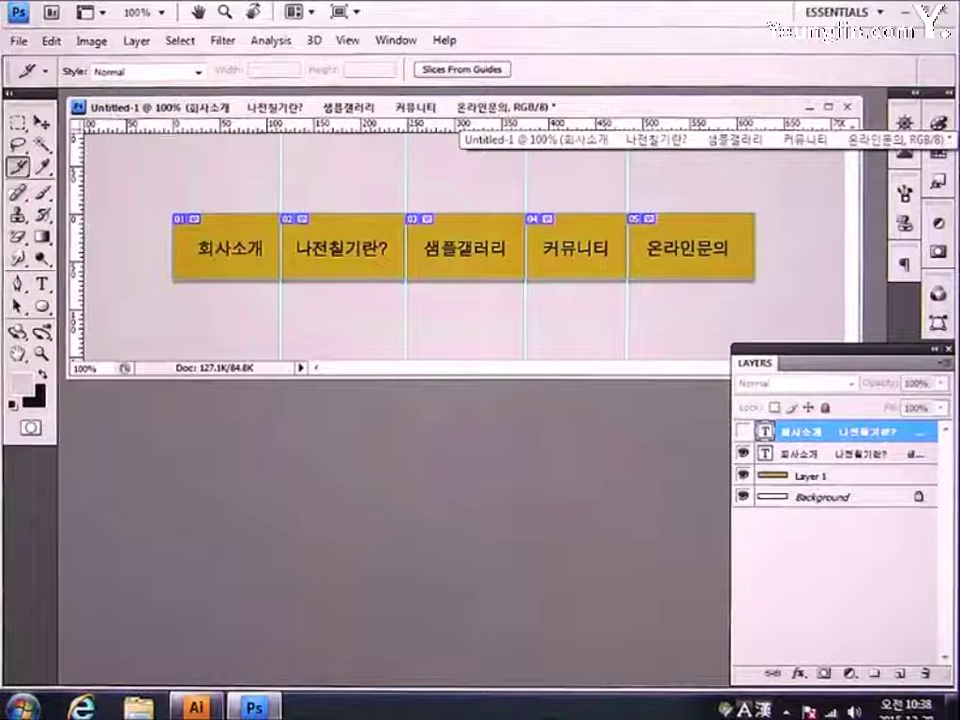
Export all slices of the black-text menu bar for the web as JPEG High images named menu, accepting the non-Latin file names
{"action": "left_click", "coordinate": [19, 41]}
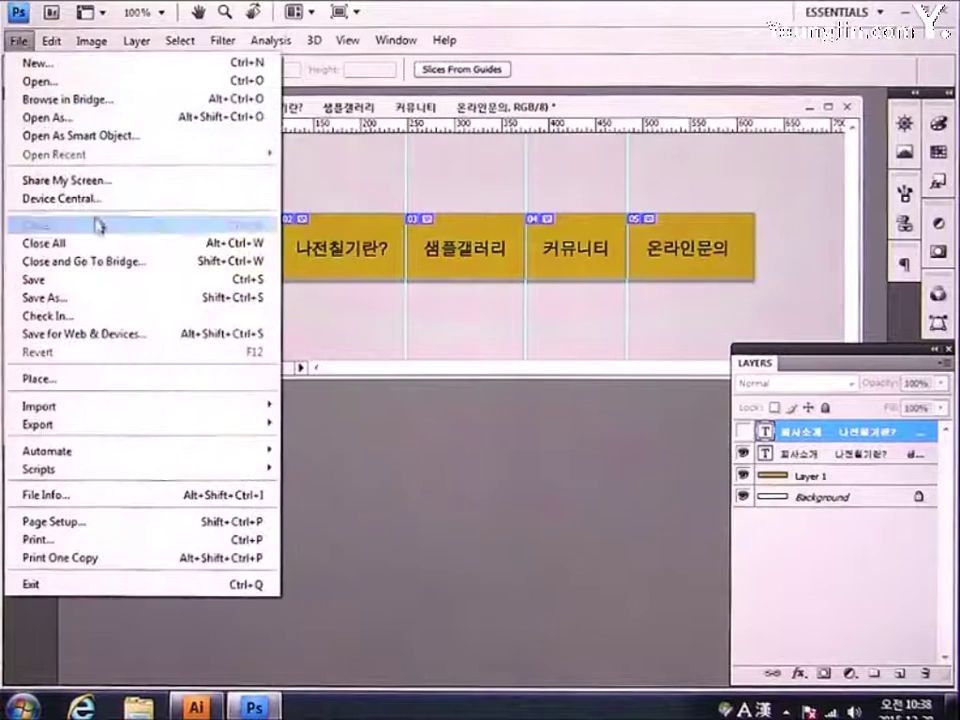
{"action": "left_click", "coordinate": [100, 333]}
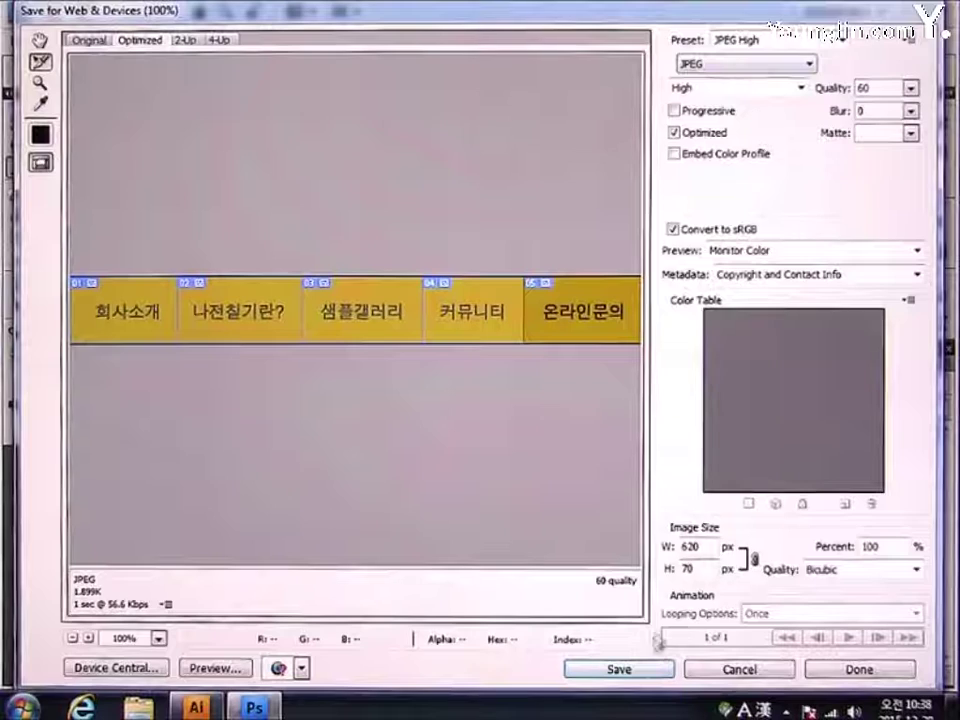
{"action": "left_click", "coordinate": [620, 669]}
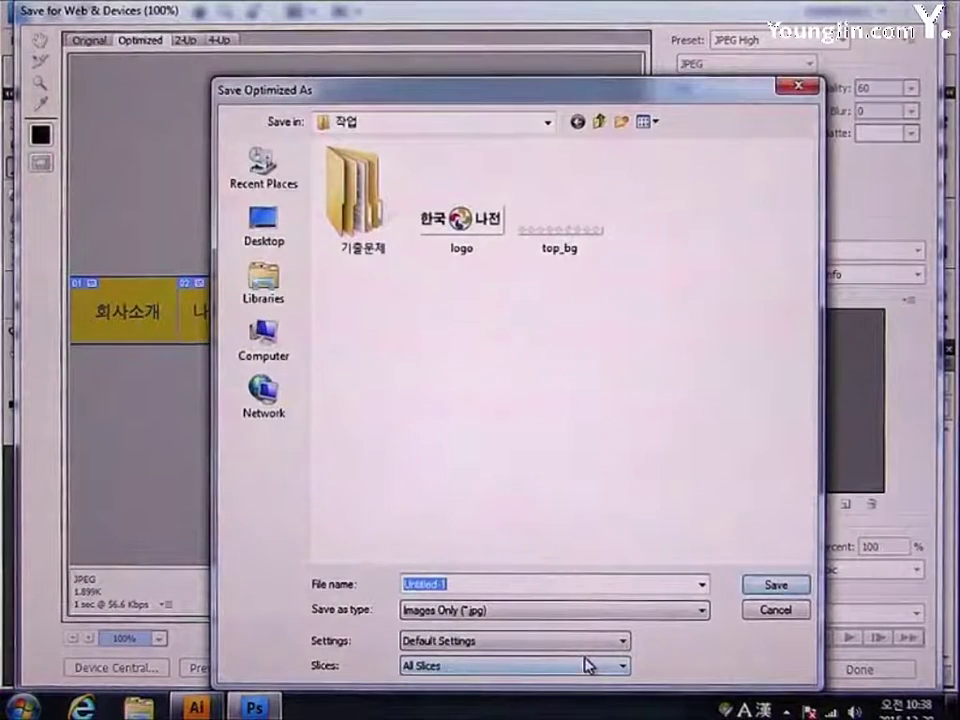
{"action": "type", "text": "menu"}
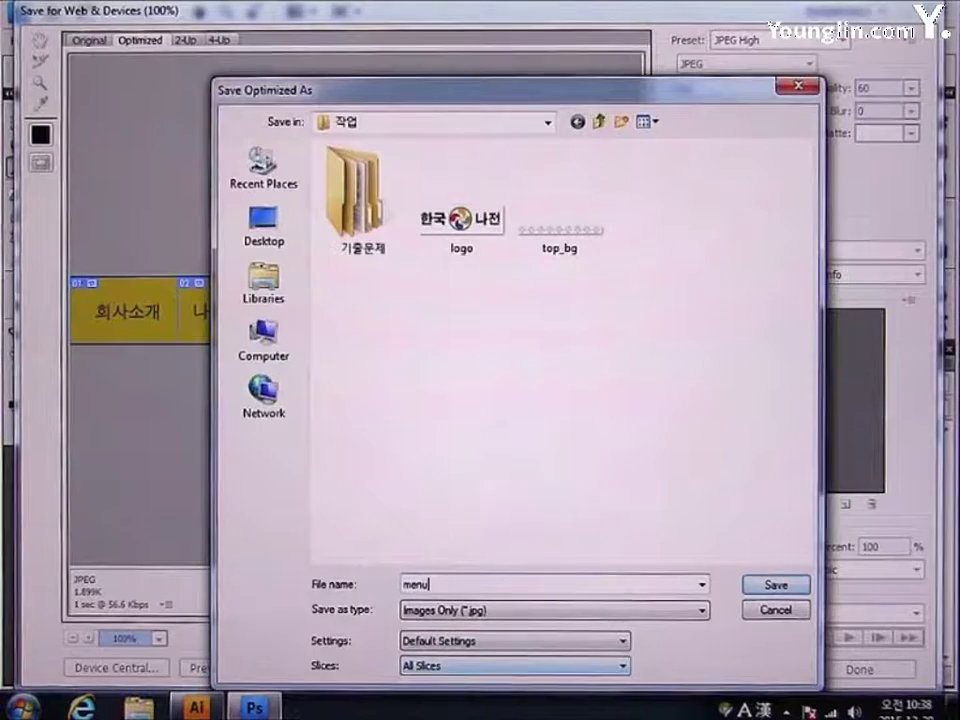
{"action": "key", "text": "Return"}
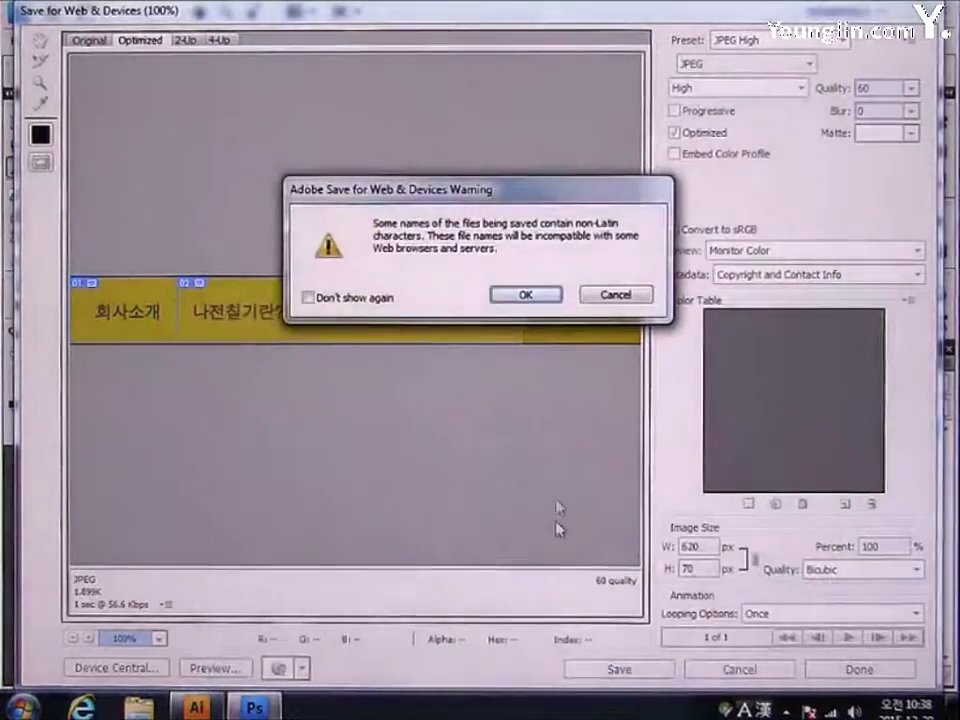
{"action": "left_click", "coordinate": [525, 295]}
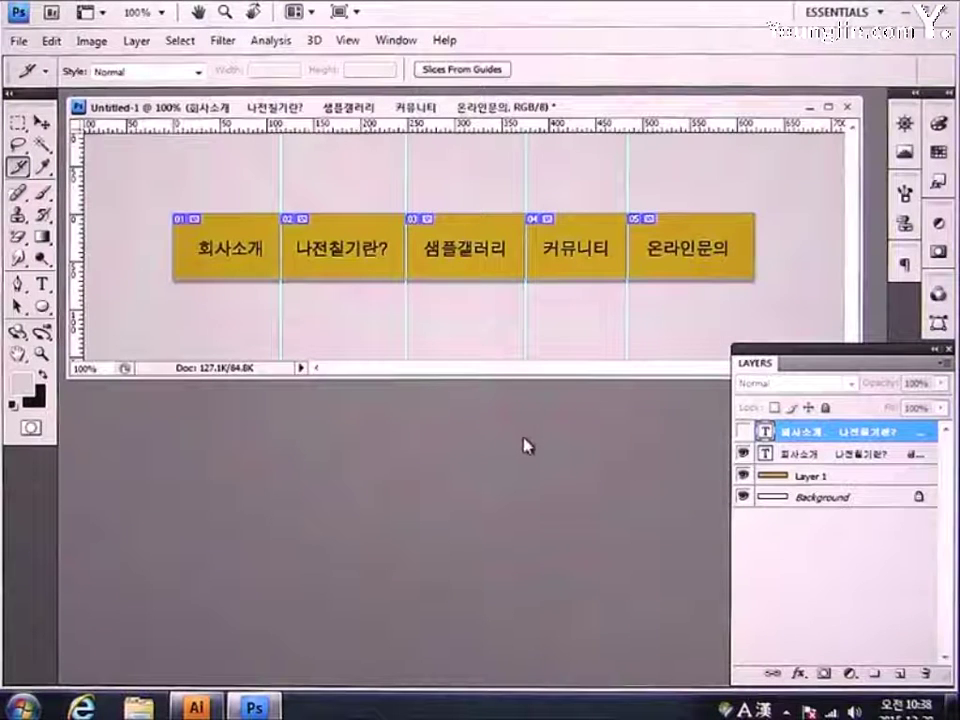
Swap the black menu text for the white version and export all slices for the web as JPEG High images named menu_over
{"action": "left_click", "coordinate": [743, 454]}
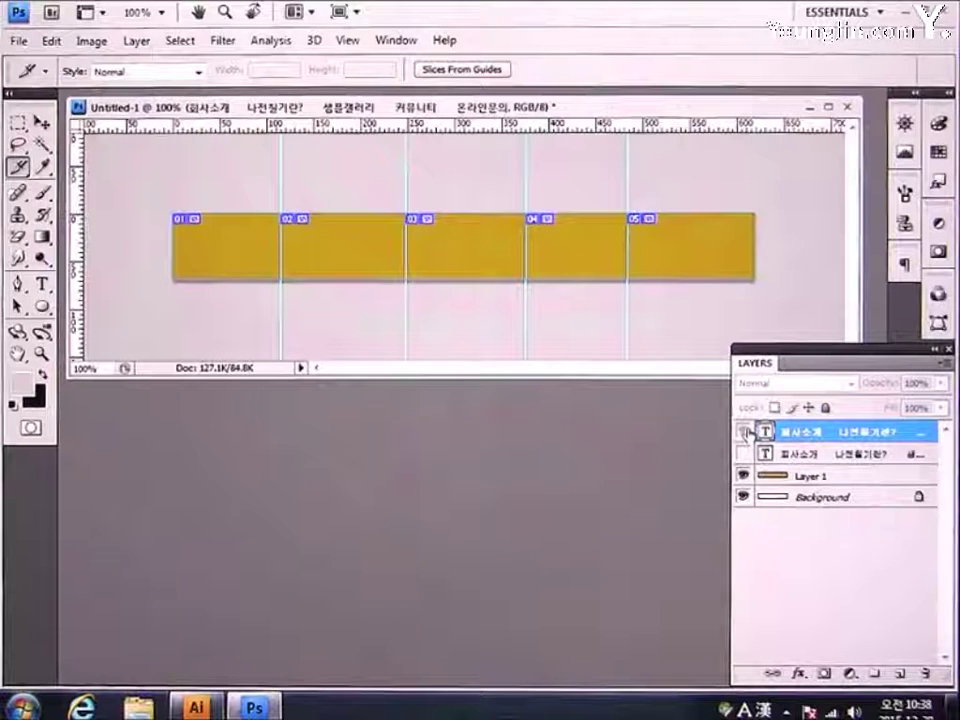
{"action": "left_click", "coordinate": [743, 431]}
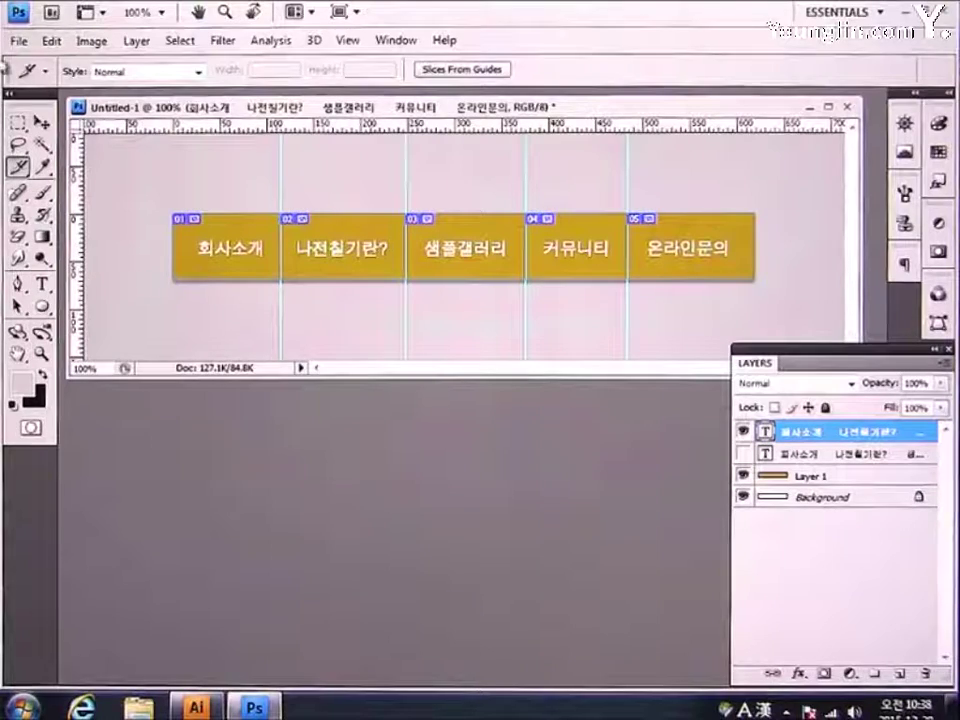
{"action": "left_click", "coordinate": [17, 41]}
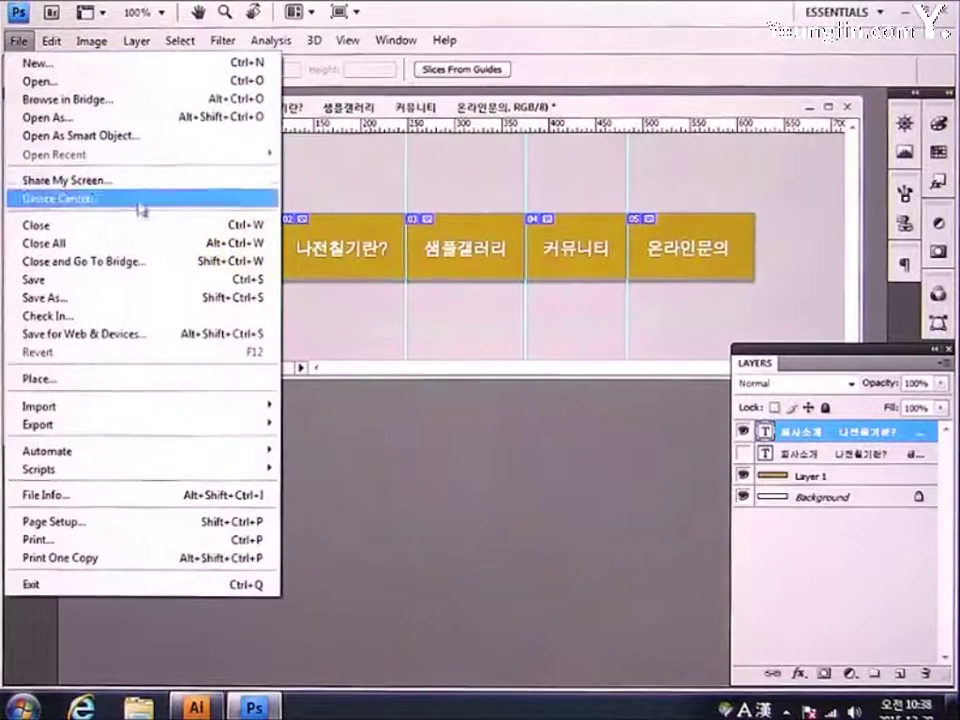
{"action": "left_click", "coordinate": [135, 335]}
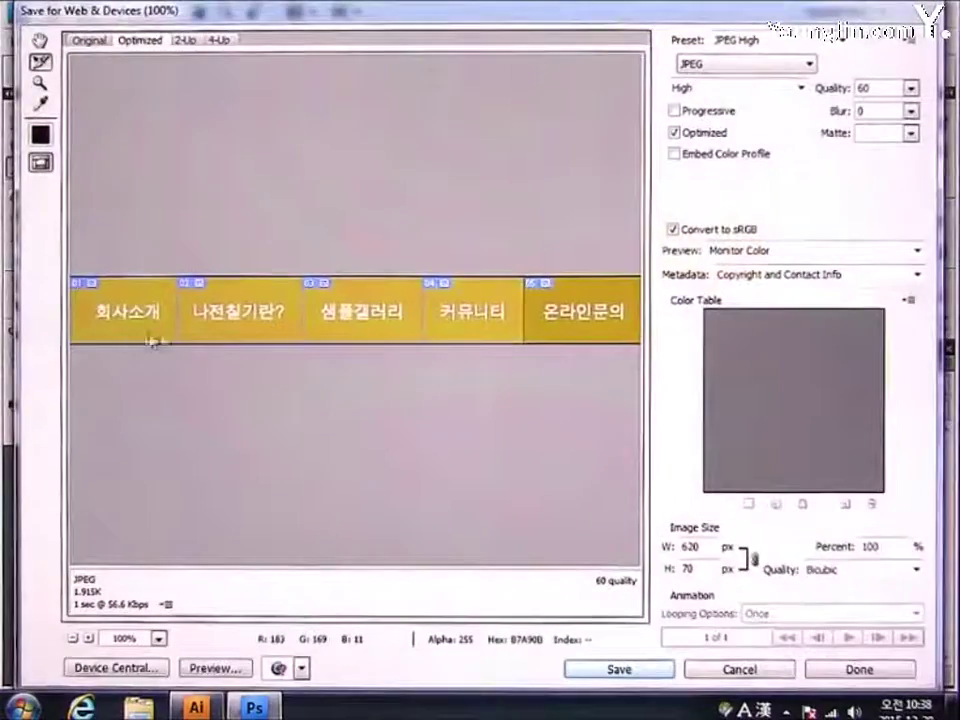
{"action": "left_click", "coordinate": [620, 669]}
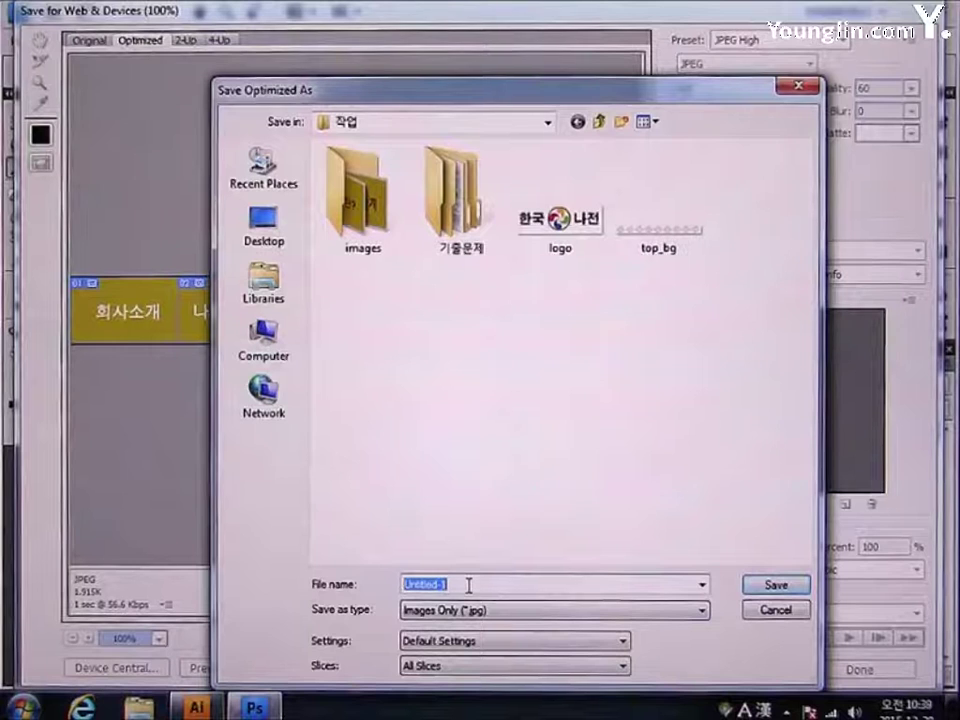
{"action": "type", "text": "menu"}
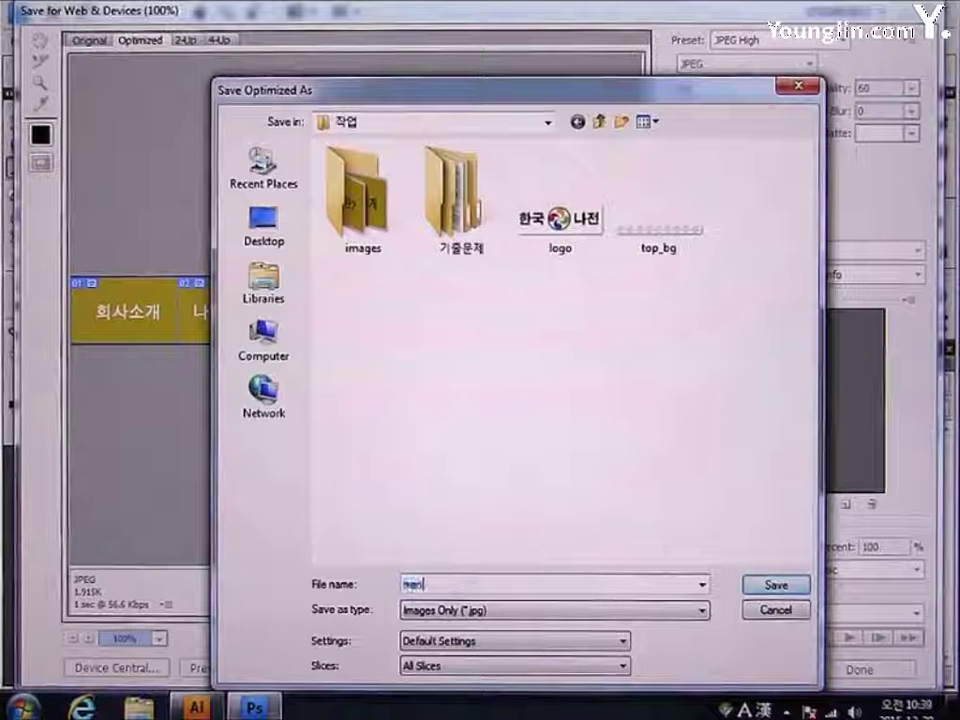
{"action": "type", "text": "_over"}
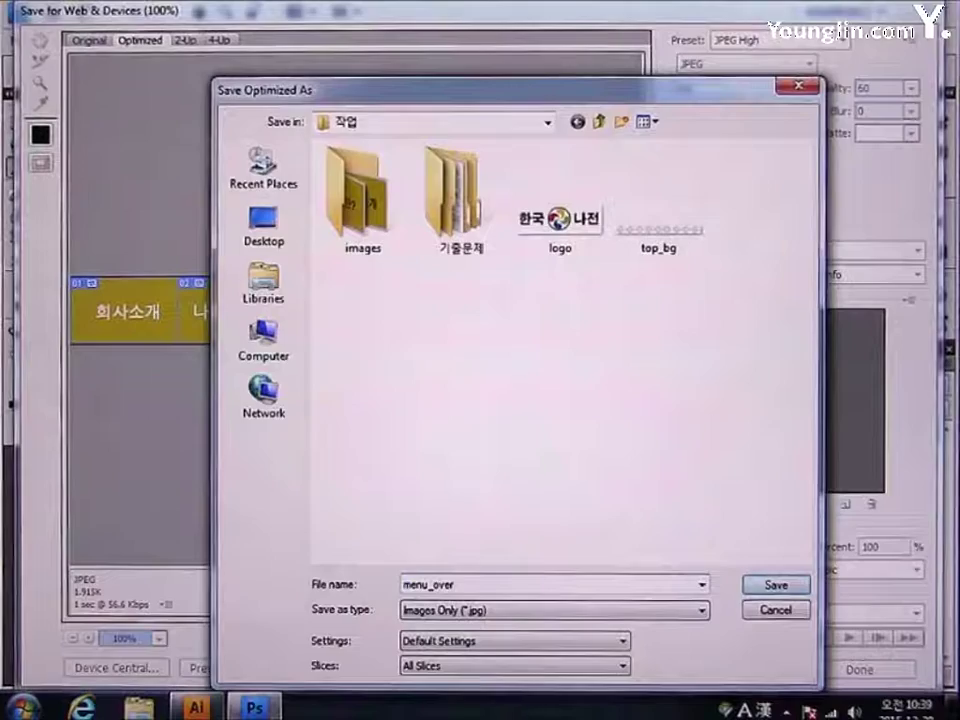
{"action": "key", "text": "Return"}
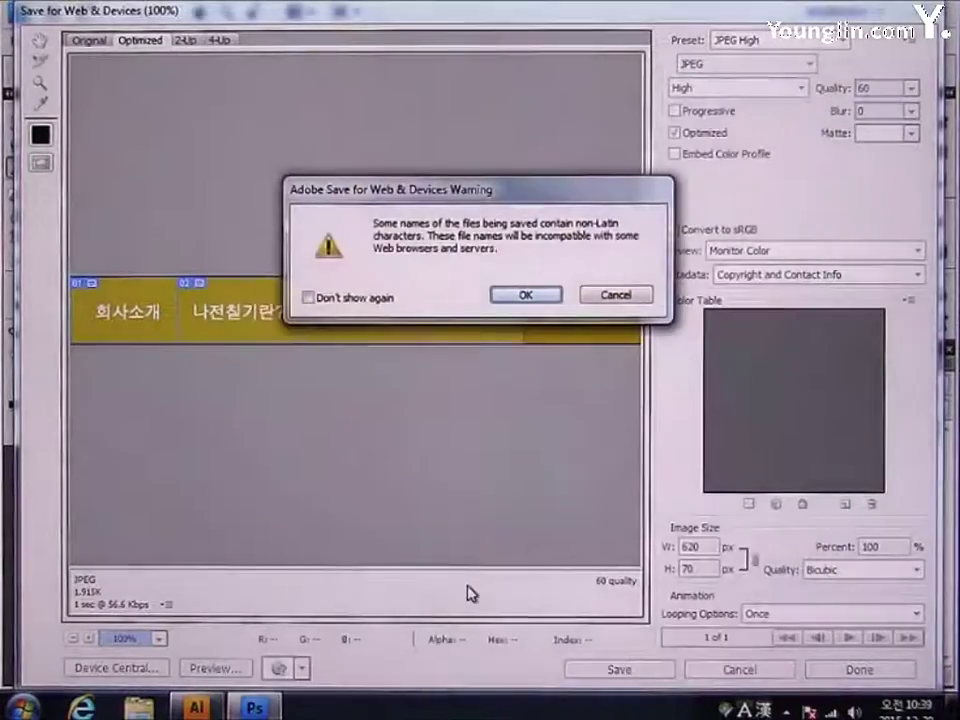
{"action": "key", "text": "Return"}
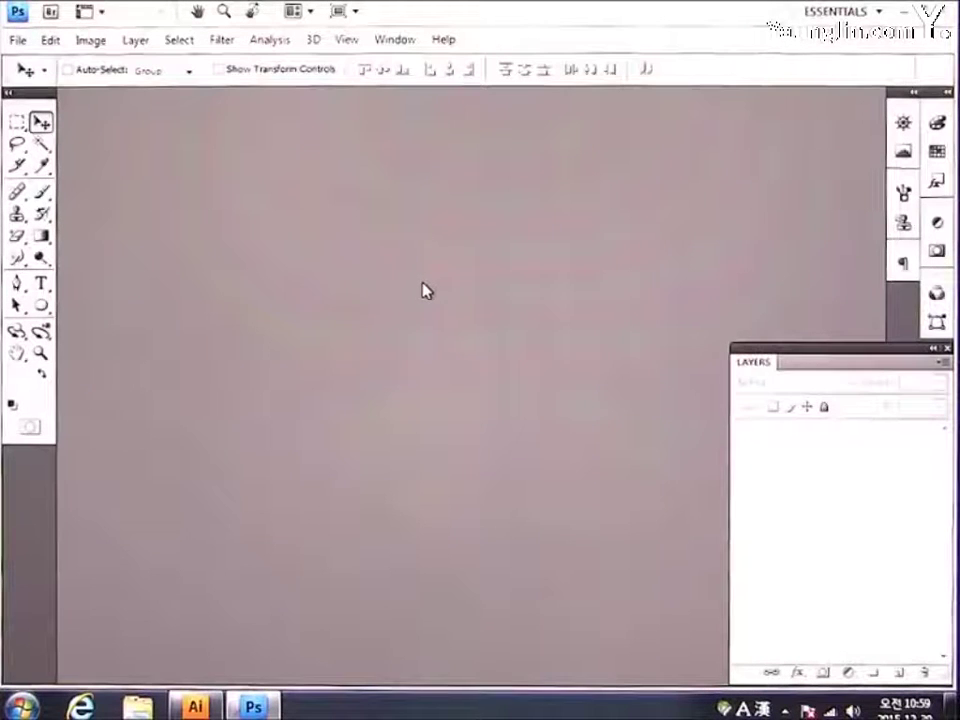
Create a new 620 × 150 px RGB document at 72 pixels/inch with a white background, and float its window
{"action": "left_click", "coordinate": [17, 40]}
{"action": "left_click", "coordinate": [30, 60]}
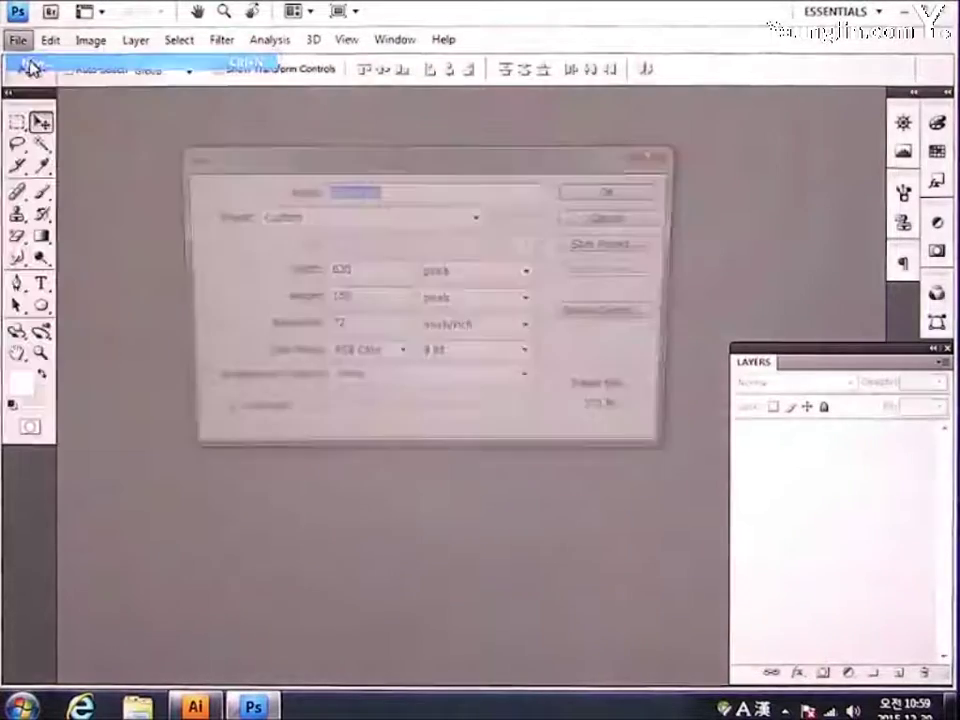
{"action": "left_click", "coordinate": [360, 272]}
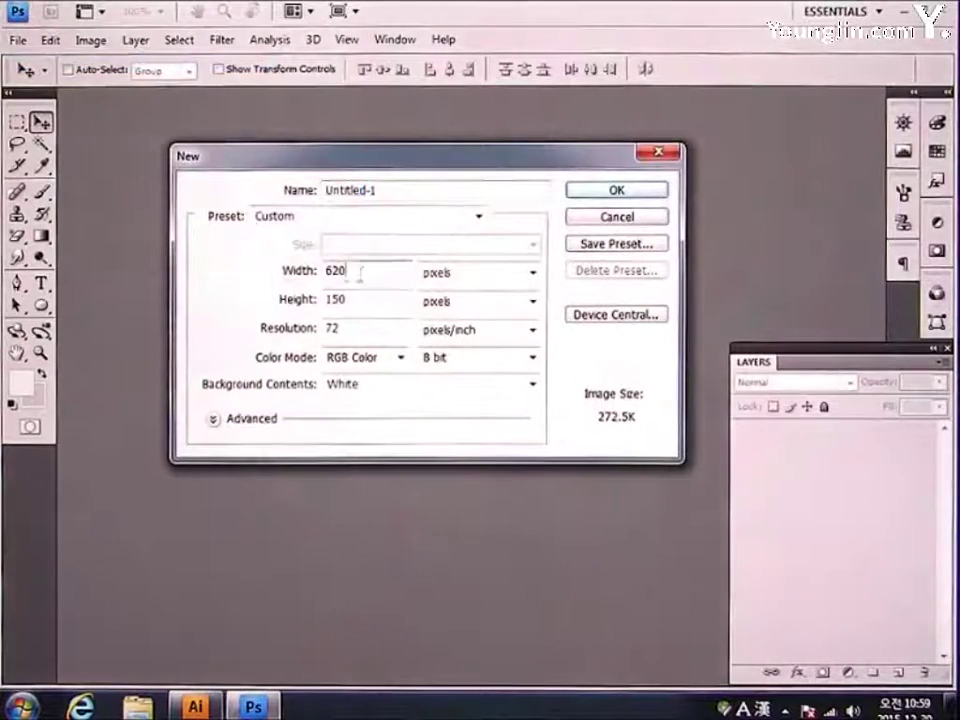
{"action": "type", "text": "62"}
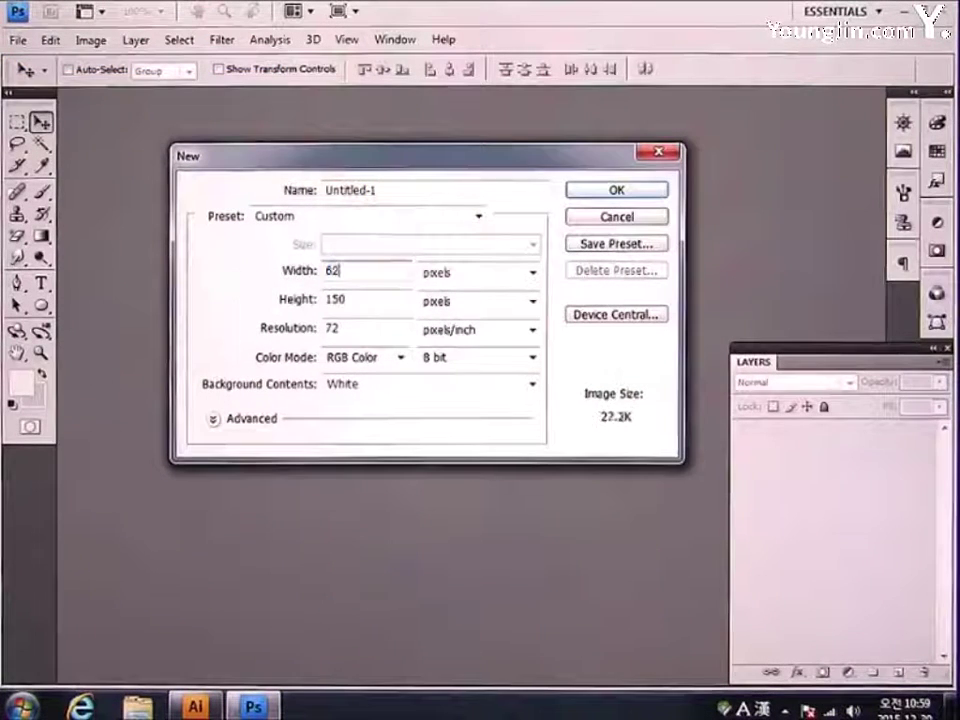
{"action": "key", "text": "Tab"}
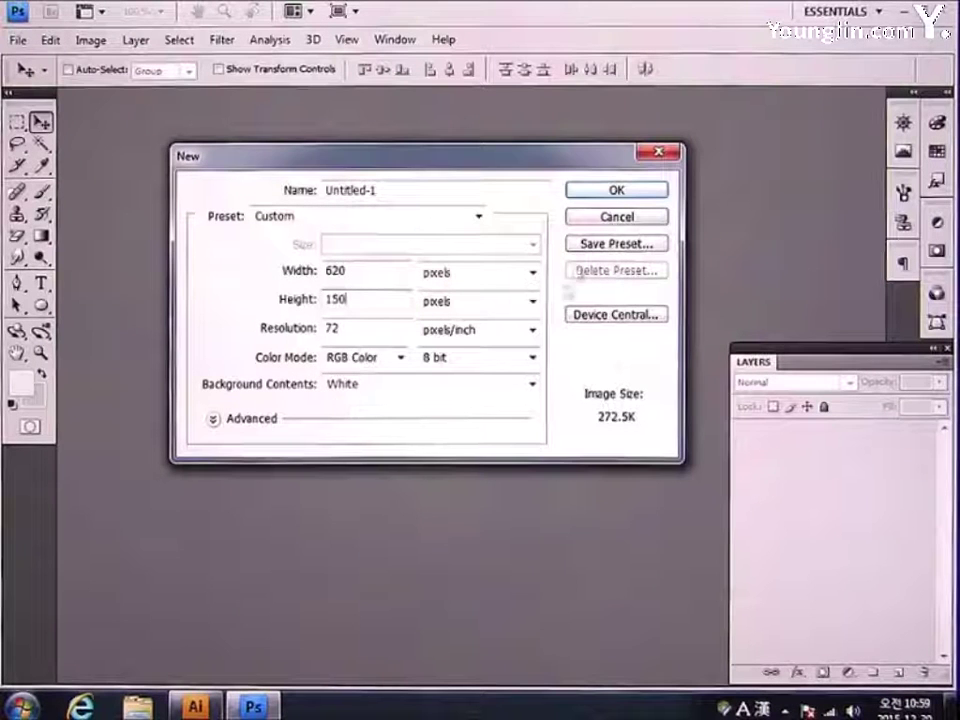
{"action": "left_click", "coordinate": [612, 190]}
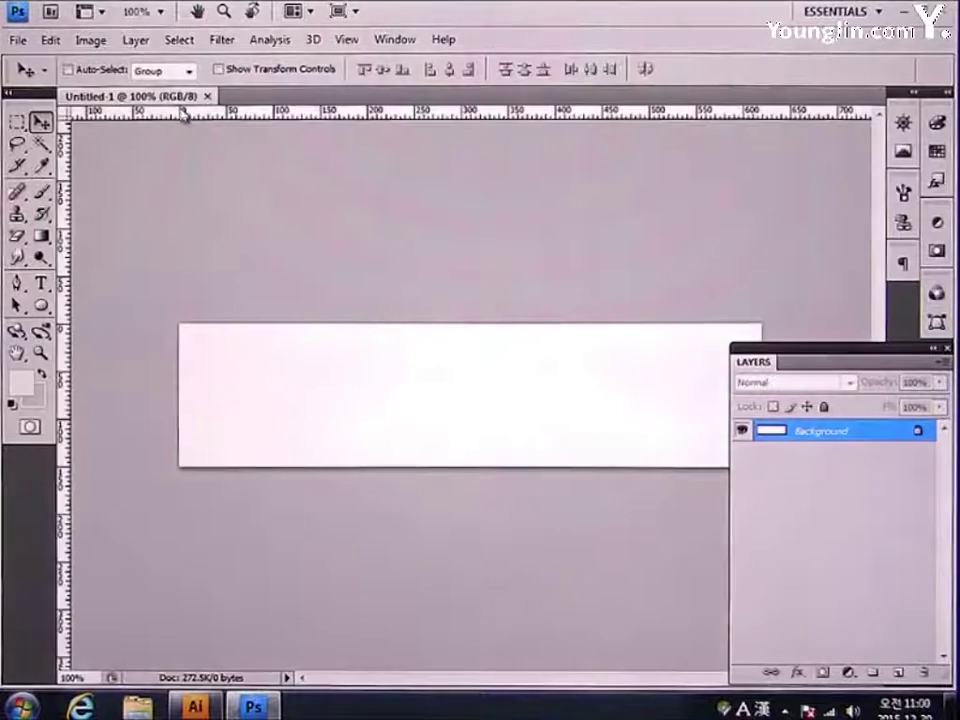
{"action": "left_click_drag", "start_coordinate": [182, 102], "coordinate": [193, 129]}
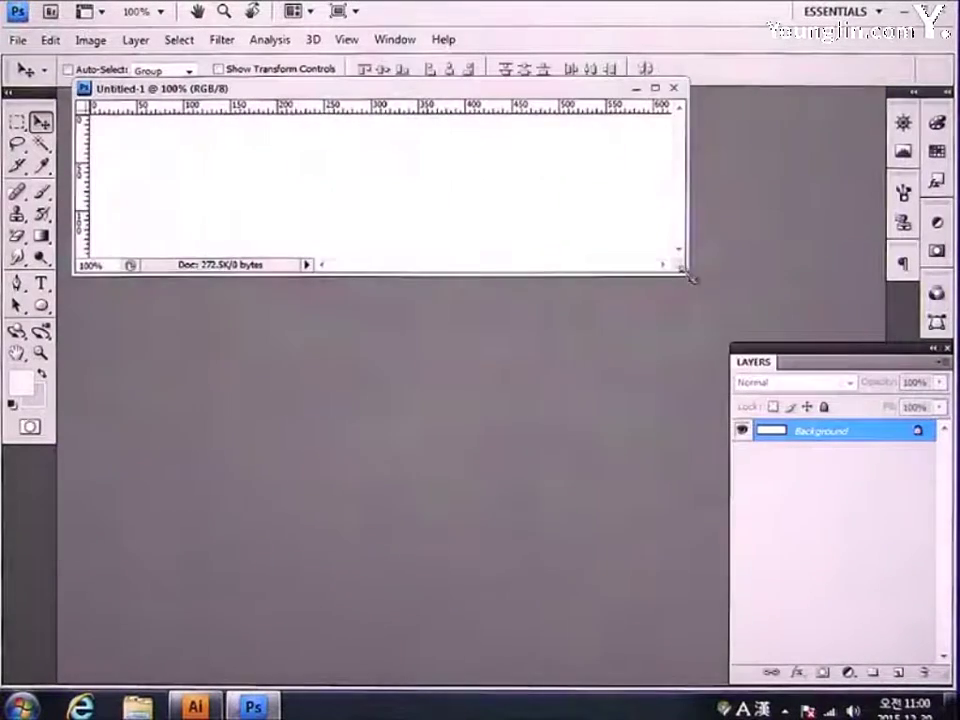
Enlarge the document window and place the logo EPS file at the centre of the blank canvas
{"action": "left_click_drag", "start_coordinate": [688, 274], "coordinate": [745, 320]}
{"action": "left_click_drag", "start_coordinate": [552, 93], "coordinate": [552, 134]}
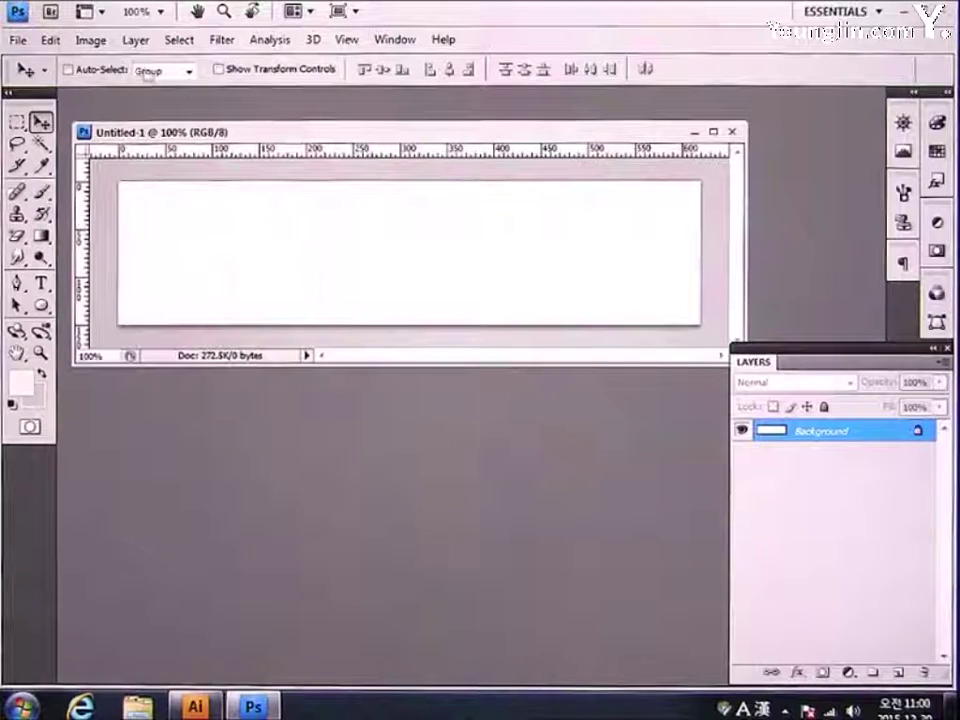
{"action": "left_click", "coordinate": [20, 40]}
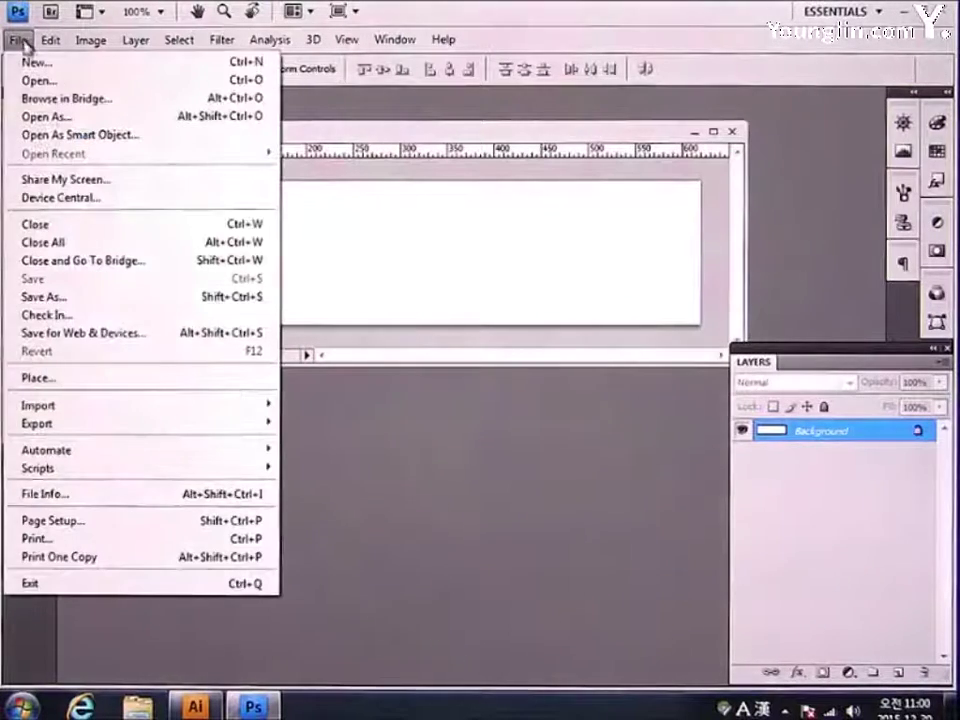
{"action": "left_click", "coordinate": [92, 377]}
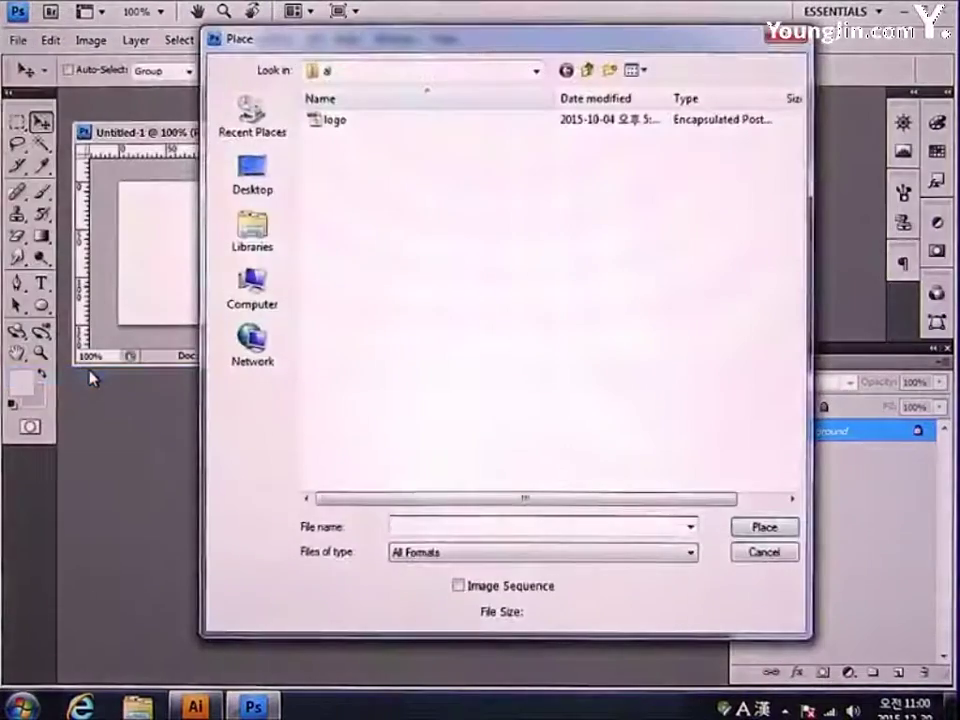
{"action": "left_click", "coordinate": [340, 121]}
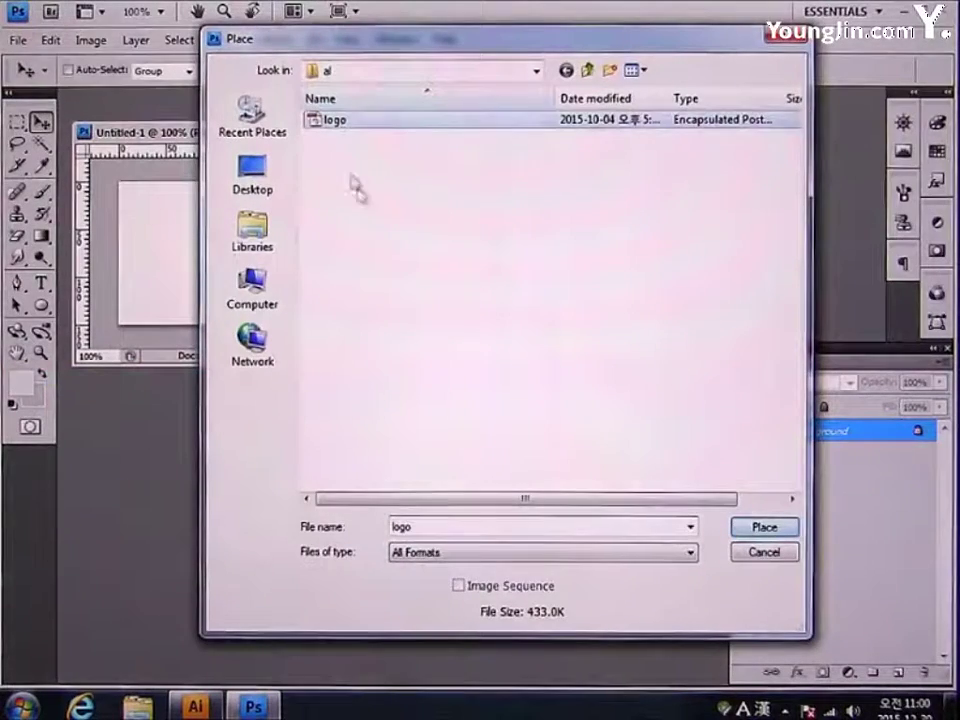
{"action": "left_click", "coordinate": [756, 526]}
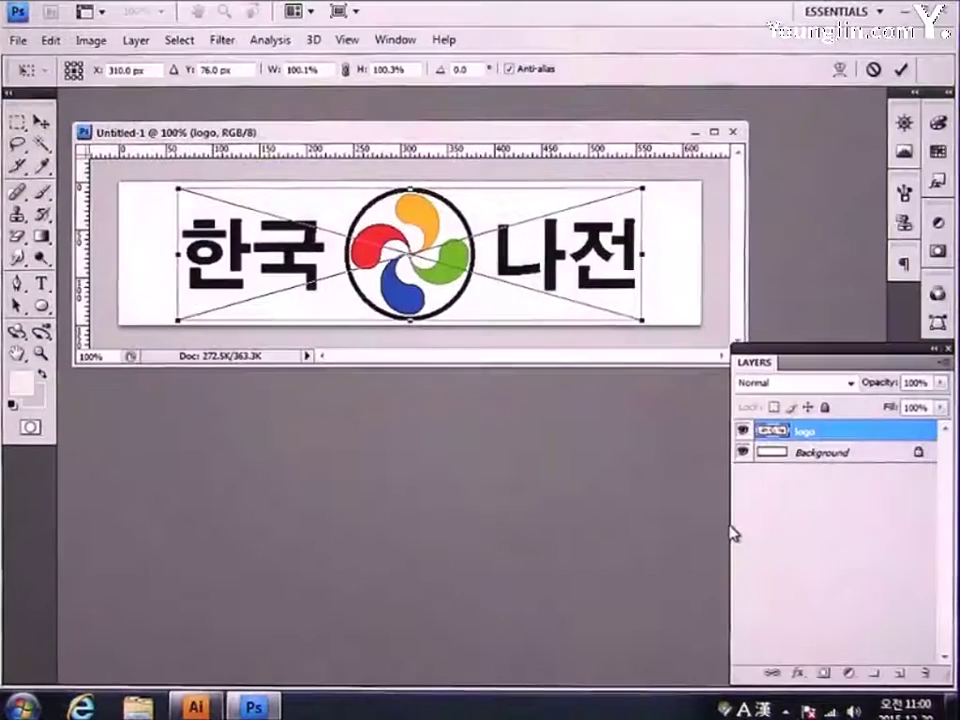
{"action": "key", "text": "Return"}
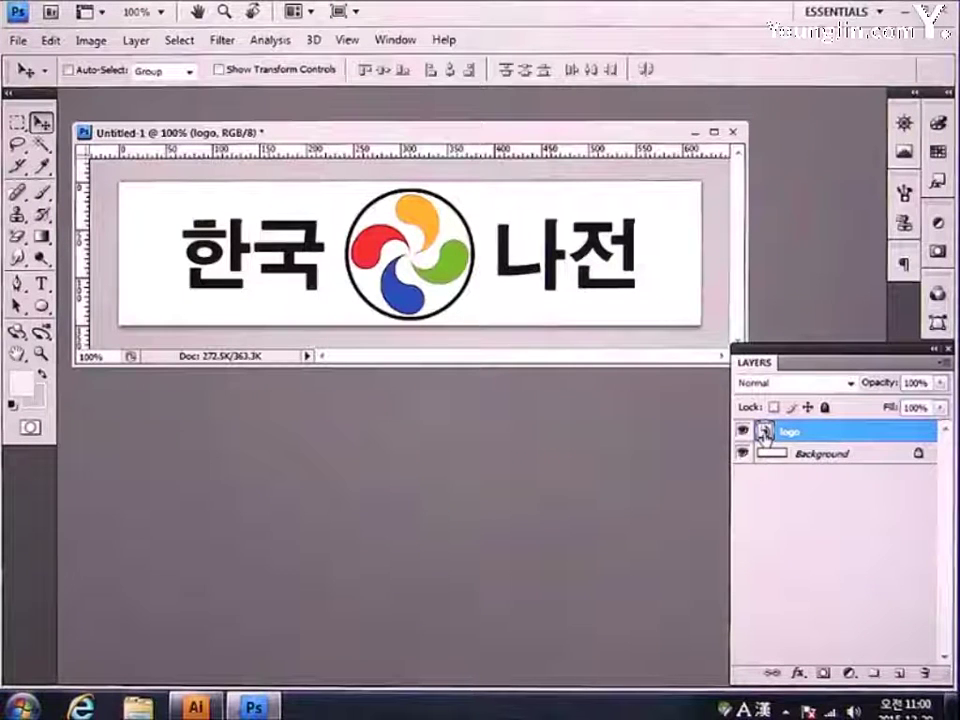
Open the placed logo's contents in Illustrator, delete the lettering on both sides of the emblem, save, and return to Photoshop
{"action": "double_click", "coordinate": [765, 432]}
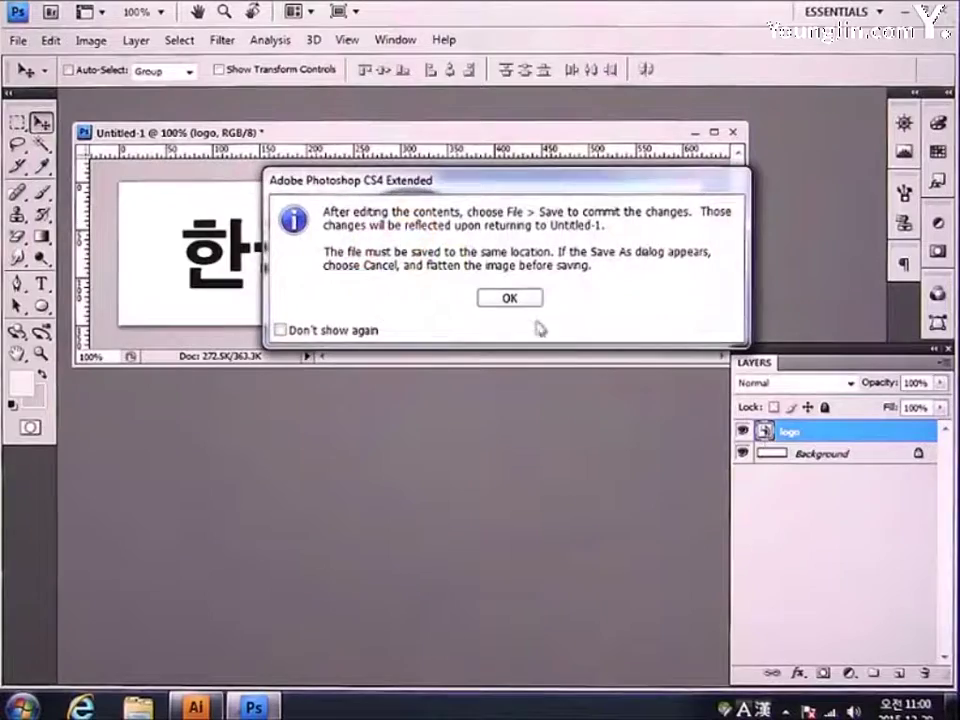
{"action": "left_click", "coordinate": [512, 299]}
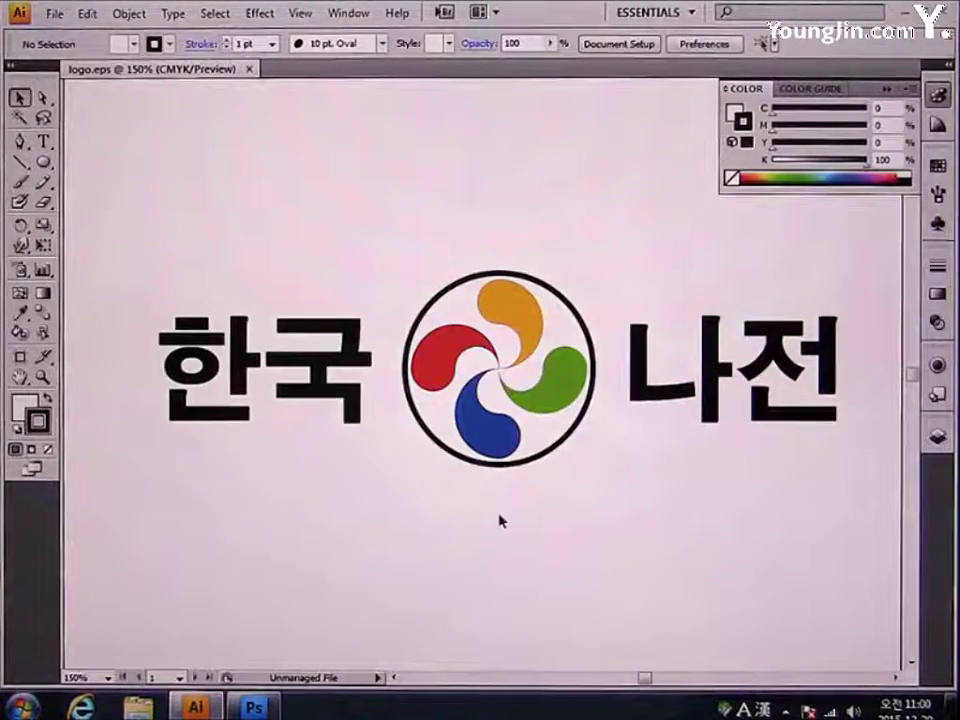
{"action": "left_click", "coordinate": [345, 410]}
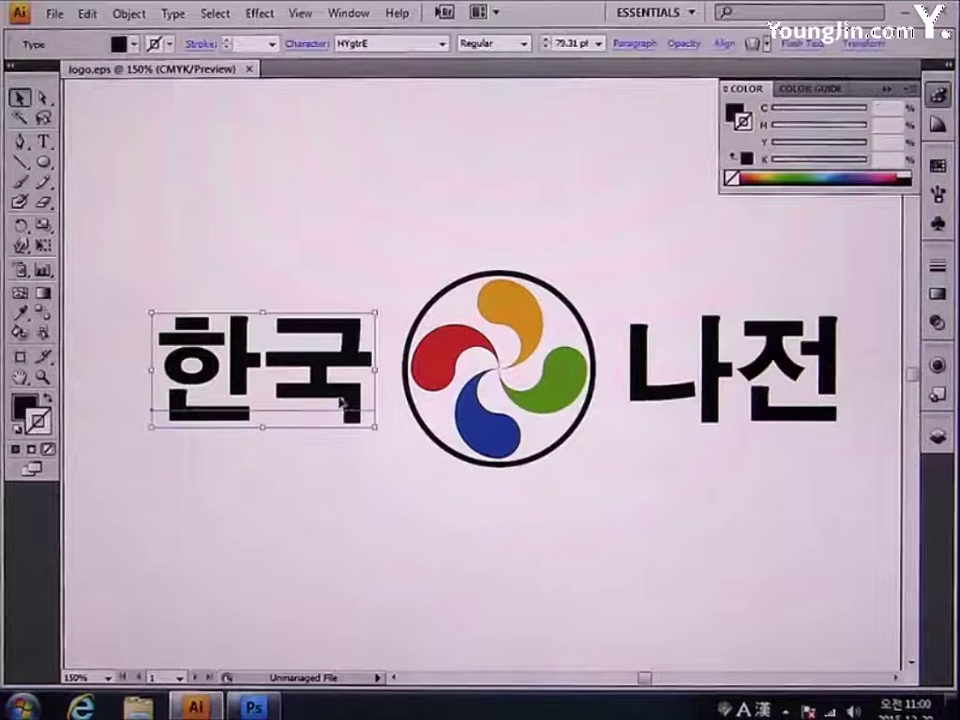
{"action": "left_click", "coordinate": [686, 399], "text": "shift"}
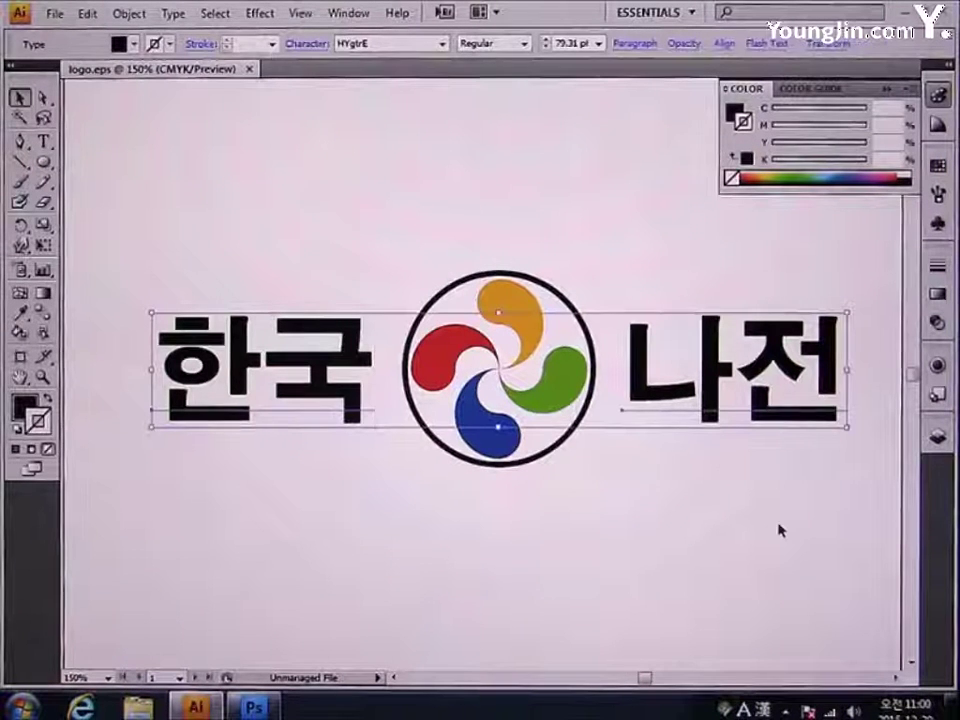
{"action": "key", "text": "Delete"}
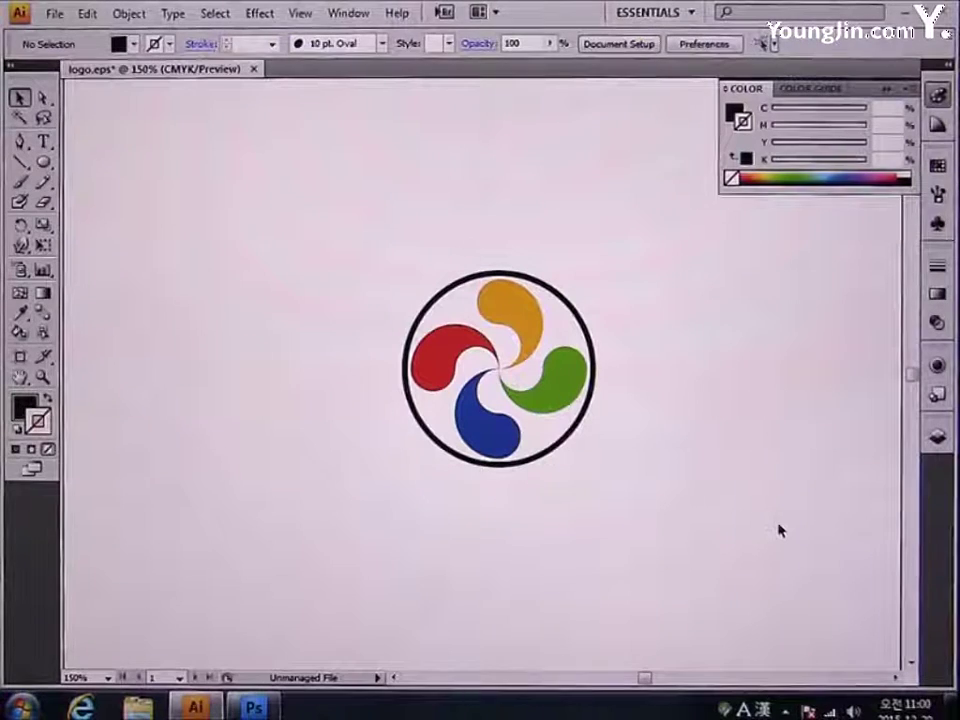
{"action": "key", "text": "ctrl+s"}
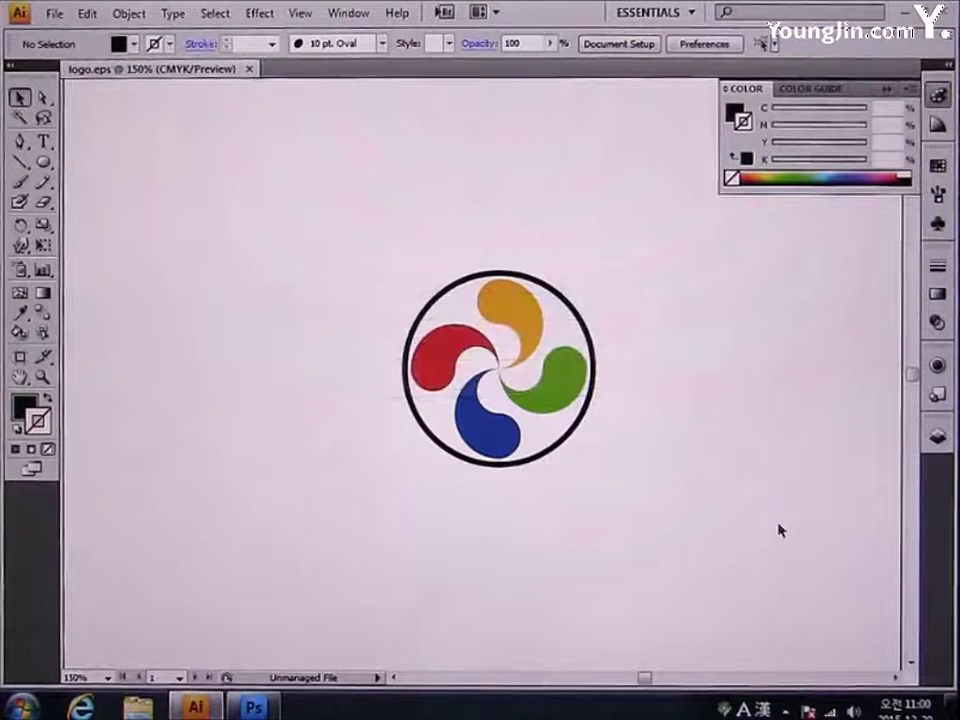
{"action": "left_click", "coordinate": [254, 707]}
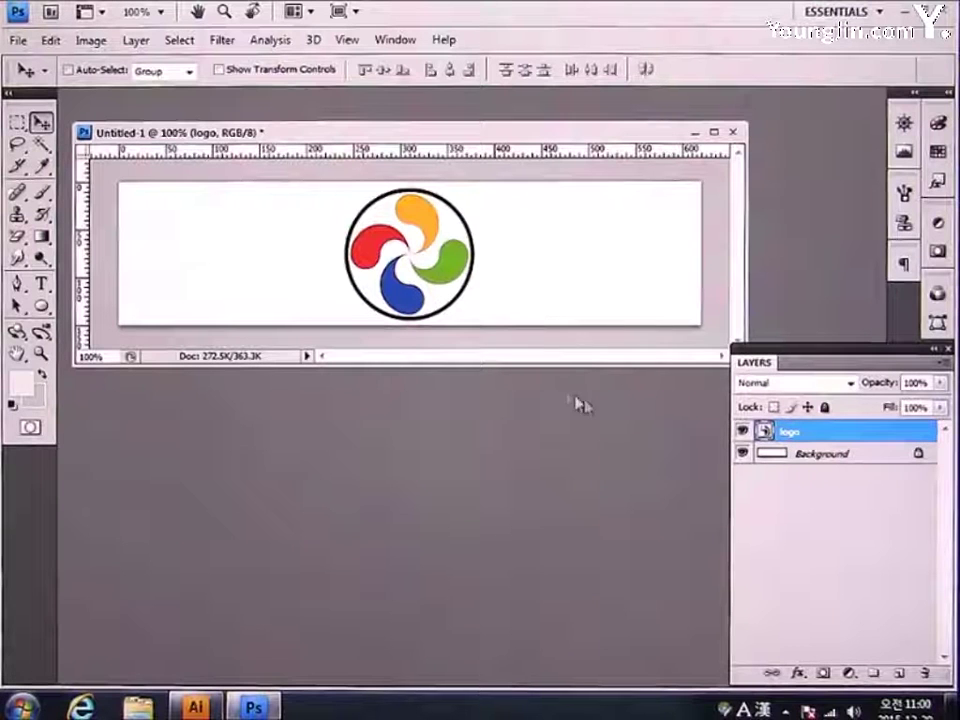
Rasterize the logo smart object
{"action": "left_click", "coordinate": [137, 41]}
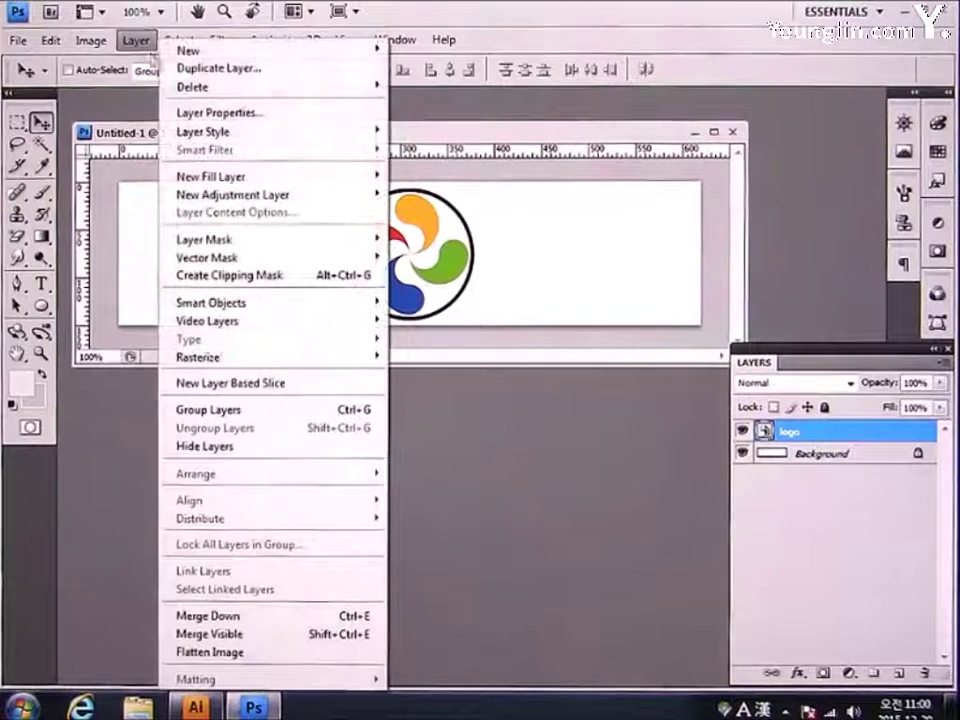
{"action": "mouse_move", "coordinate": [223, 358]}
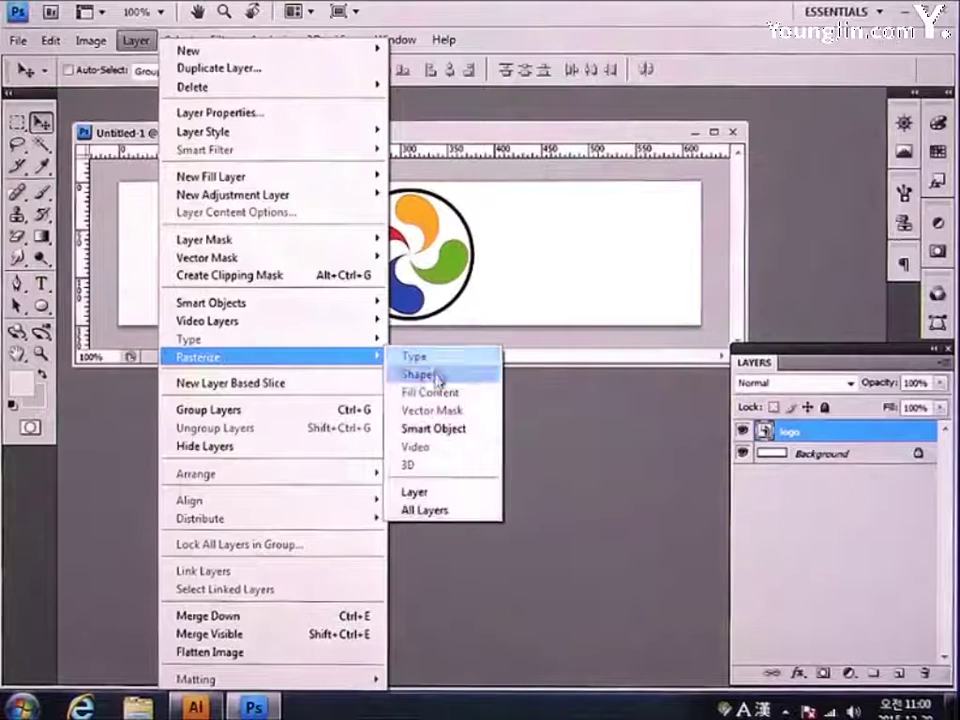
{"action": "left_click", "coordinate": [447, 428]}
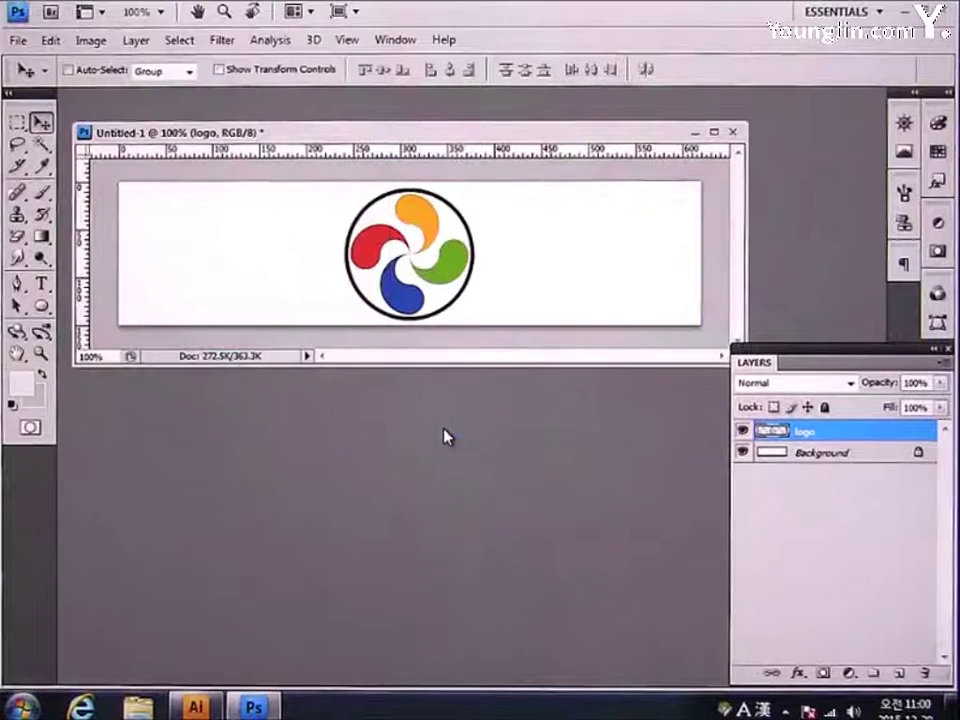
Lock the logo layer's transparent pixels and fill the emblem with the foreground colour #cccccc
{"action": "left_click", "coordinate": [774, 408]}
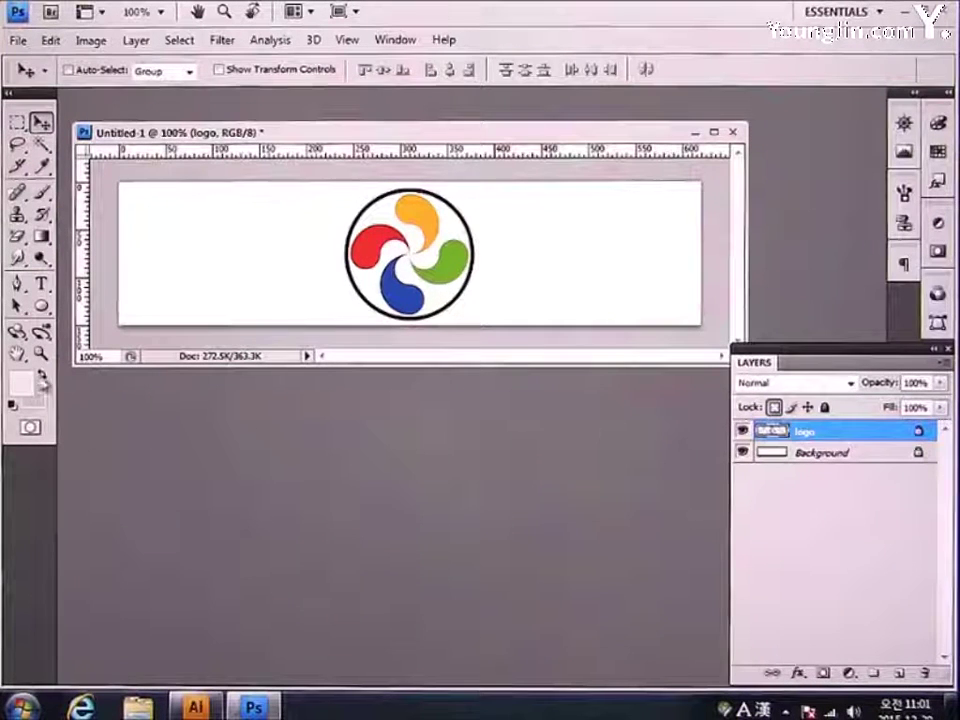
{"action": "left_click", "coordinate": [22, 384]}
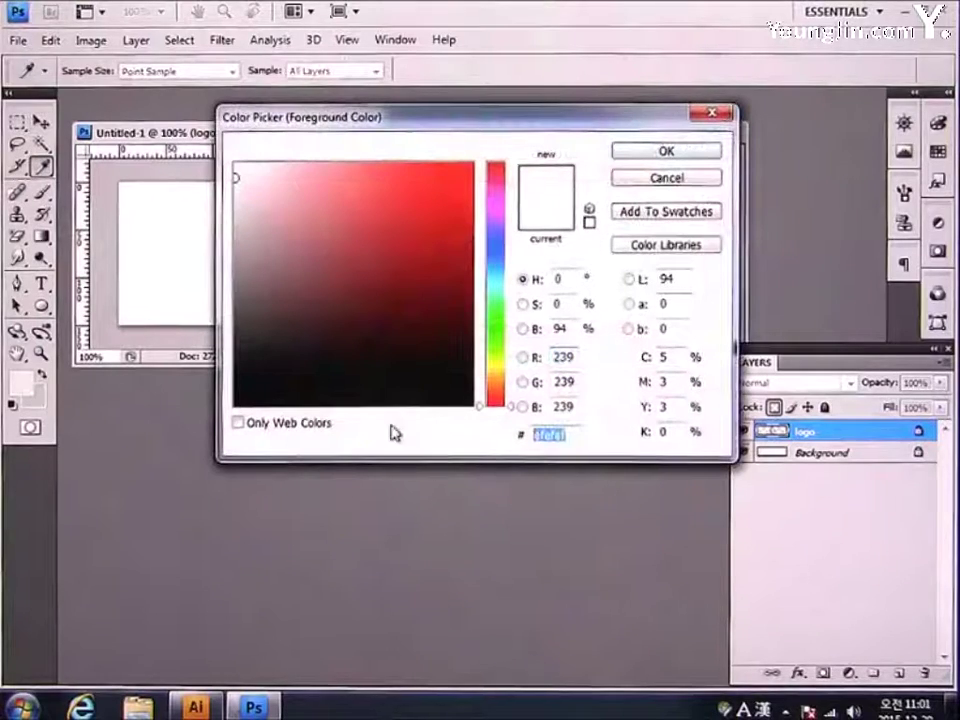
{"action": "type", "text": "ccccc"}
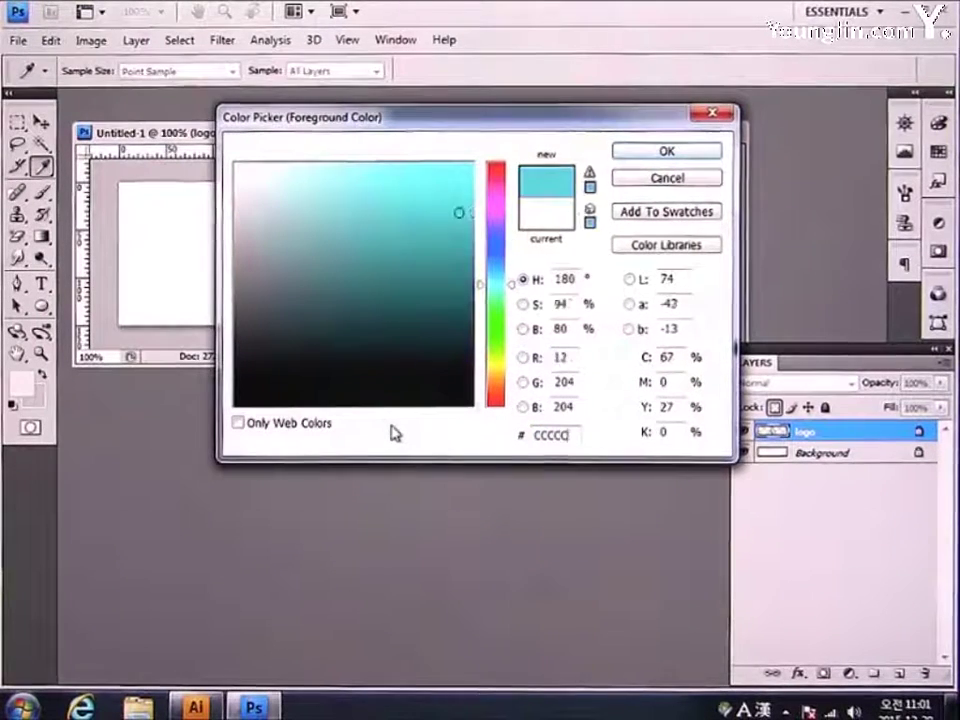
{"action": "type", "text": "c"}
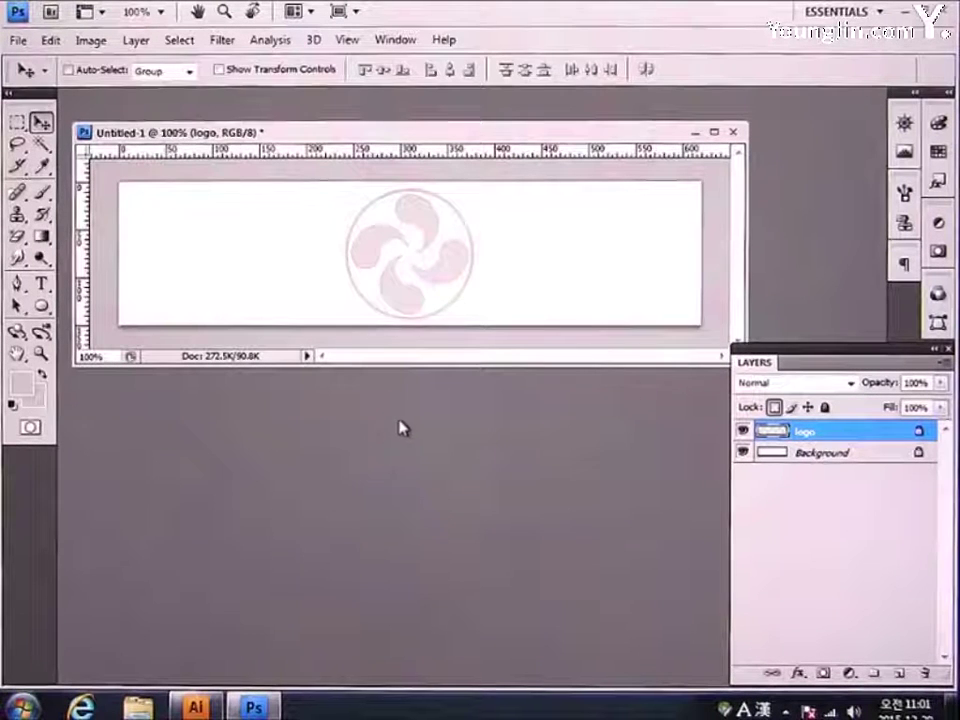
Scale the grey emblem proportionally to about 40% and move it to the canvas's upper-left corner
{"action": "key", "text": "ctrl+t"}
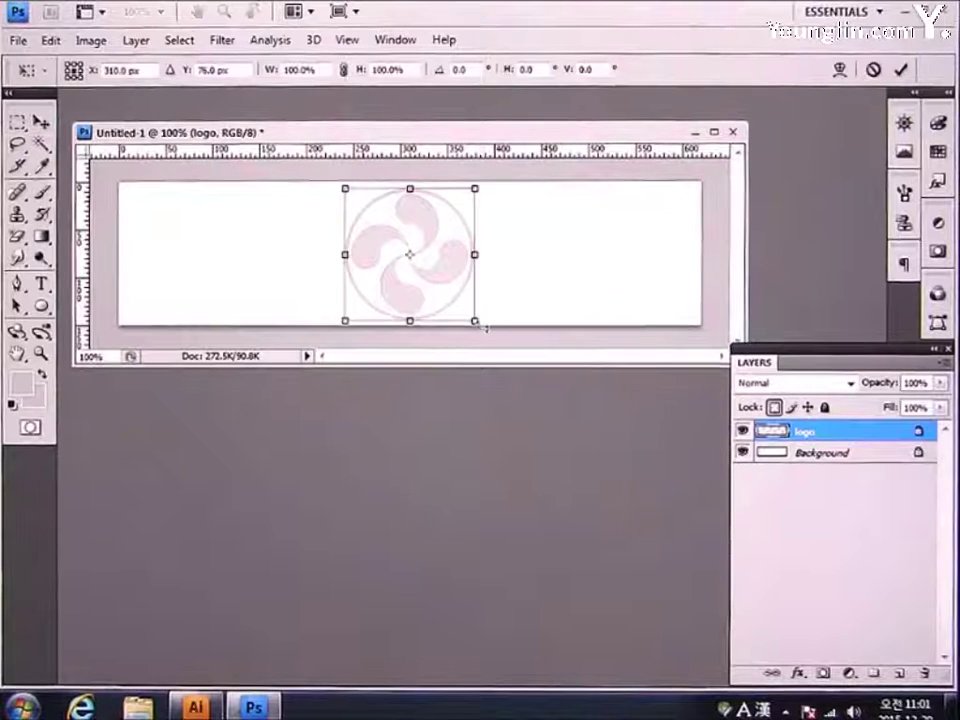
{"action": "left_click_drag", "start_coordinate": [474, 321], "coordinate": [182, 222]}
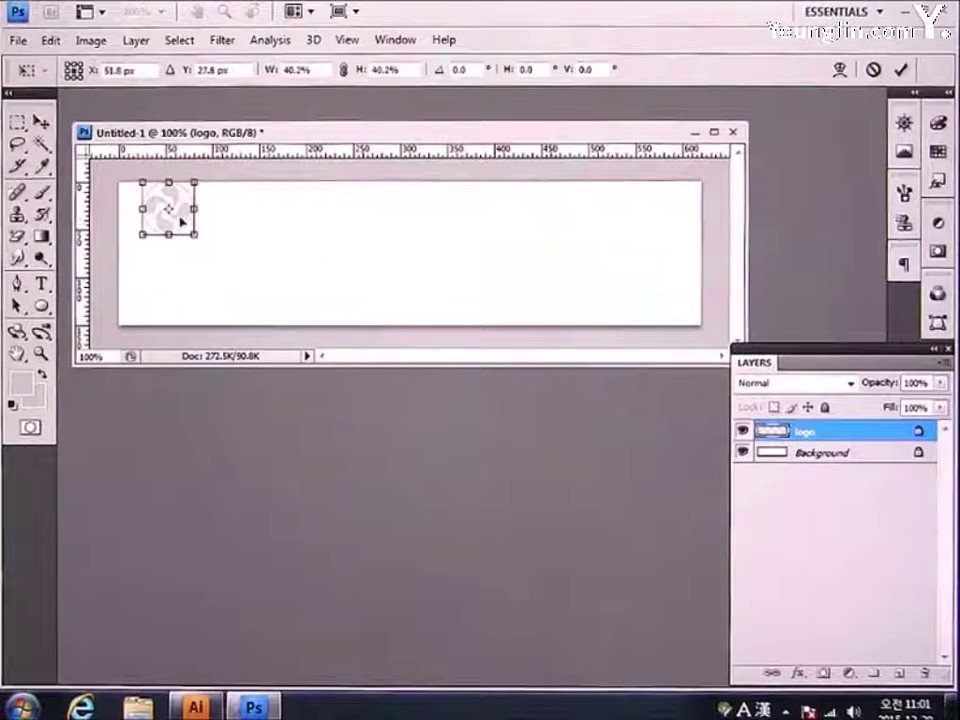
{"action": "key", "text": "Return"}
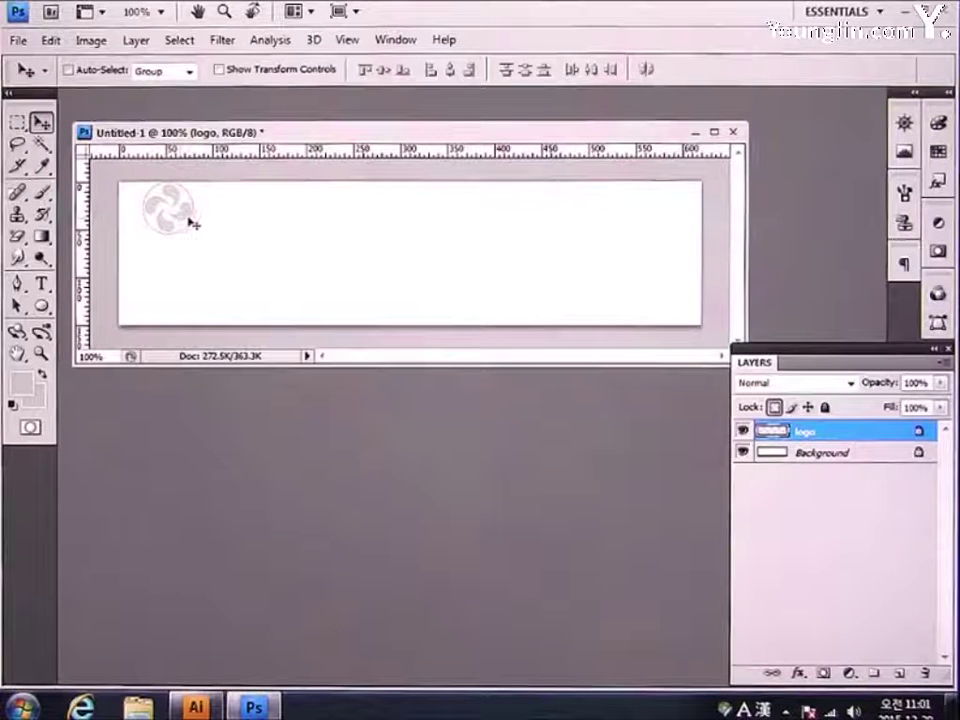
Duplicate the emblem eight times in a row along the canvas's upper edge and distribute all nine by horizontal centres
{"action": "left_click_drag", "start_coordinate": [190, 220], "coordinate": [641, 215]}
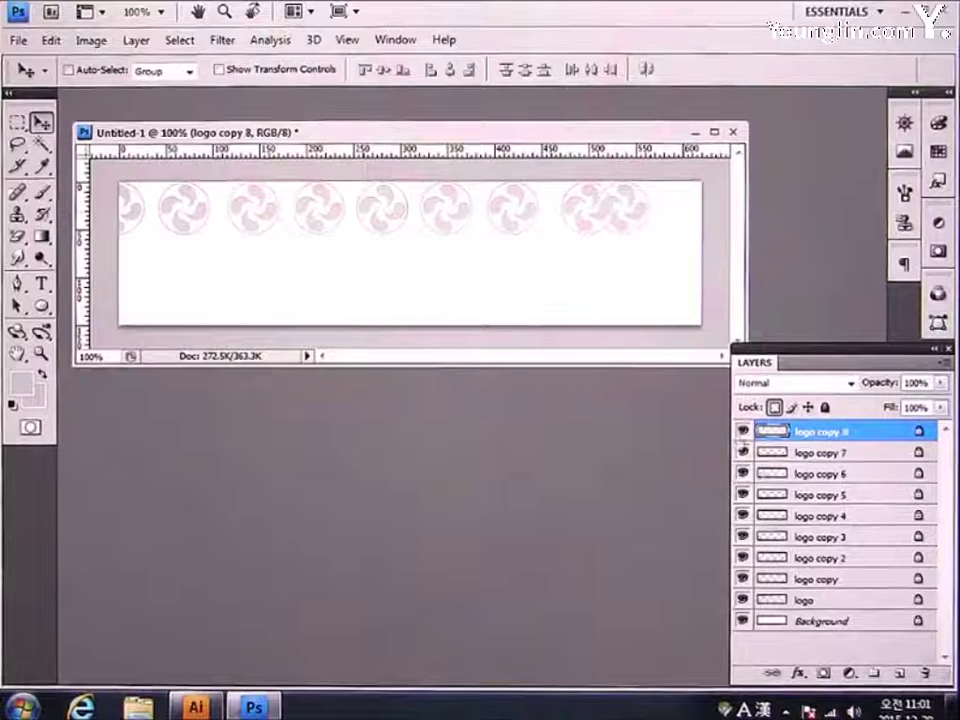
{"action": "left_click", "coordinate": [840, 601], "text": "shift"}
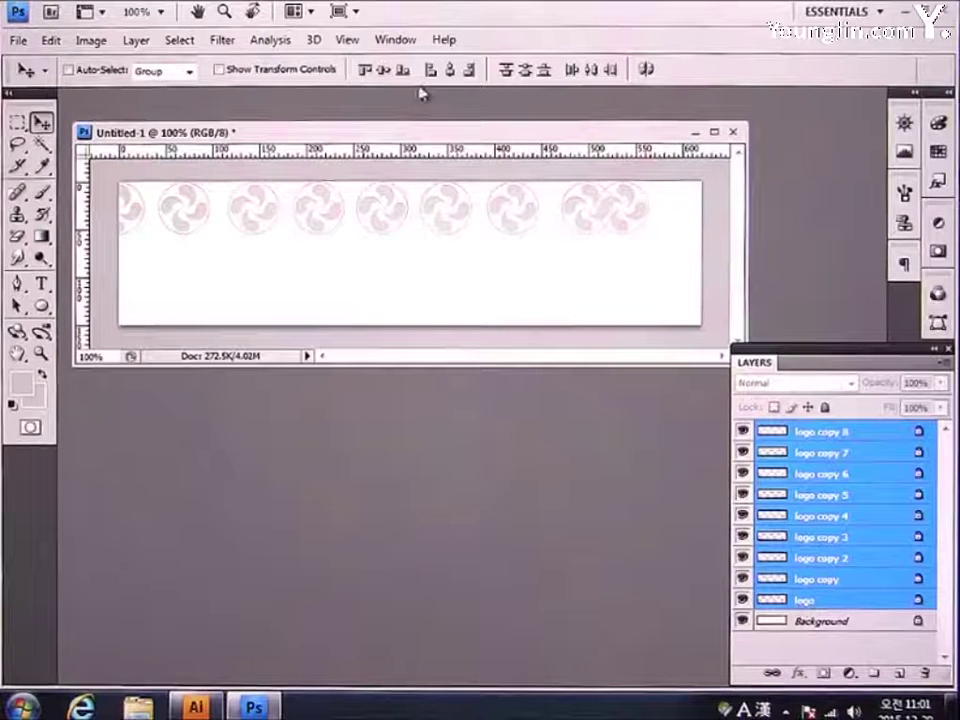
{"action": "left_click", "coordinate": [584, 69]}
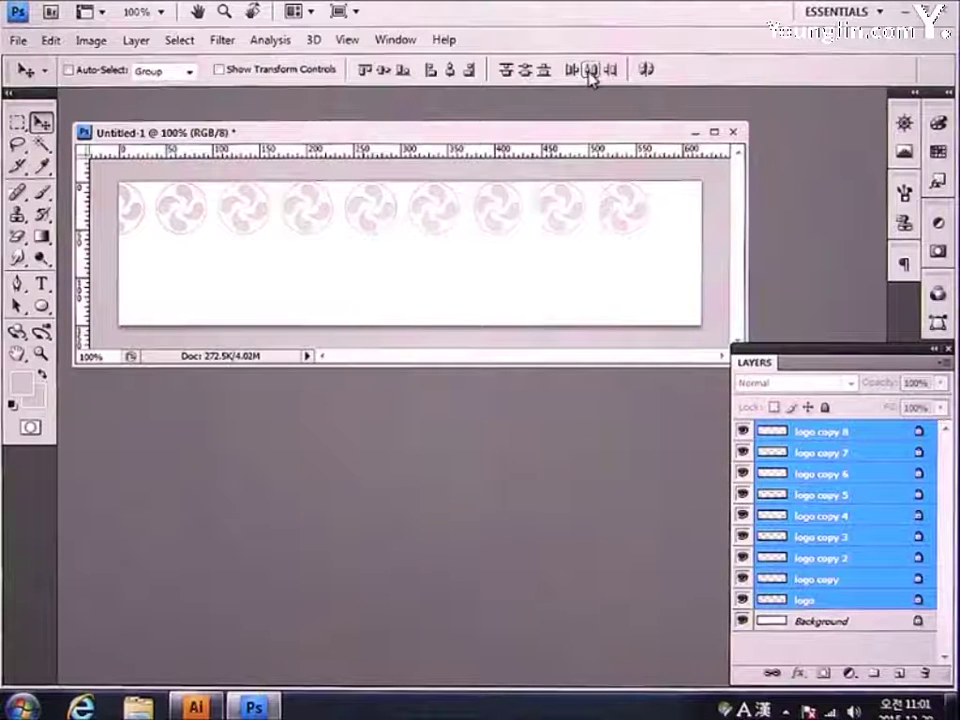
Scale the emblem row to about 91% and duplicate it twice downward to form three rows
{"action": "key", "text": "ctrl+t"}
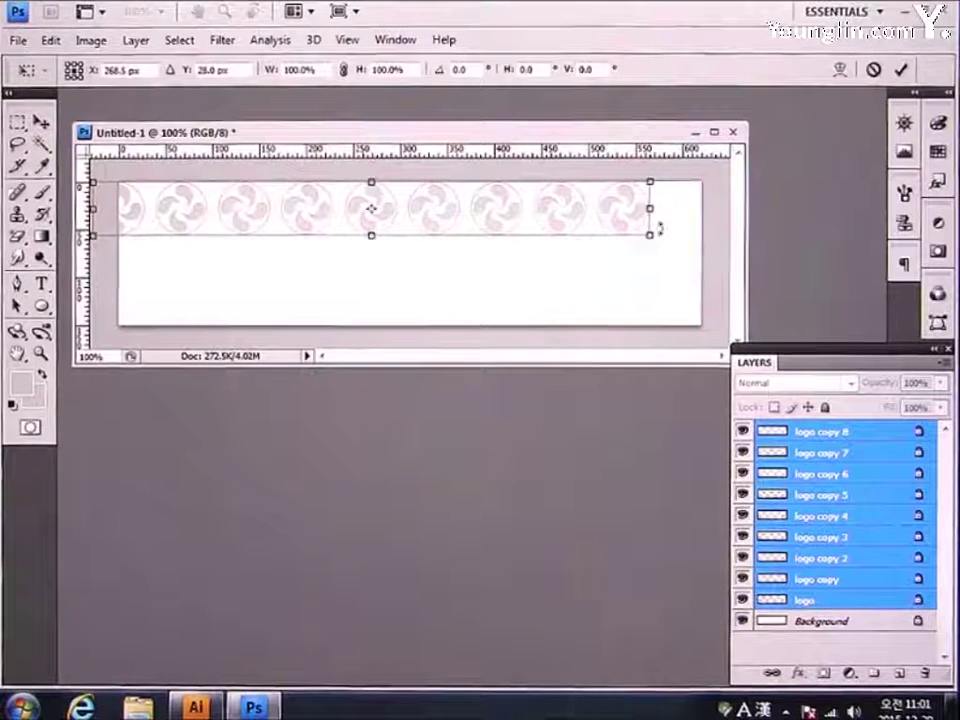
{"action": "left_click_drag", "start_coordinate": [652, 237], "coordinate": [609, 209]}
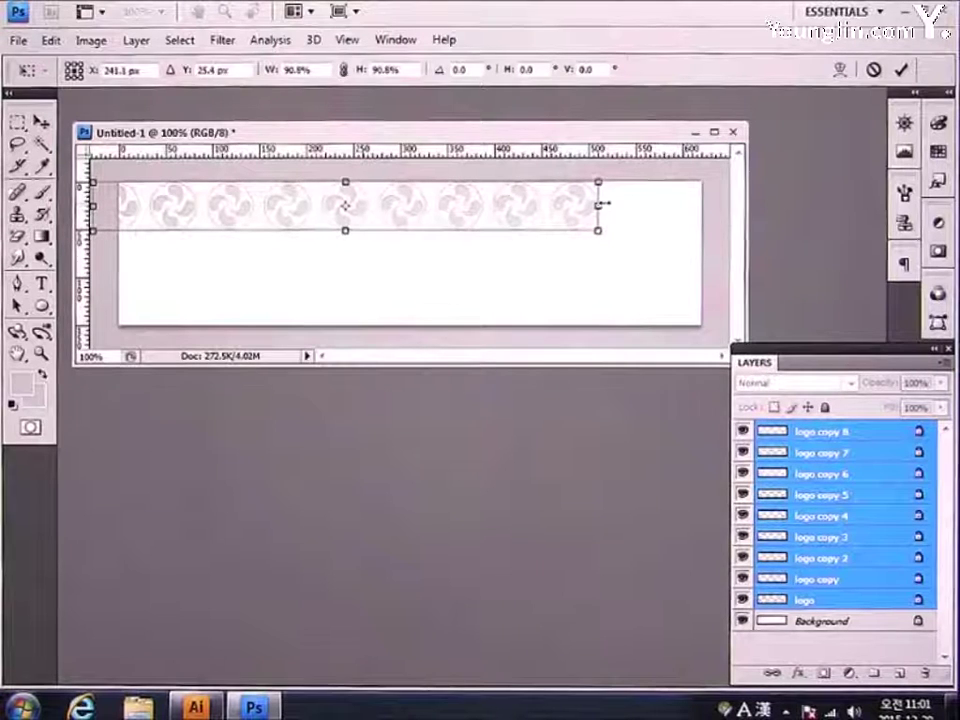
{"action": "key", "text": "Return"}
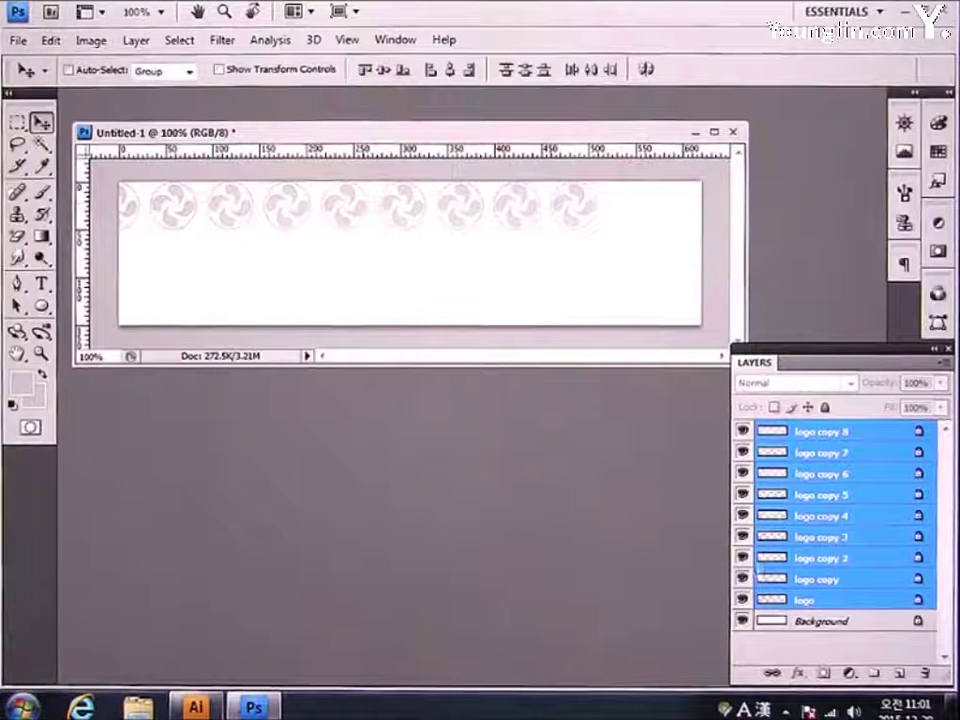
{"action": "left_click_drag", "start_coordinate": [568, 225], "coordinate": [574, 272]}
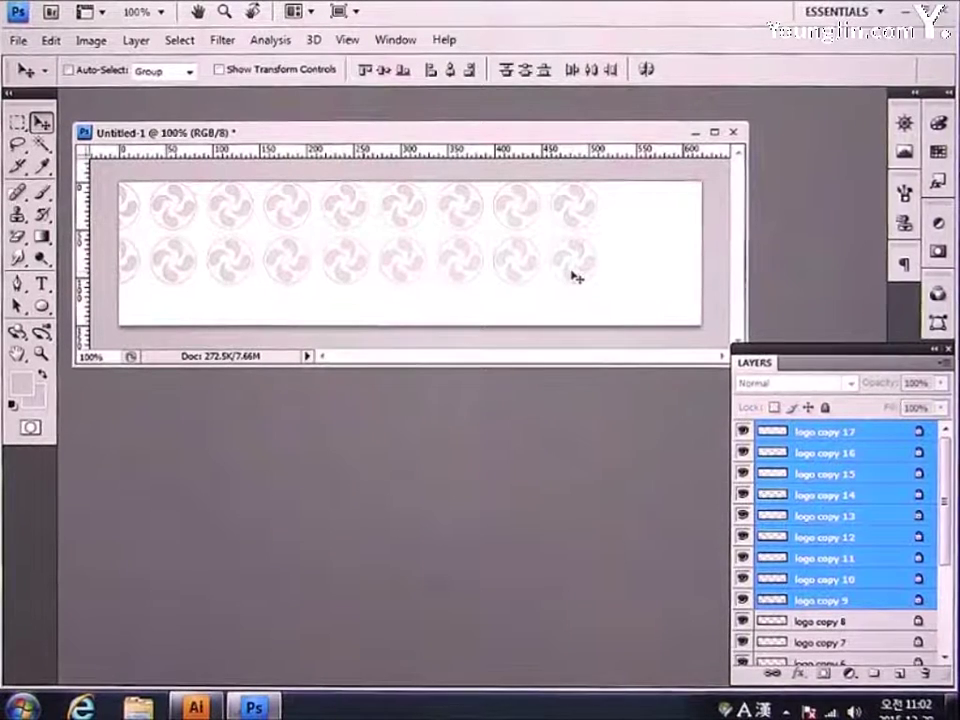
{"action": "left_click_drag", "start_coordinate": [572, 274], "coordinate": [581, 330]}
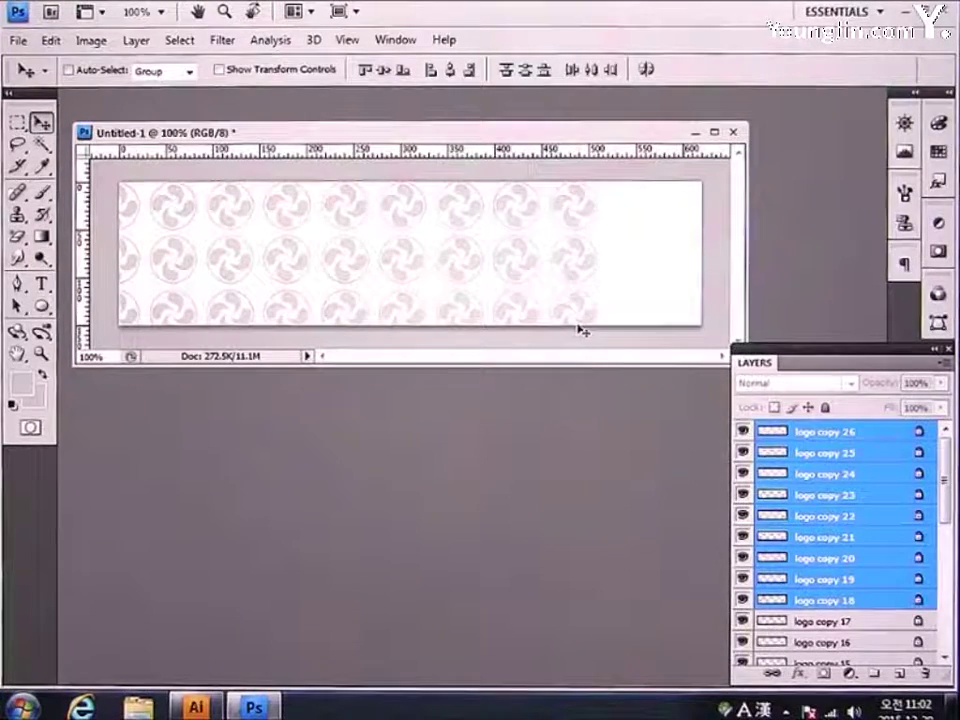
Scale all the emblem layers together to about 90% so the three rows fit the canvas height, and merge them into one layer
{"action": "left_click_drag", "start_coordinate": [948, 497], "coordinate": [946, 602]}
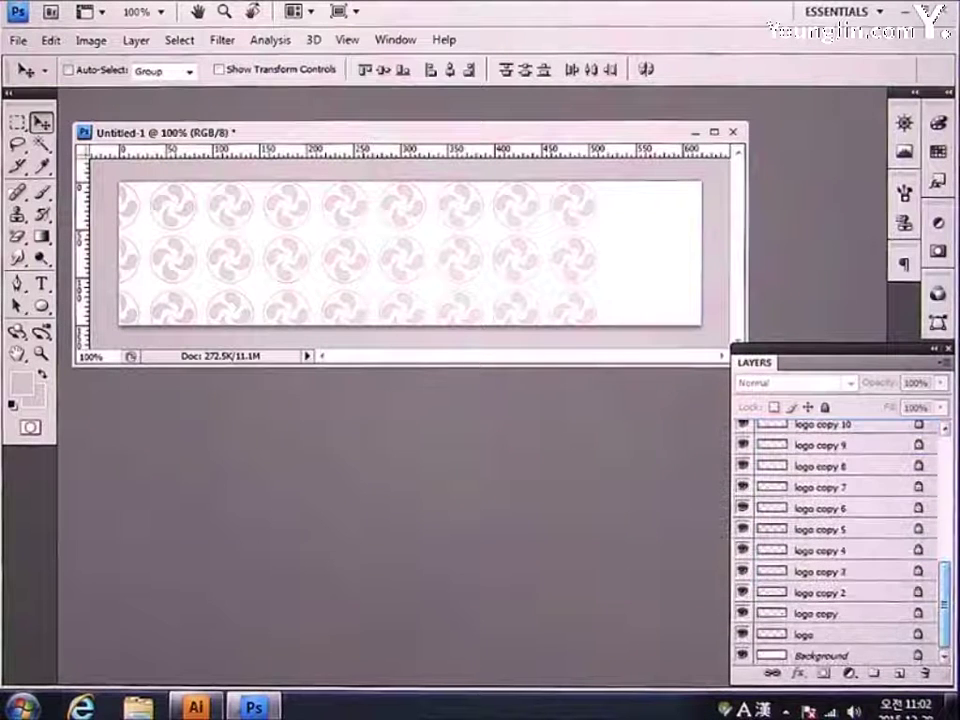
{"action": "left_click", "coordinate": [851, 636], "text": "shift"}
{"action": "scroll", "coordinate": [855, 560], "scroll_direction": "up", "scroll_amount": 5}
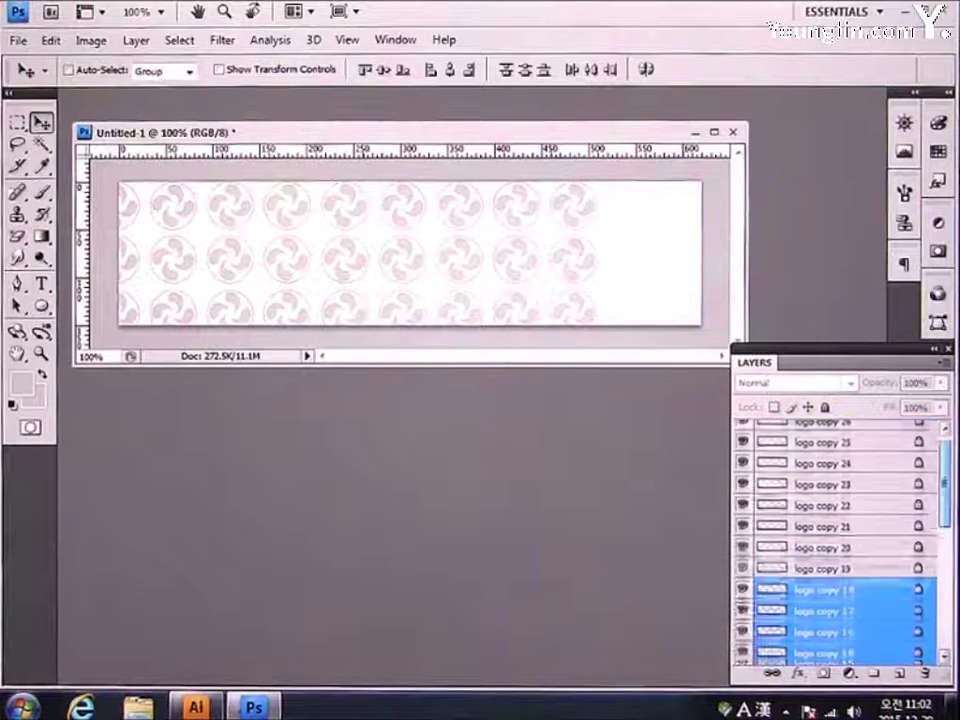
{"action": "left_click", "coordinate": [852, 433]}
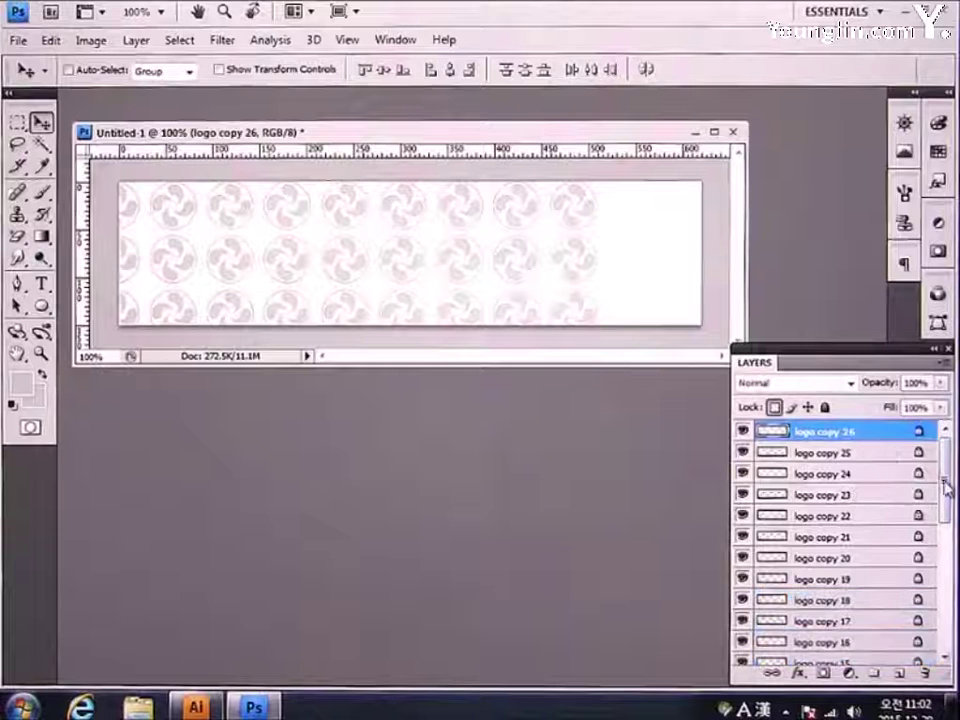
{"action": "scroll", "coordinate": [845, 500], "scroll_direction": "down", "scroll_amount": 5}
{"action": "left_click", "coordinate": [830, 634], "text": "shift"}
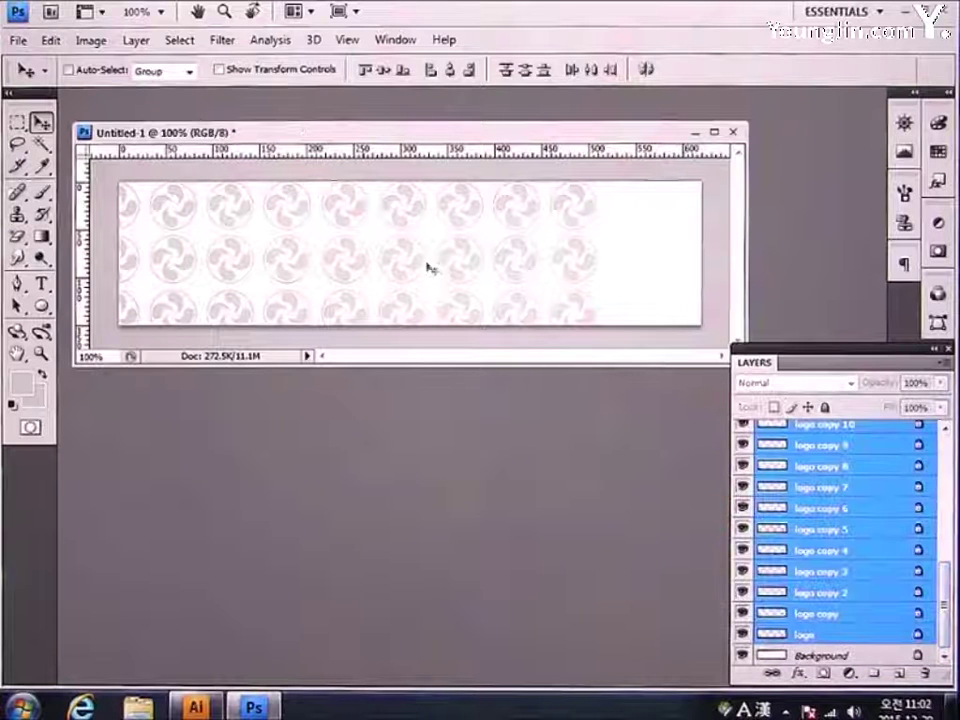
{"action": "key", "text": "ctrl+t"}
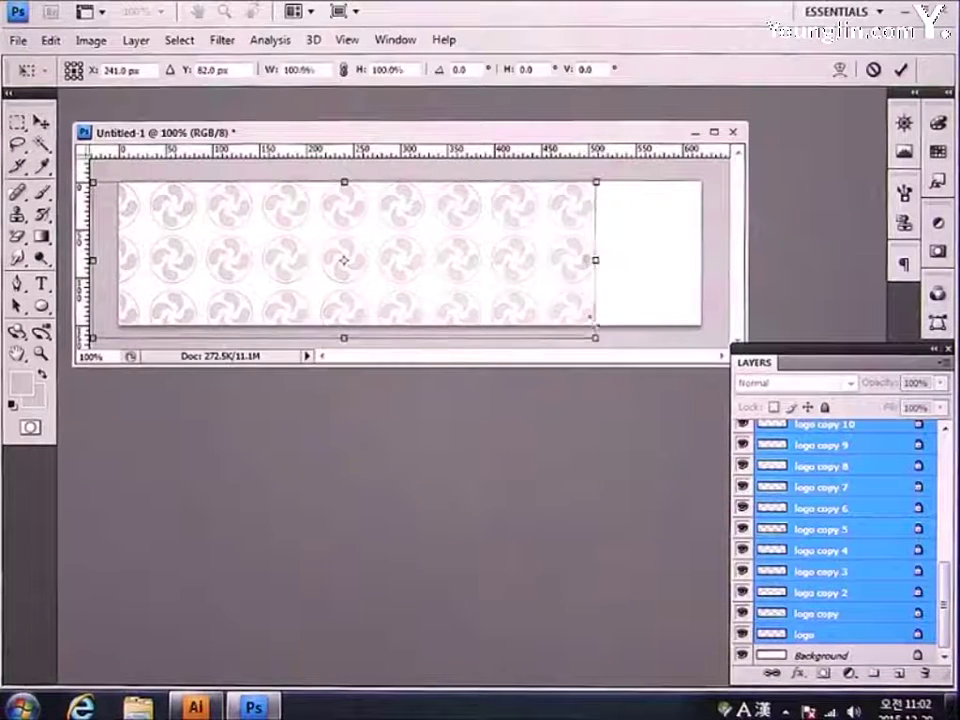
{"action": "left_click_drag", "start_coordinate": [591, 318], "coordinate": [548, 323]}
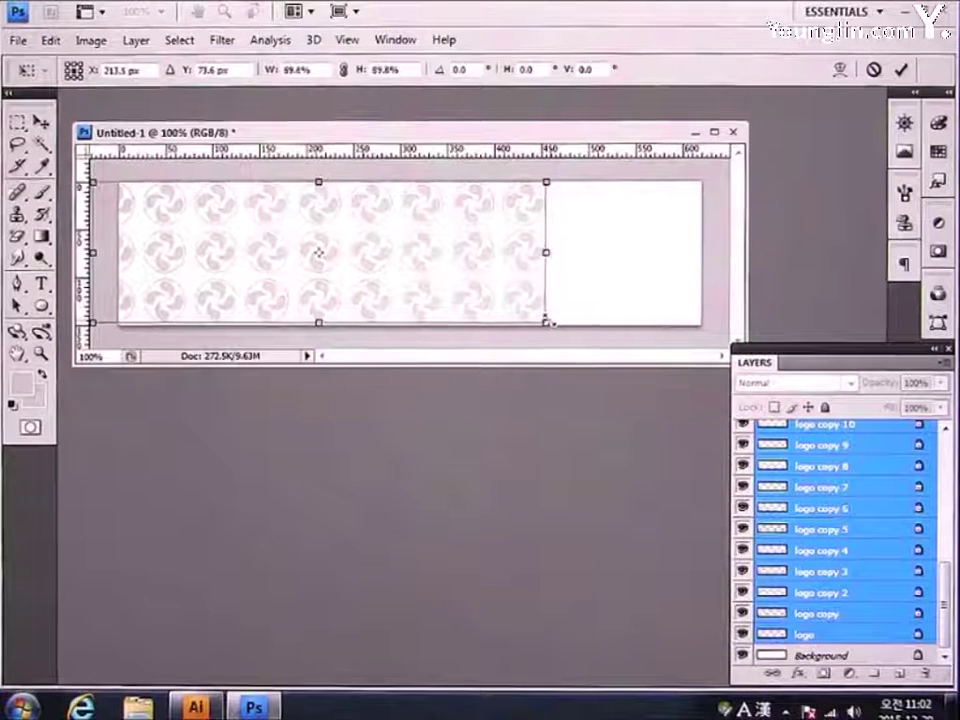
{"action": "key", "text": "Return"}
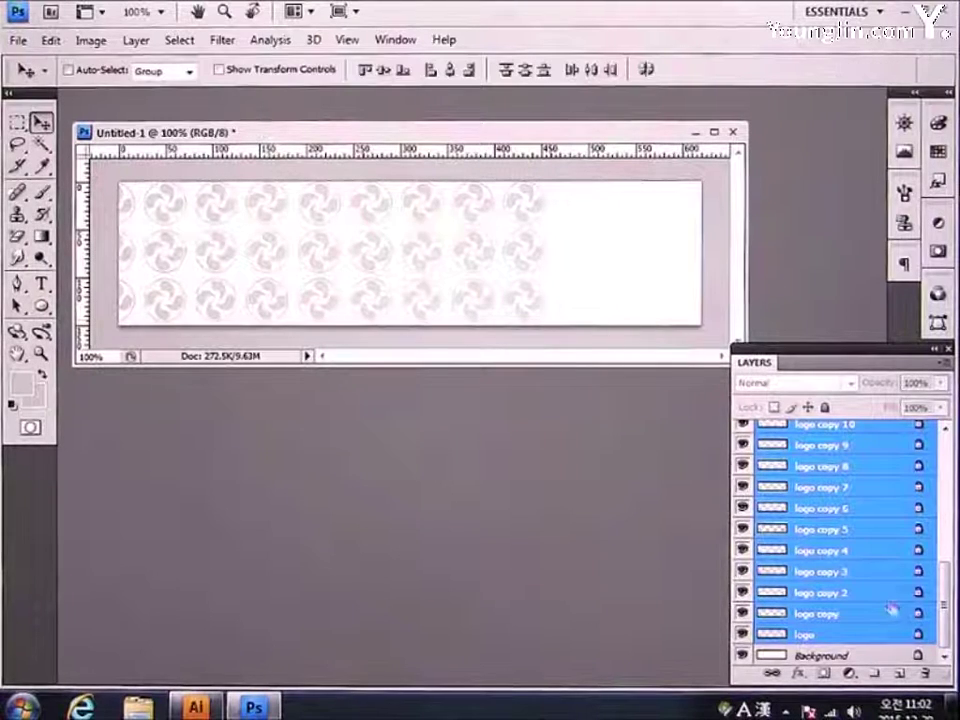
{"action": "mouse_move", "coordinate": [945, 608]}
{"action": "left_mouse_down"}
{"action": "mouse_move", "coordinate": [947, 490]}
{"action": "mouse_move", "coordinate": [947, 620]}
{"action": "left_mouse_up"}
{"action": "key", "text": "ctrl+e"}
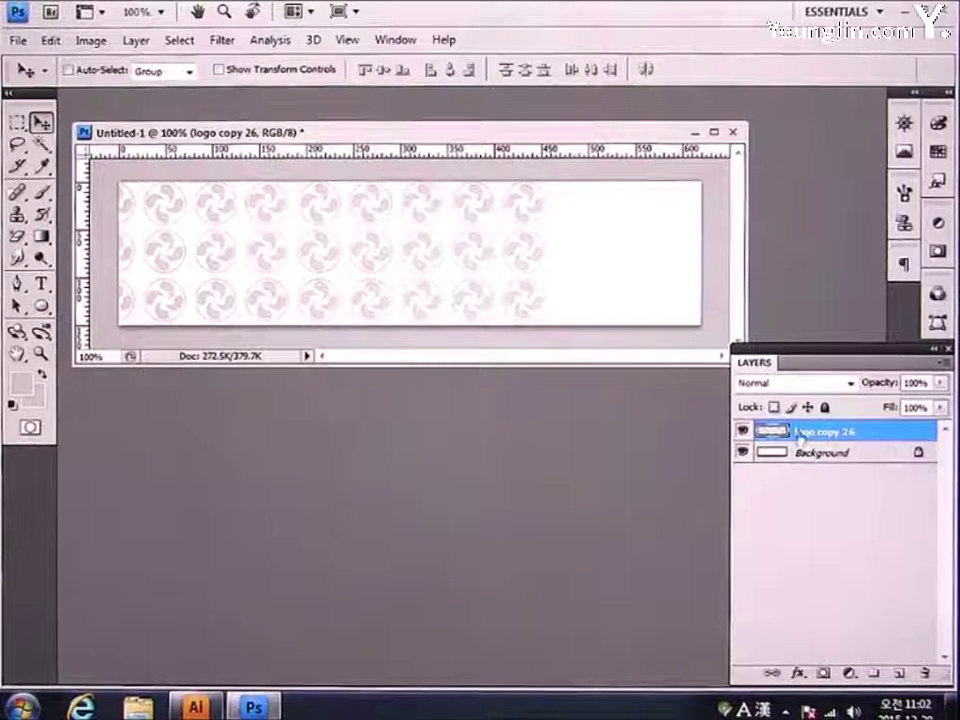
Select the Background layer and set the foreground colour to #efefef and the background colour to #cccccc
{"action": "left_click", "coordinate": [851, 456]}
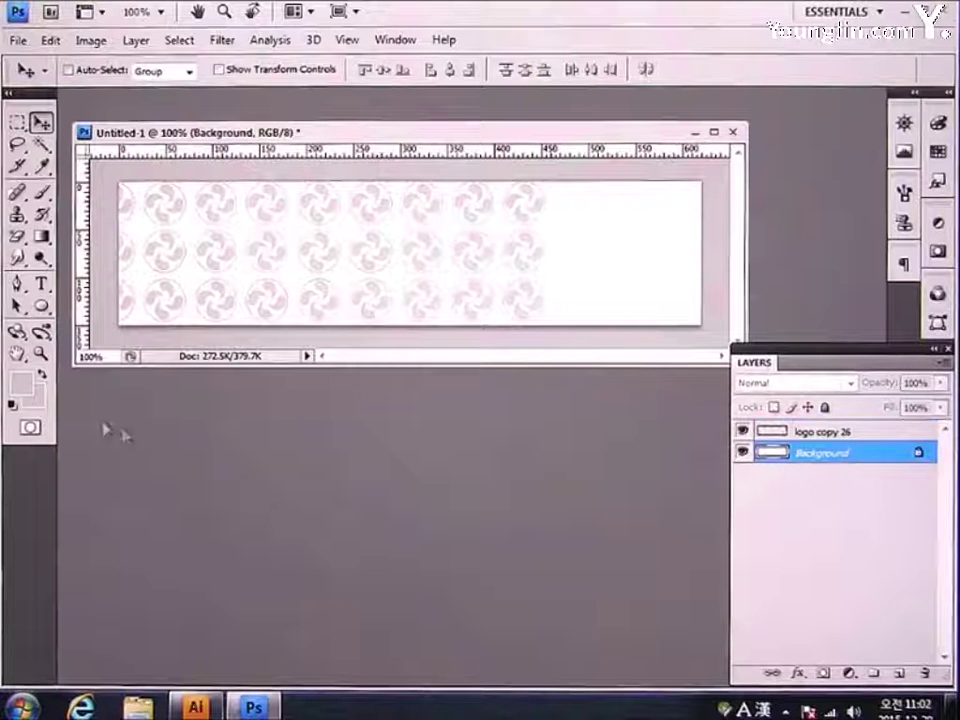
{"action": "left_click", "coordinate": [20, 382]}
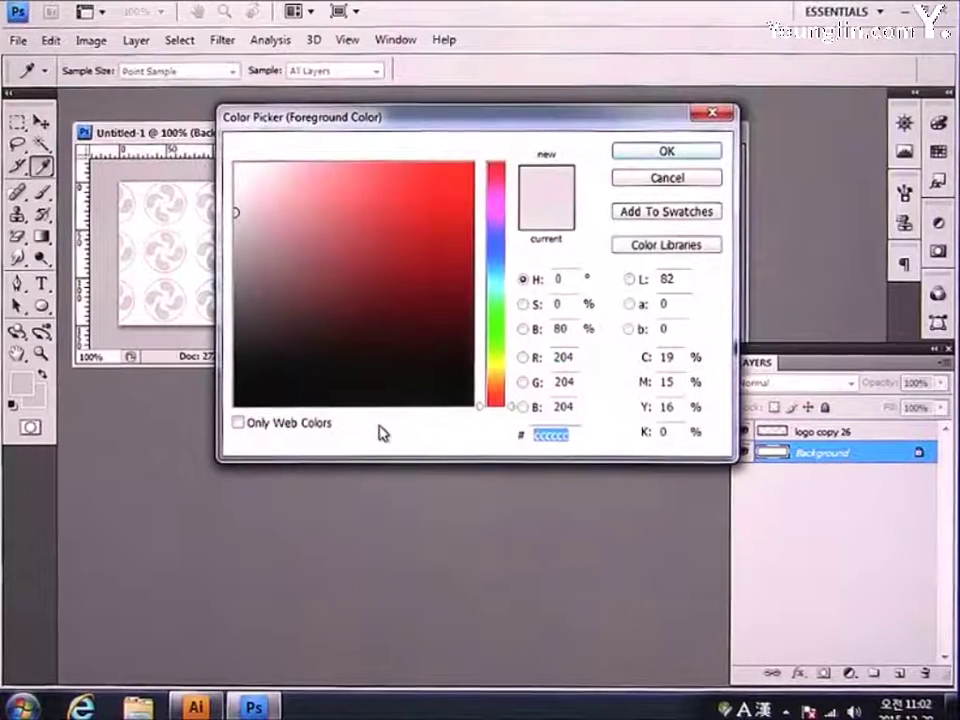
{"action": "type", "text": "efefef"}
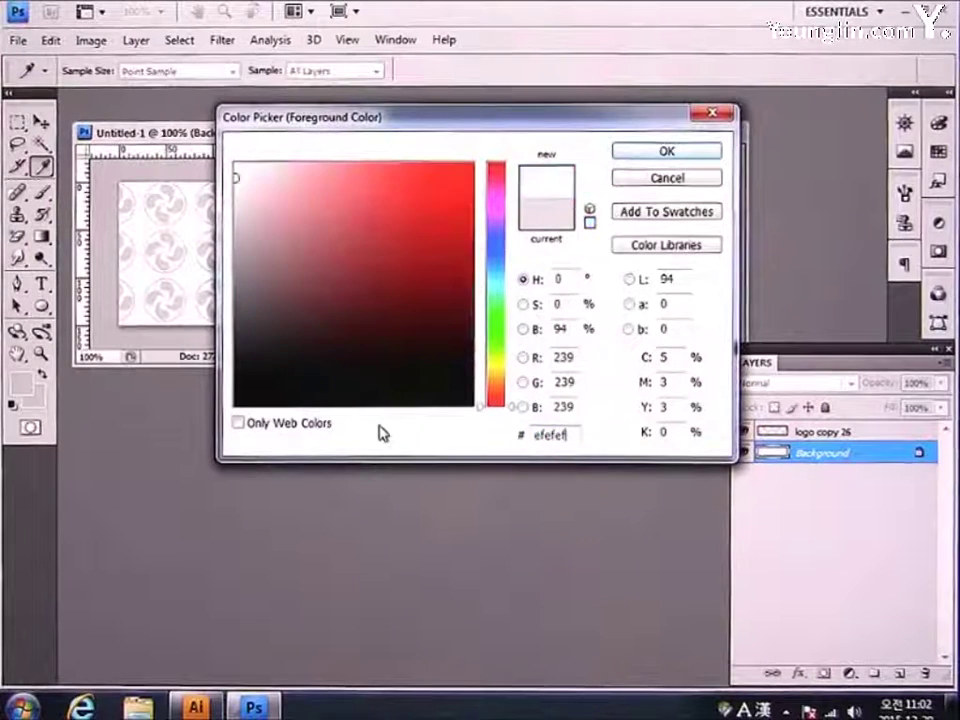
{"action": "key", "text": "Return"}
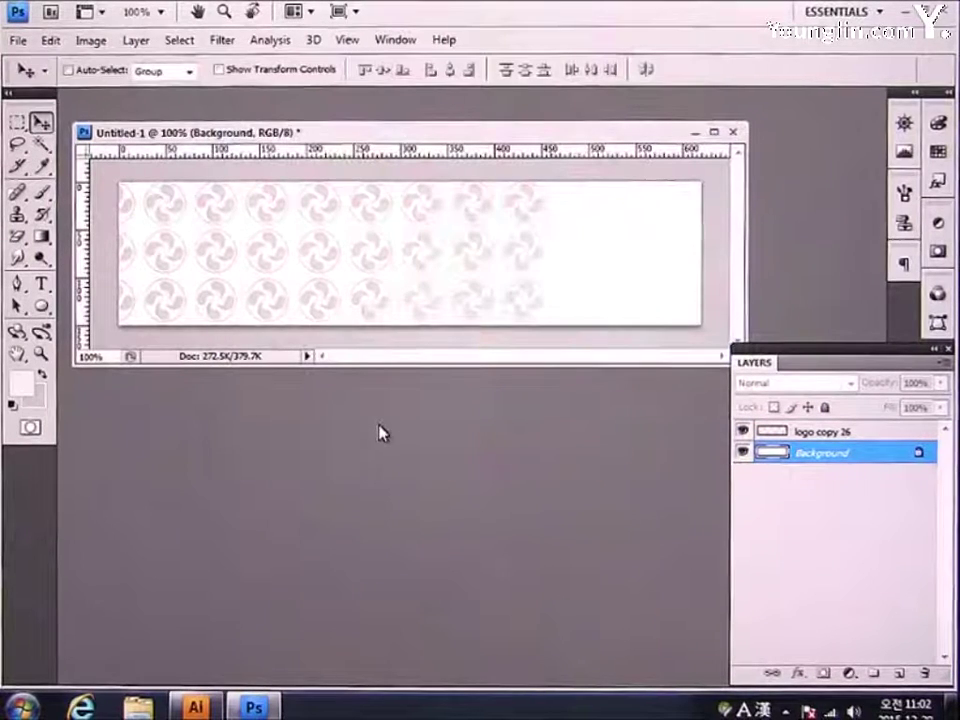
{"action": "left_click", "coordinate": [38, 404]}
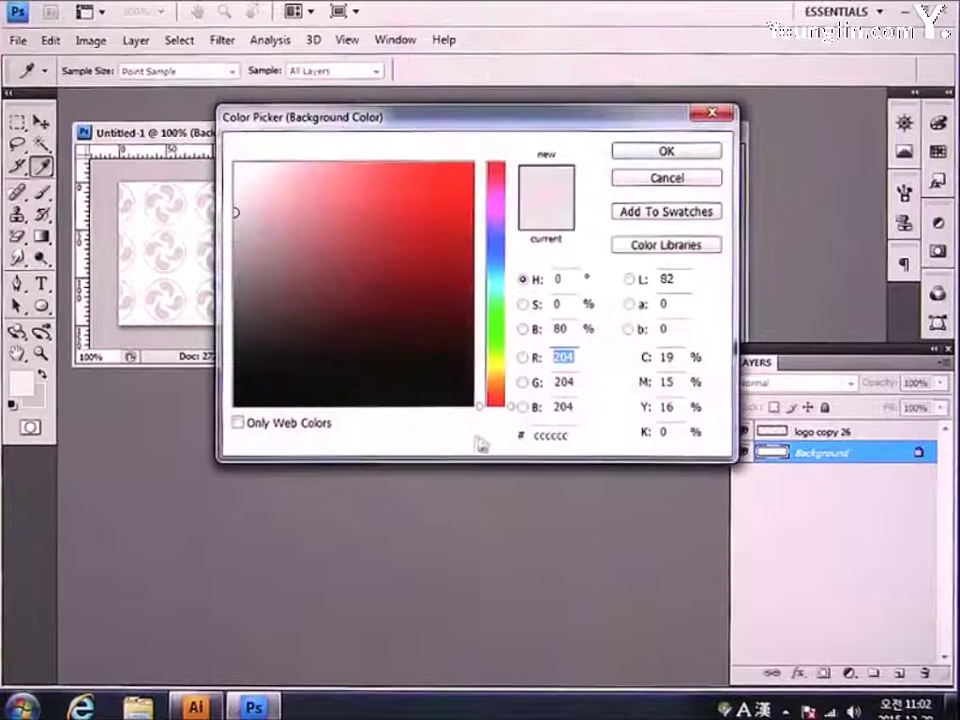
{"action": "double_click", "coordinate": [571, 435]}
{"action": "type", "text": "CCC"}
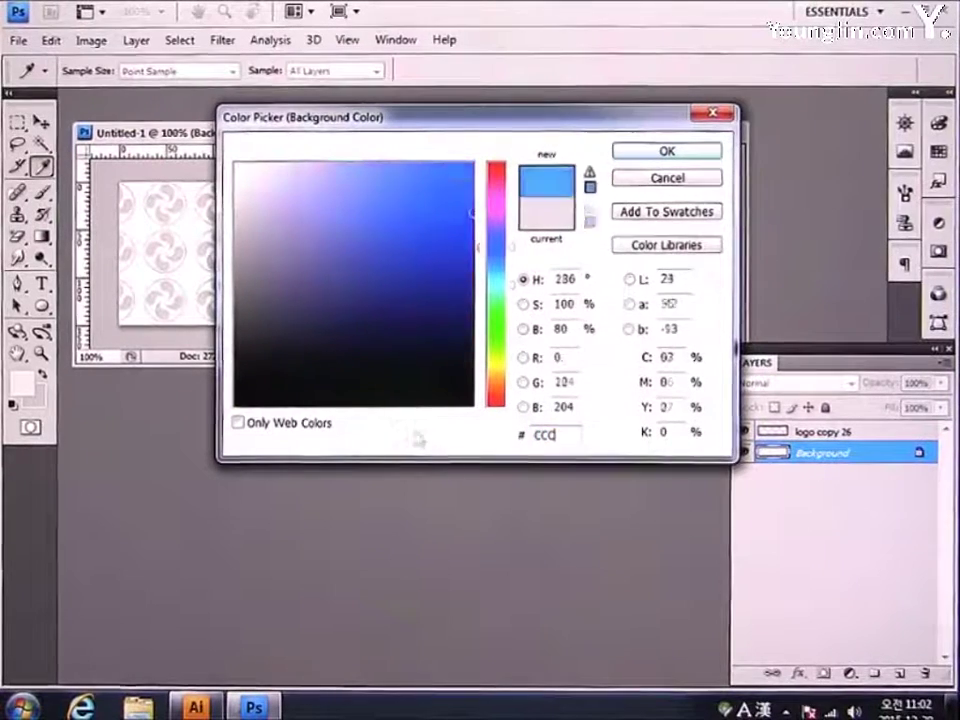
{"action": "type", "text": "CCC"}
{"action": "key", "text": "Return"}
{"action": "key", "text": "v"}
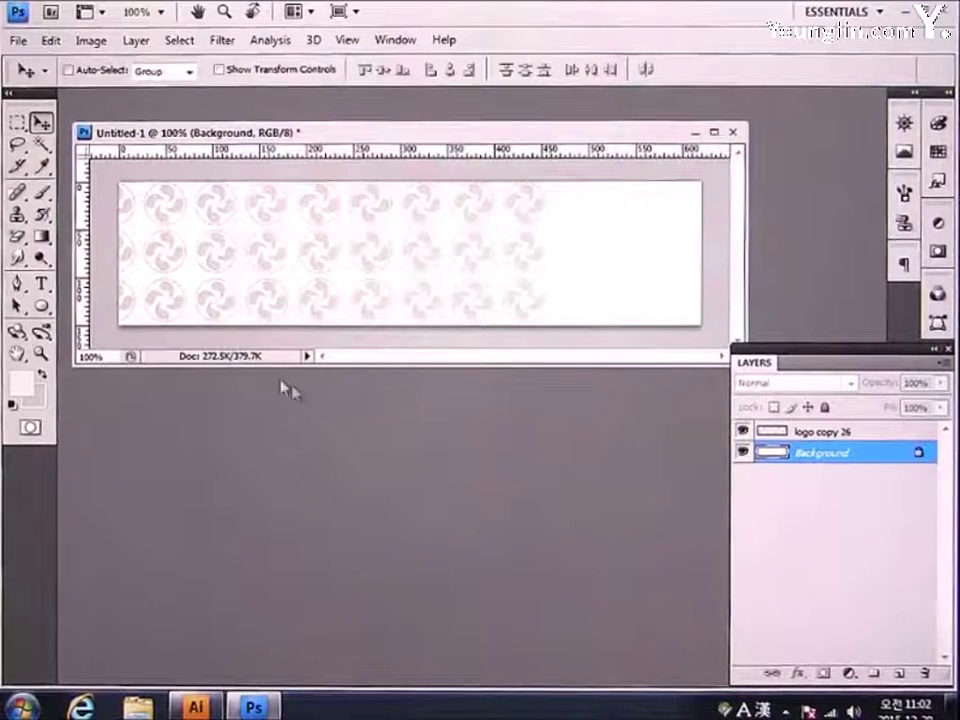
Fill the Background layer with a horizontal linear Foreground to Background gradient running from the canvas's left edge towards the right
{"action": "left_click", "coordinate": [41, 237]}
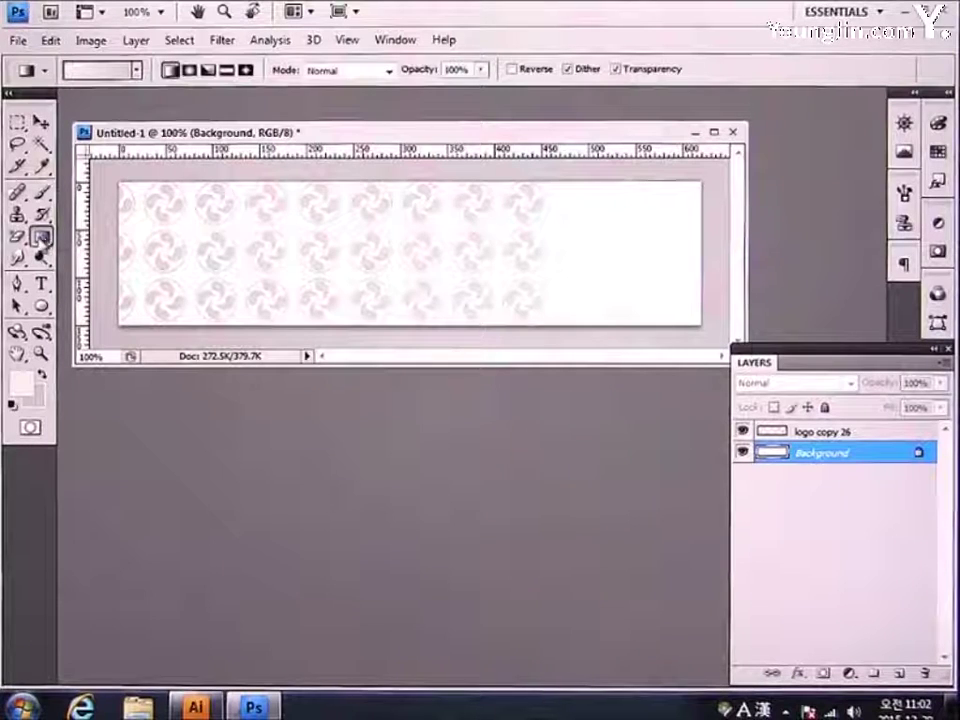
{"action": "left_click", "coordinate": [96, 70]}
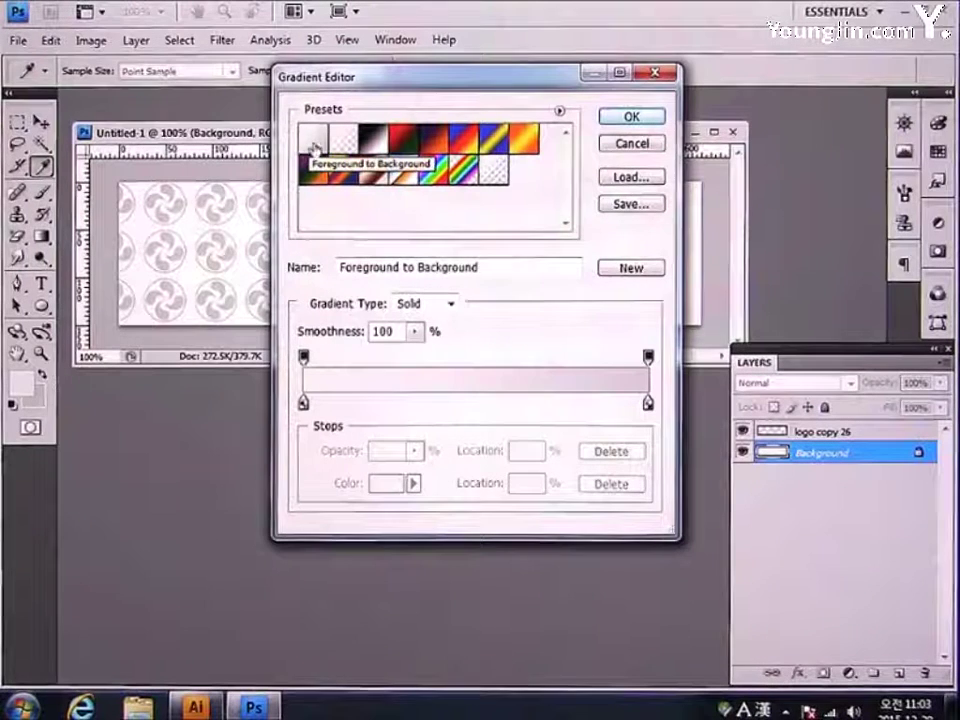
{"action": "left_click", "coordinate": [630, 119]}
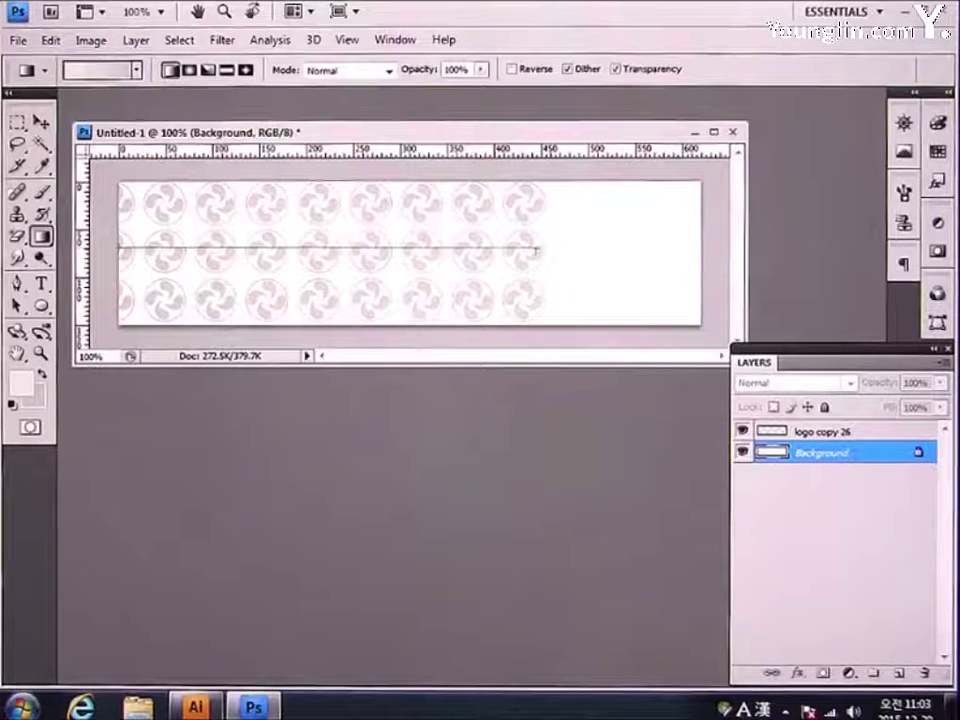
{"action": "left_click_drag", "start_coordinate": [540, 249], "coordinate": [541, 249]}
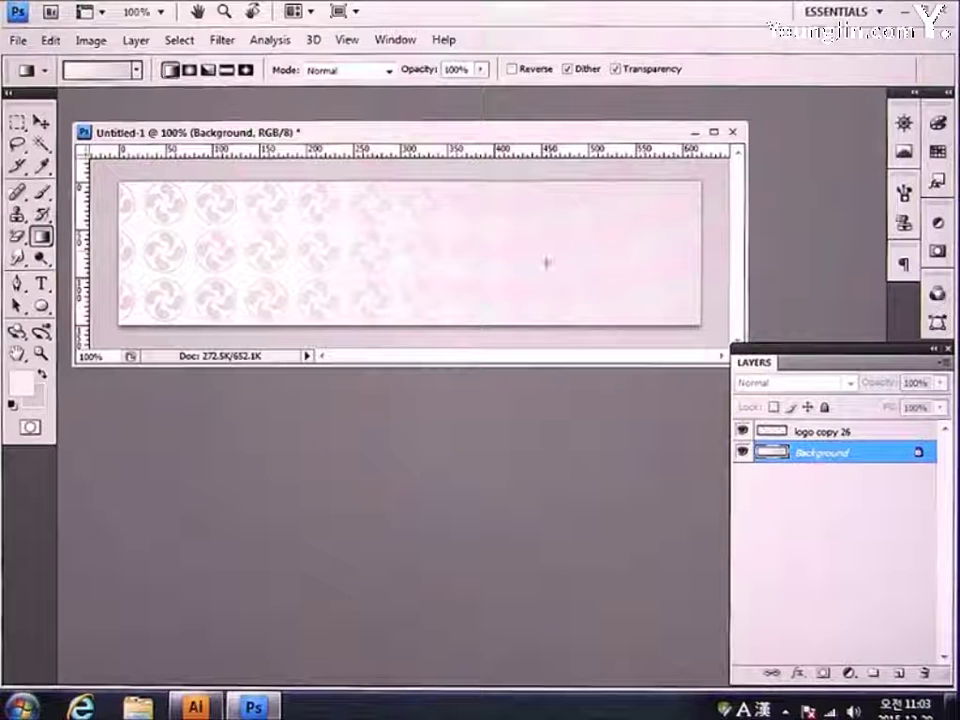
Set the opacity of the logo copy 26 pattern layer to 40%
{"action": "left_click", "coordinate": [845, 440]}
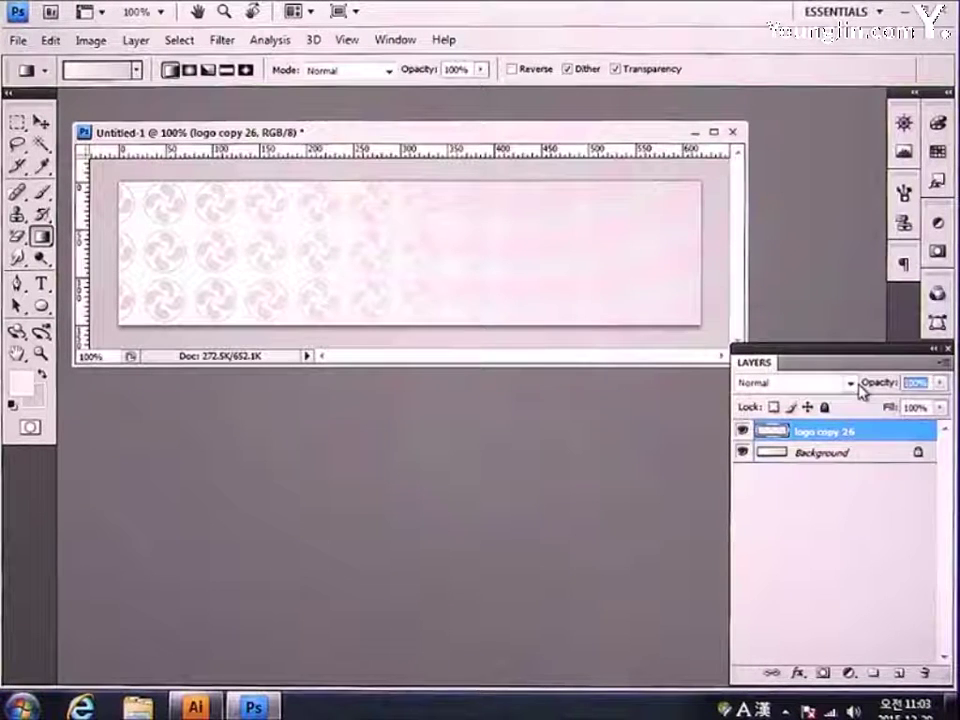
{"action": "type", "text": "40"}
{"action": "key", "text": "Return"}
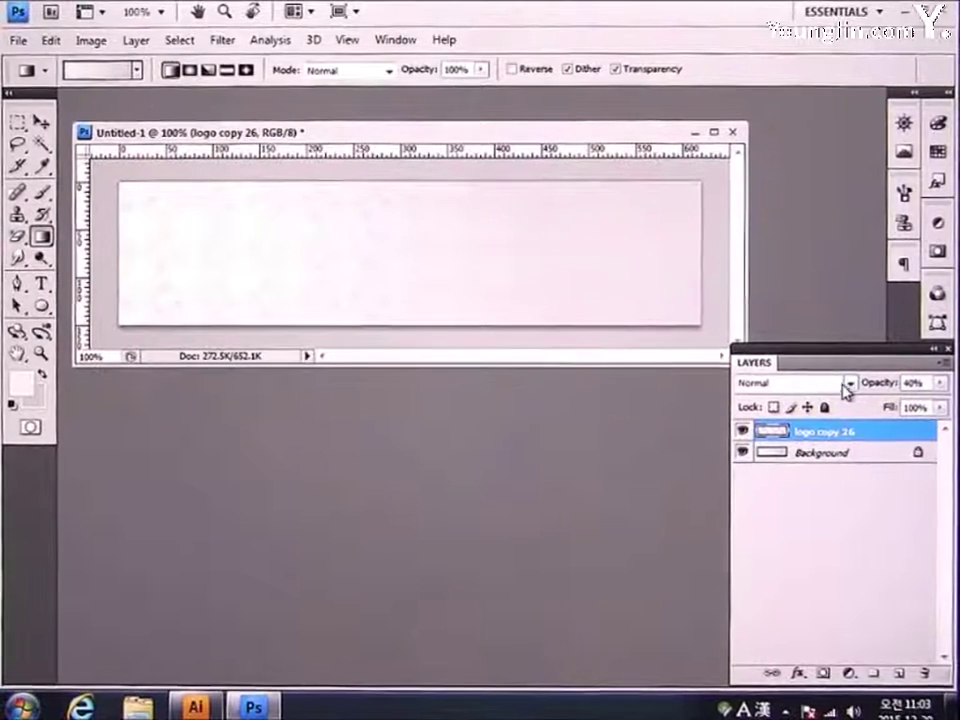
Place the logo EPS file from the ai folder into the banner document
{"action": "left_click", "coordinate": [18, 40]}
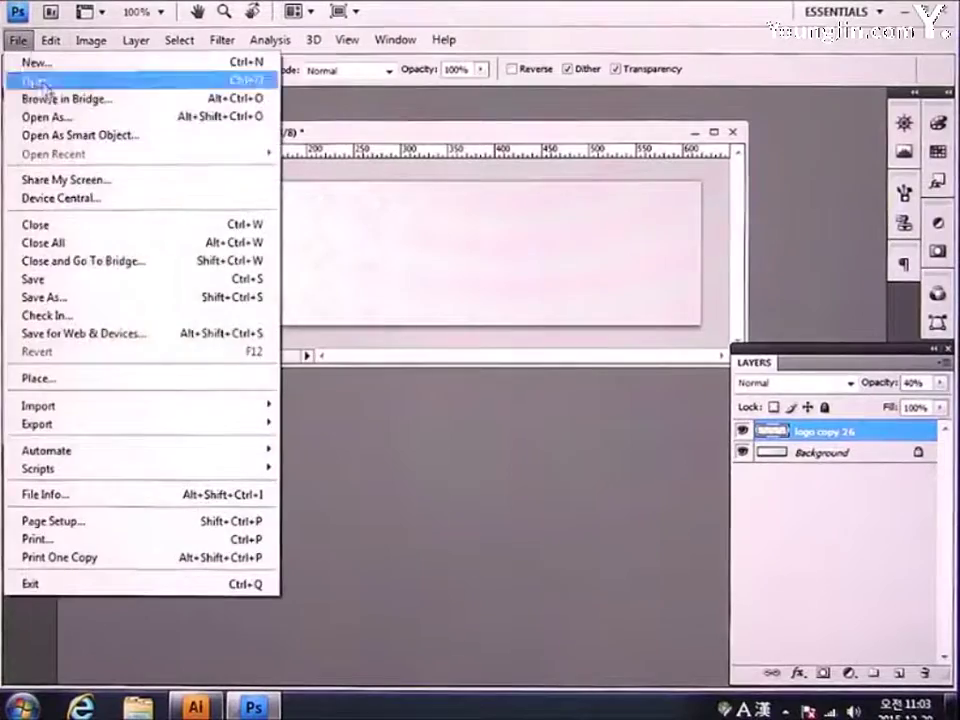
{"action": "left_click", "coordinate": [70, 380]}
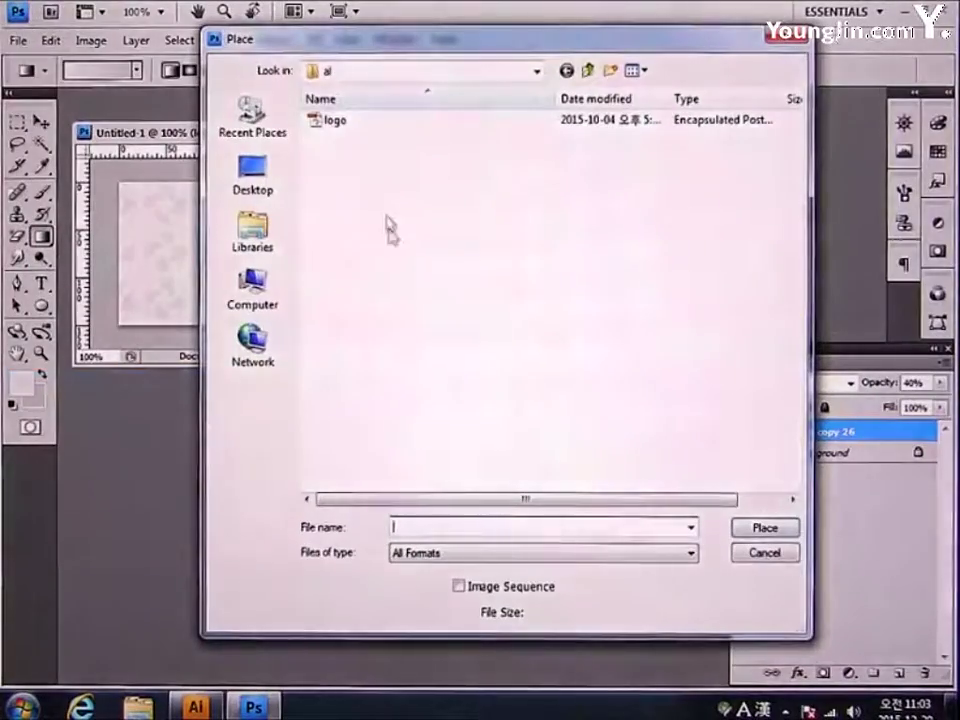
{"action": "left_click", "coordinate": [345, 121]}
{"action": "left_click", "coordinate": [758, 528]}
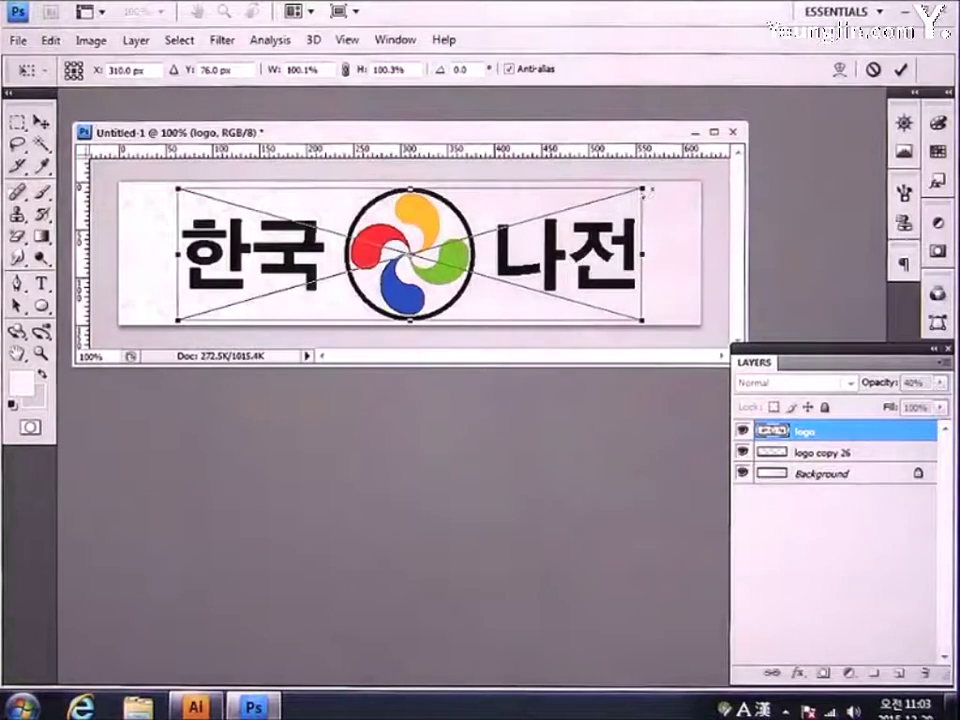
Scale the placed logo down to about 47% and position it, vertically centred, in the left part of the banner
{"action": "left_click_drag", "start_coordinate": [649, 215], "coordinate": [481, 265]}
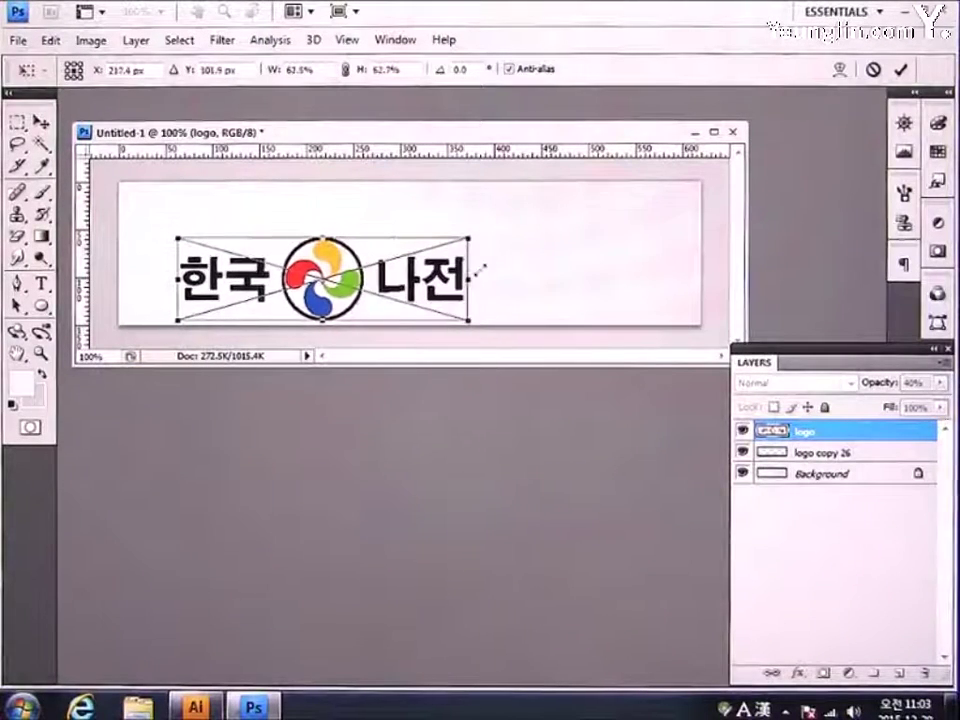
{"action": "left_click_drag", "start_coordinate": [354, 284], "coordinate": [320, 261]}
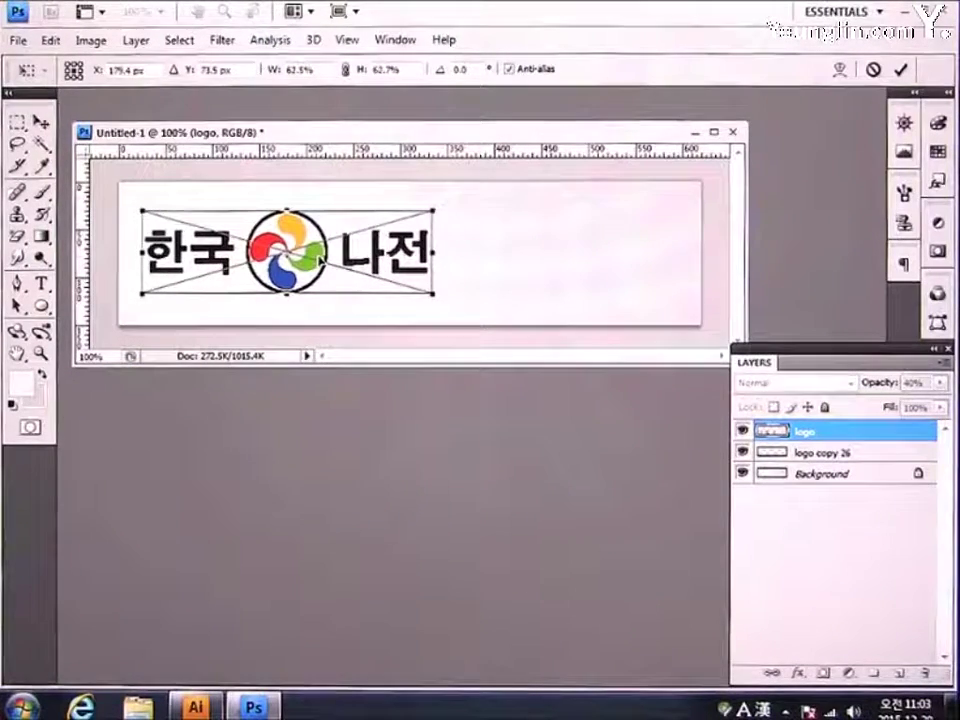
{"action": "left_click_drag", "start_coordinate": [436, 210], "coordinate": [405, 232]}
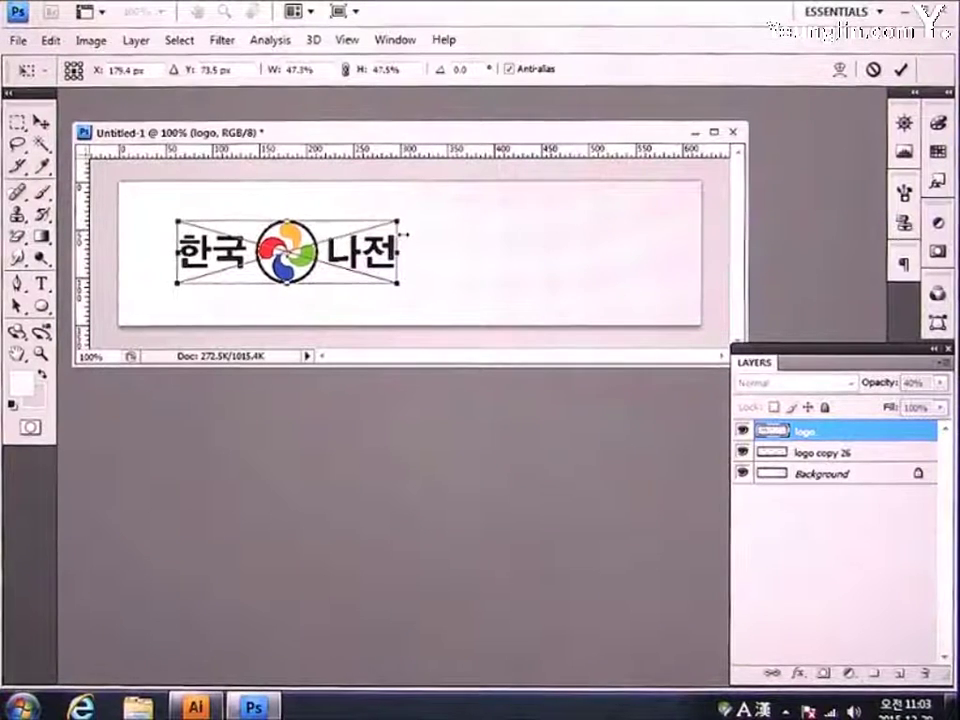
{"action": "left_click_drag", "start_coordinate": [333, 258], "coordinate": [310, 262]}
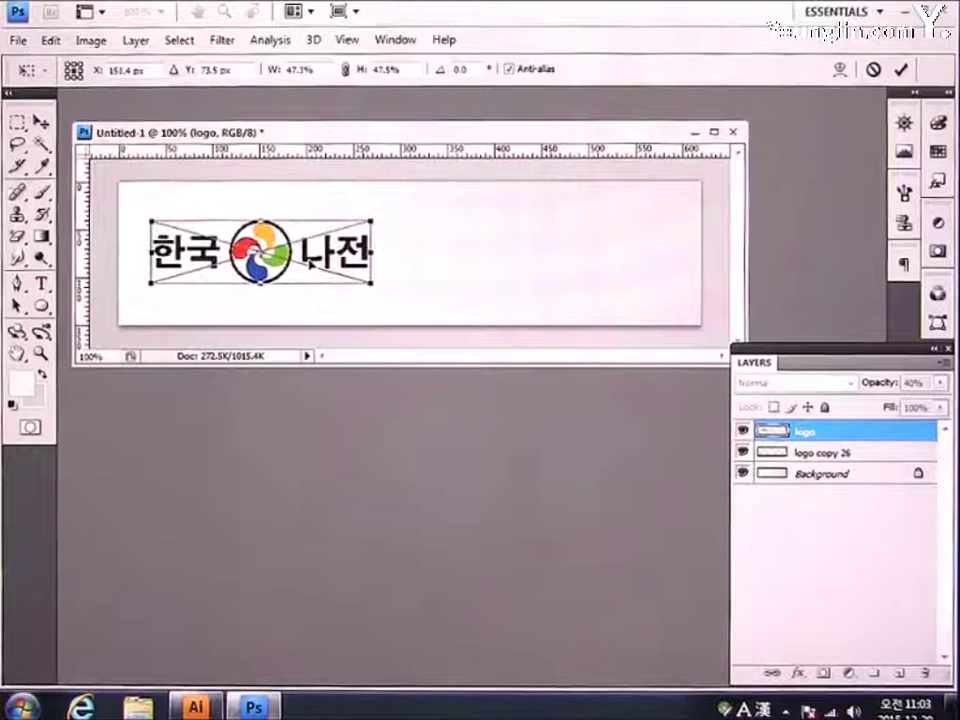
{"action": "key", "text": "Return"}
{"action": "key", "text": "g"}
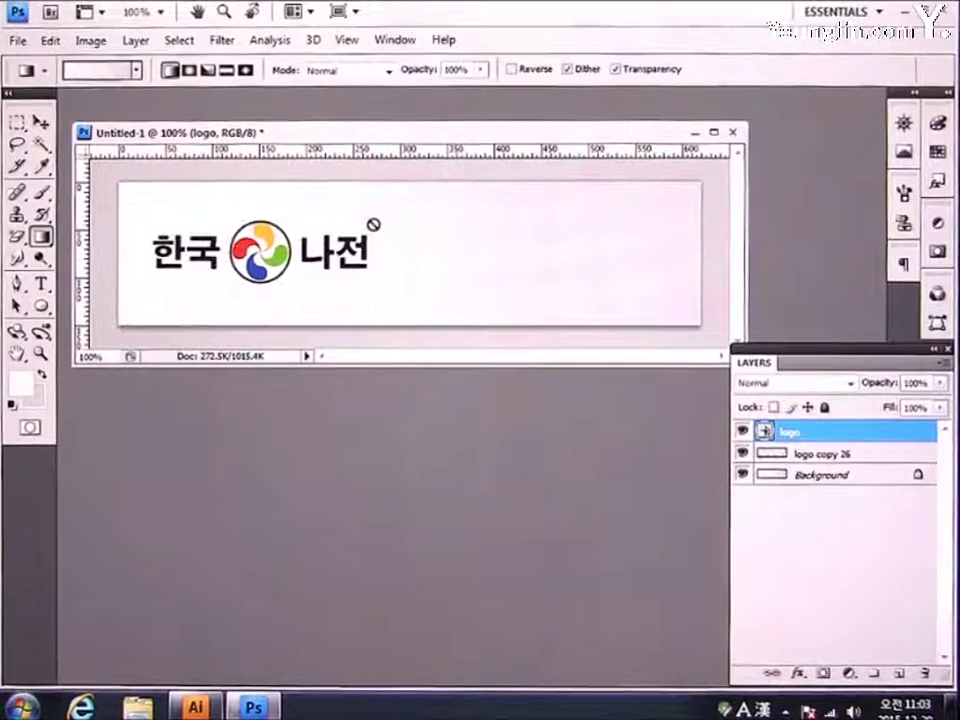
Save the banner for web with the JPEG High preset as fla_b in the 작업 folder
{"action": "left_click", "coordinate": [19, 40]}
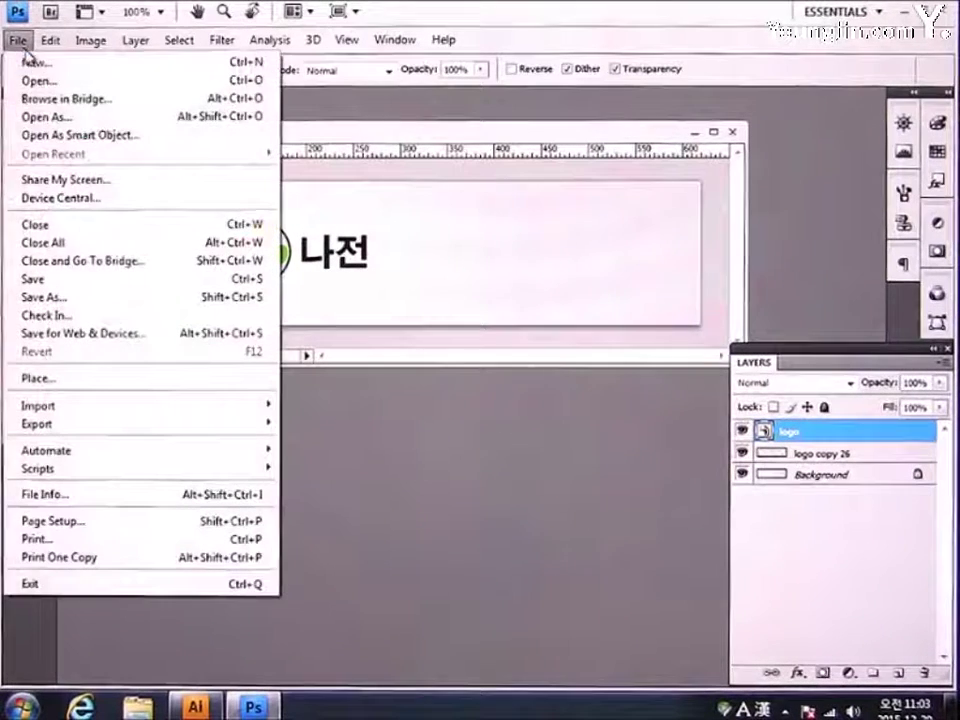
{"action": "left_click", "coordinate": [83, 338]}
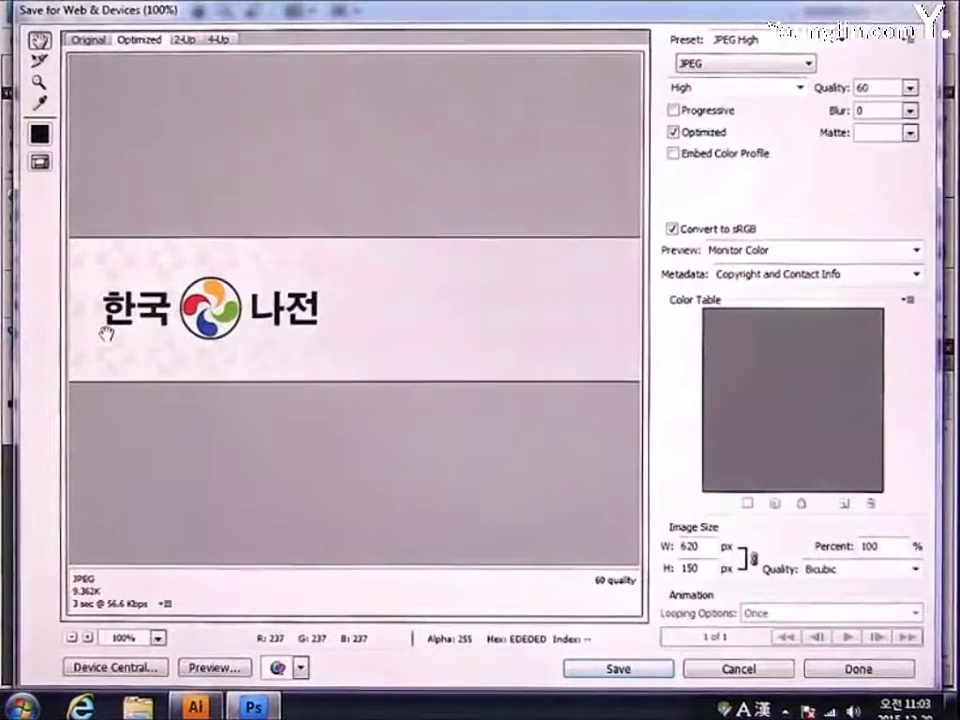
{"action": "left_click", "coordinate": [750, 42]}
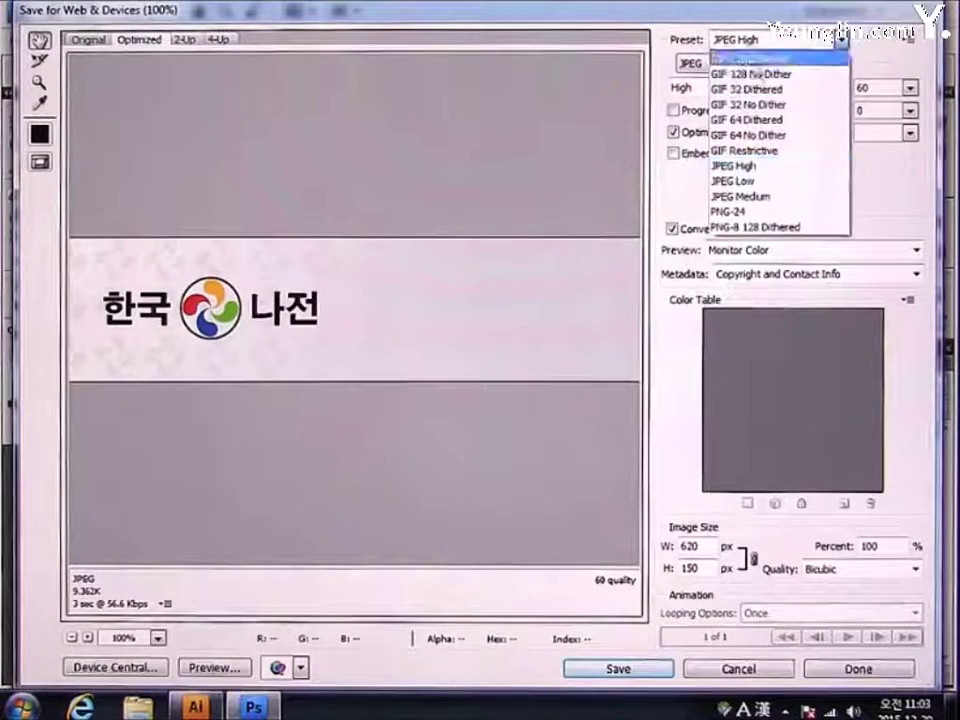
{"action": "left_click", "coordinate": [761, 172]}
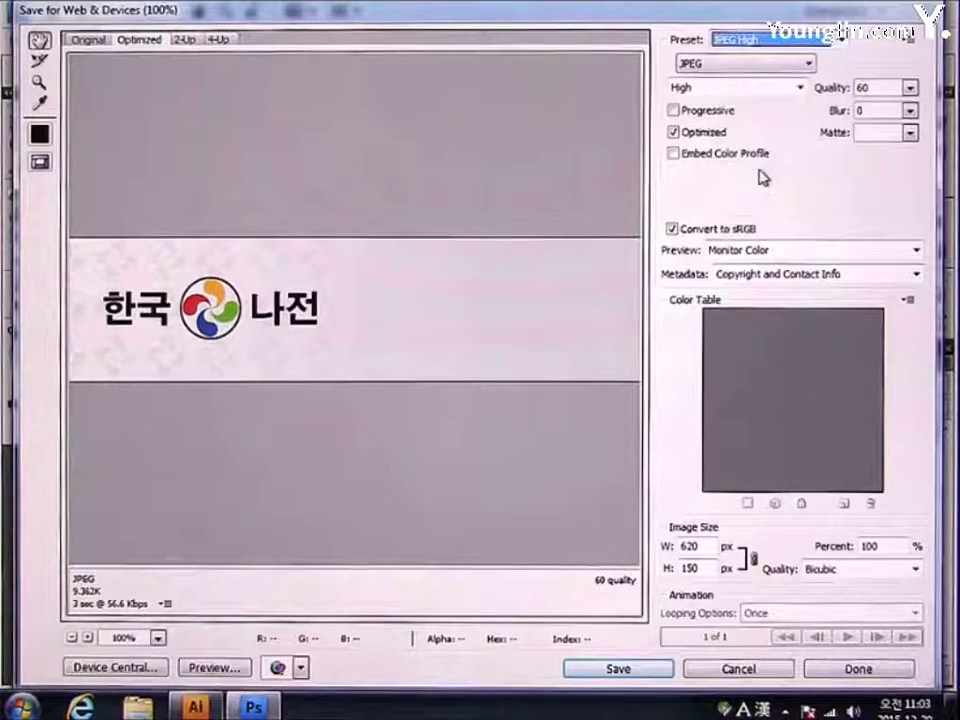
{"action": "left_click", "coordinate": [657, 670]}
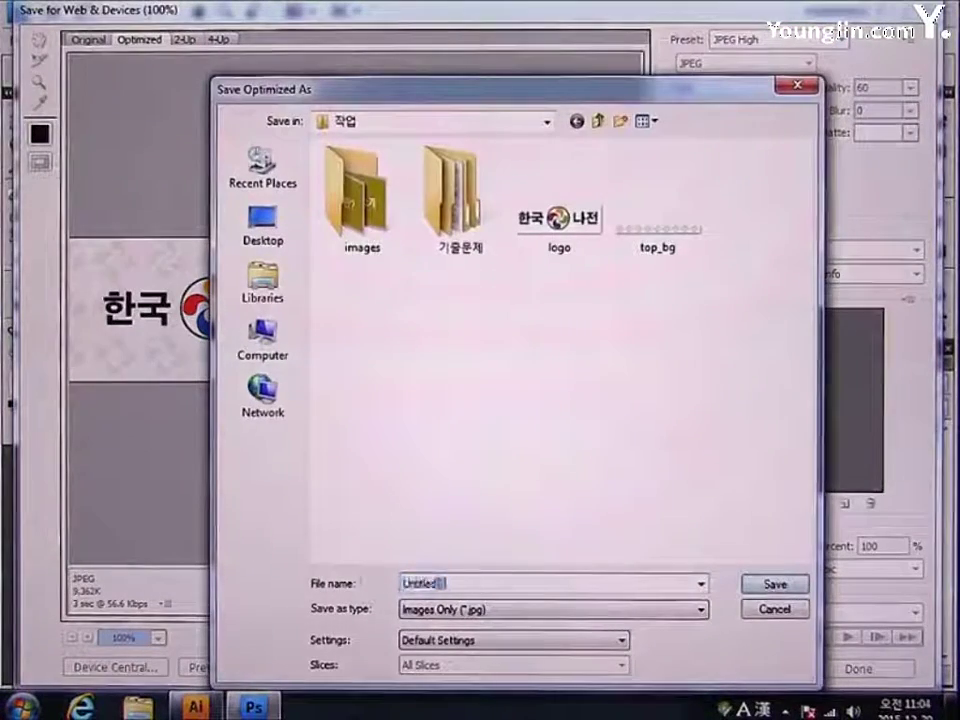
{"action": "key", "text": "BackSpace"}
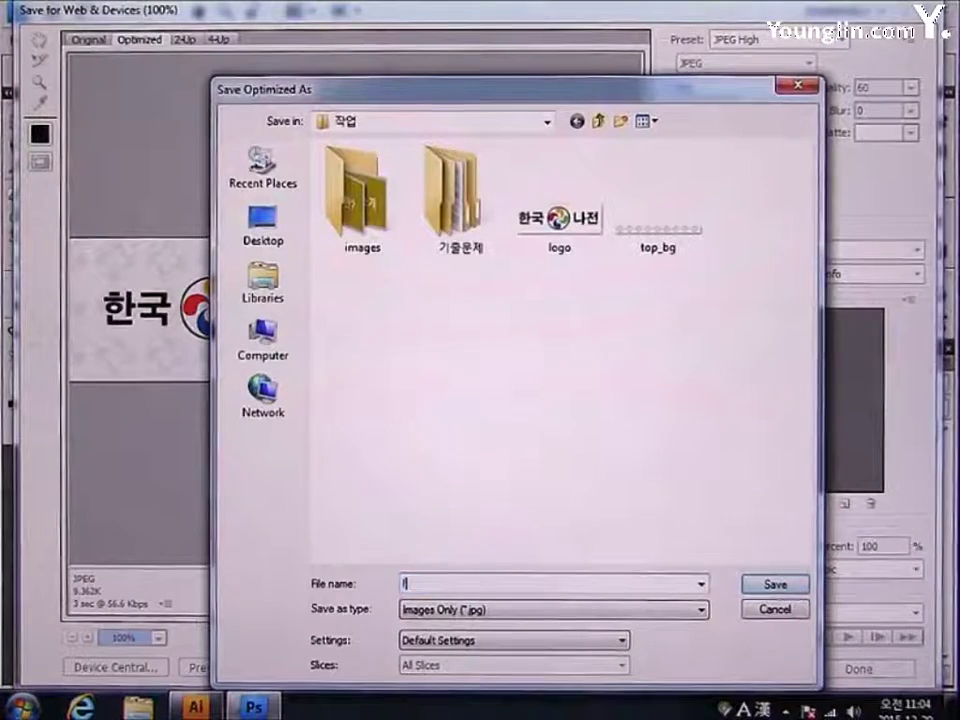
{"action": "type", "text": "fla_b"}
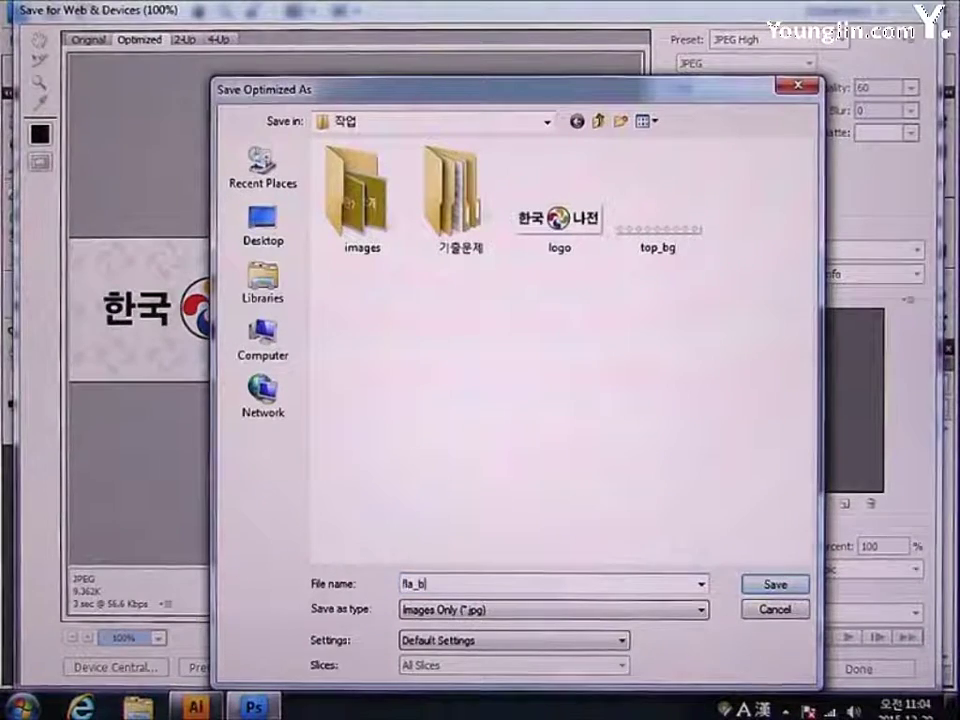
{"action": "key", "text": "Return"}
{"action": "key", "text": "Return"}
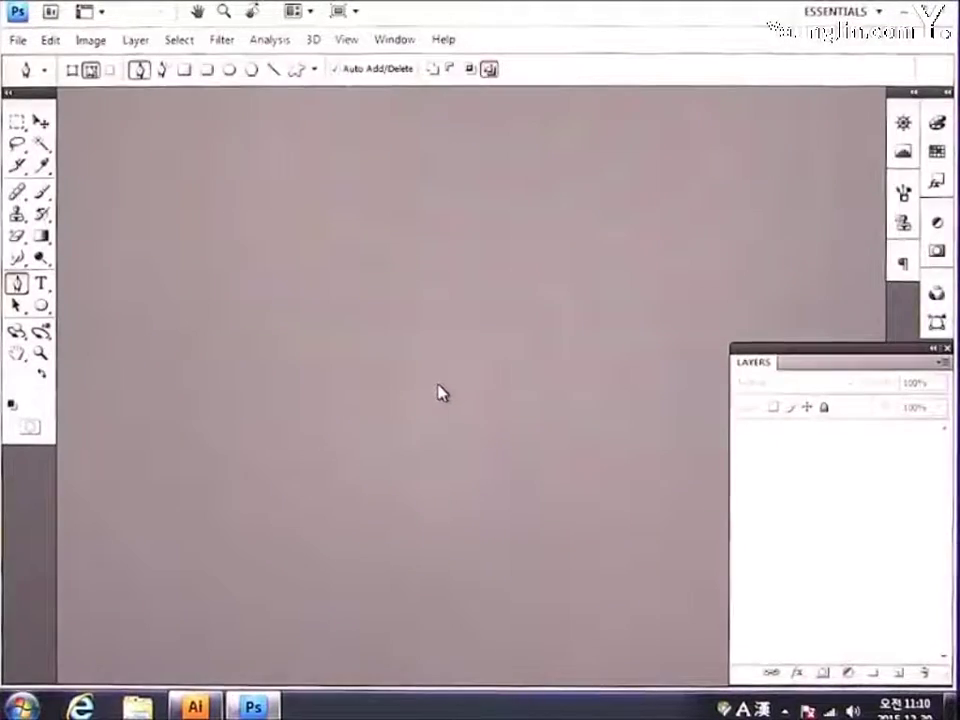
Open img1 from the source folder and convert its locked Background into a regular layer
{"action": "left_click", "coordinate": [18, 41]}
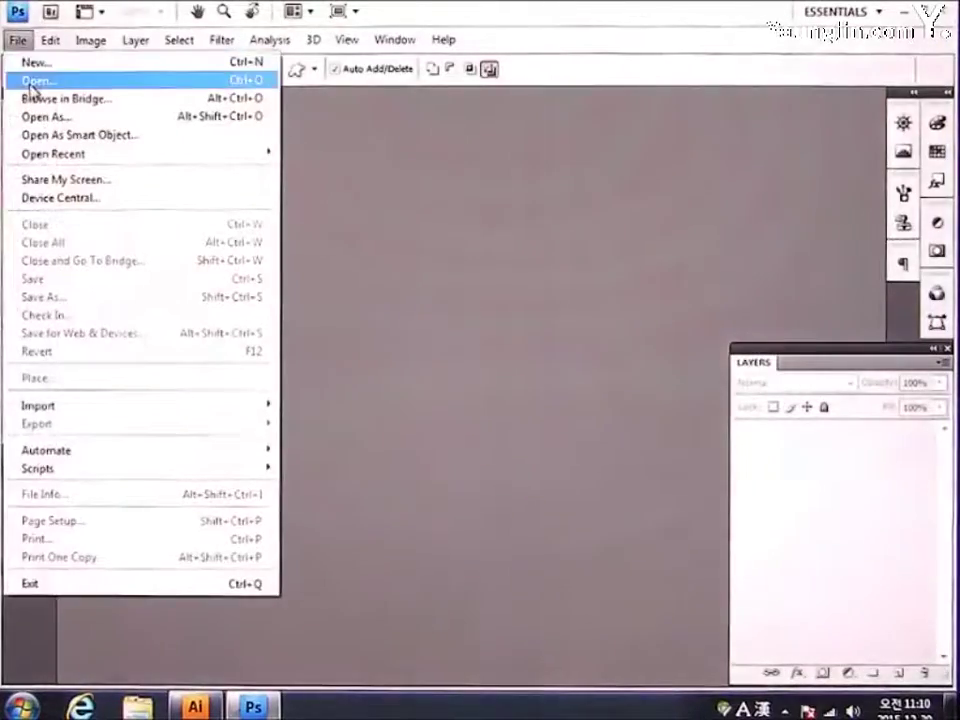
{"action": "left_click", "coordinate": [30, 80]}
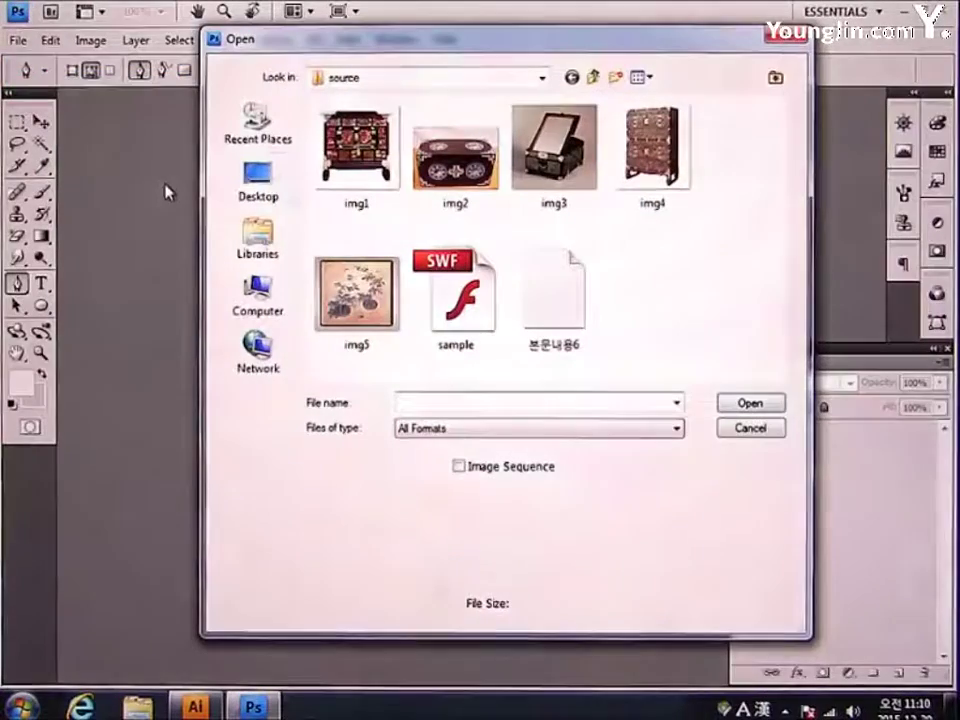
{"action": "left_click", "coordinate": [355, 150]}
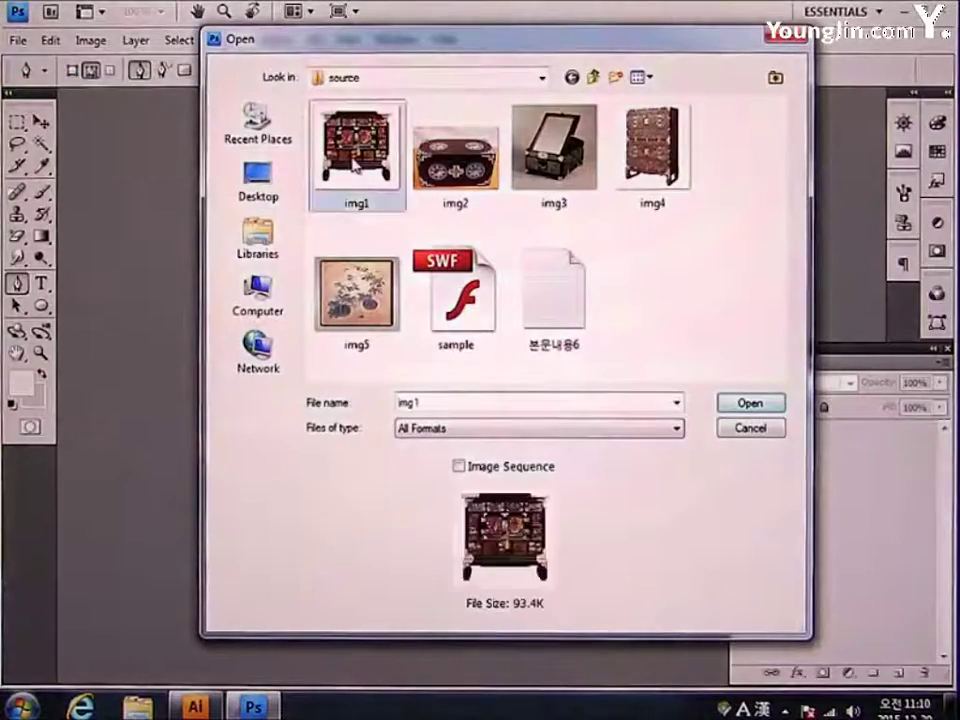
{"action": "left_click", "coordinate": [740, 405]}
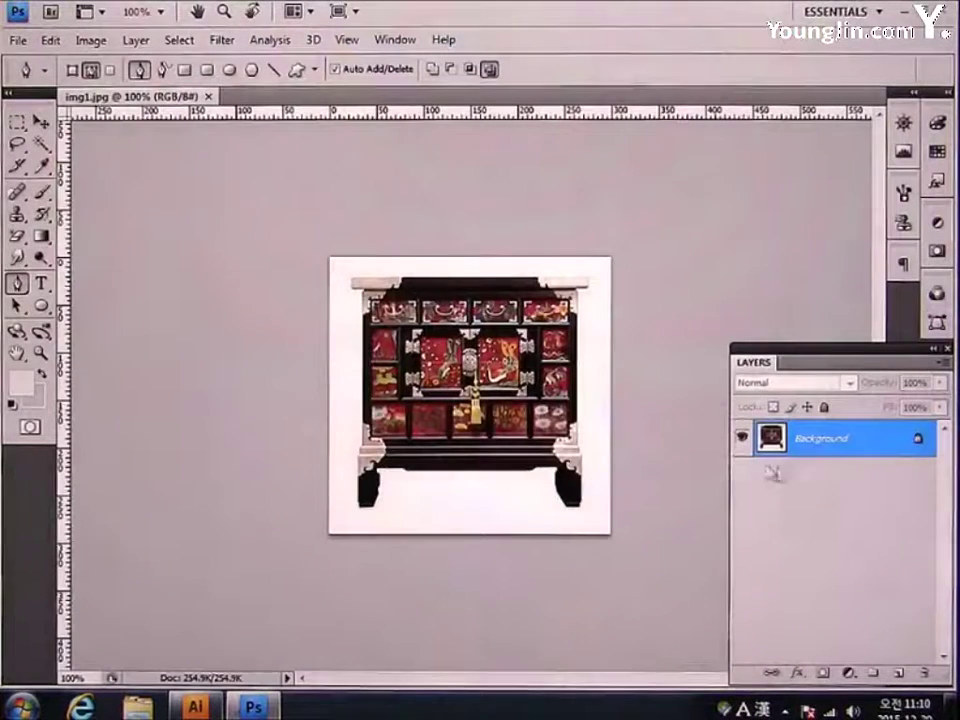
{"action": "double_click", "coordinate": [868, 449]}
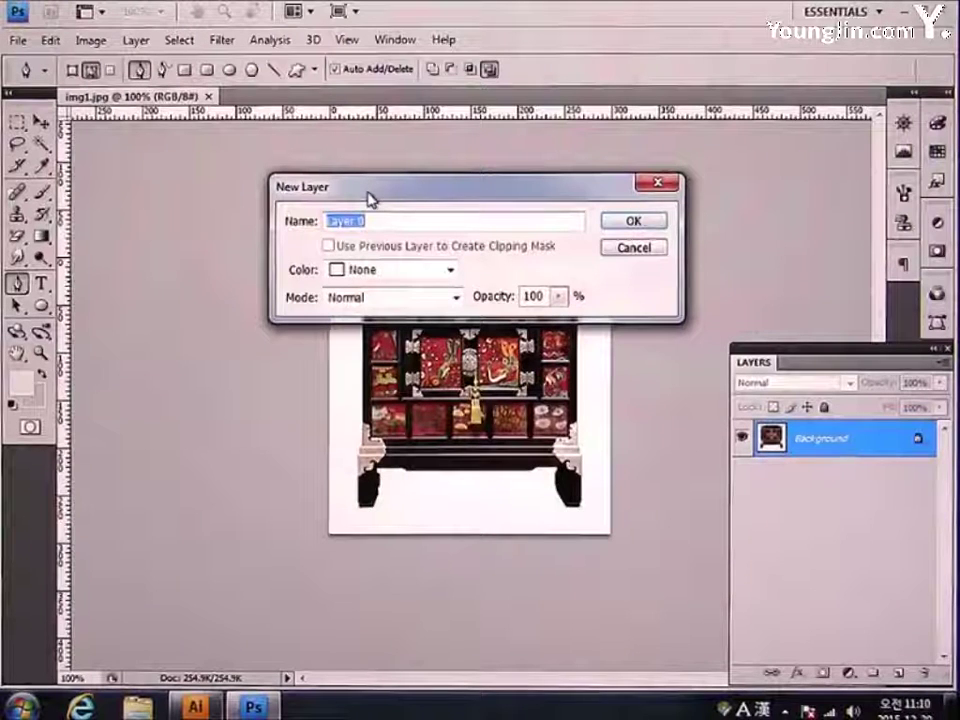
{"action": "left_click", "coordinate": [647, 228]}
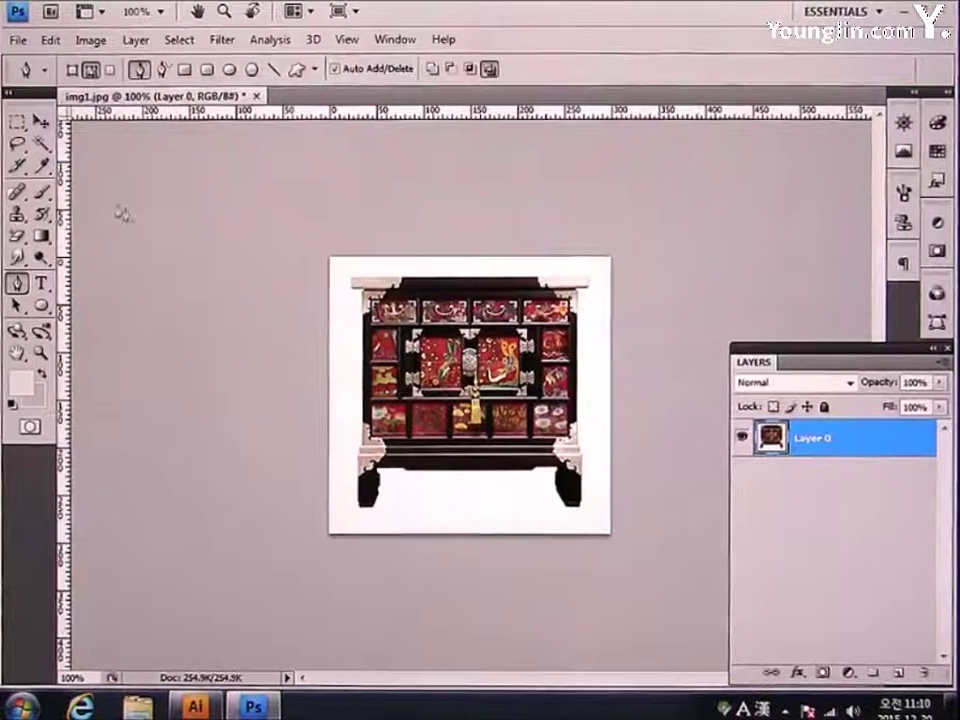
Select the white background around the chest in img1 with the Magic Wand and delete it to transparency
{"action": "left_click", "coordinate": [41, 144]}
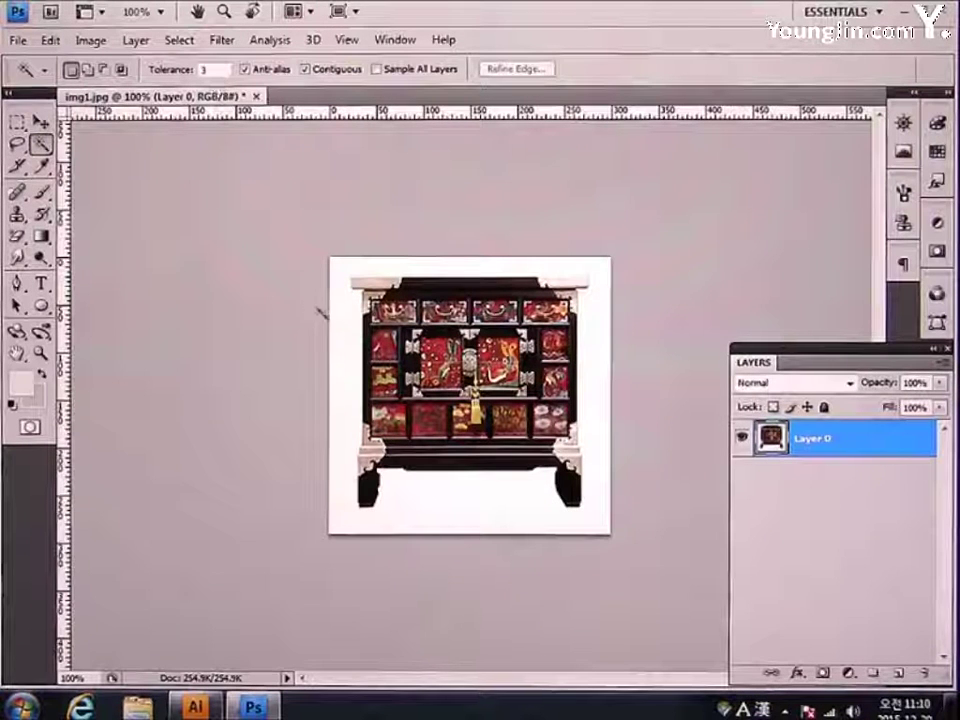
{"action": "left_click", "coordinate": [357, 330]}
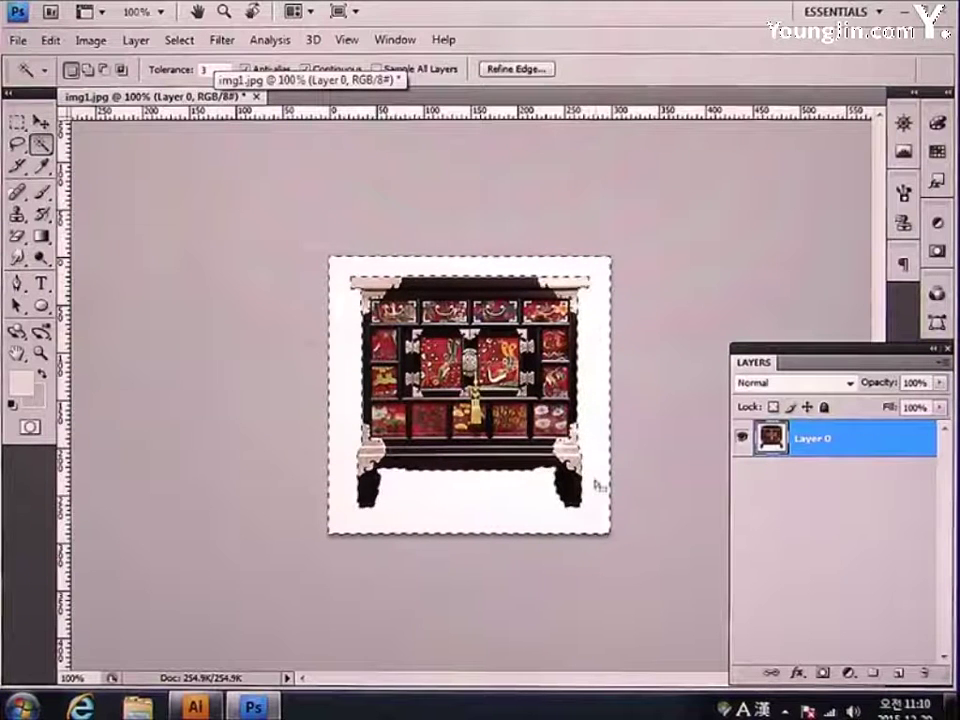
{"action": "key", "text": "Delete"}
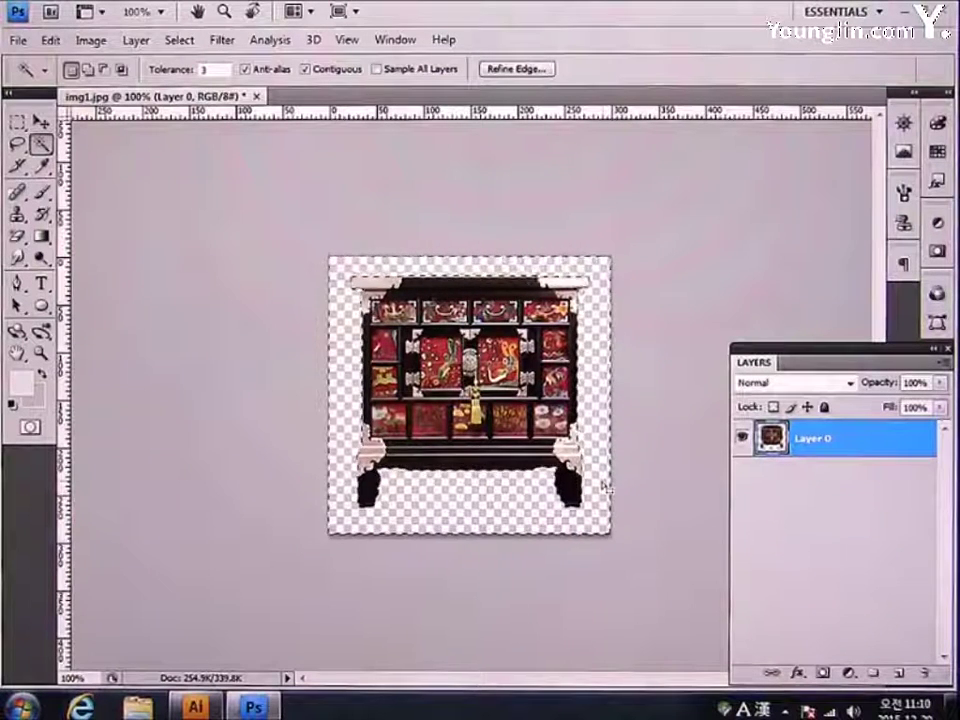
Trim the transparent pixels from all four sides of img1 and clear the selection
{"action": "left_click", "coordinate": [97, 47]}
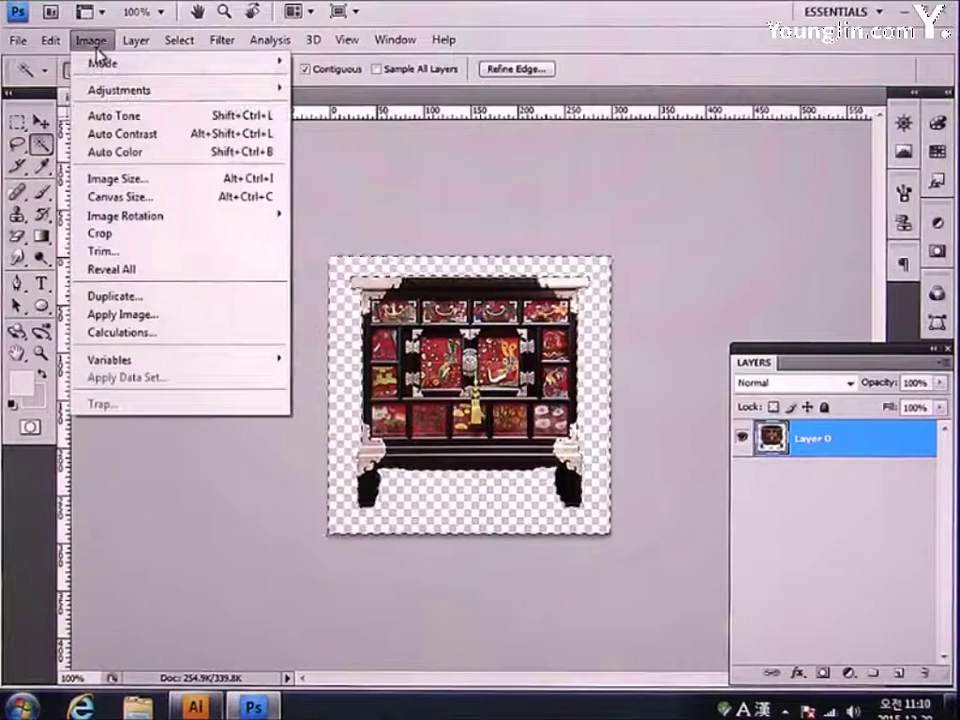
{"action": "left_click", "coordinate": [146, 251]}
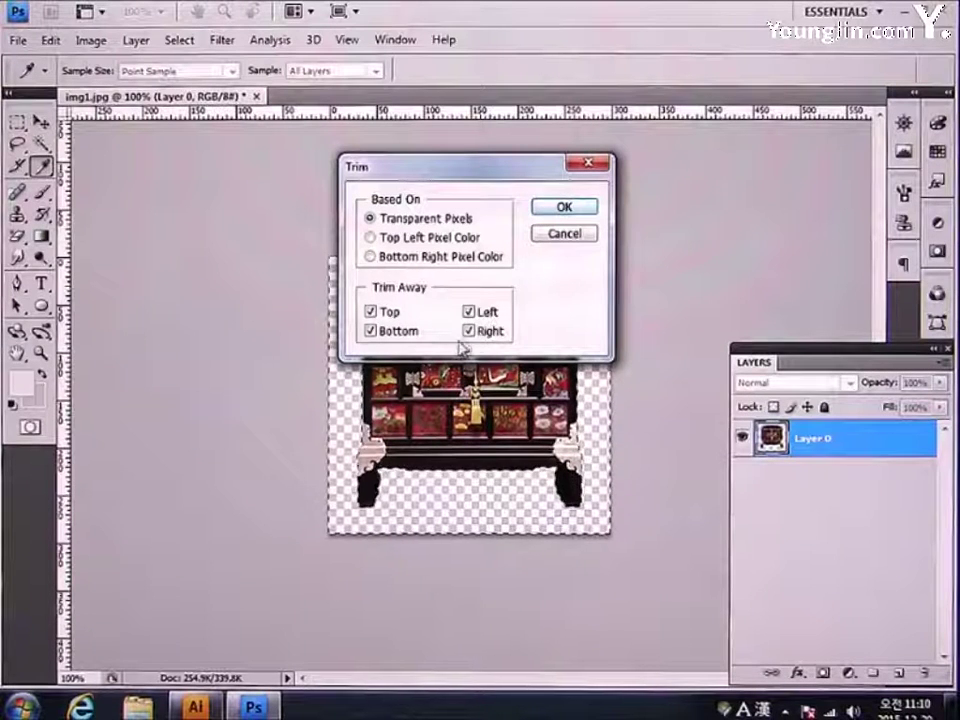
{"action": "left_click", "coordinate": [567, 215]}
{"action": "key", "text": "w"}
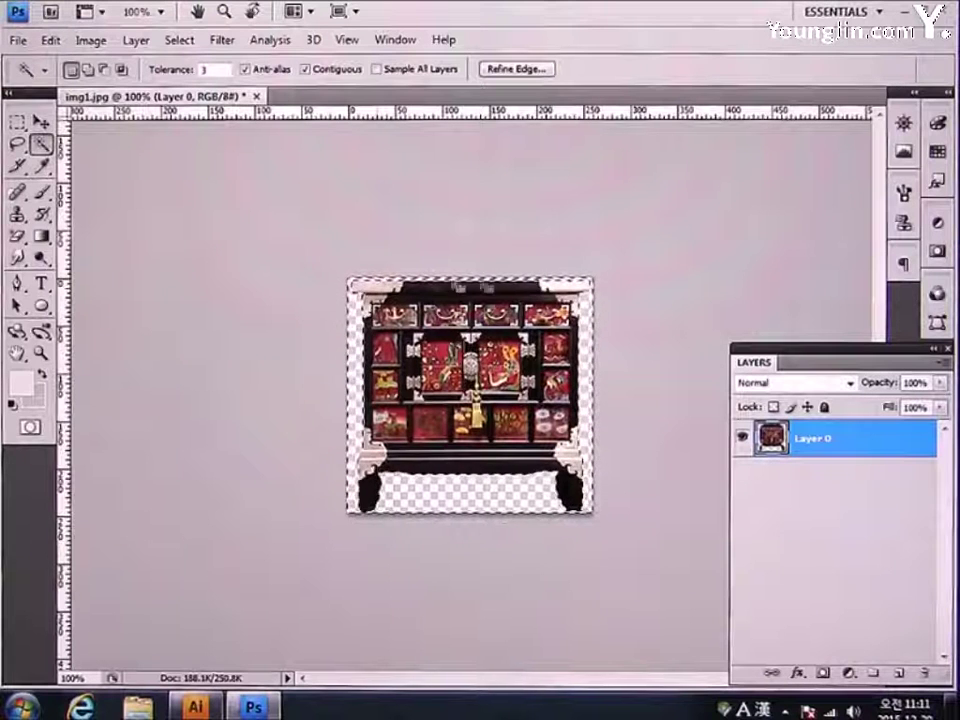
{"action": "key", "text": "ctrl+d"}
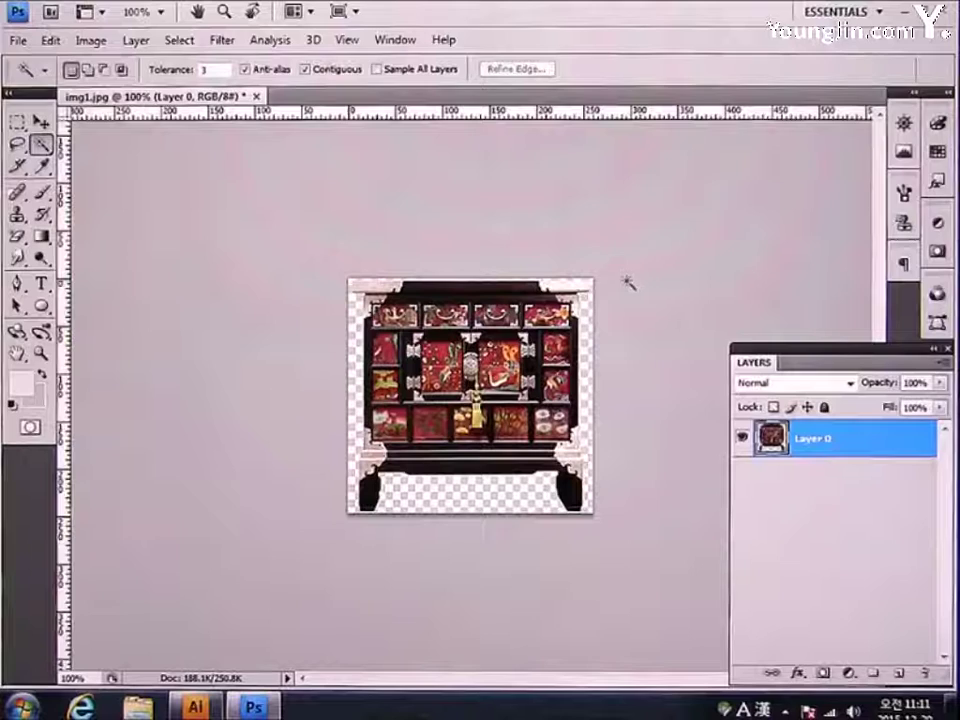
Save the chest cutout for web with the PNG-24 preset as img1 in the 작업 folder, and close the document without saving changes
{"action": "left_click", "coordinate": [18, 40]}
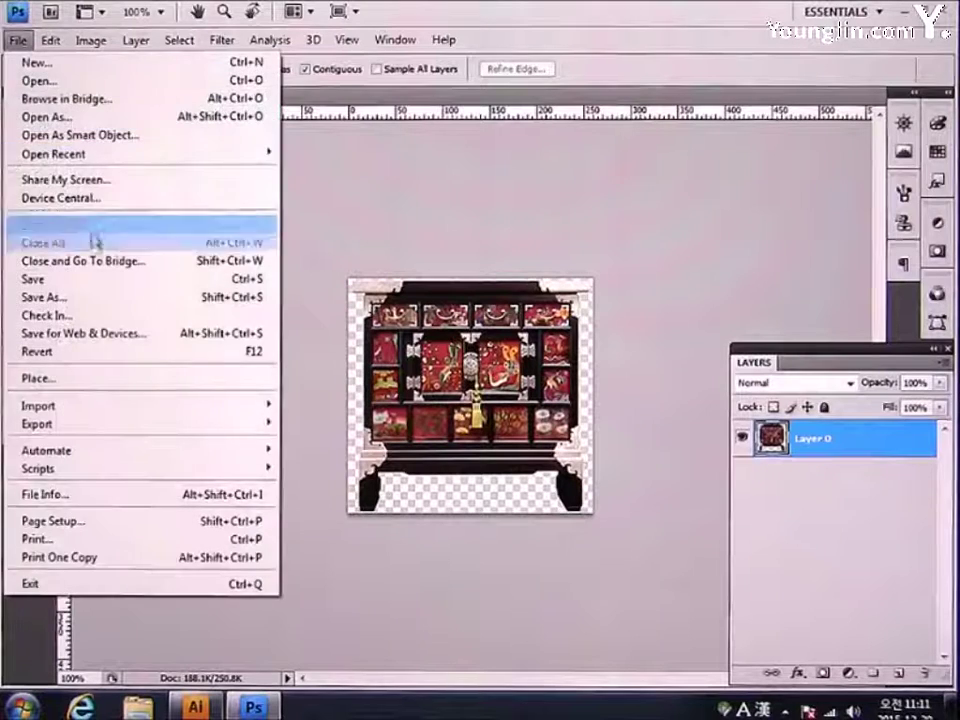
{"action": "left_click", "coordinate": [111, 336]}
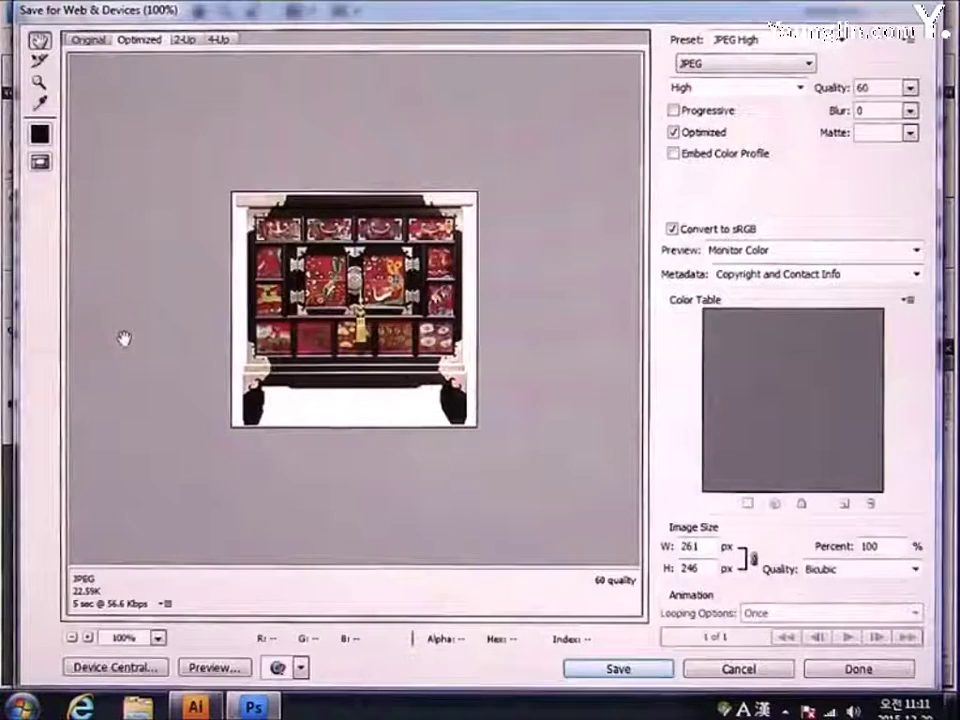
{"action": "left_click", "coordinate": [768, 43]}
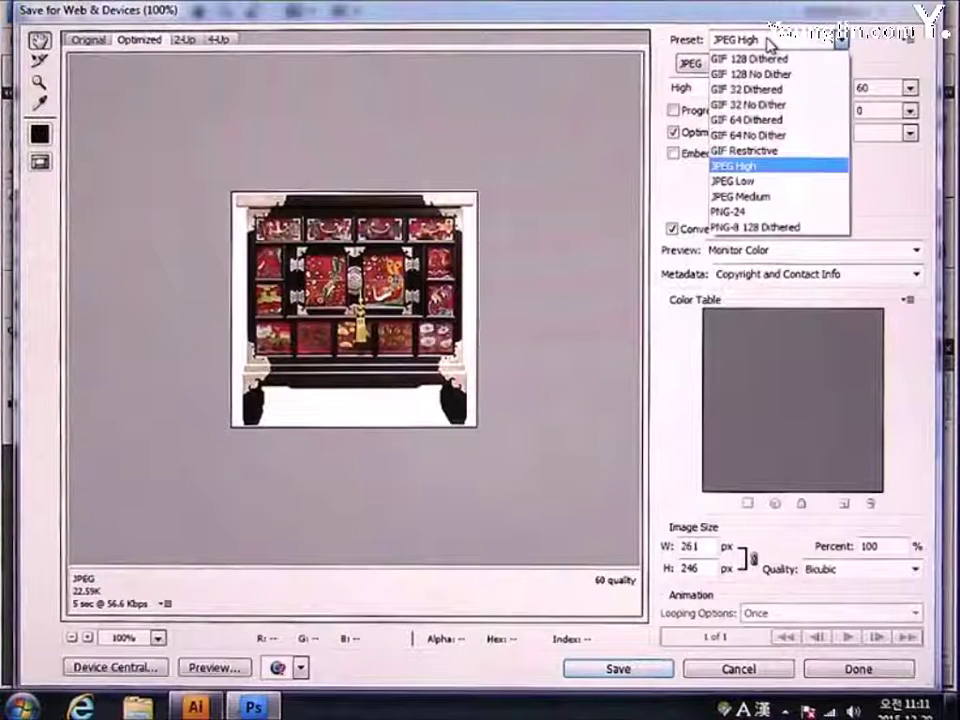
{"action": "left_click", "coordinate": [745, 212]}
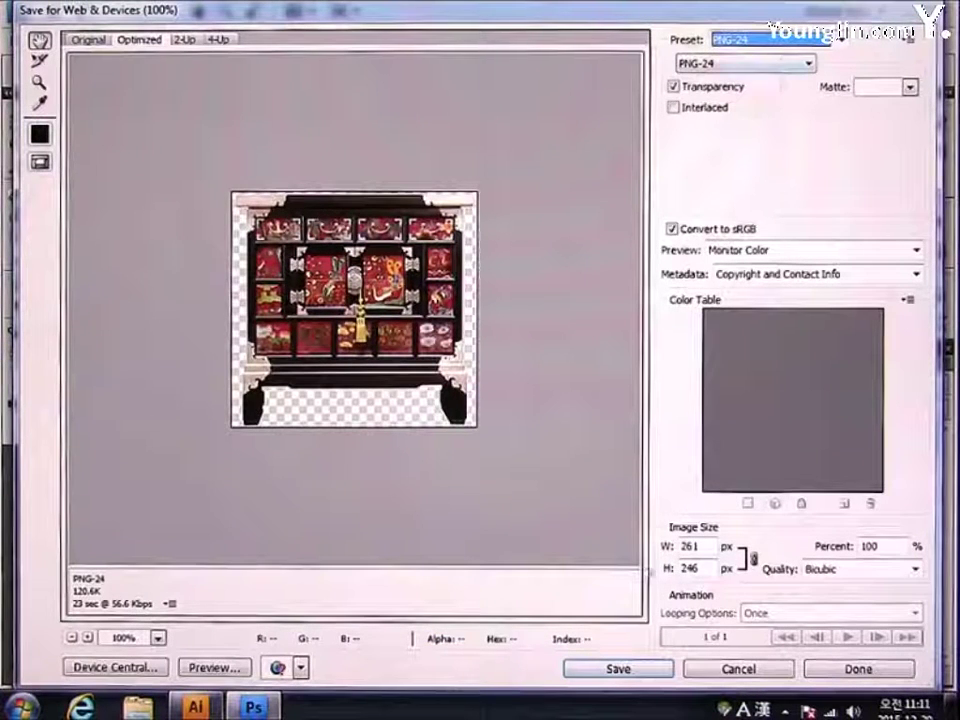
{"action": "left_click", "coordinate": [620, 670]}
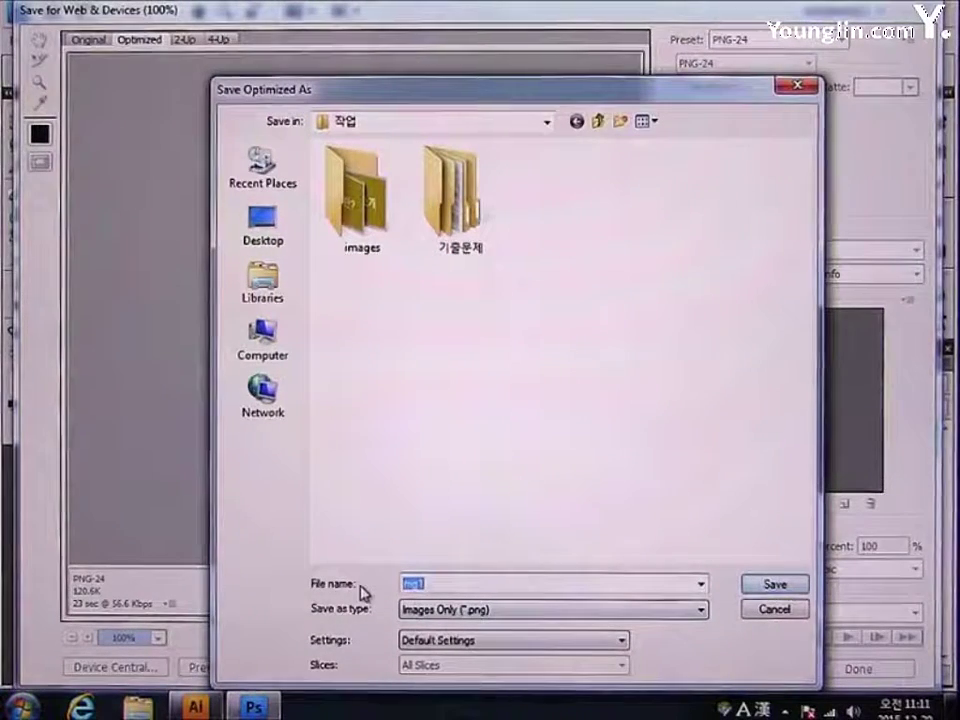
{"action": "type", "text": "img6"}
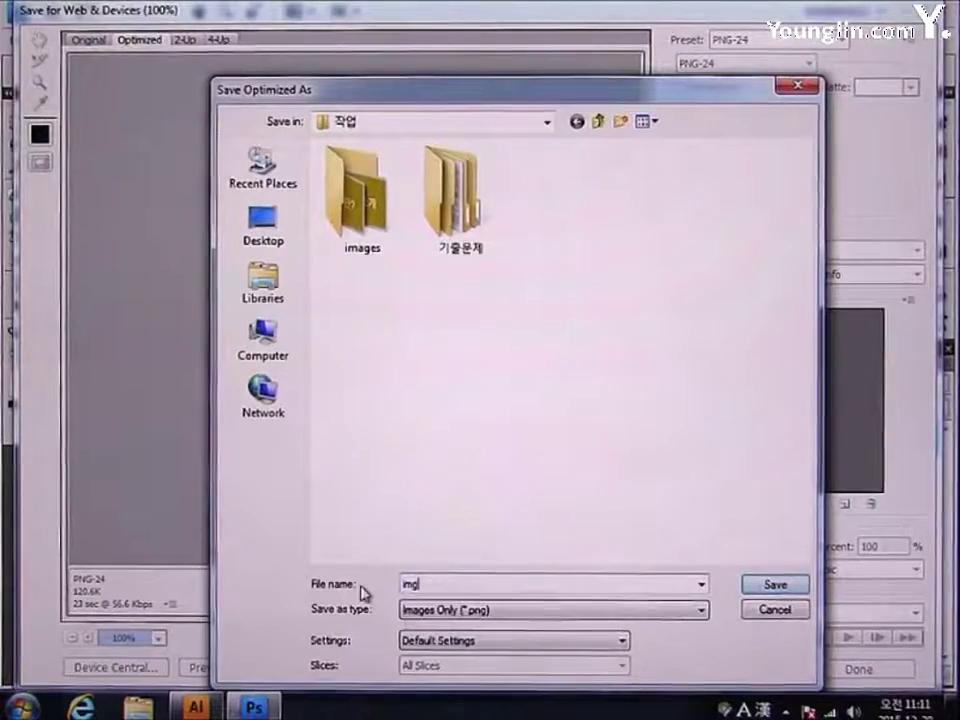
{"action": "key", "text": "Return"}
{"action": "key", "text": "Return"}
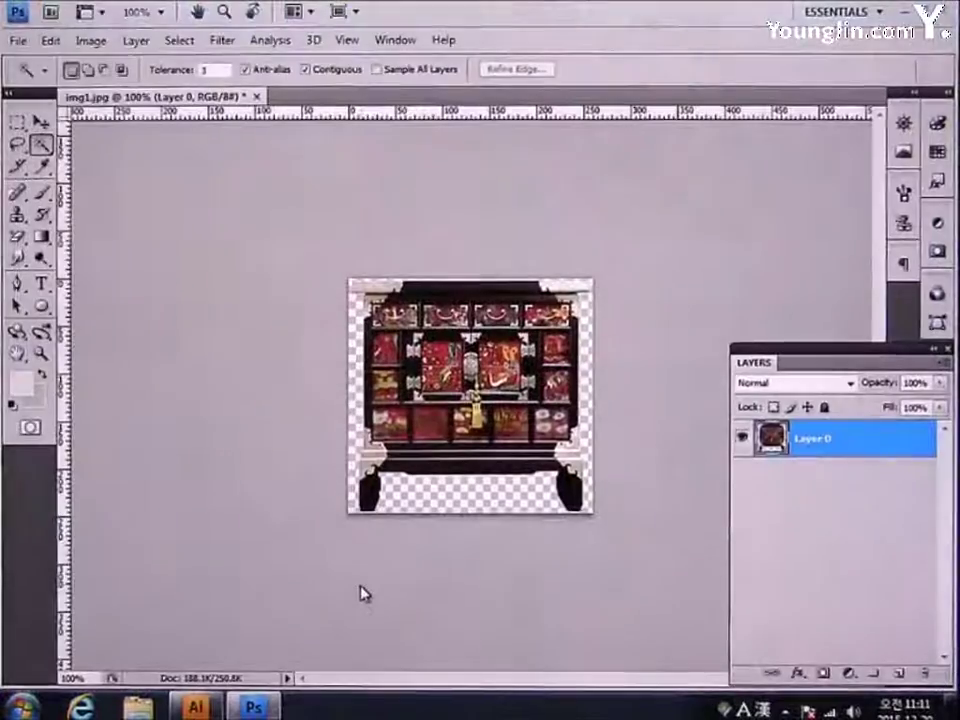
{"action": "left_click", "coordinate": [256, 95]}
{"action": "left_click", "coordinate": [435, 262]}
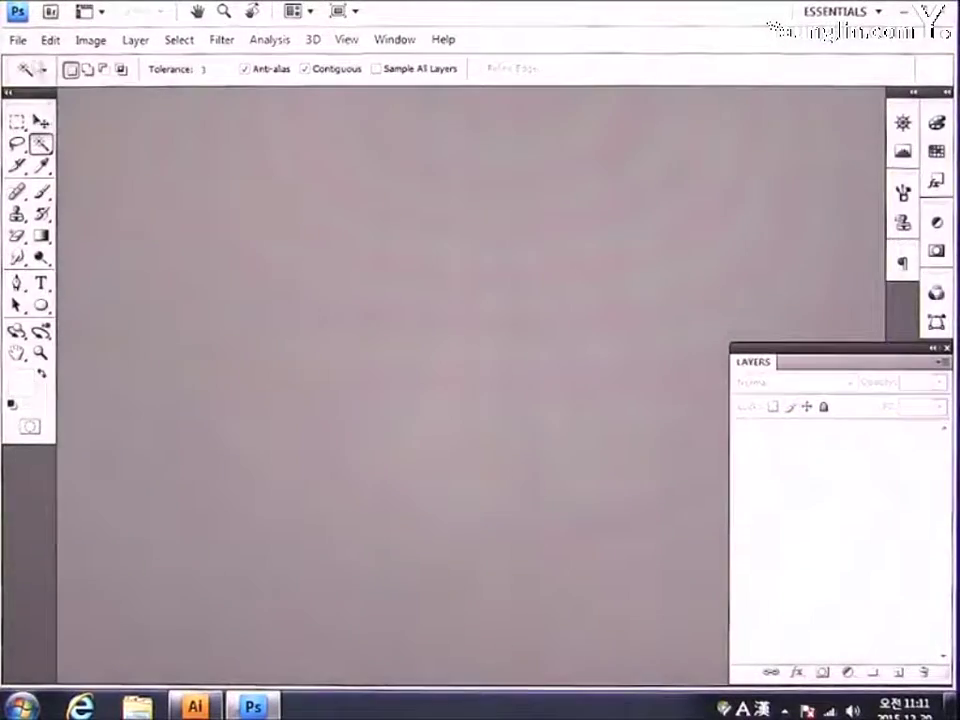
Open img2 from the source folder and convert its locked Background into a regular layer
{"action": "left_click", "coordinate": [17, 39]}
{"action": "left_click", "coordinate": [39, 79]}
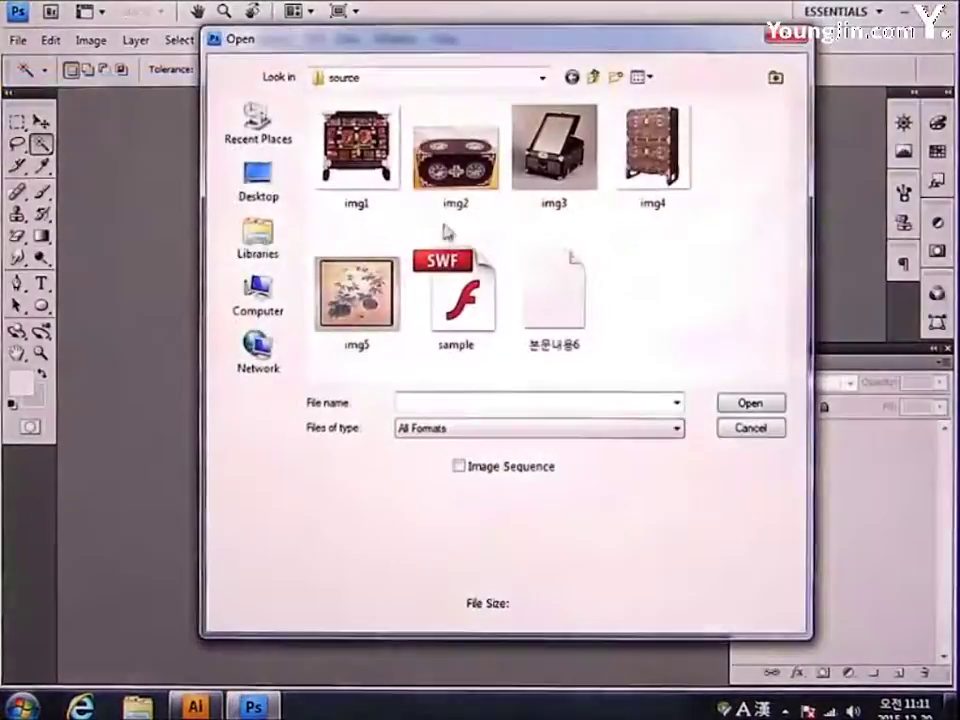
{"action": "left_click", "coordinate": [455, 160]}
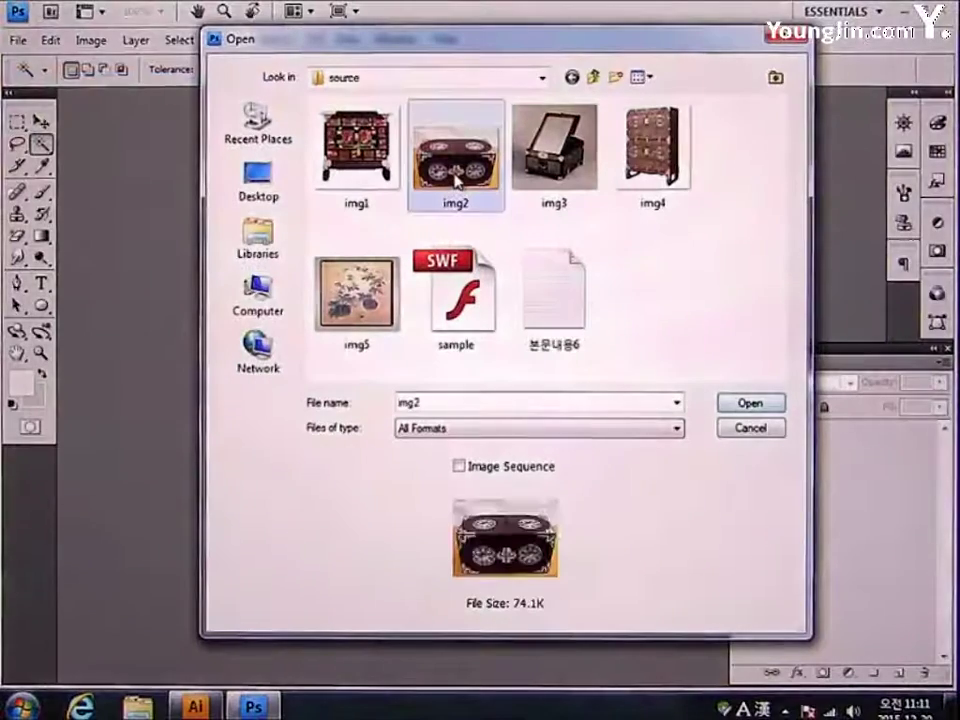
{"action": "left_click", "coordinate": [745, 404]}
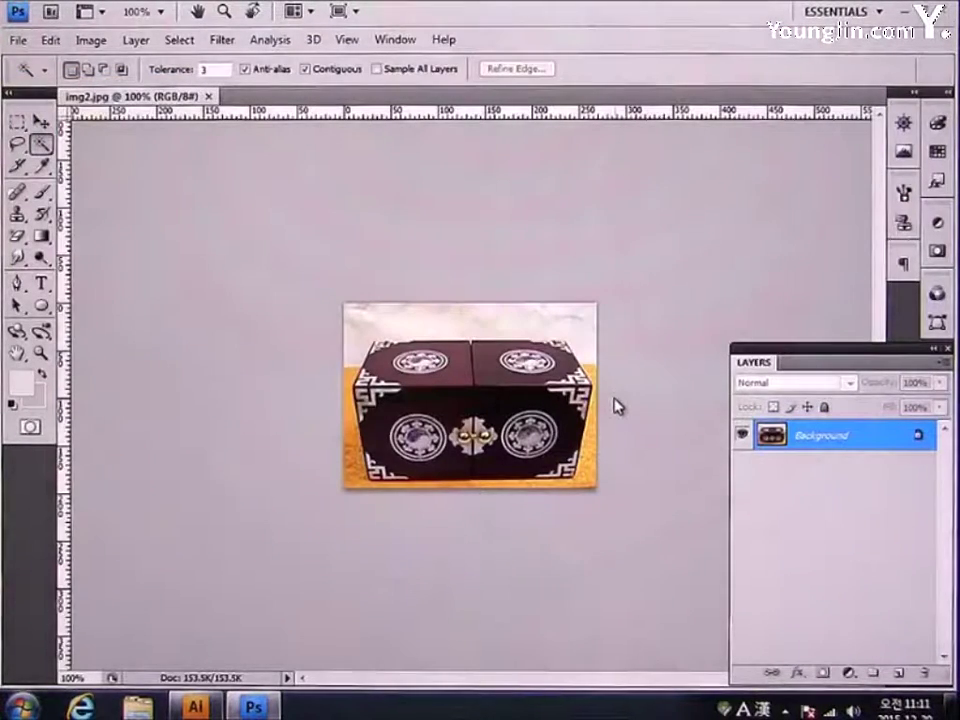
{"action": "double_click", "coordinate": [879, 437]}
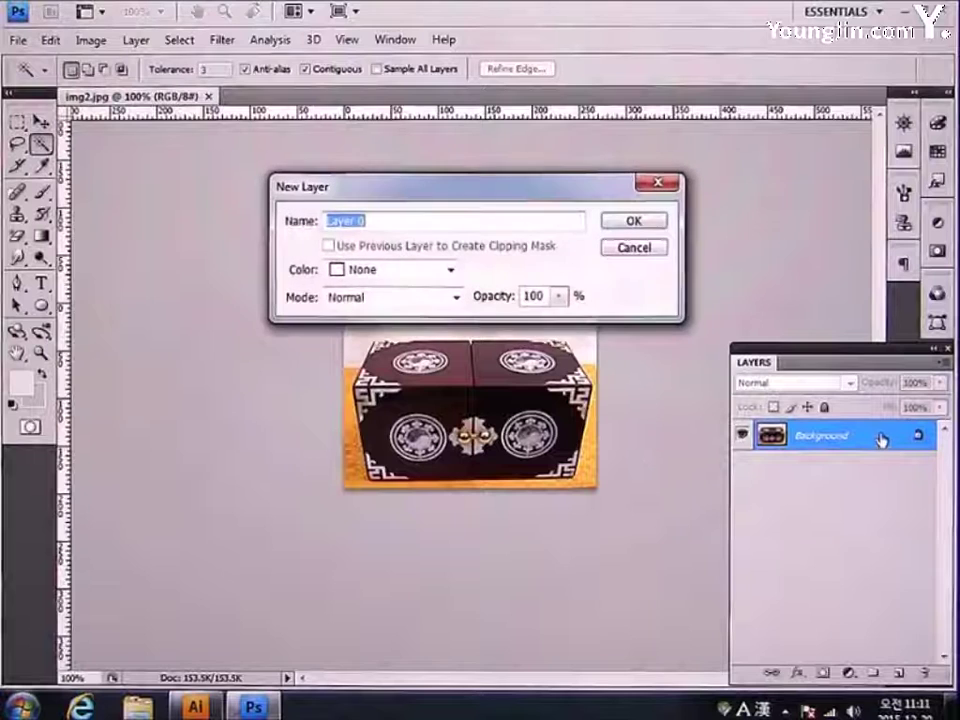
{"action": "left_click", "coordinate": [633, 221]}
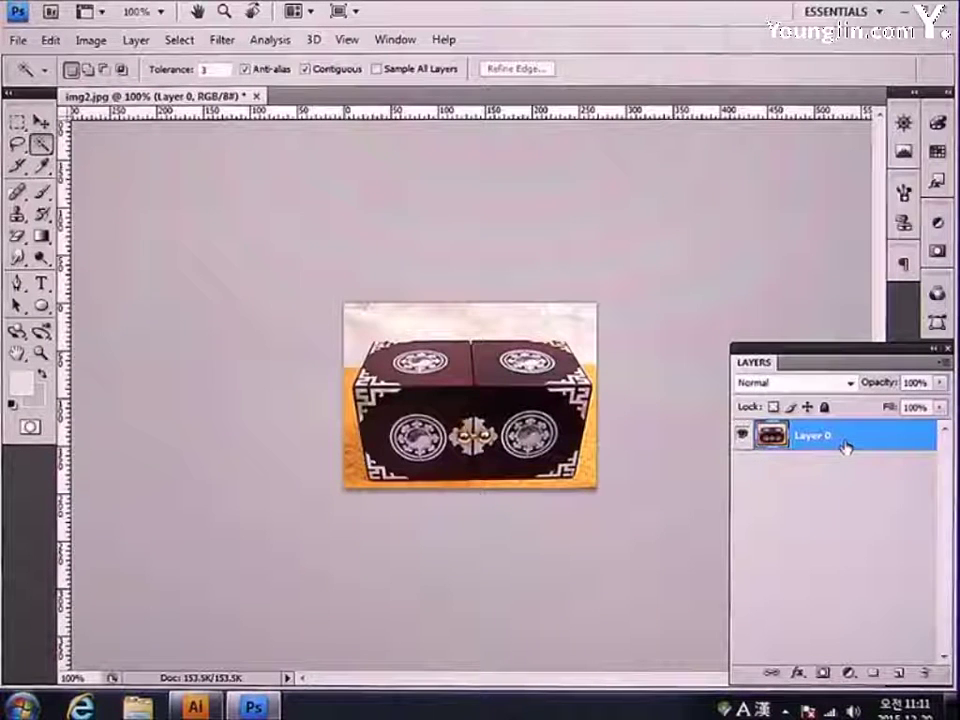
Outline the lacquer box in img2 with the Pen tool, turn the path into a selection, invert it and delete the surroundings
{"action": "left_click", "coordinate": [17, 285]}
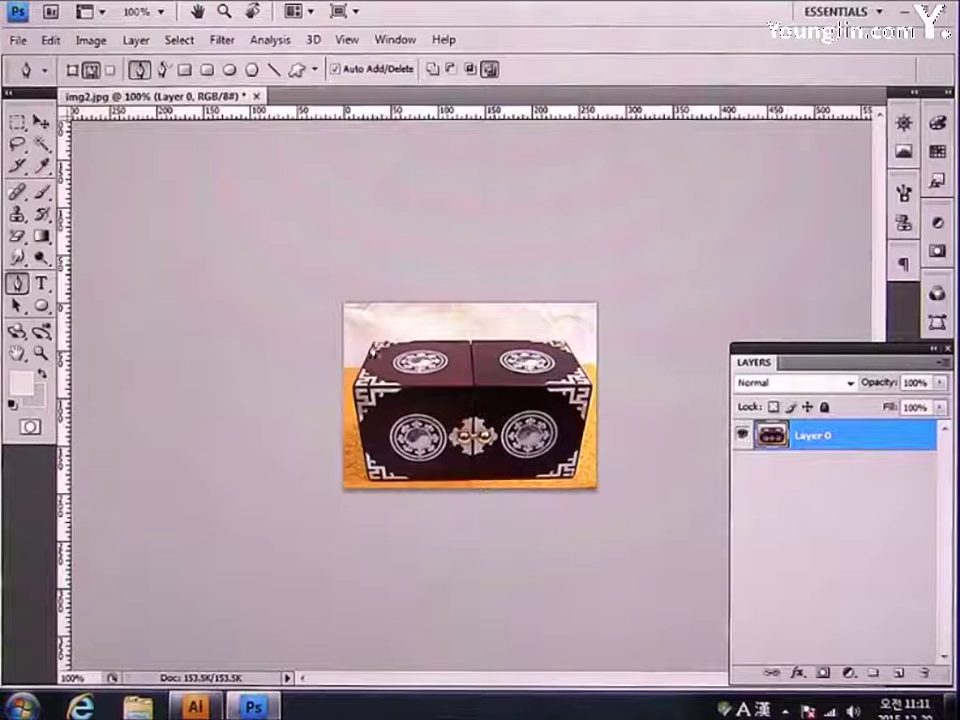
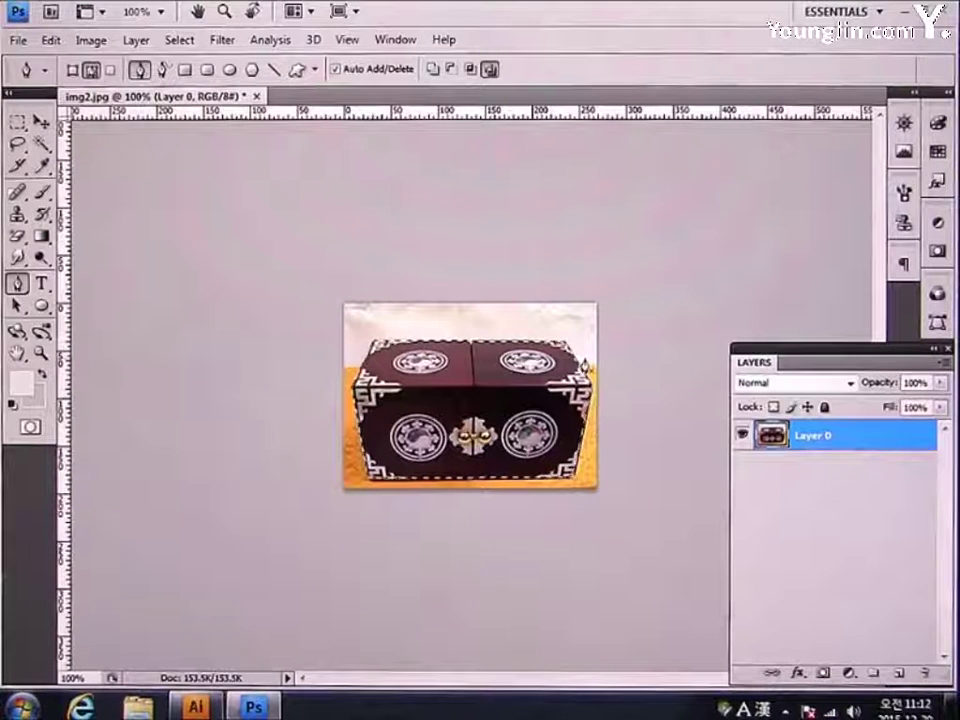
{"action": "left_click", "coordinate": [186, 41]}
{"action": "left_click", "coordinate": [193, 100]}
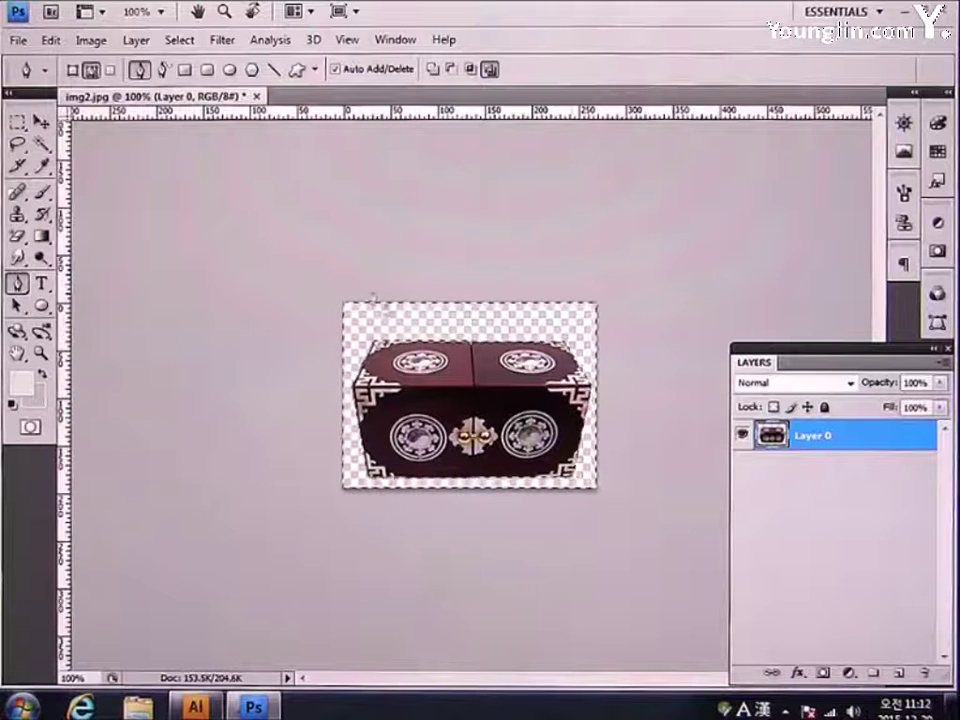
Trim the transparent pixels from all four sides of img2 and clear the selection
{"action": "left_click", "coordinate": [90, 41]}
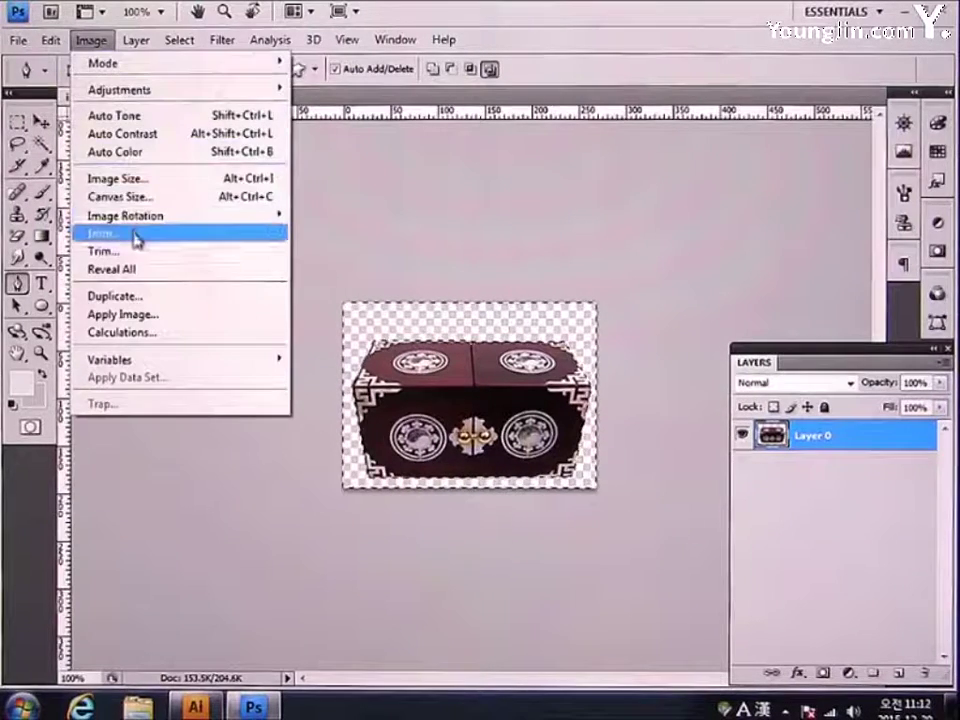
{"action": "left_click", "coordinate": [105, 251]}
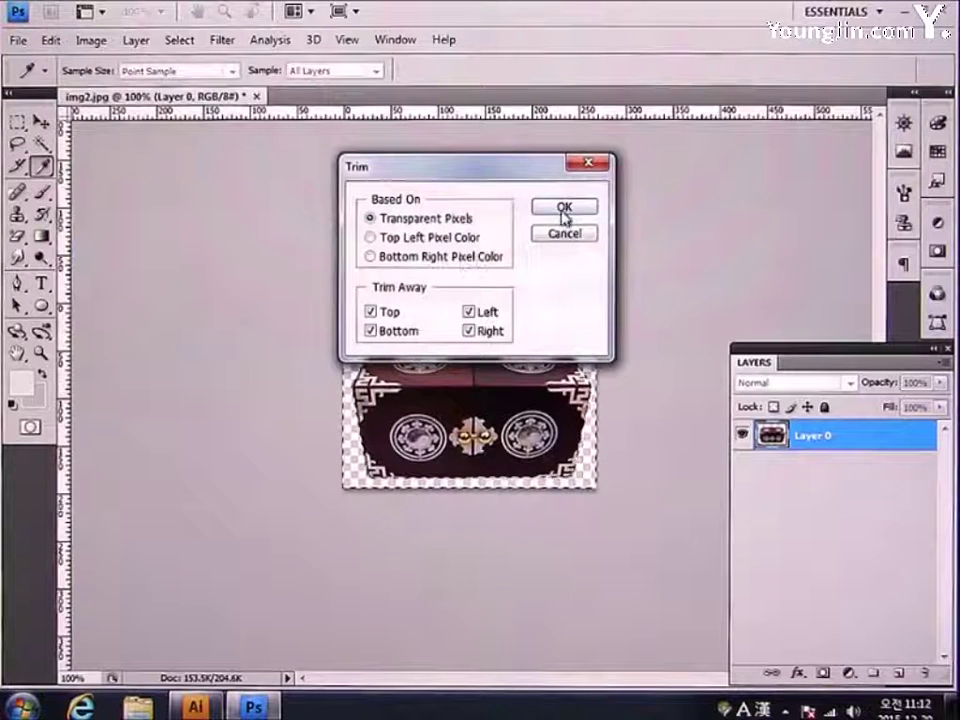
{"action": "left_click", "coordinate": [564, 209]}
{"action": "key", "text": "p"}
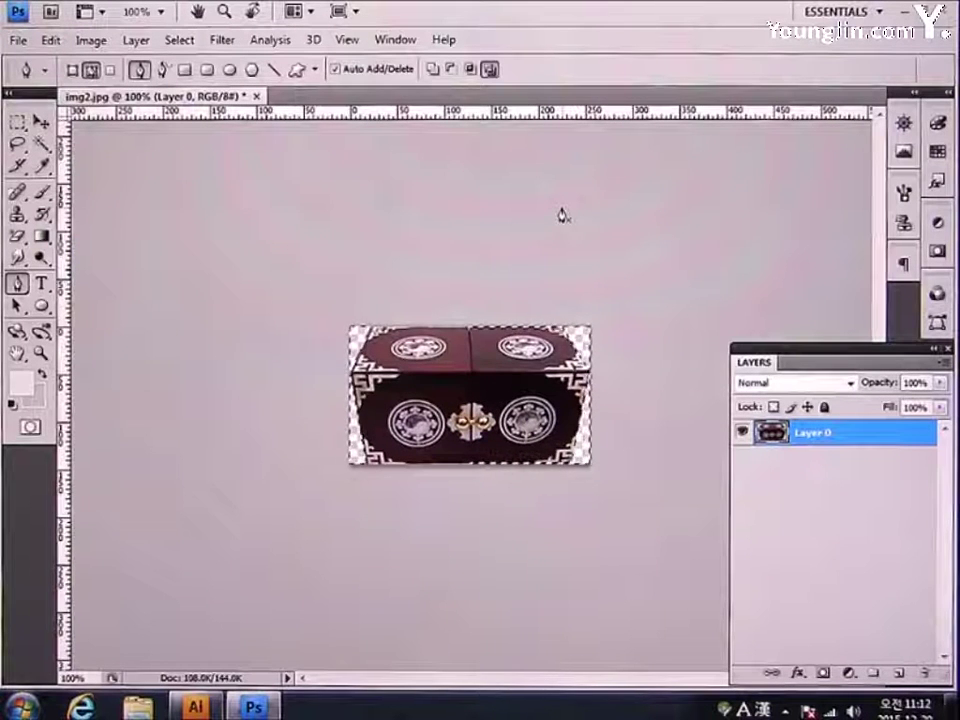
Save the box cutout for web as a PNG-24 named img2 in the 작업 folder, and close the document without saving changes
{"action": "left_click", "coordinate": [18, 40]}
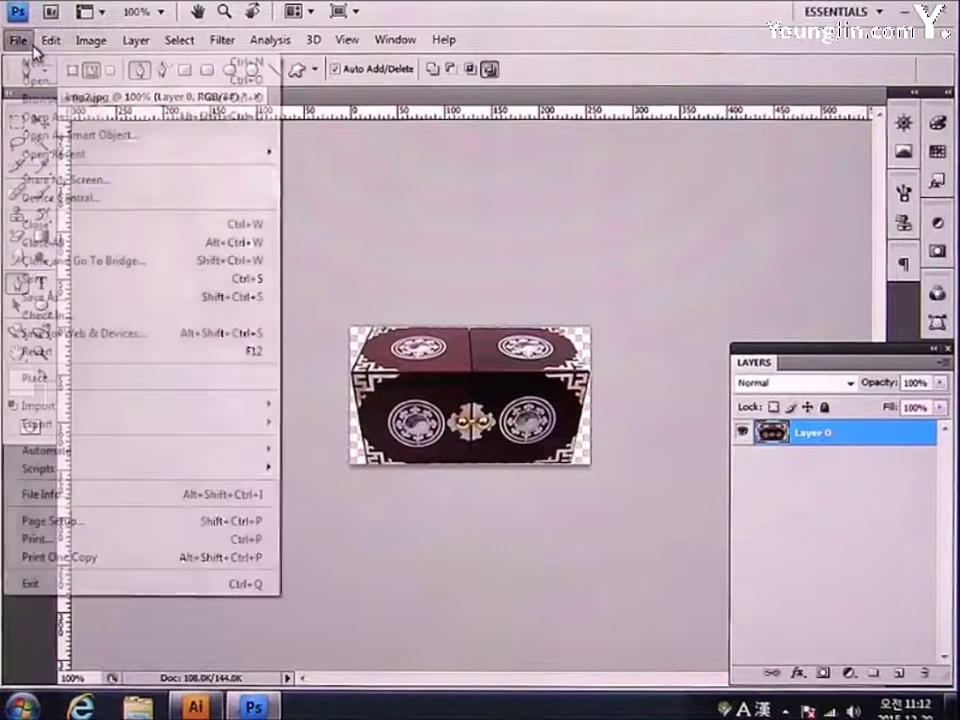
{"action": "left_click", "coordinate": [110, 333]}
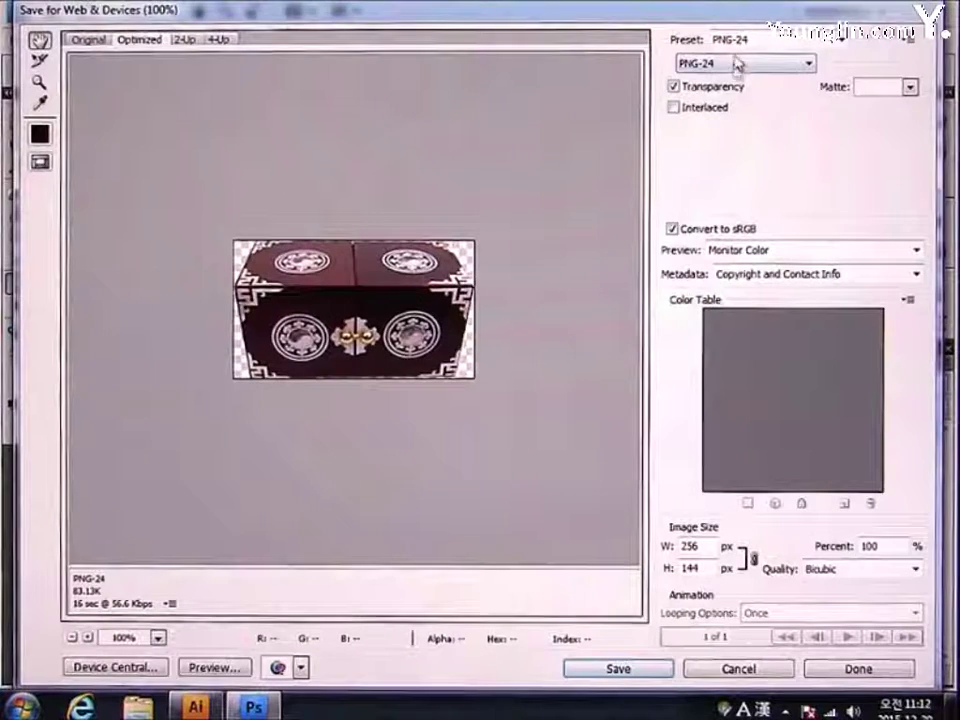
{"action": "left_click", "coordinate": [632, 669]}
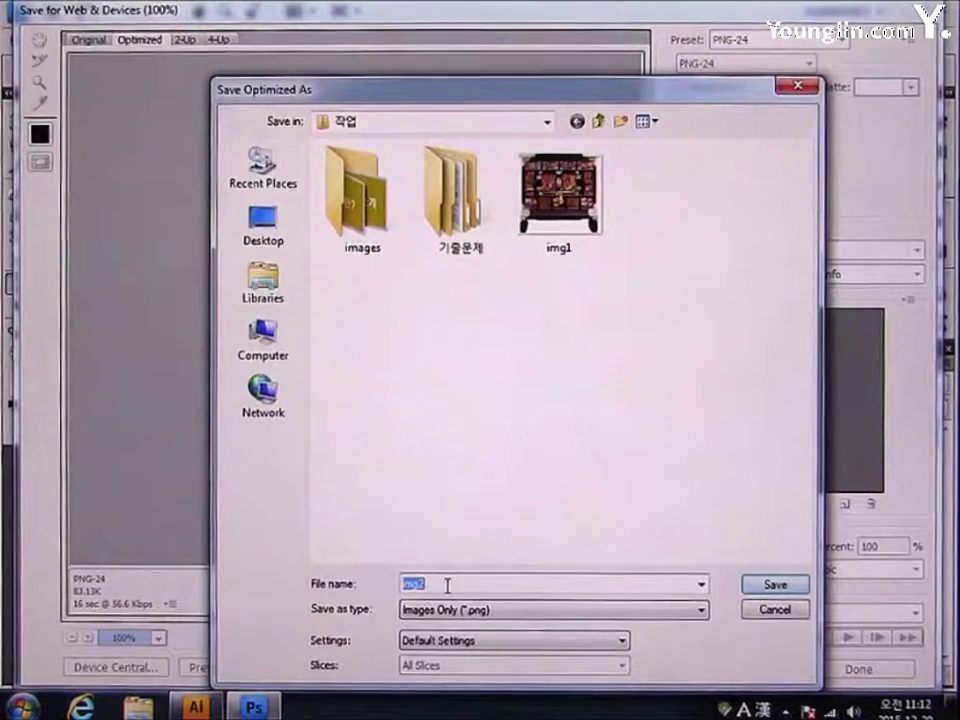
{"action": "type", "text": "img2"}
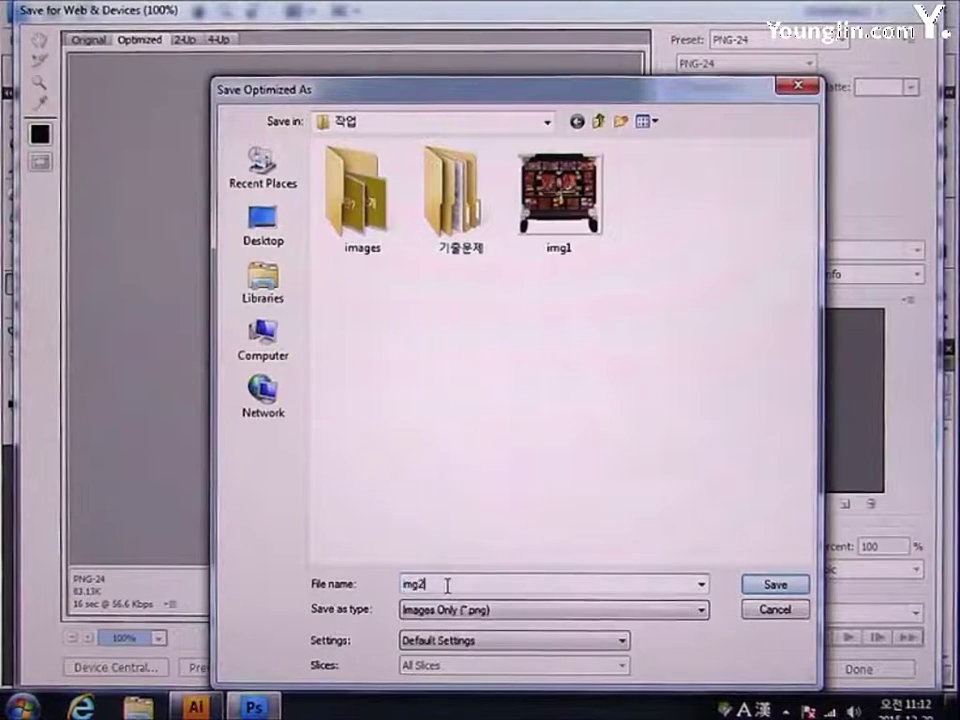
{"action": "key", "text": "Return"}
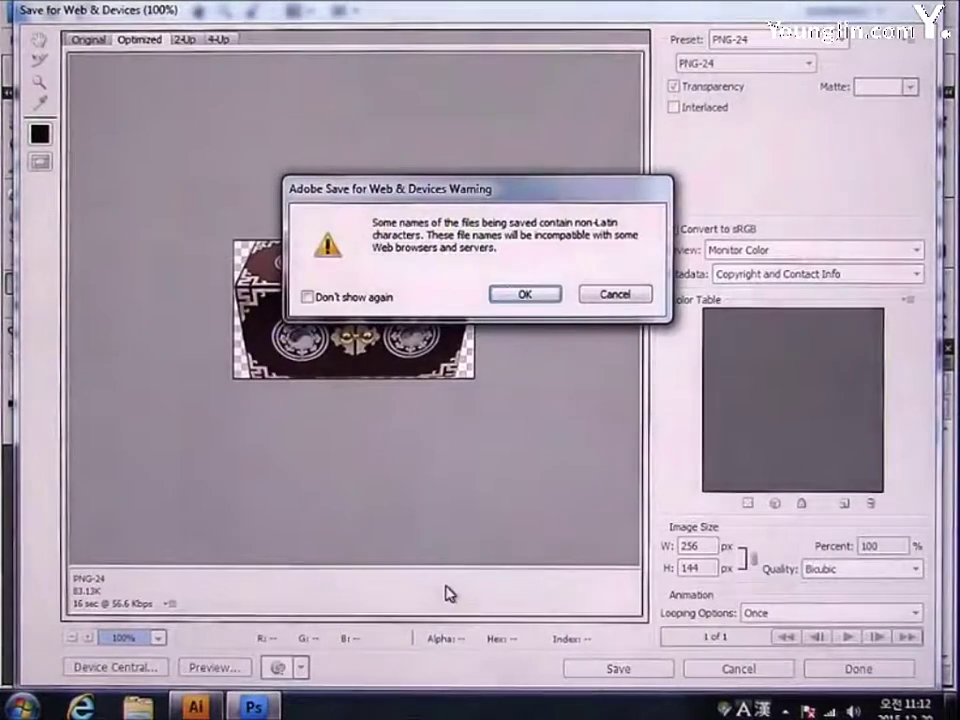
{"action": "left_click", "coordinate": [546, 300]}
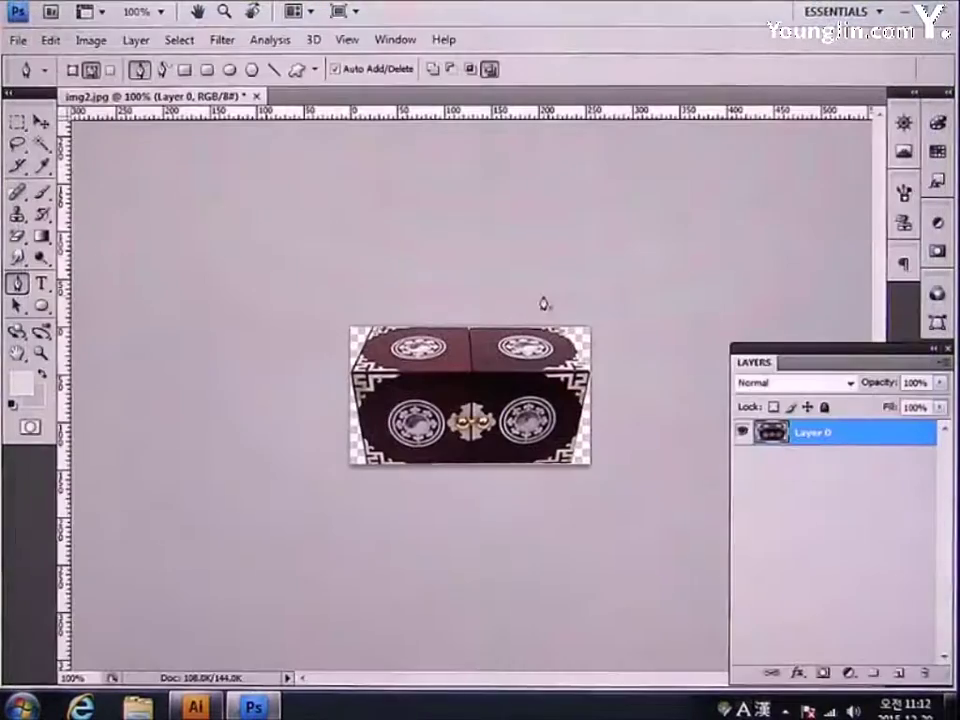
{"action": "left_click", "coordinate": [257, 95]}
{"action": "left_click", "coordinate": [435, 263]}
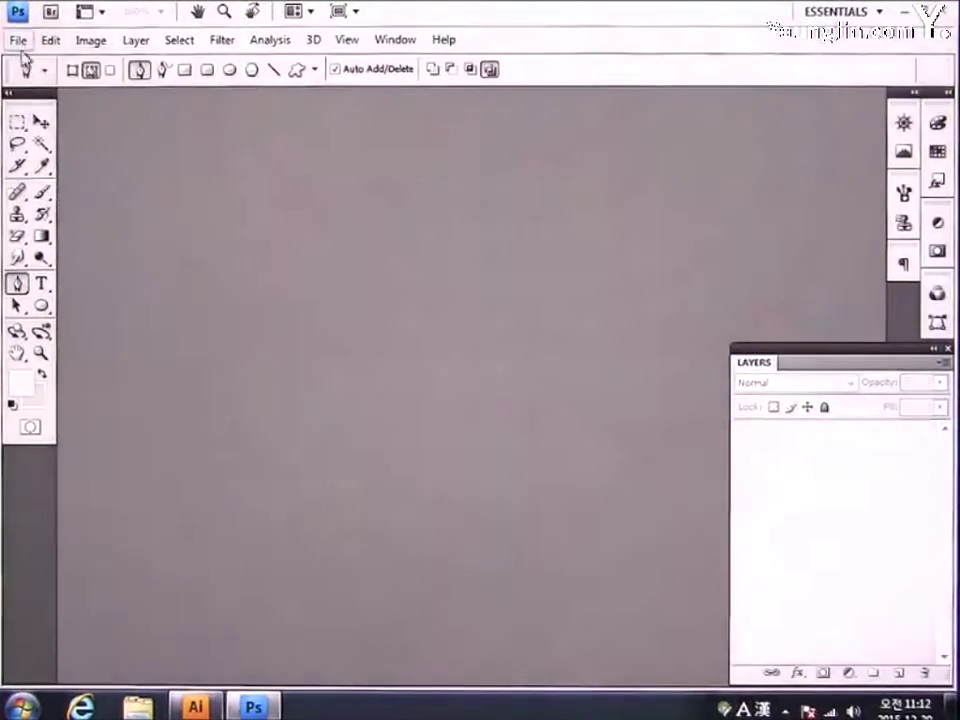
Open img3, img4 and img5 together from the source folder and look through the three photos
{"action": "left_click", "coordinate": [18, 40]}
{"action": "left_click", "coordinate": [30, 79]}
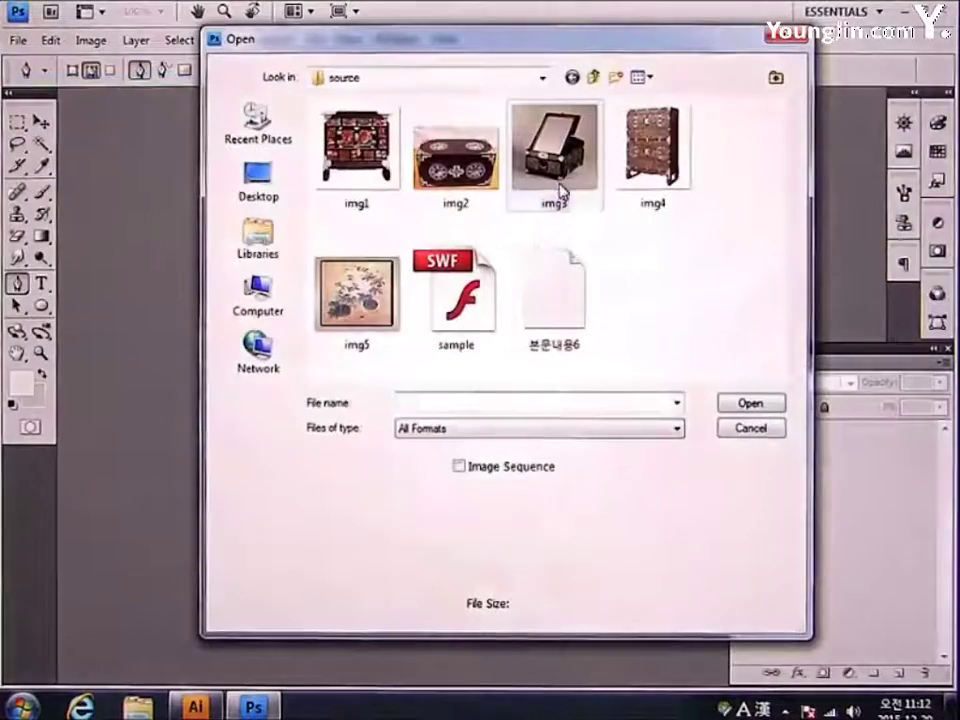
{"action": "left_click", "coordinate": [557, 195]}
{"action": "left_click", "coordinate": [680, 185], "text": "ctrl"}
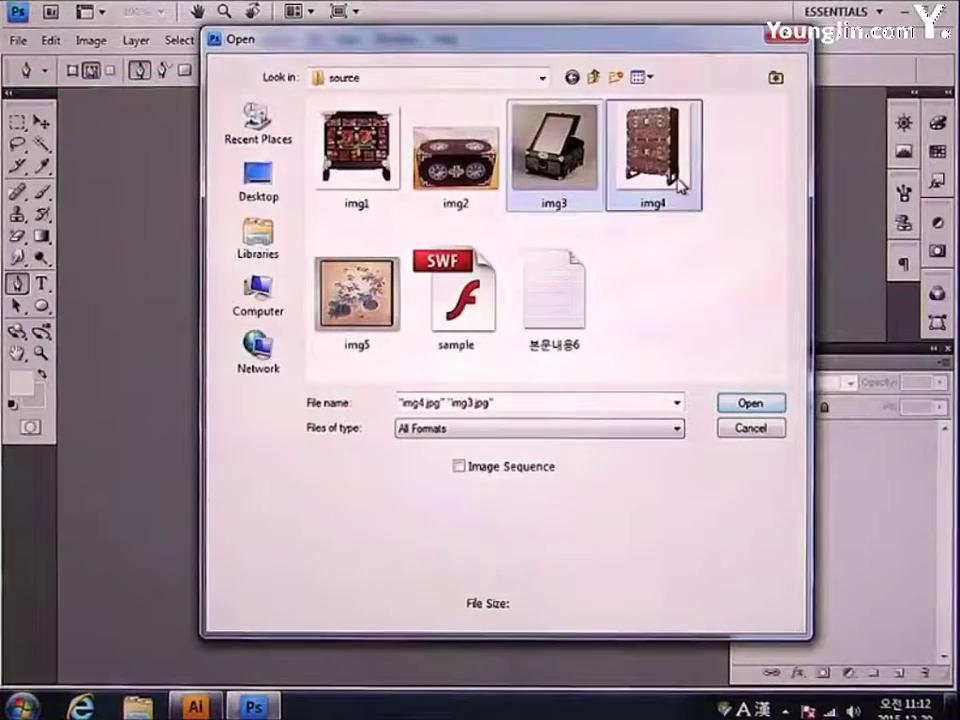
{"action": "left_click", "coordinate": [357, 292], "text": "ctrl"}
{"action": "left_click", "coordinate": [750, 403]}
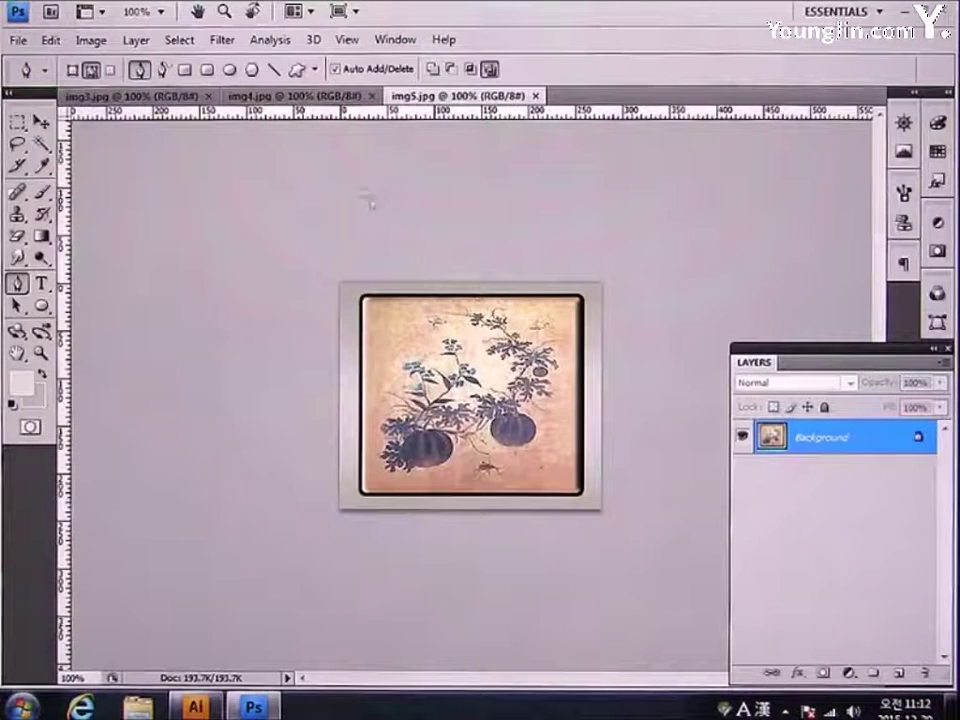
{"action": "left_click", "coordinate": [234, 97]}
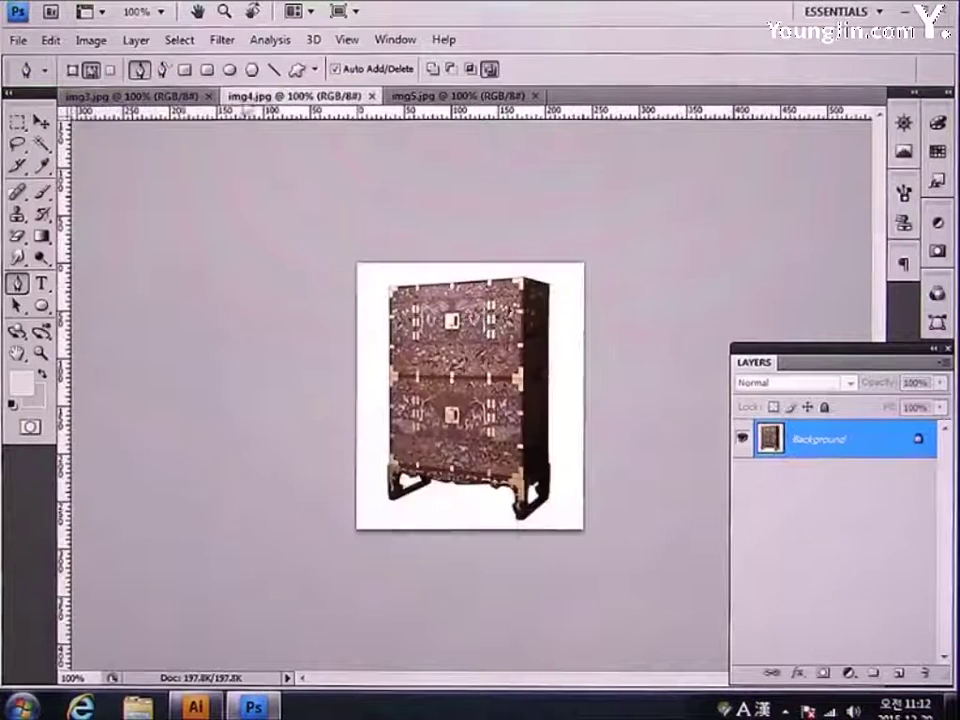
{"action": "left_click", "coordinate": [172, 100]}
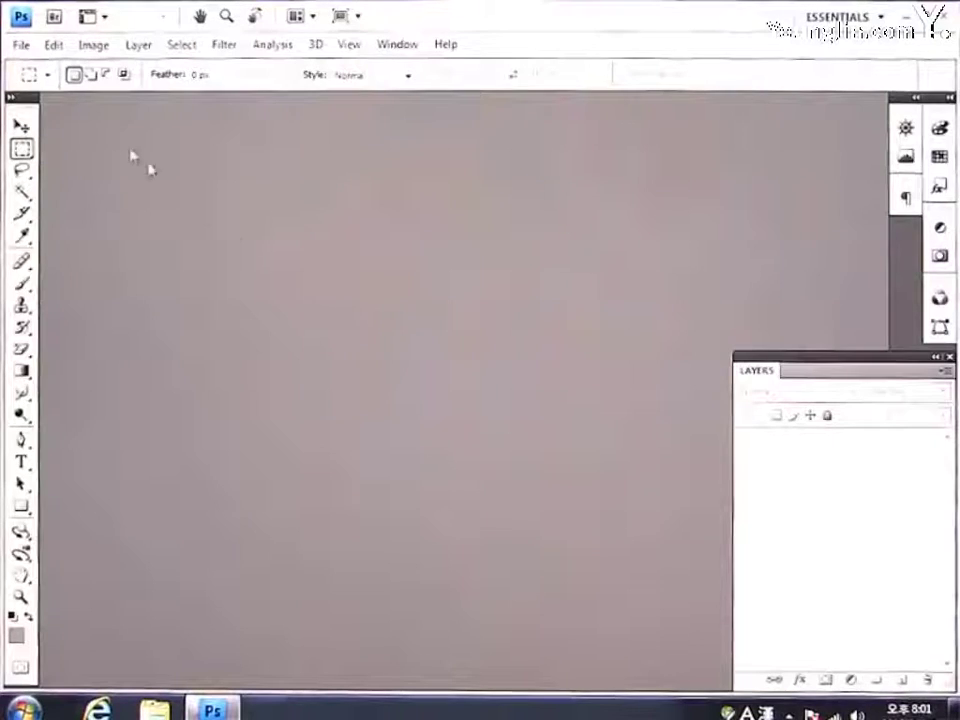
Create a new 580 × 140 pixel RGB document at 72 pixels/inch with a white background
{"action": "left_click", "coordinate": [21, 44]}
{"action": "left_click", "coordinate": [32, 64]}
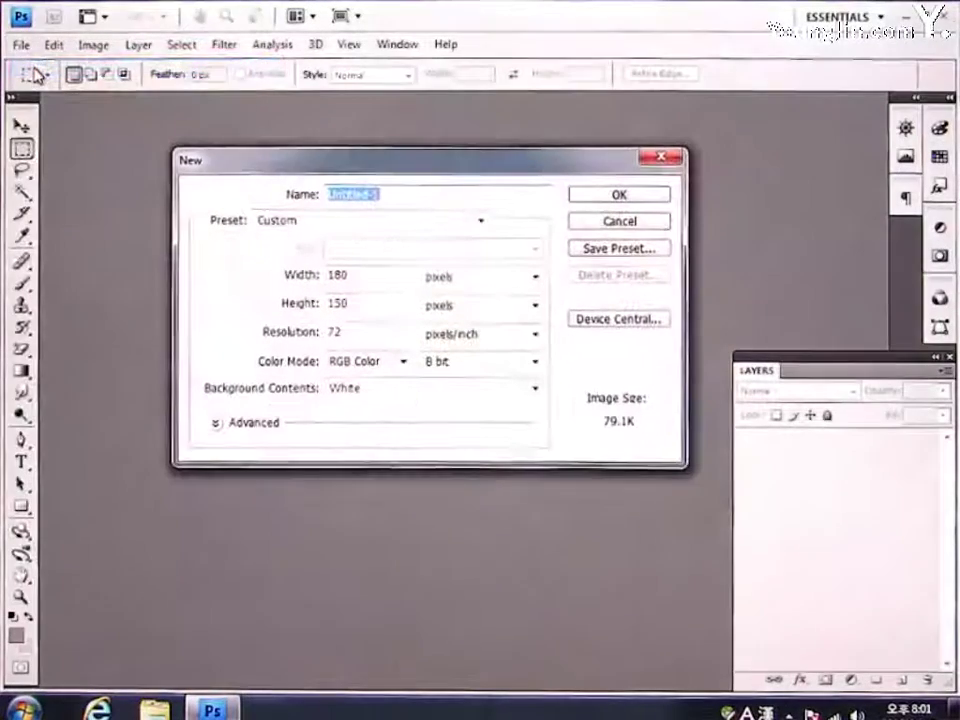
{"action": "left_click_drag", "start_coordinate": [236, 163], "coordinate": [238, 178]}
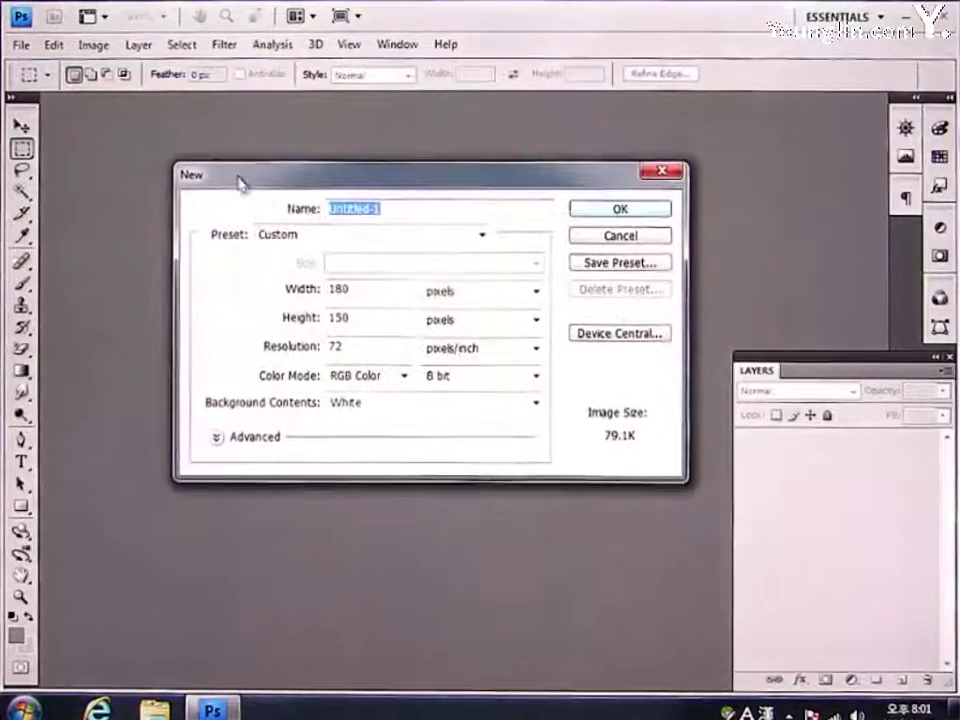
{"action": "double_click", "coordinate": [356, 289]}
{"action": "type", "text": "580"}
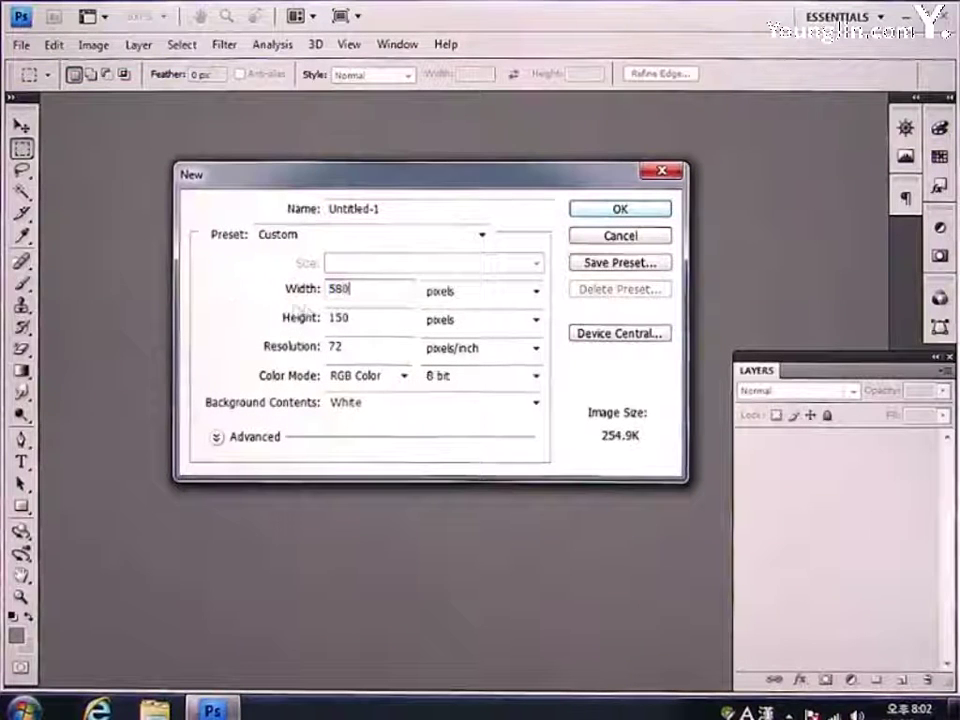
{"action": "key", "text": "Tab"}
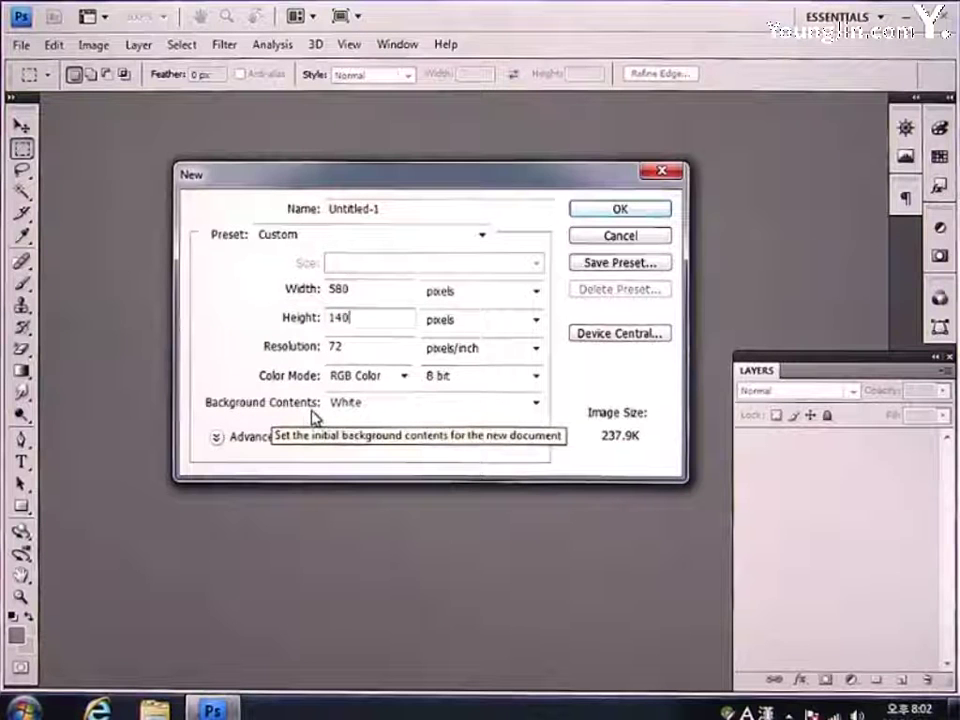
{"action": "left_click", "coordinate": [620, 209]}
Enlarge the new document's window beyond the canvas and select the whole canvas with the Rectangular Marquee
{"action": "left_click_drag", "start_coordinate": [148, 104], "coordinate": [343, 148]}
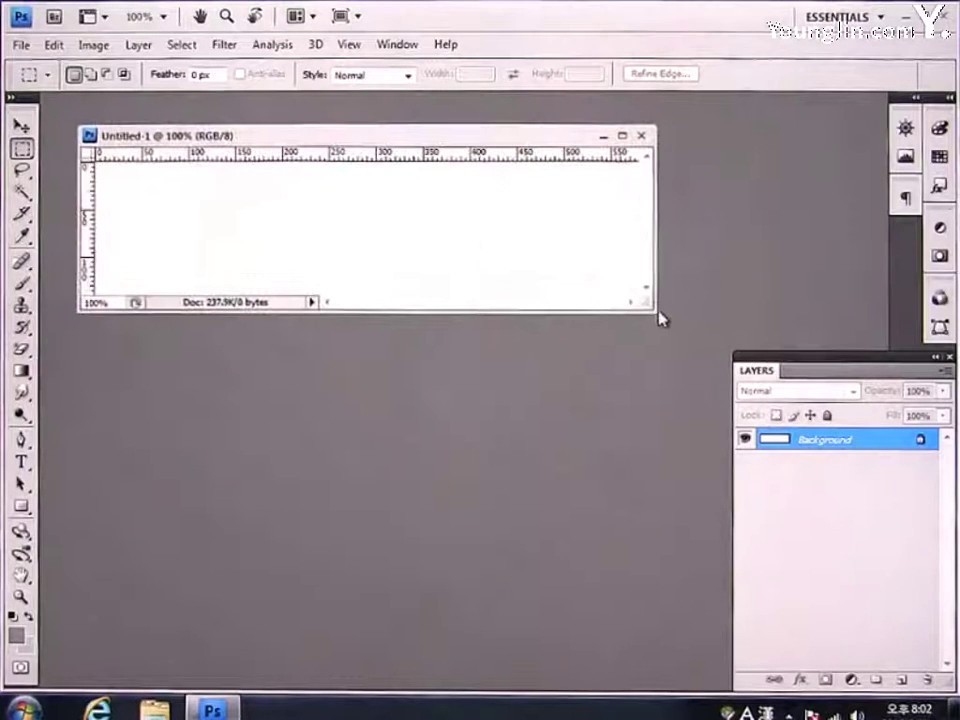
{"action": "left_click_drag", "start_coordinate": [658, 318], "coordinate": [699, 409]}
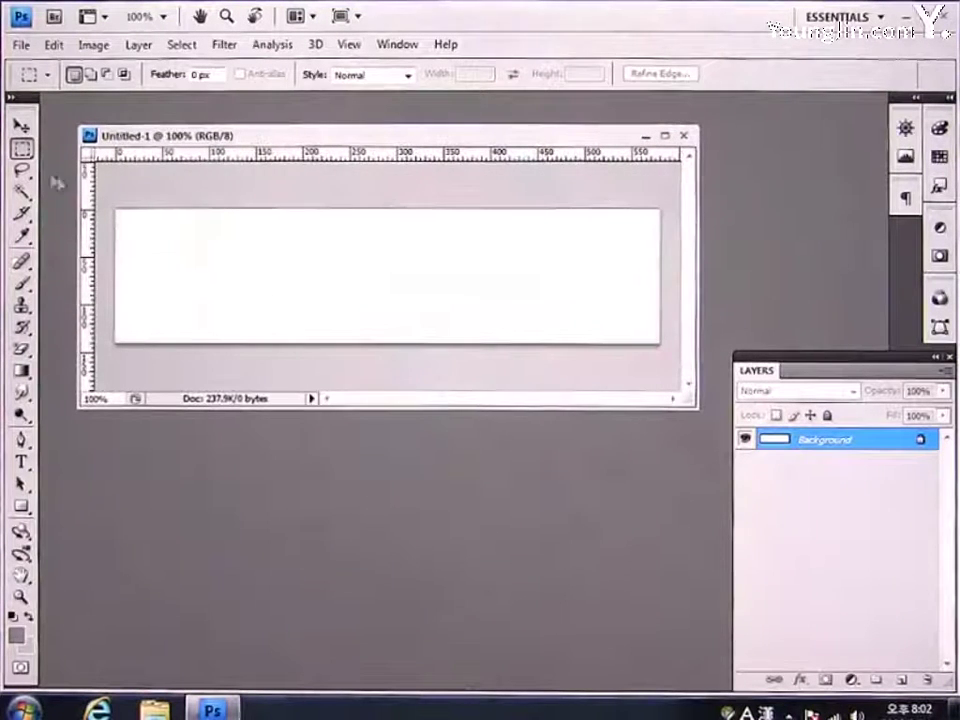
{"action": "left_click_drag", "start_coordinate": [104, 193], "coordinate": [185, 273]}
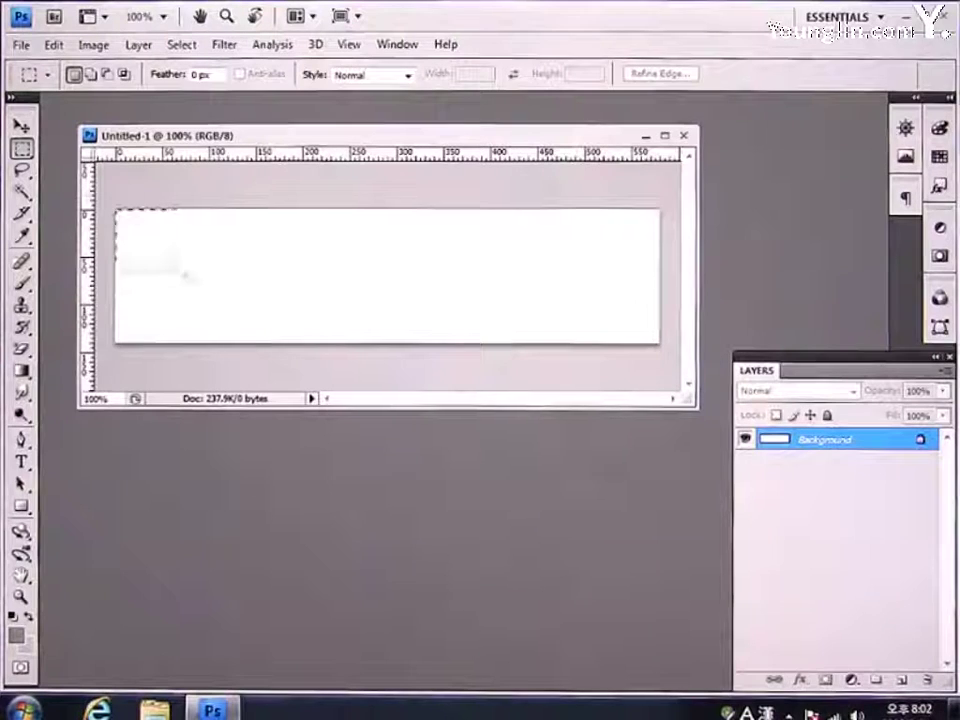
{"action": "left_click_drag", "start_coordinate": [660, 343], "coordinate": [660, 344]}
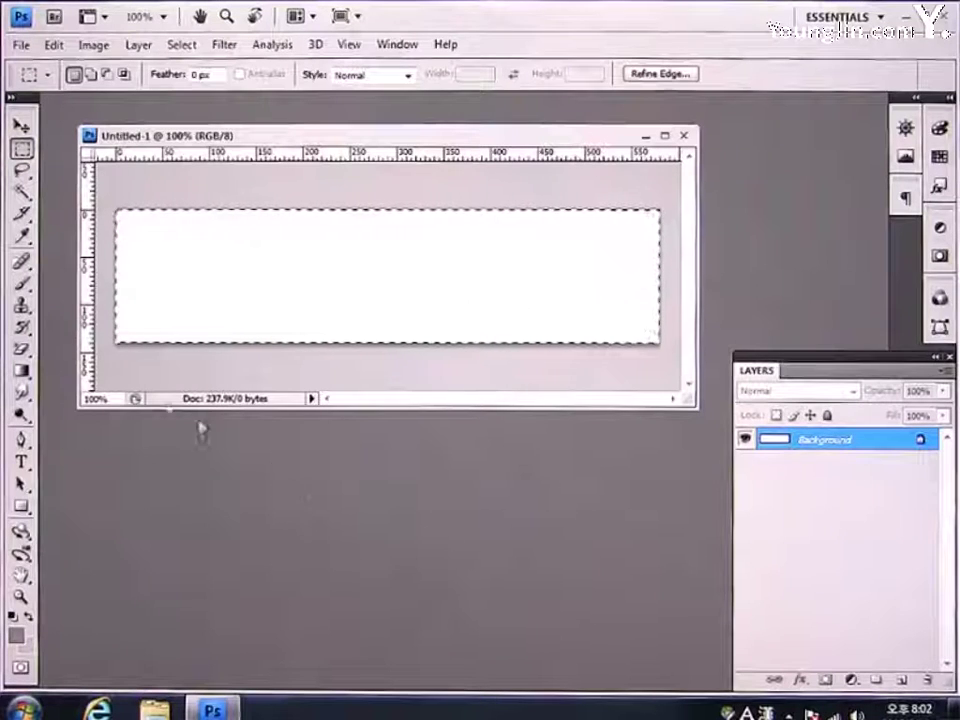
Stroke the selected canvas edge with a 5 px inside border in #999999, and clear the selection
{"action": "left_click", "coordinate": [57, 46]}
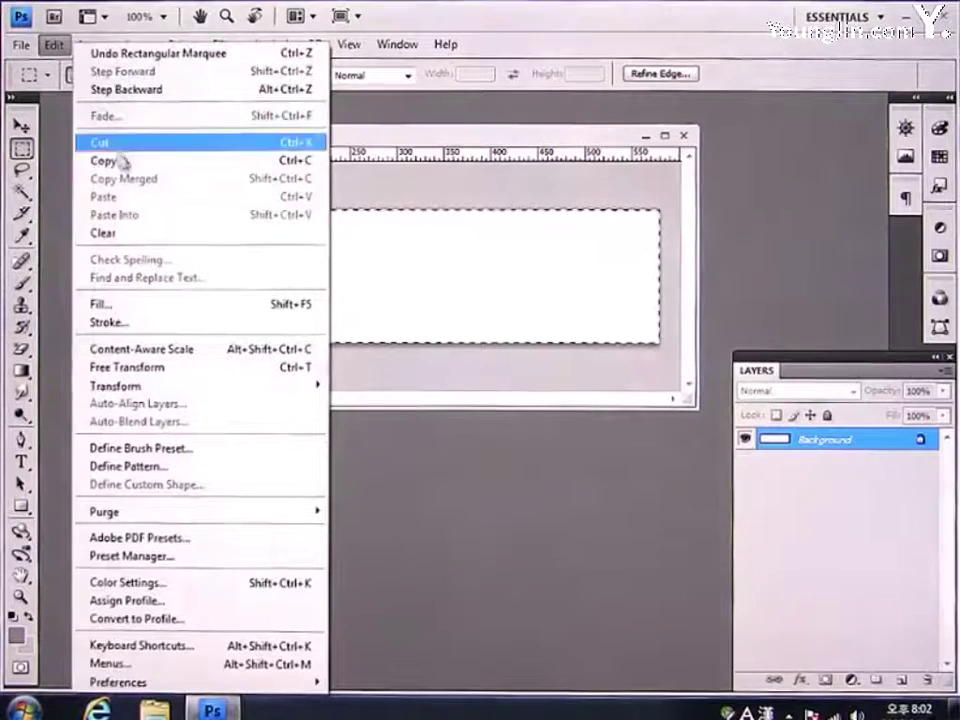
{"action": "left_click", "coordinate": [127, 323]}
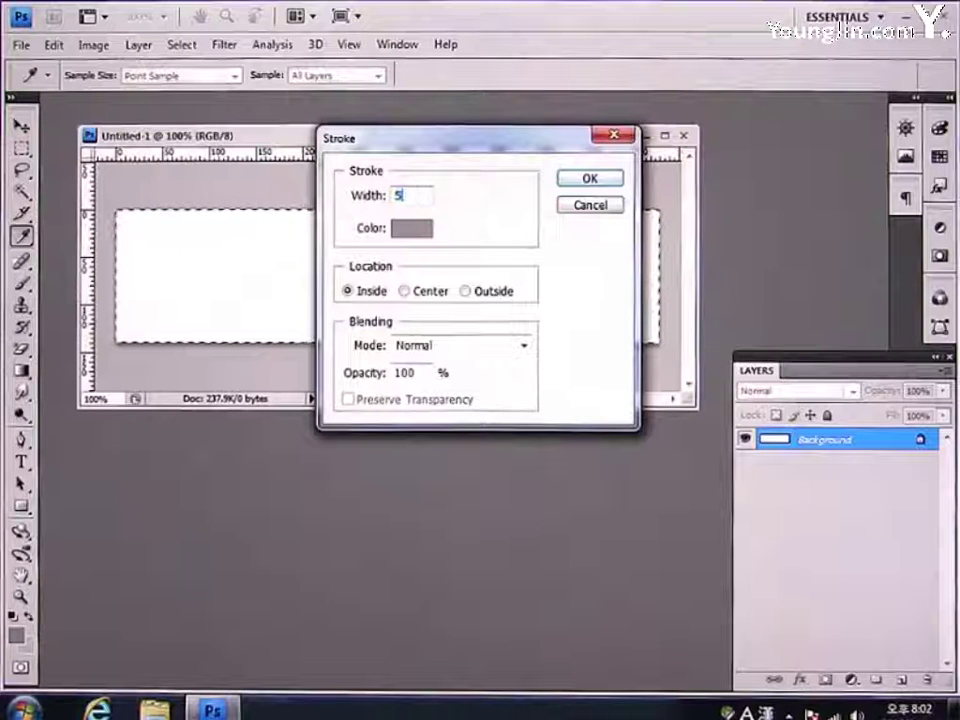
{"action": "left_click", "coordinate": [399, 230]}
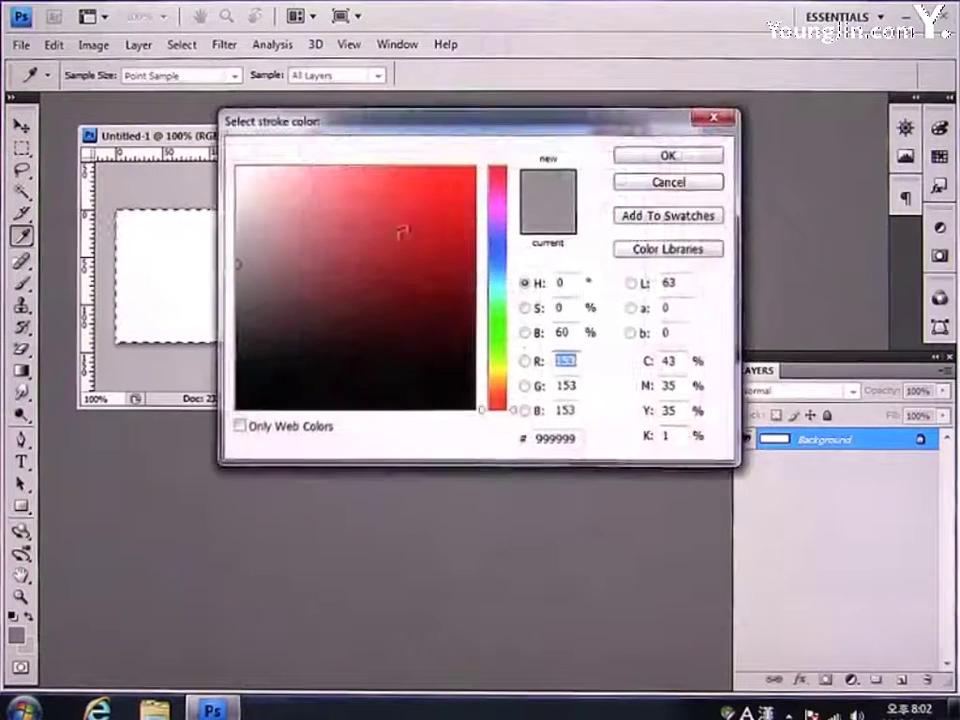
{"action": "left_click", "coordinate": [570, 437]}
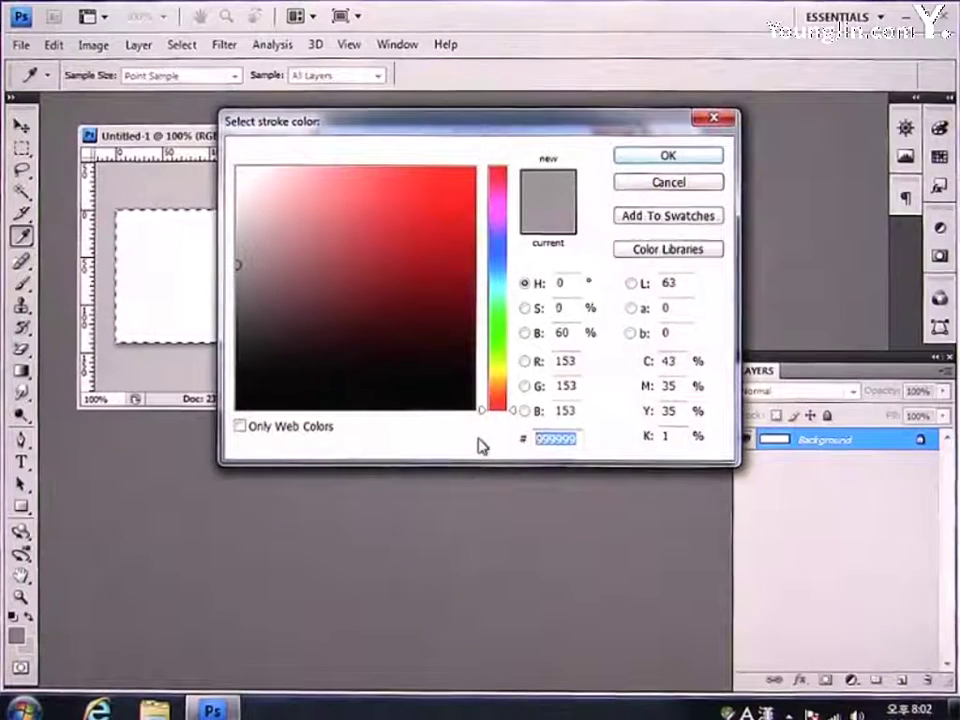
{"action": "type", "text": "09999"}
{"action": "key", "text": "ctrl+z"}
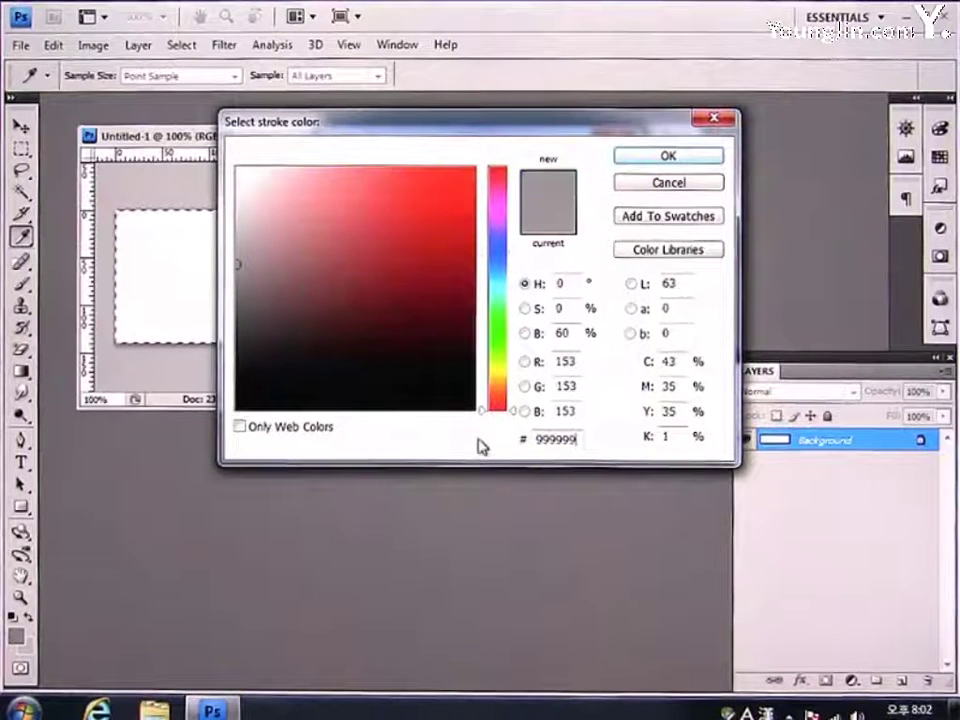
{"action": "left_click", "coordinate": [643, 163]}
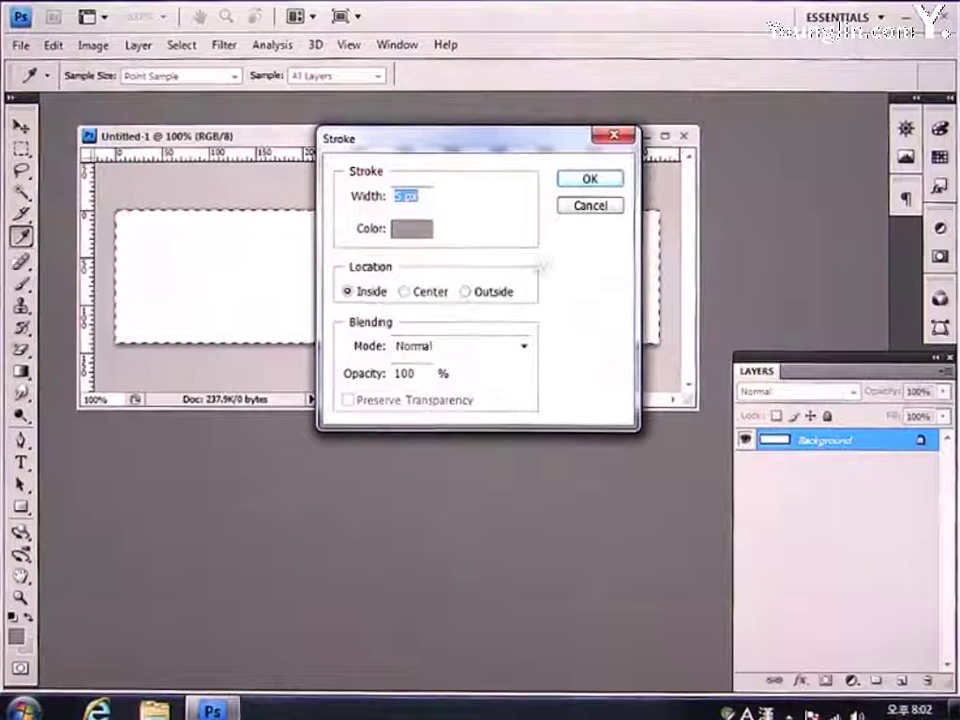
{"action": "left_click", "coordinate": [589, 179]}
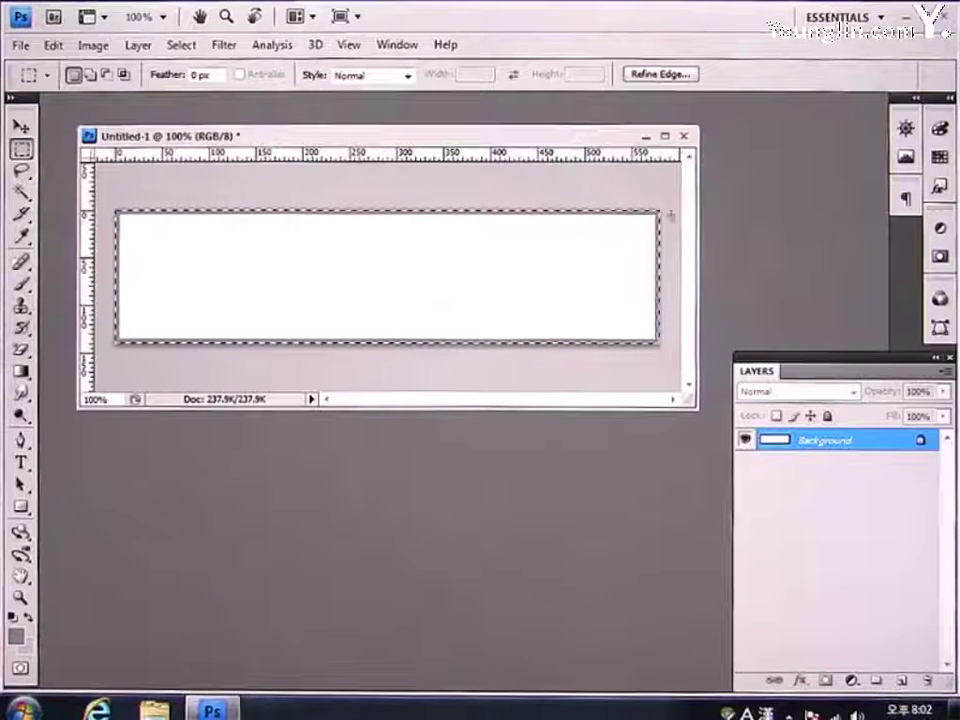
{"action": "left_click", "coordinate": [654, 303]}
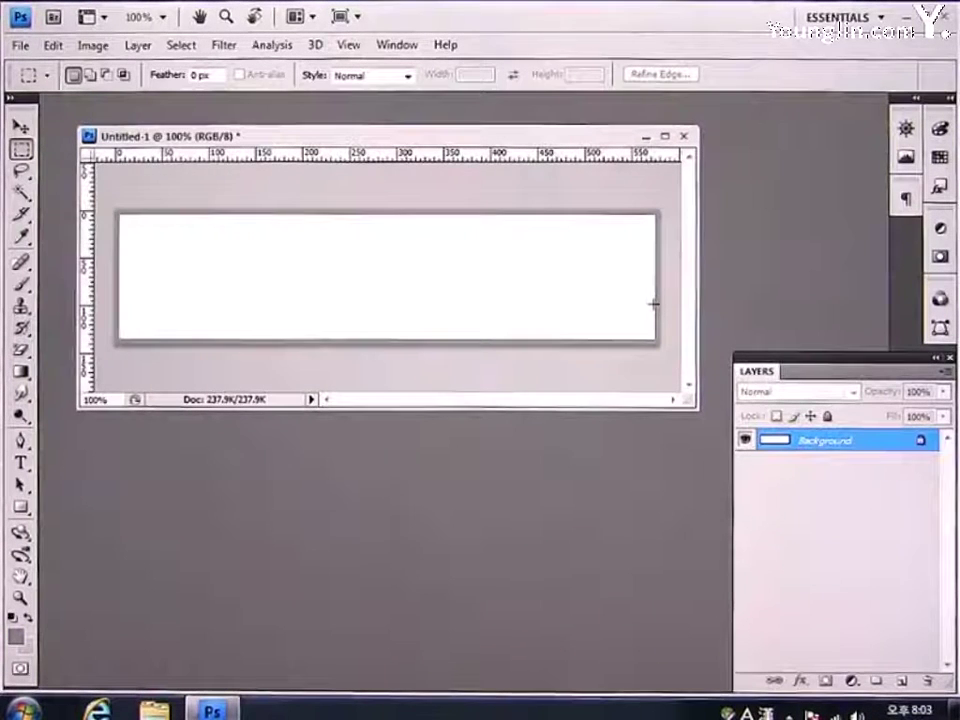
Open img1 from the images folder in its own floating window and copy the chest into the bordered document
{"action": "left_click", "coordinate": [27, 46]}
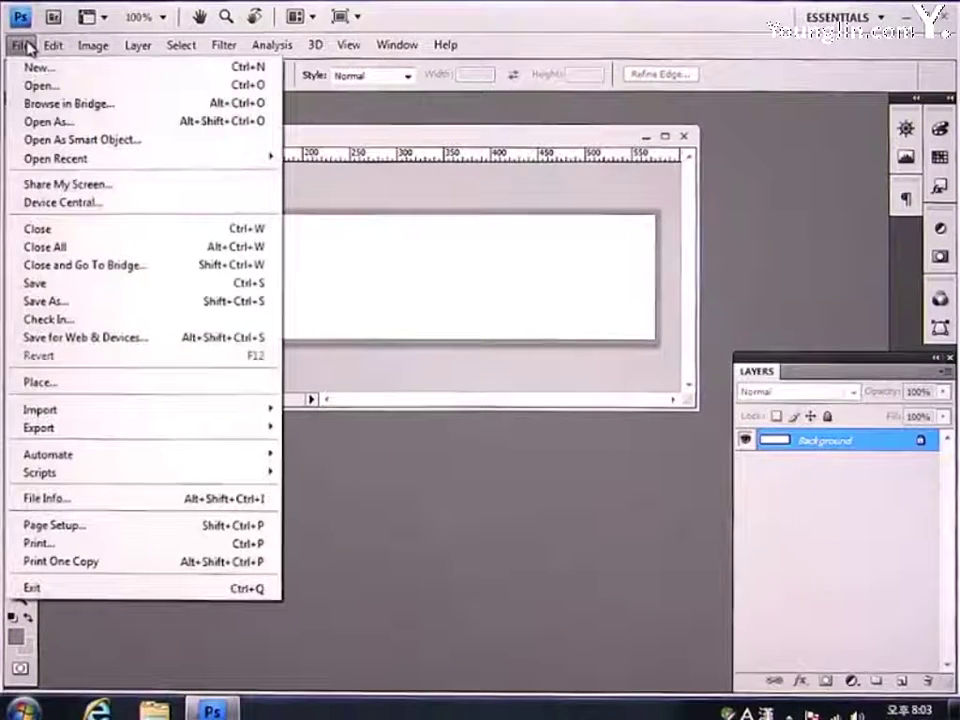
{"action": "left_click", "coordinate": [64, 88]}
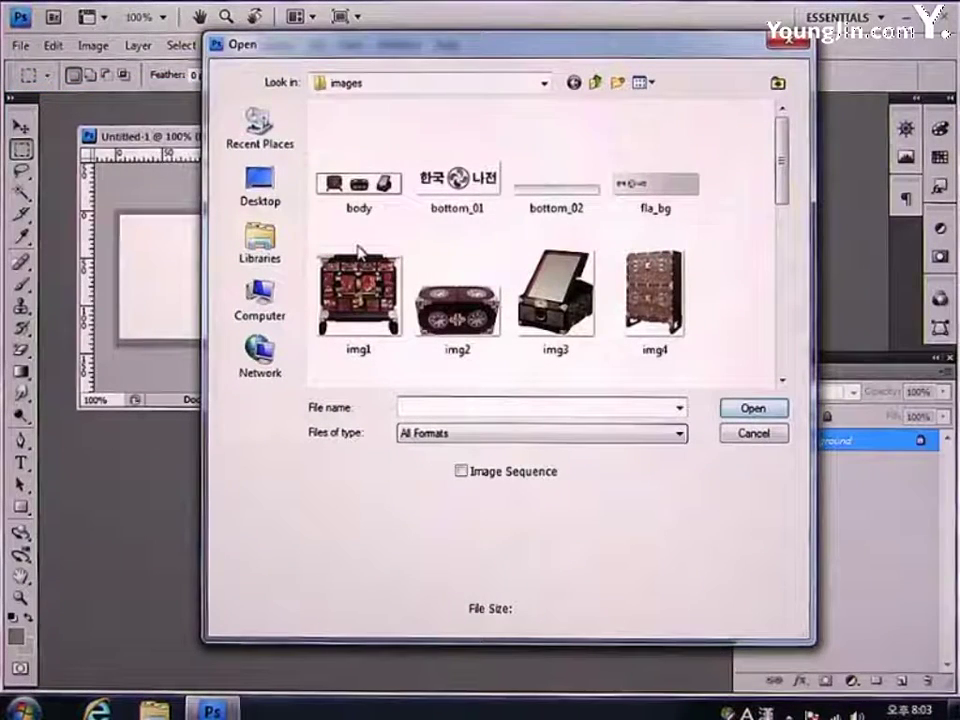
{"action": "left_click", "coordinate": [364, 285]}
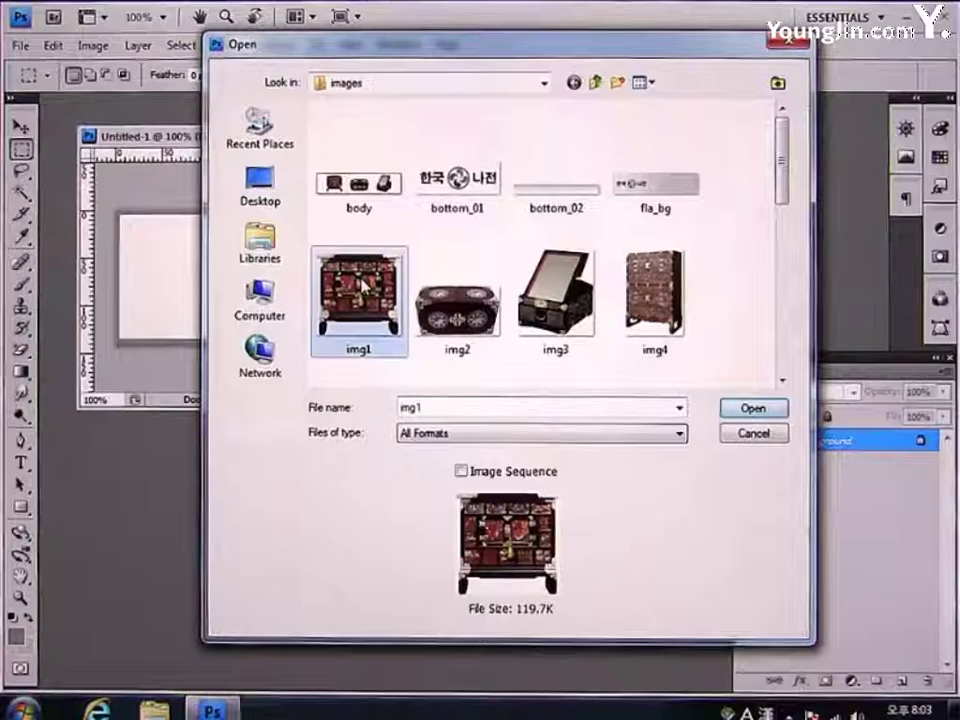
{"action": "left_click", "coordinate": [748, 409]}
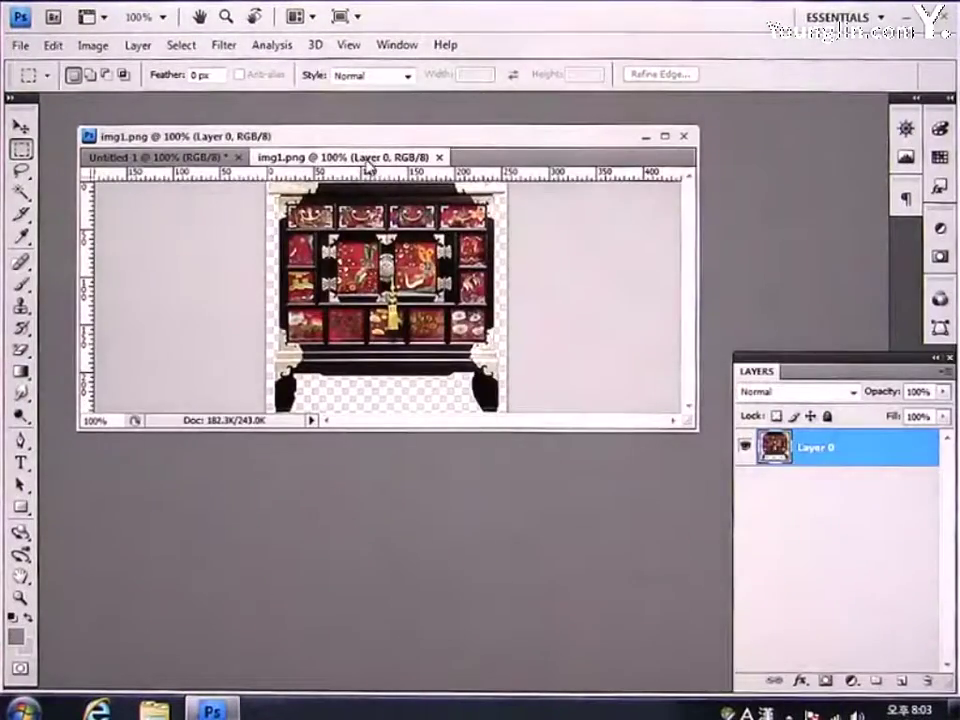
{"action": "left_click_drag", "start_coordinate": [340, 157], "coordinate": [345, 314]}
{"action": "left_click", "coordinate": [20, 127]}
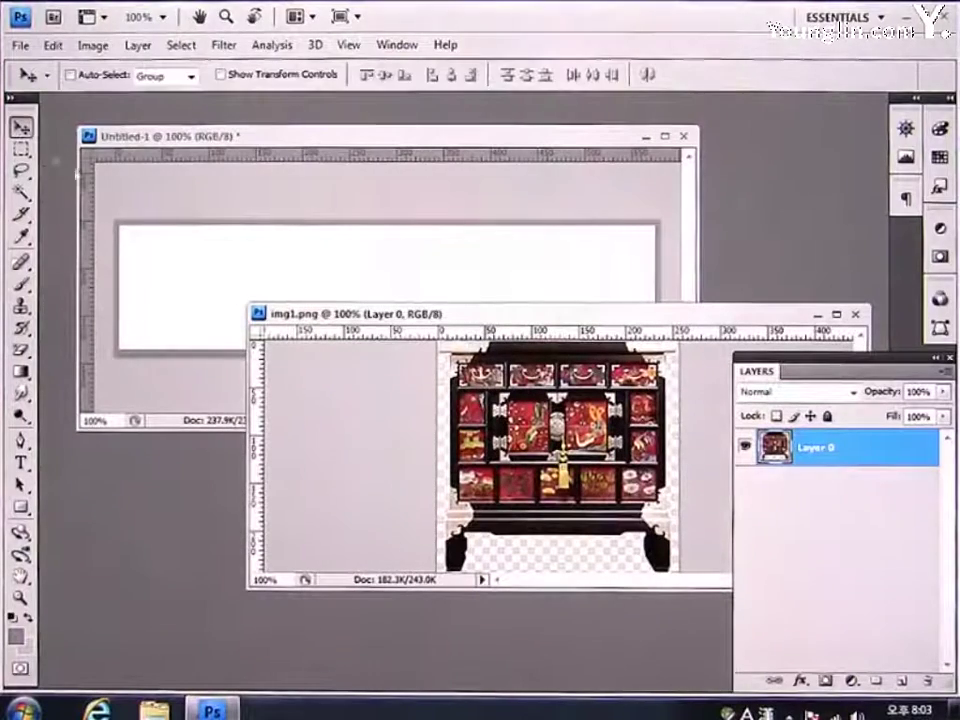
{"action": "left_click_drag", "start_coordinate": [440, 370], "coordinate": [246, 266]}
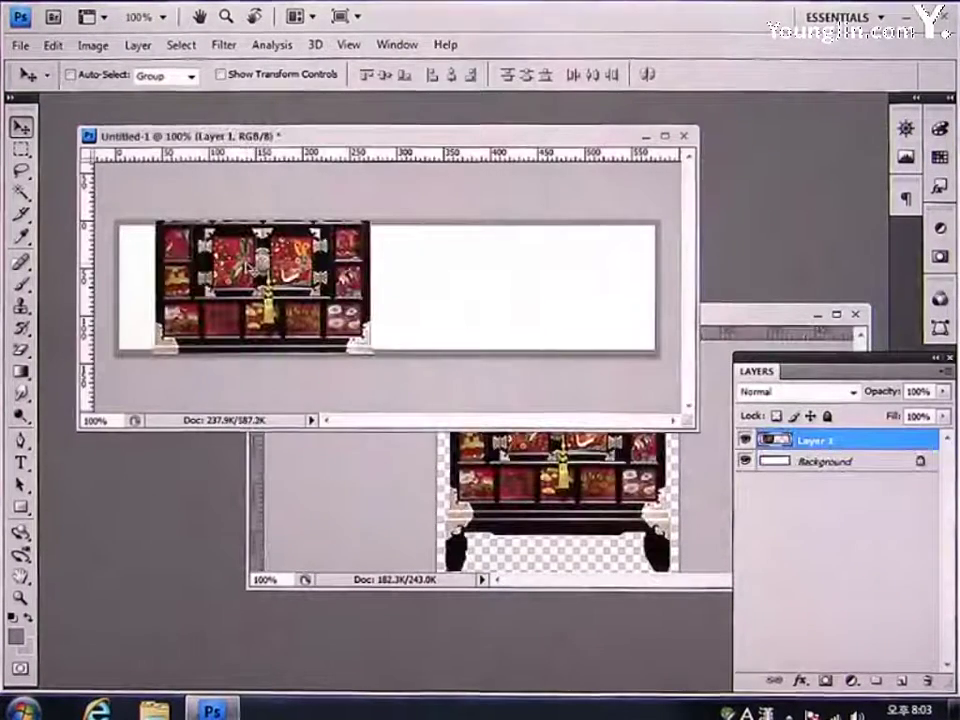
Scale the chest proportionally to about 50% and place it toward the banner's left end, centred at about X 122 px
{"action": "key", "text": "ctrl+t"}
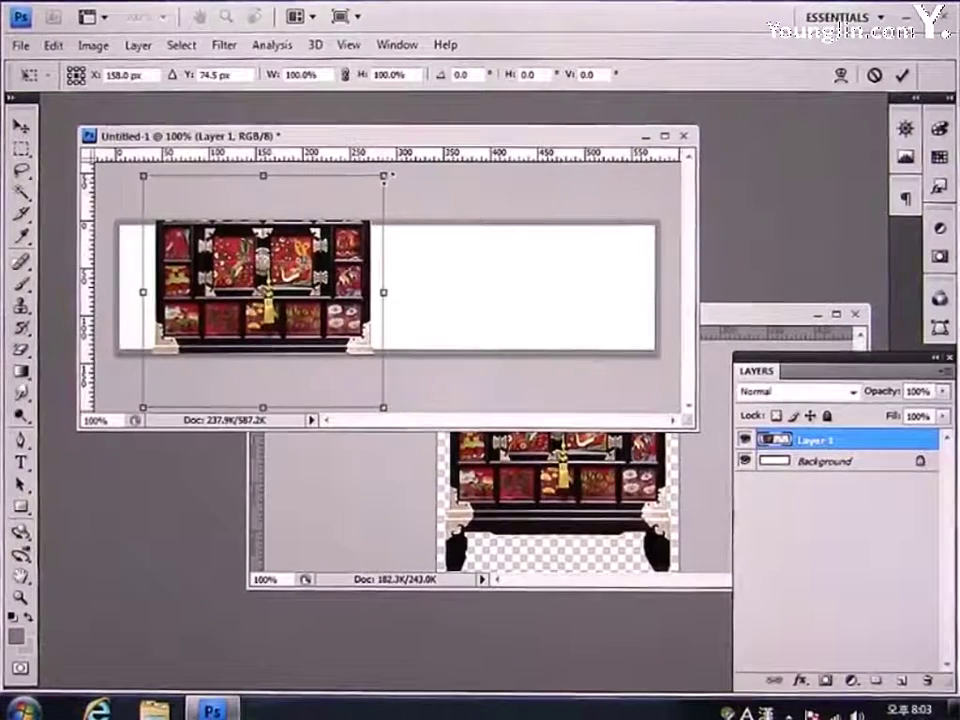
{"action": "left_click_drag", "start_coordinate": [381, 181], "coordinate": [324, 227]}
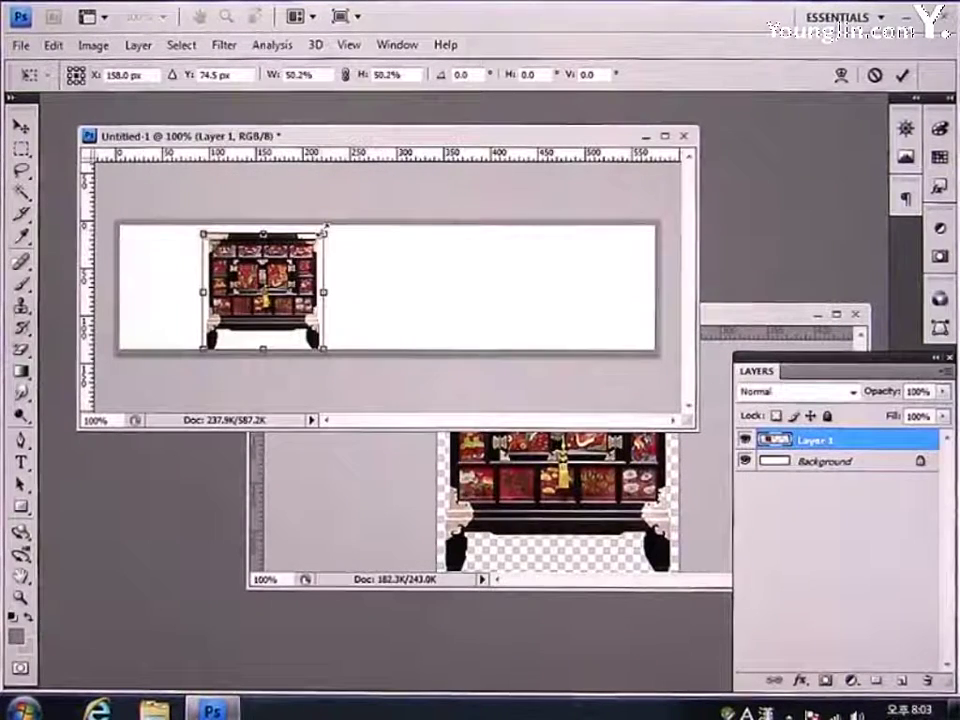
{"action": "key", "text": "Up"}
{"action": "key", "text": "Up"}
{"action": "key", "text": "Up"}
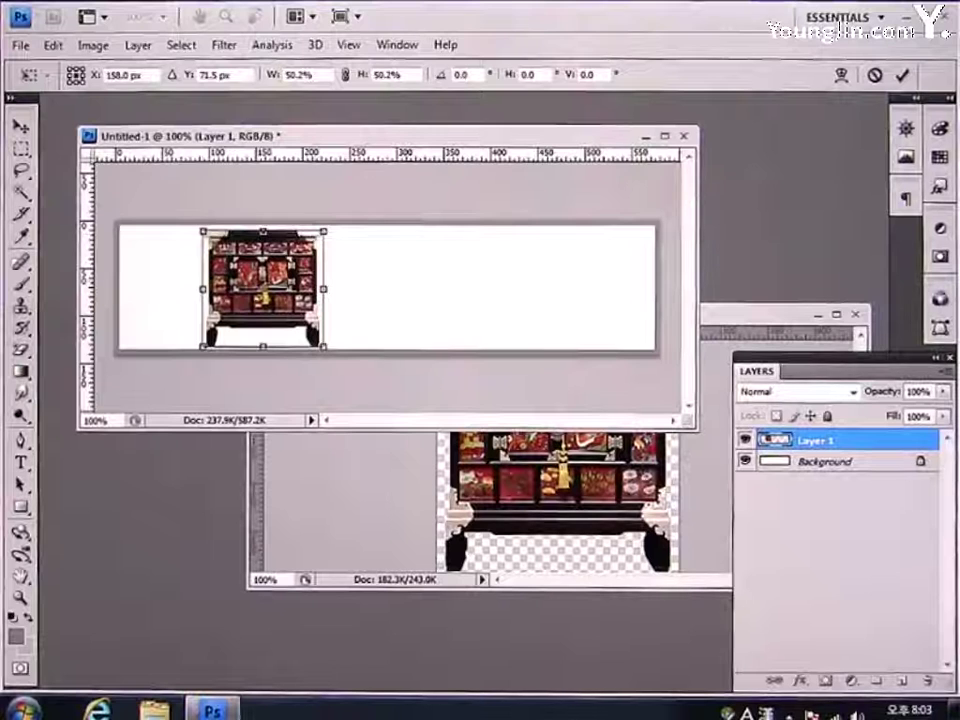
{"action": "left_click_drag", "start_coordinate": [286, 285], "coordinate": [250, 285]}
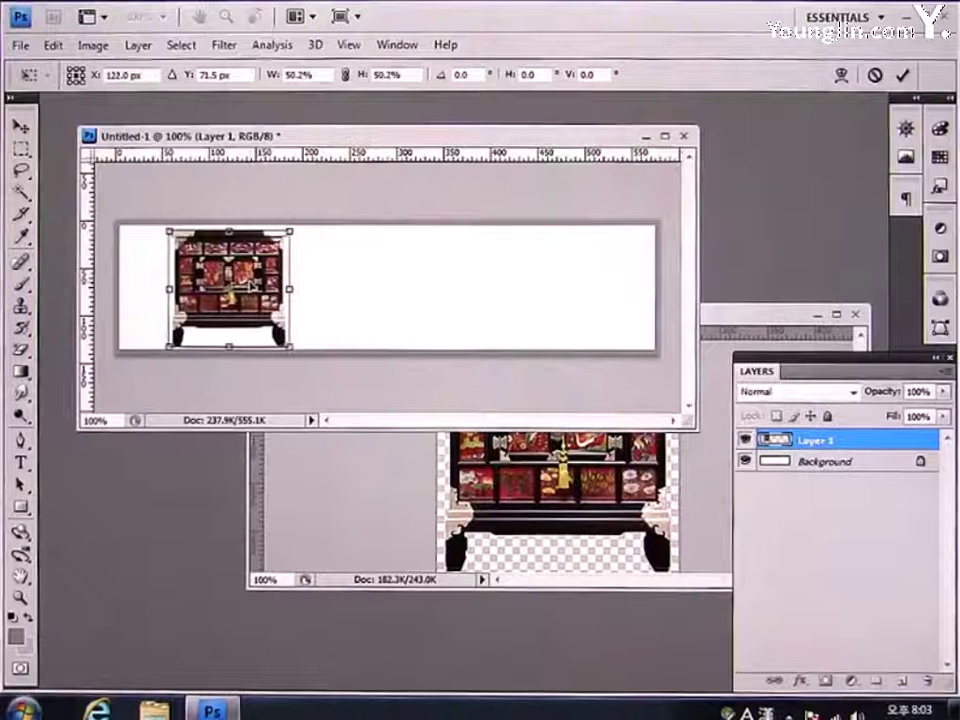
{"action": "key", "text": "Up"}
{"action": "key", "text": "Up"}
{"action": "key", "text": "Return"}
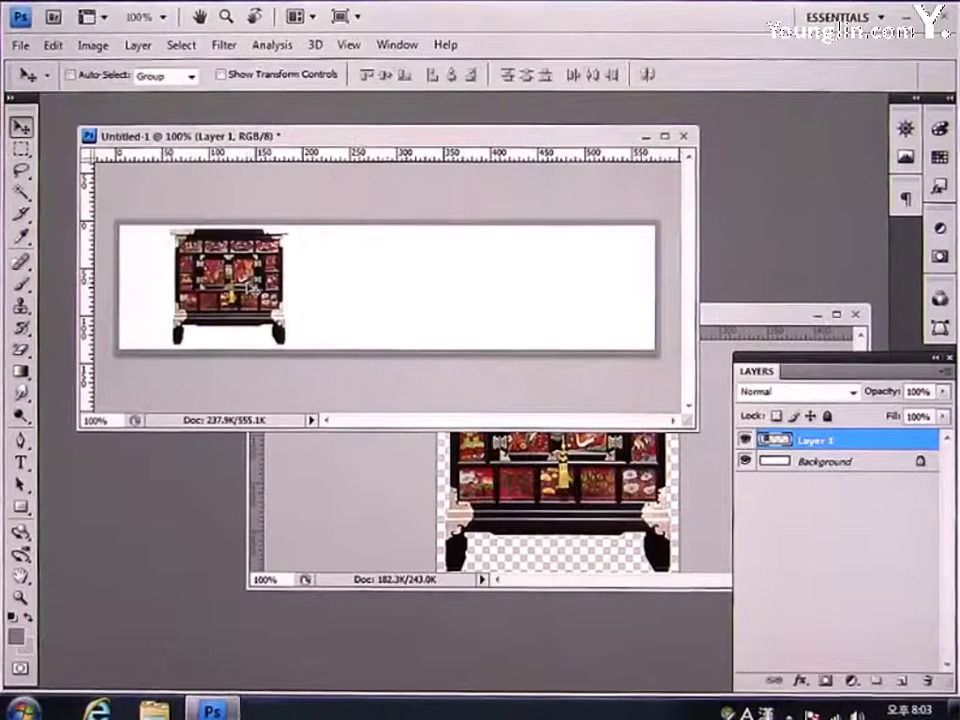
Close the img1 source document and open img2 and img3 together from the images folder
{"action": "left_click", "coordinate": [348, 481]}
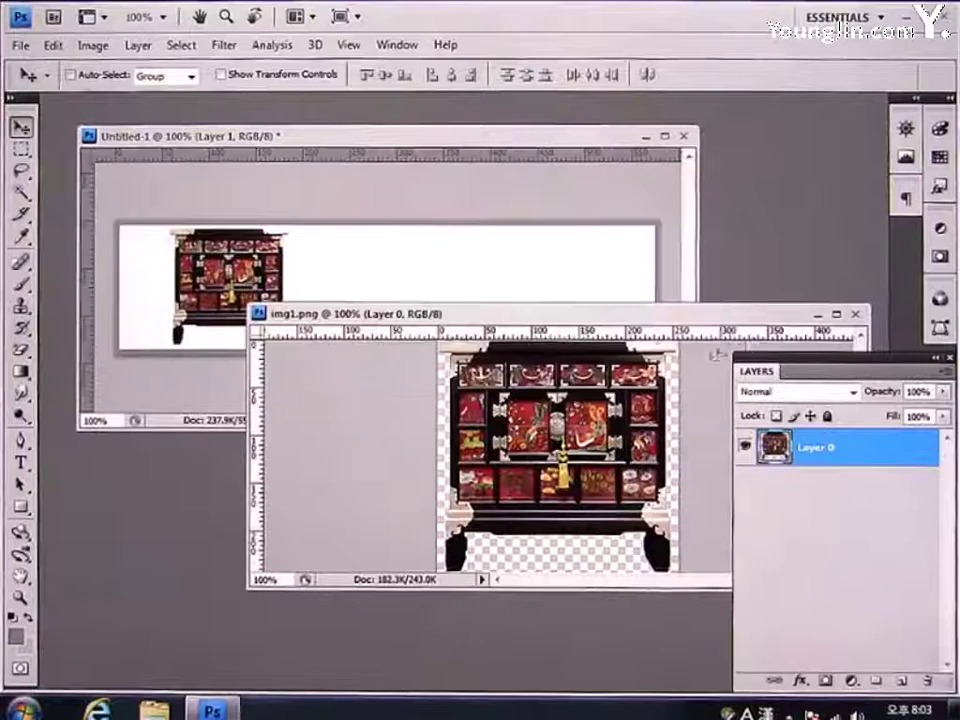
{"action": "left_click", "coordinate": [855, 314]}
{"action": "left_click", "coordinate": [20, 45]}
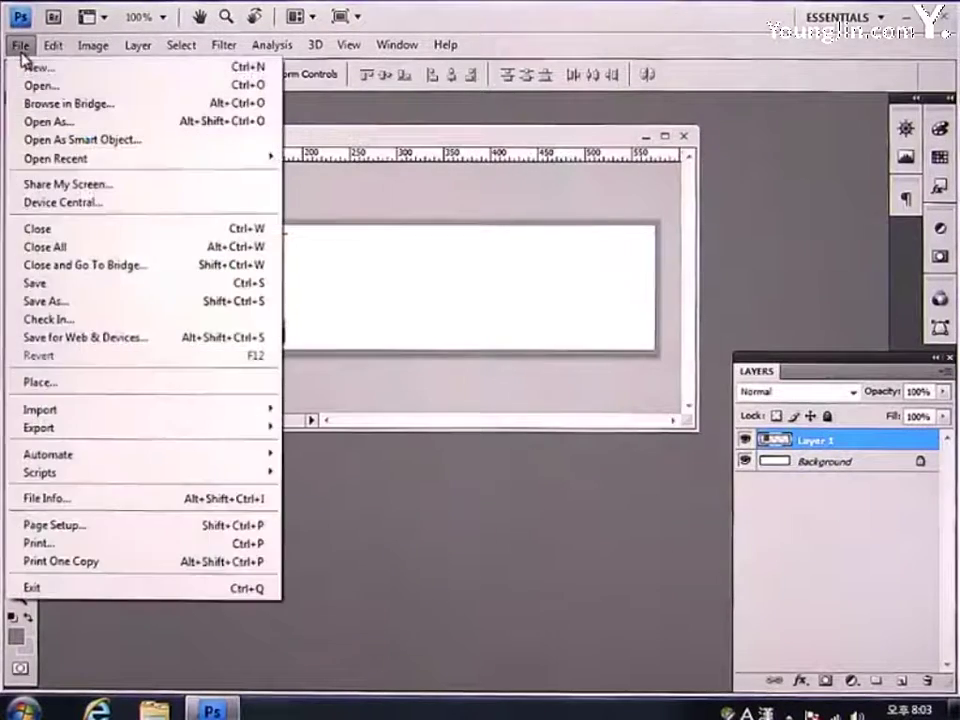
{"action": "left_click", "coordinate": [30, 85]}
{"action": "left_click", "coordinate": [458, 295]}
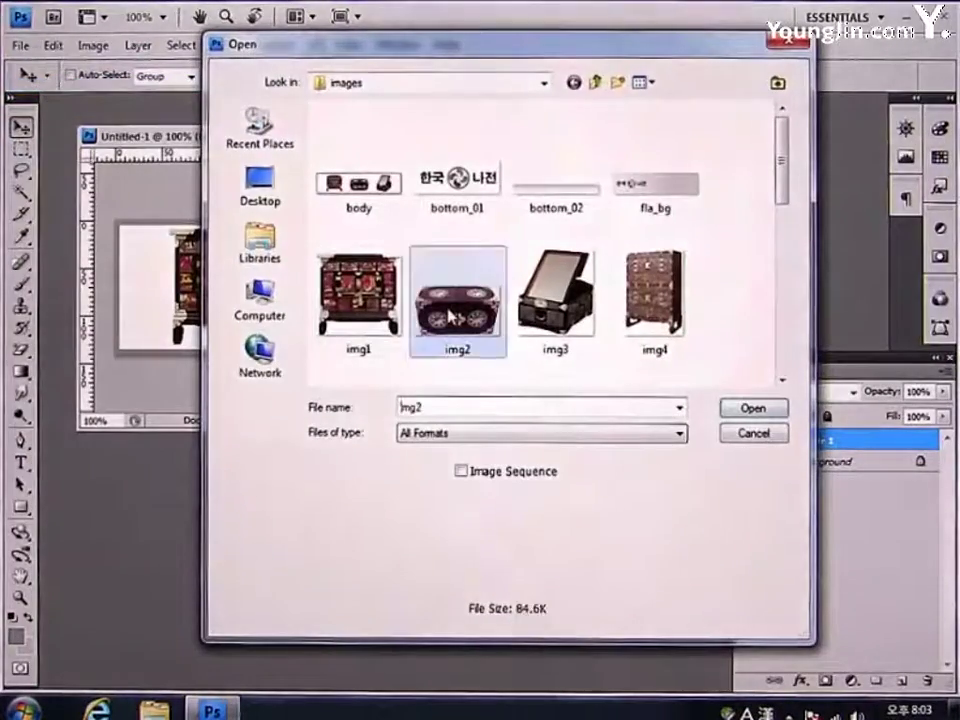
{"action": "left_click", "coordinate": [556, 295], "text": "ctrl"}
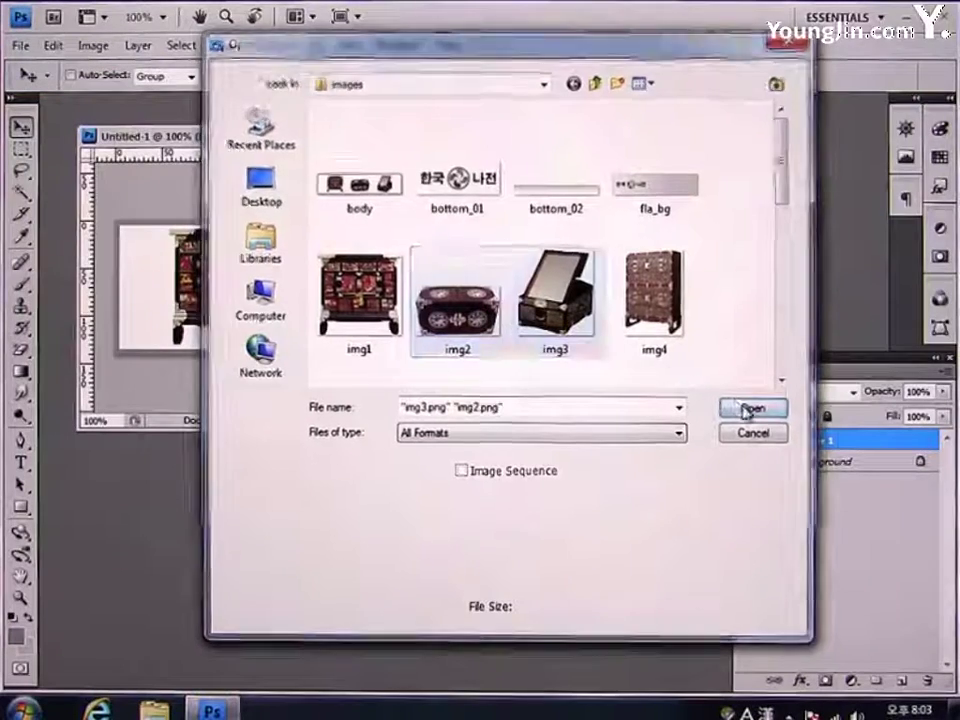
{"action": "left_click", "coordinate": [750, 407]}
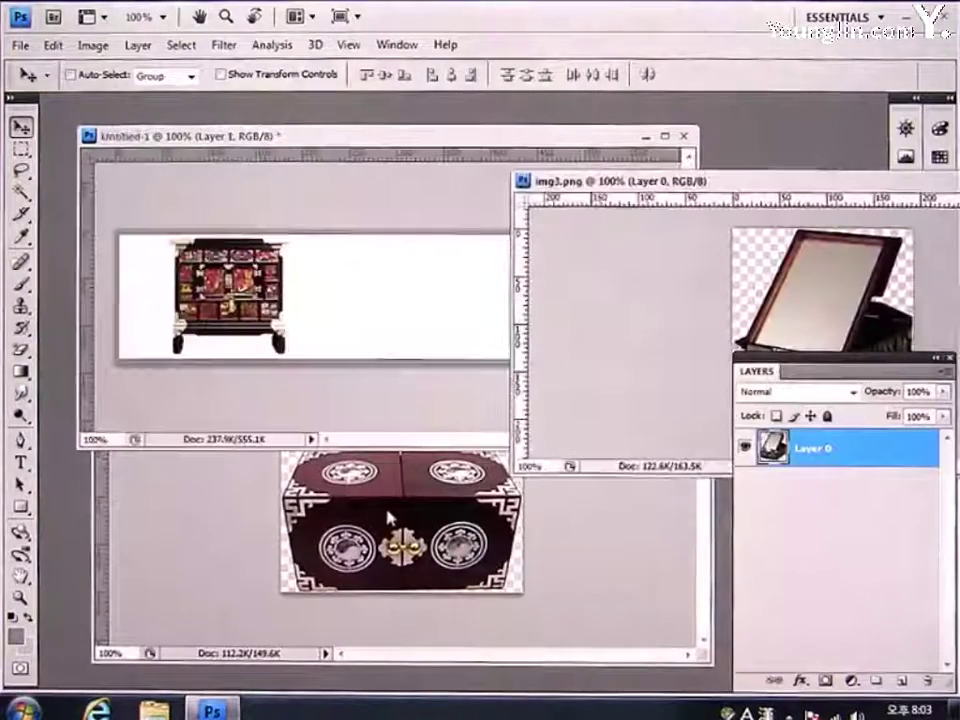
Copy the dark red box from img2 into the bordered banner, placing it beside the chest
{"action": "left_click", "coordinate": [387, 517]}
{"action": "mouse_move", "coordinate": [397, 338]}
{"action": "left_mouse_down"}
{"action": "mouse_move", "coordinate": [392, 311]}
{"action": "mouse_move", "coordinate": [402, 335]}
{"action": "left_mouse_up"}
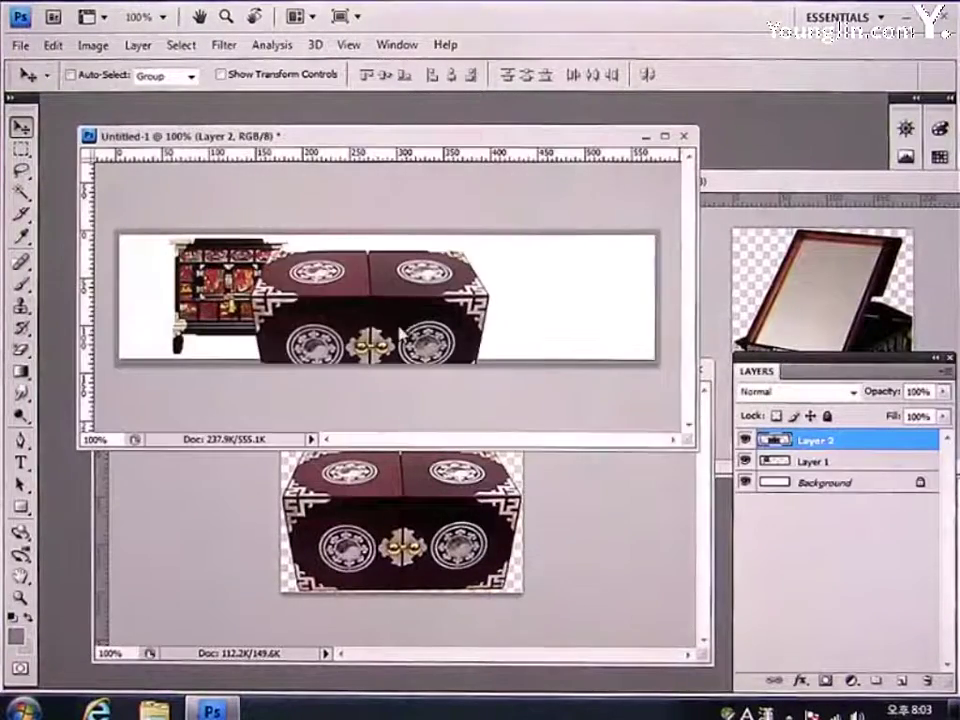
{"action": "left_click_drag", "start_coordinate": [433, 294], "coordinate": [453, 294]}
Scale the box proportionally to about 67%, centre it near X 292 px, then shrink it slightly more
{"action": "key", "text": "ctrl+t"}
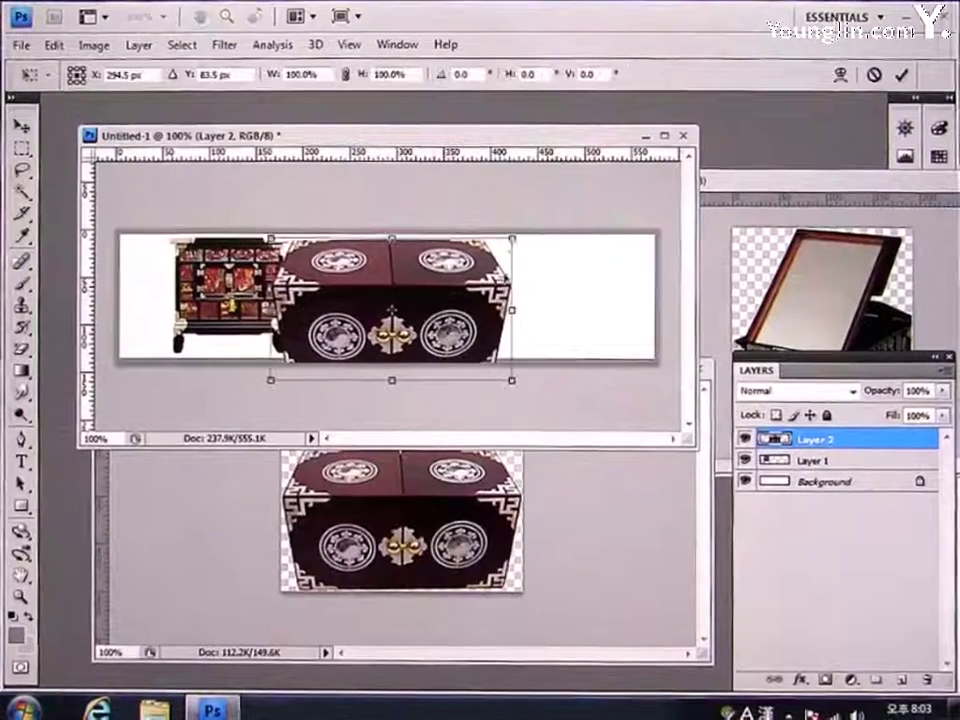
{"action": "left_click_drag", "start_coordinate": [516, 241], "coordinate": [477, 276]}
{"action": "left_click_drag", "start_coordinate": [413, 305], "coordinate": [408, 299]}
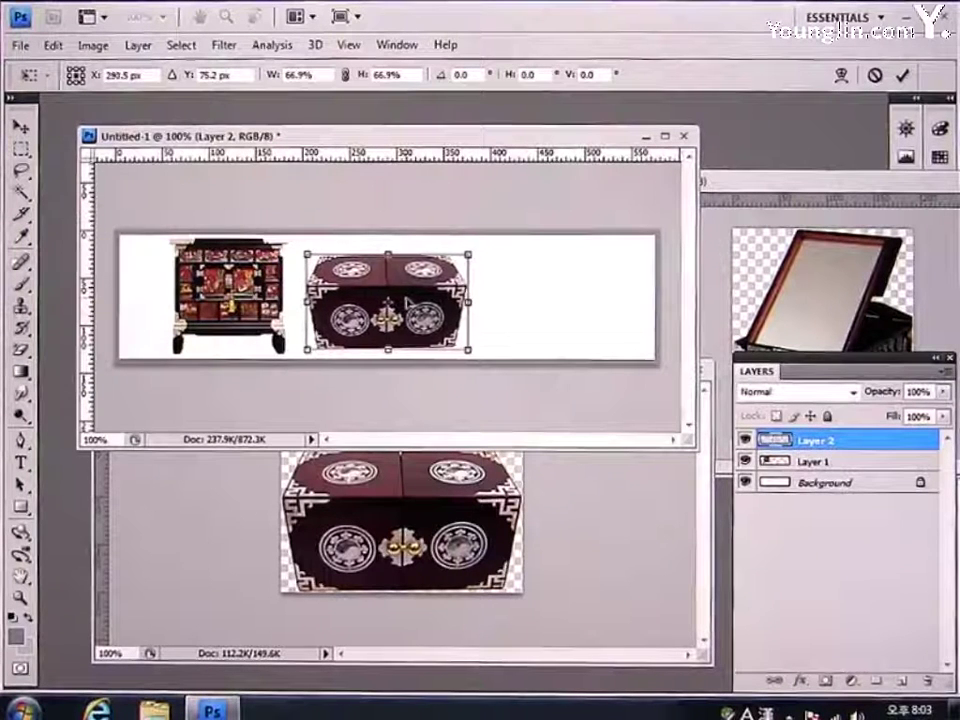
{"action": "key", "text": "Return"}
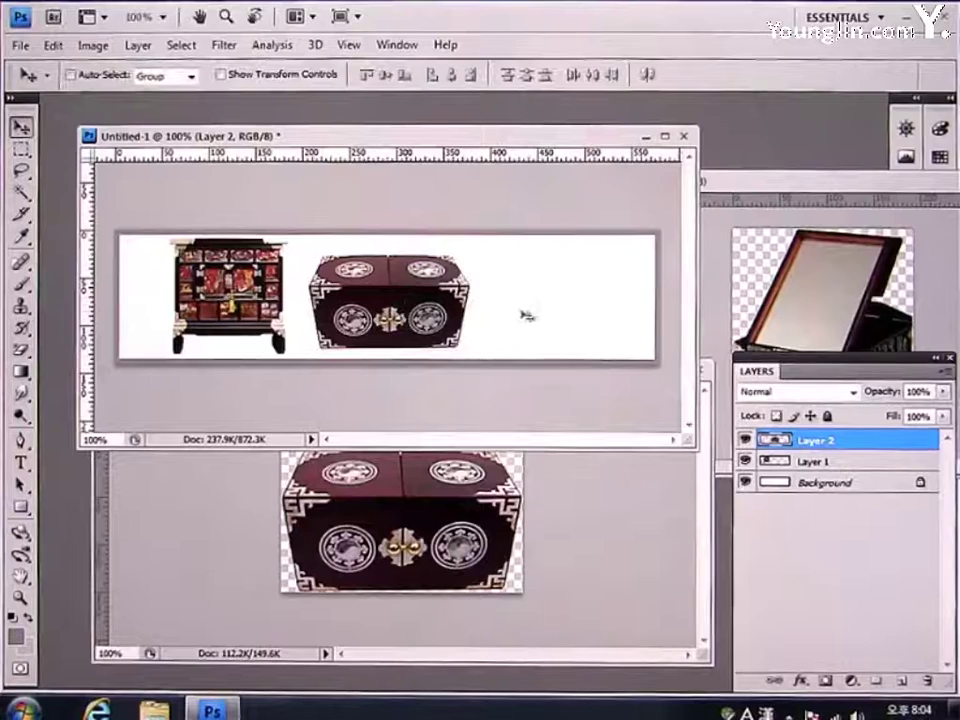
{"action": "key", "text": "ctrl+t"}
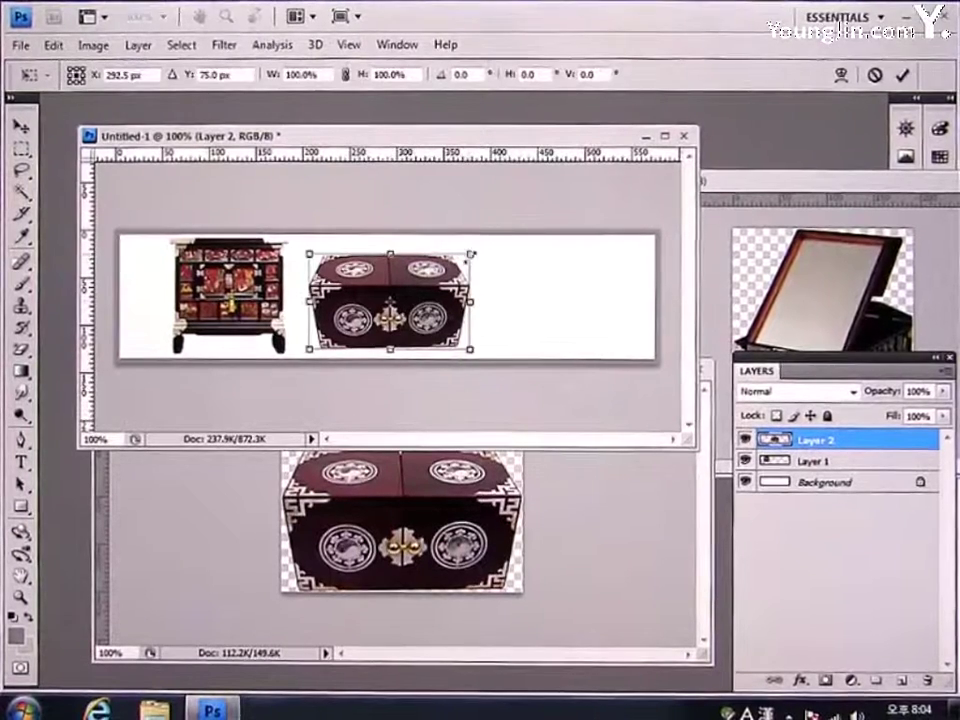
{"action": "left_click_drag", "start_coordinate": [470, 252], "coordinate": [465, 257]}
{"action": "key", "text": "Return"}
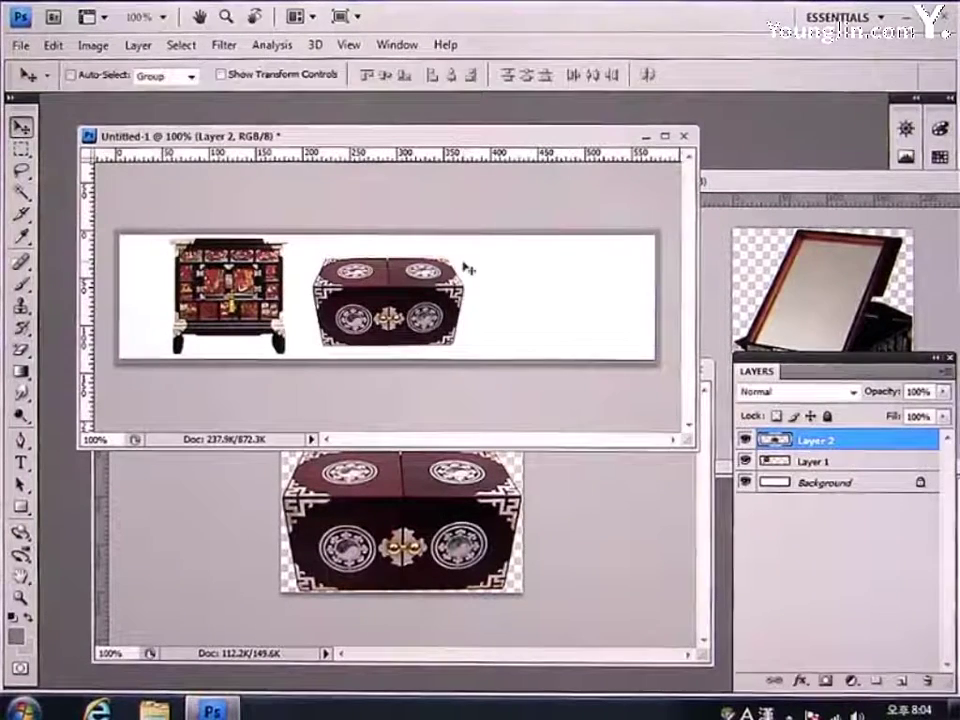
Close img2 and copy the mirror box from img3 into the empty end of the banner
{"action": "left_click", "coordinate": [636, 507]}
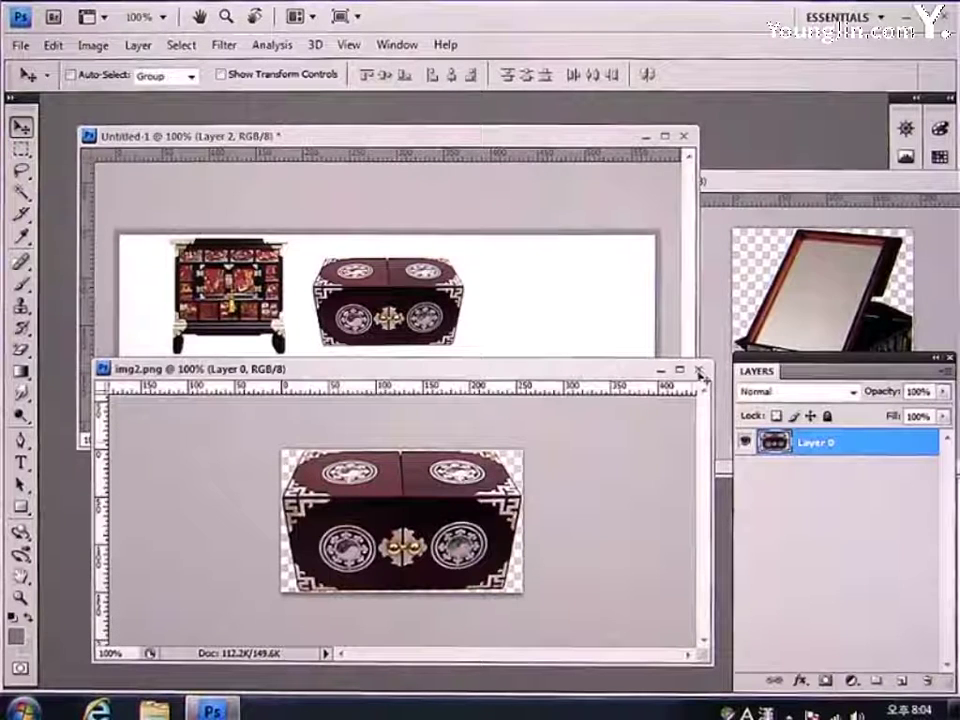
{"action": "left_click", "coordinate": [698, 369]}
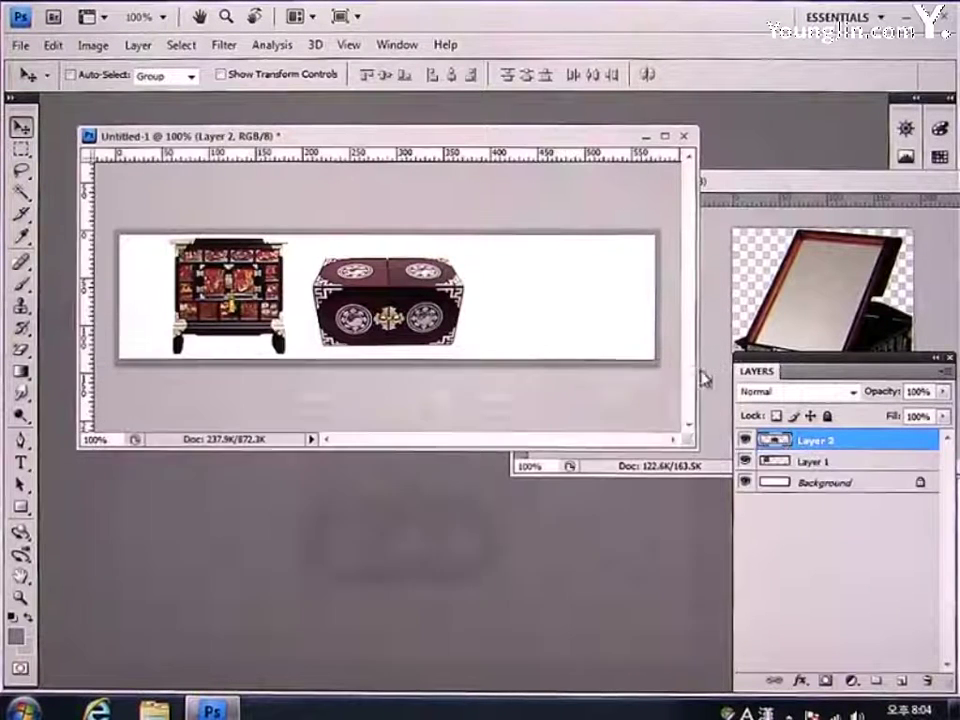
{"action": "left_click", "coordinate": [805, 318]}
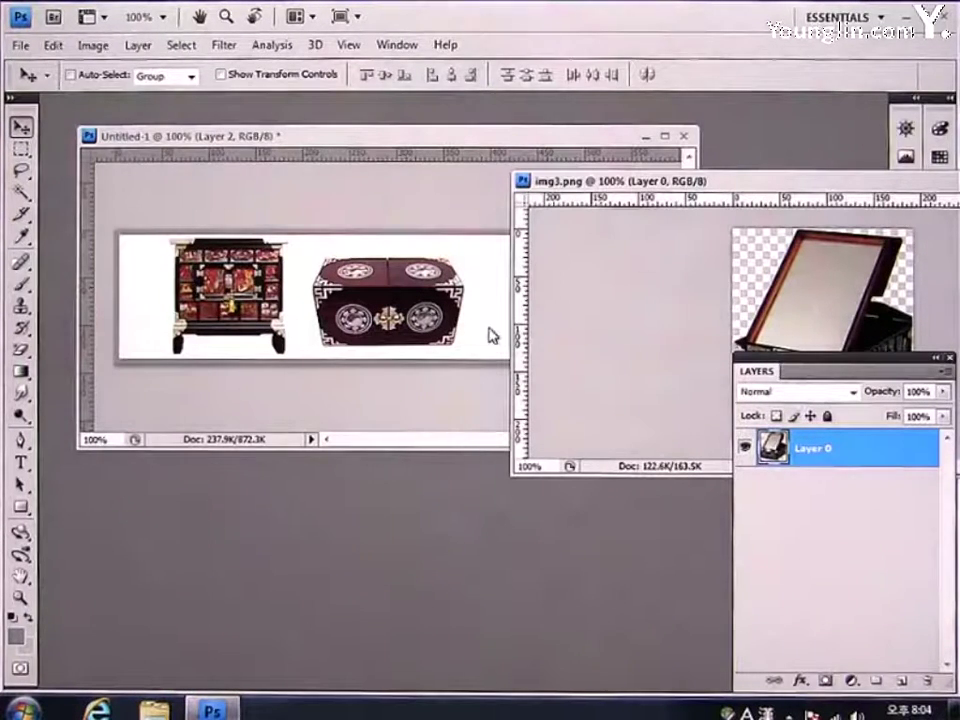
{"action": "left_click_drag", "start_coordinate": [480, 337], "coordinate": [520, 300]}
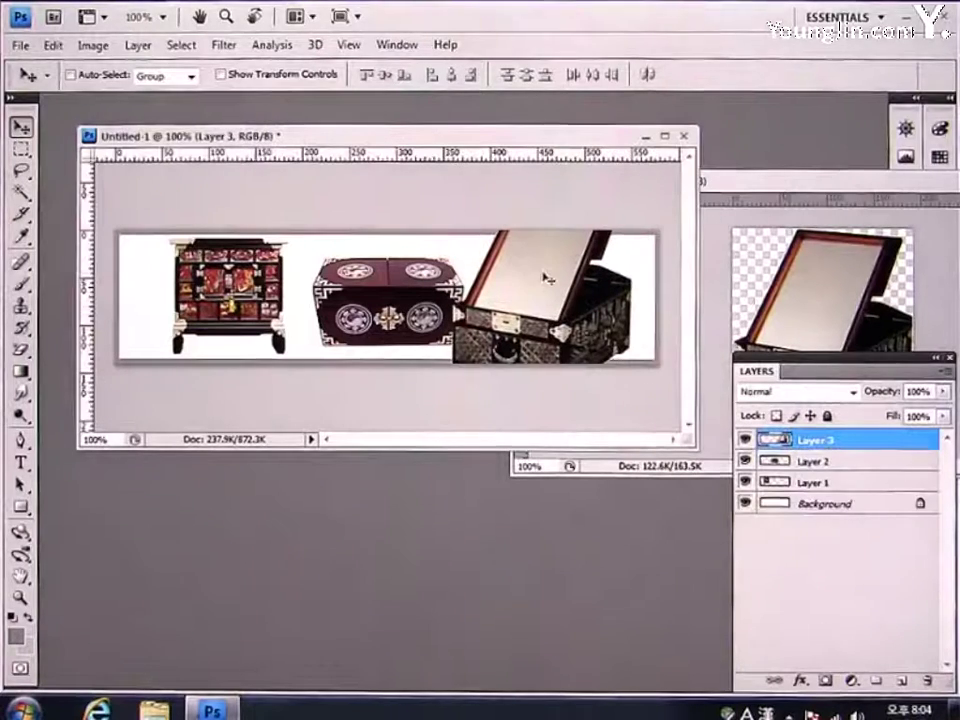
Scale the mirror box proportionally to about 53%, centred at about X 468 px, Y 69 px
{"action": "key", "text": "ctrl+t"}
{"action": "left_click_drag", "start_coordinate": [633, 191], "coordinate": [567, 270]}
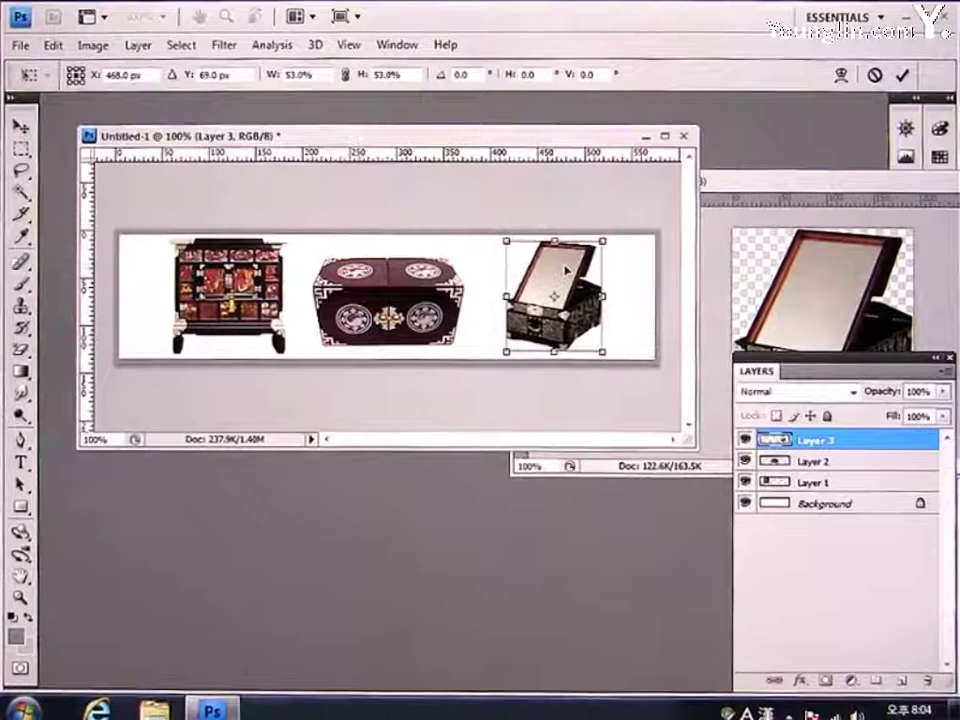
{"action": "key", "text": "Return"}
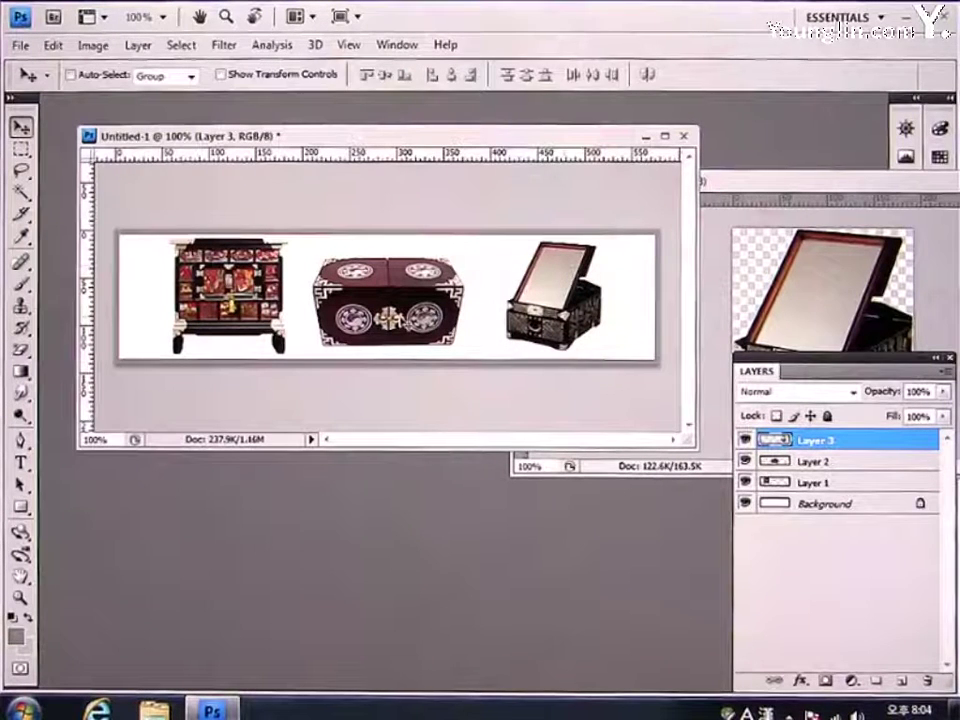
Nudge the middle box about 7 px toward the mirror box to even out the spacing, and close img3
{"action": "left_click", "coordinate": [812, 464]}
{"action": "key", "text": "Right"}
{"action": "key", "text": "Right"}
{"action": "key", "text": "Right"}
{"action": "key", "text": "Right"}
{"action": "key", "text": "Right"}
{"action": "key", "text": "Right"}
{"action": "key", "text": "Right"}
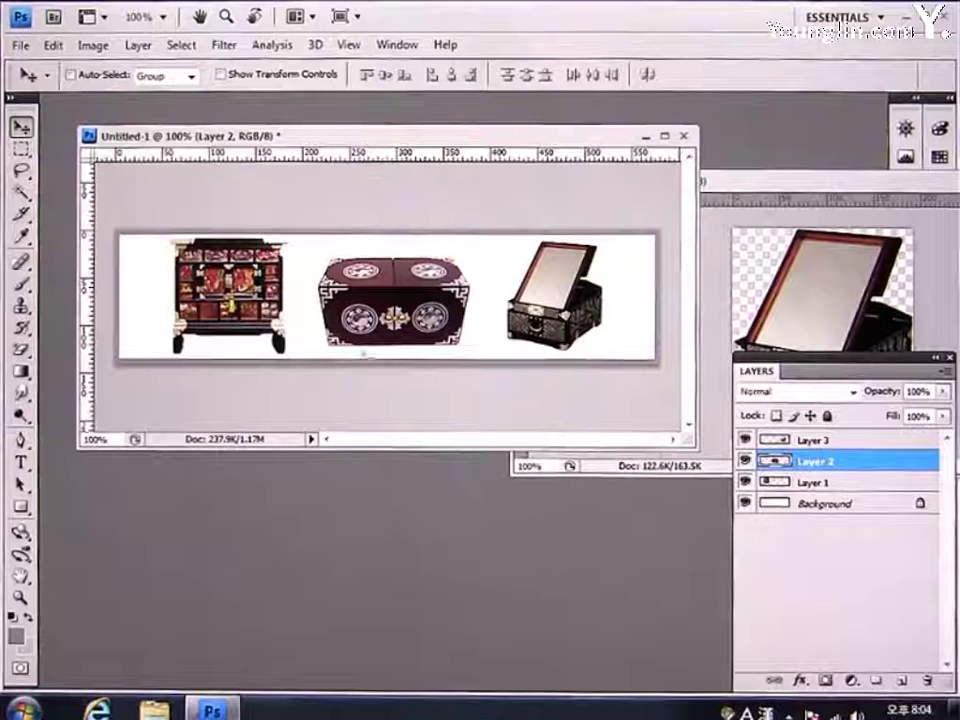
{"action": "left_click_drag", "start_coordinate": [715, 181], "coordinate": [365, 244]}
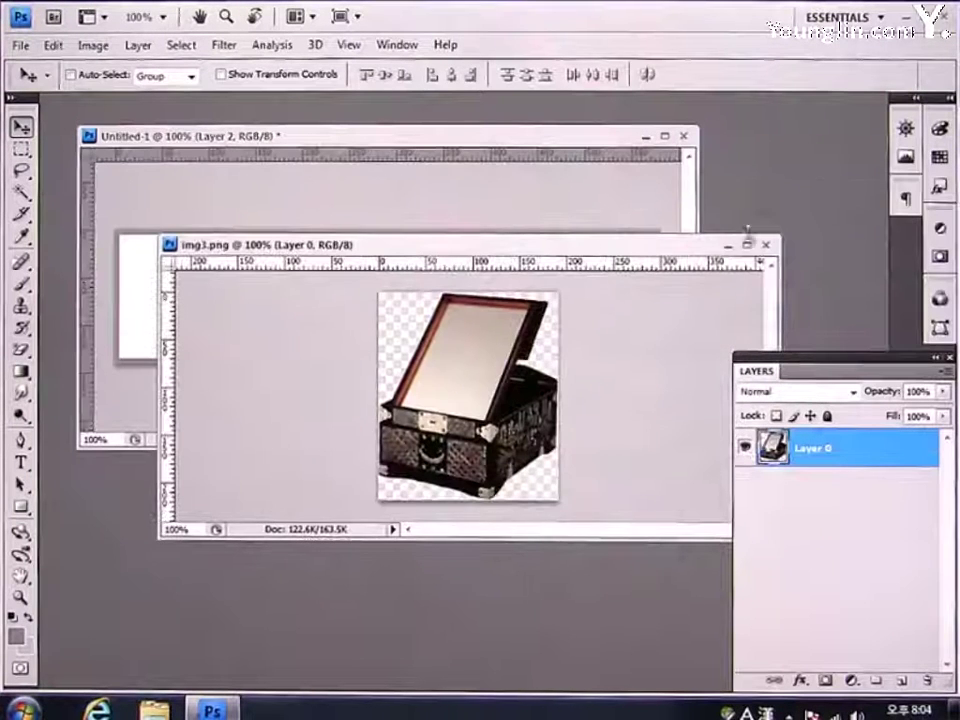
{"action": "left_click", "coordinate": [764, 246]}
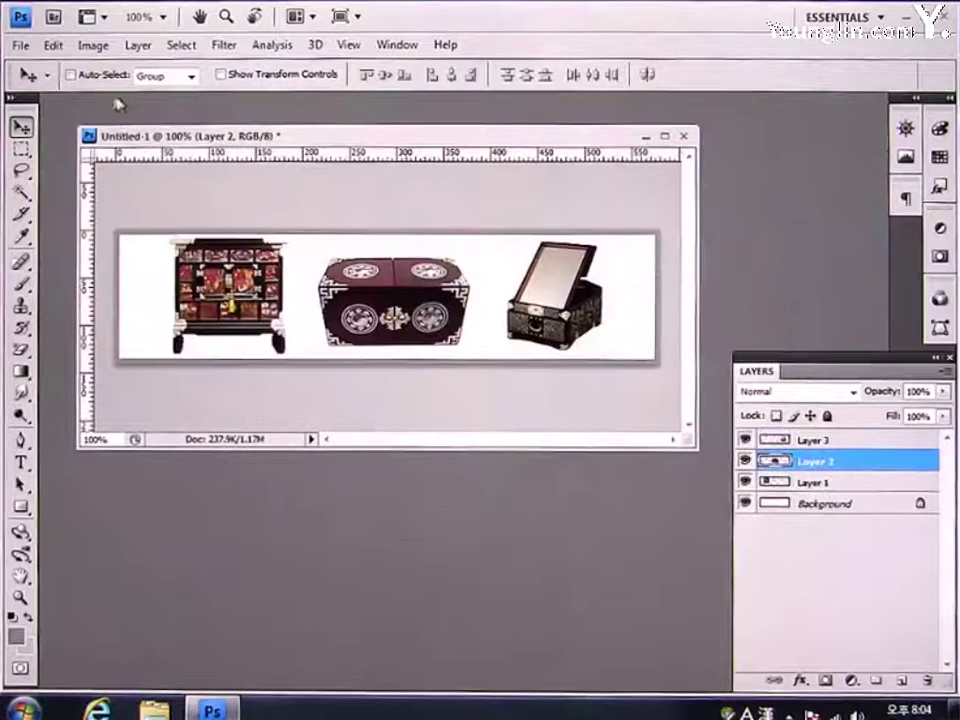
Save the banner for the web with the JPEG High preset as body in the 작업 folder
{"action": "left_click", "coordinate": [20, 45]}
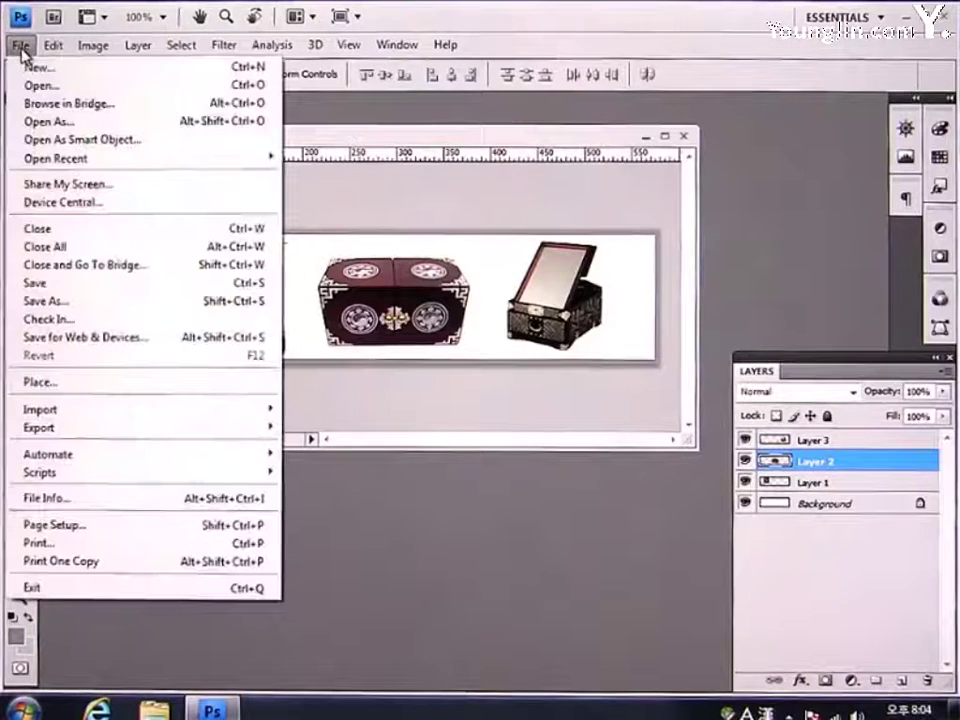
{"action": "left_click", "coordinate": [90, 338]}
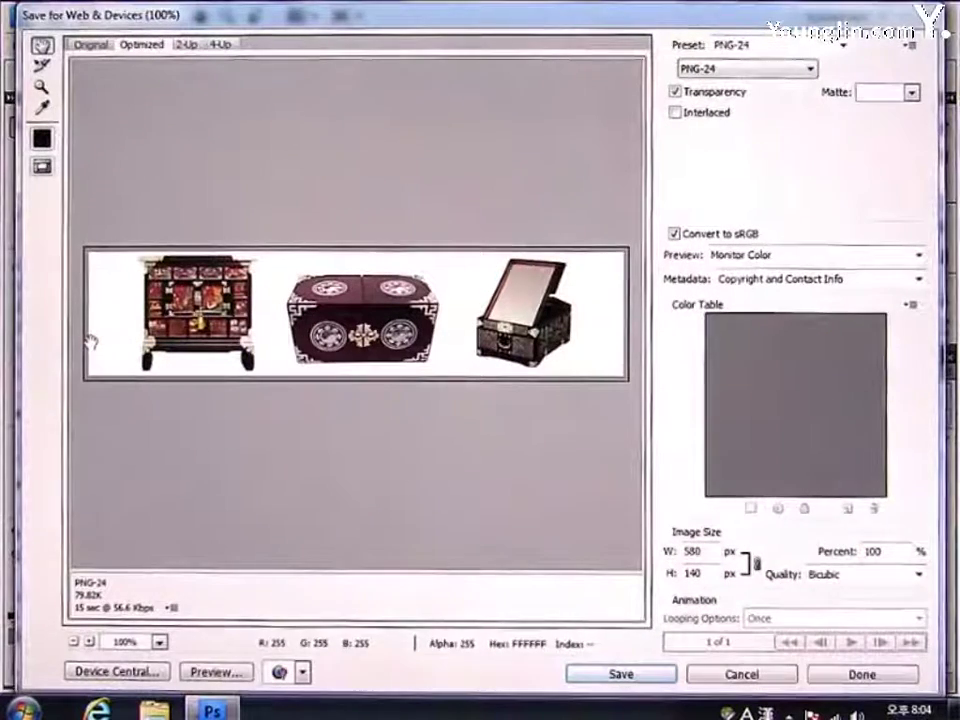
{"action": "left_click", "coordinate": [842, 45]}
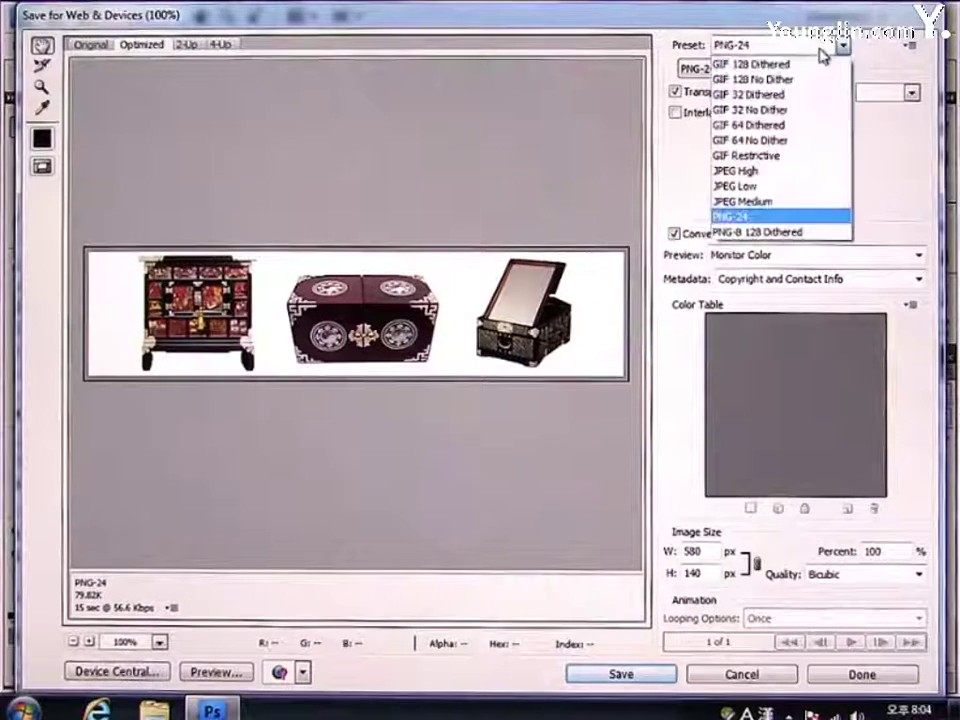
{"action": "left_click", "coordinate": [778, 178]}
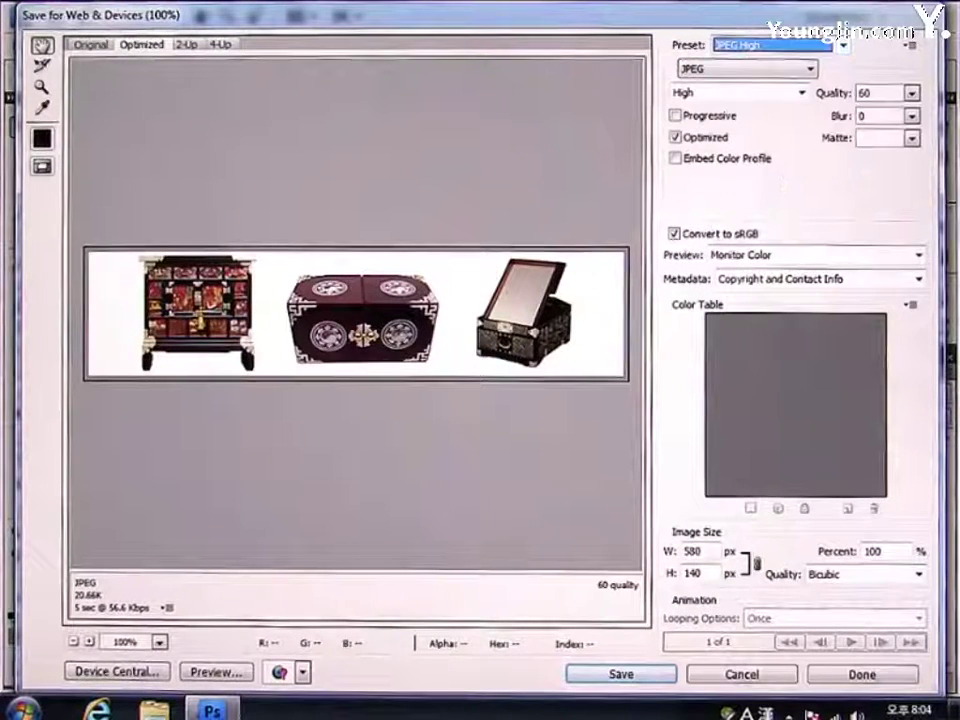
{"action": "left_click", "coordinate": [645, 679]}
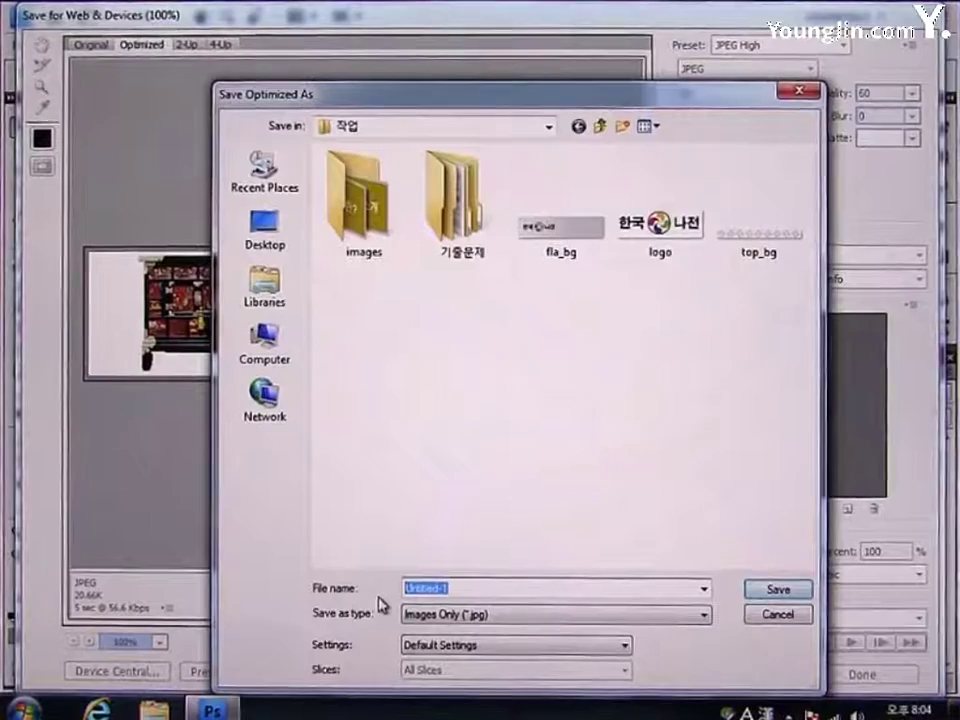
{"action": "type", "text": "body"}
{"action": "key", "text": "Return"}
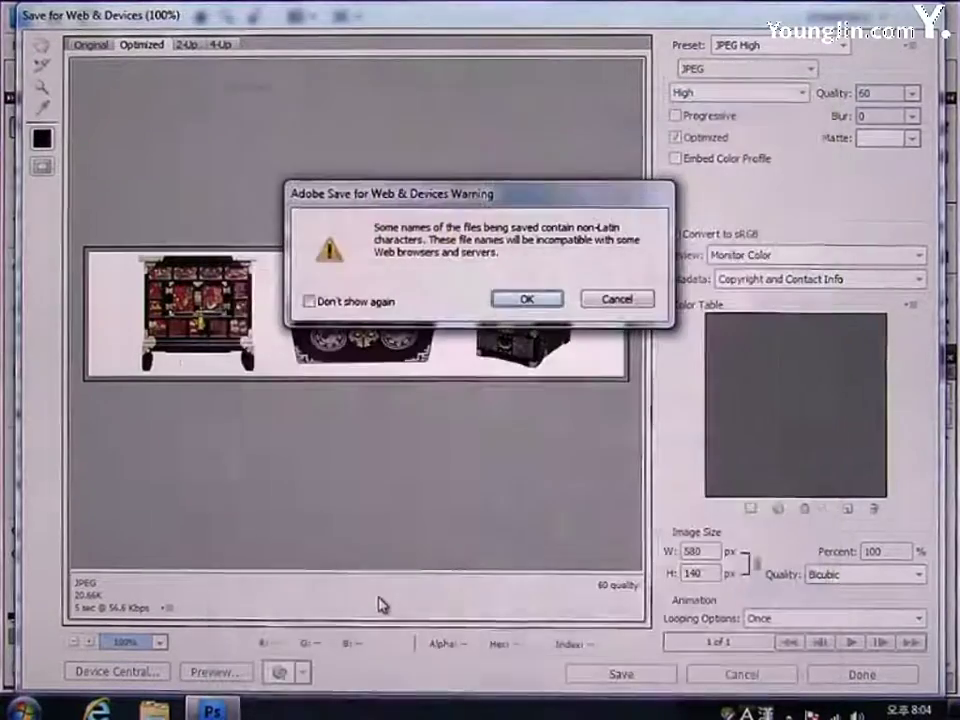
{"action": "left_click", "coordinate": [527, 299]}
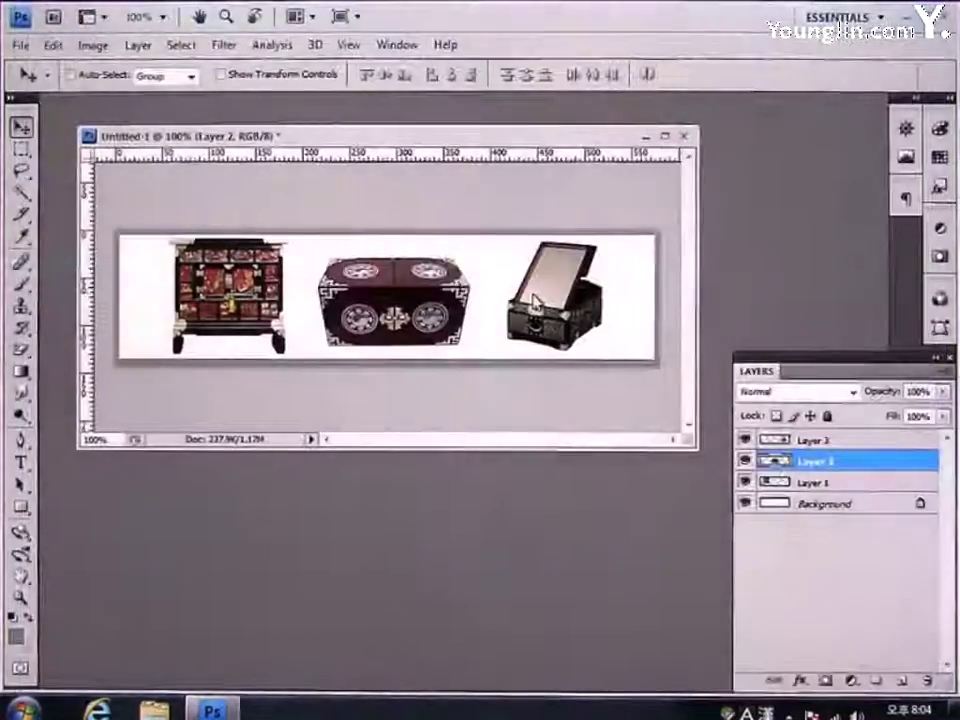
Minimise the banner document and create a new 180 × 150 px RGB document at 72 pixels/inch with a white background
{"action": "left_click", "coordinate": [644, 134]}
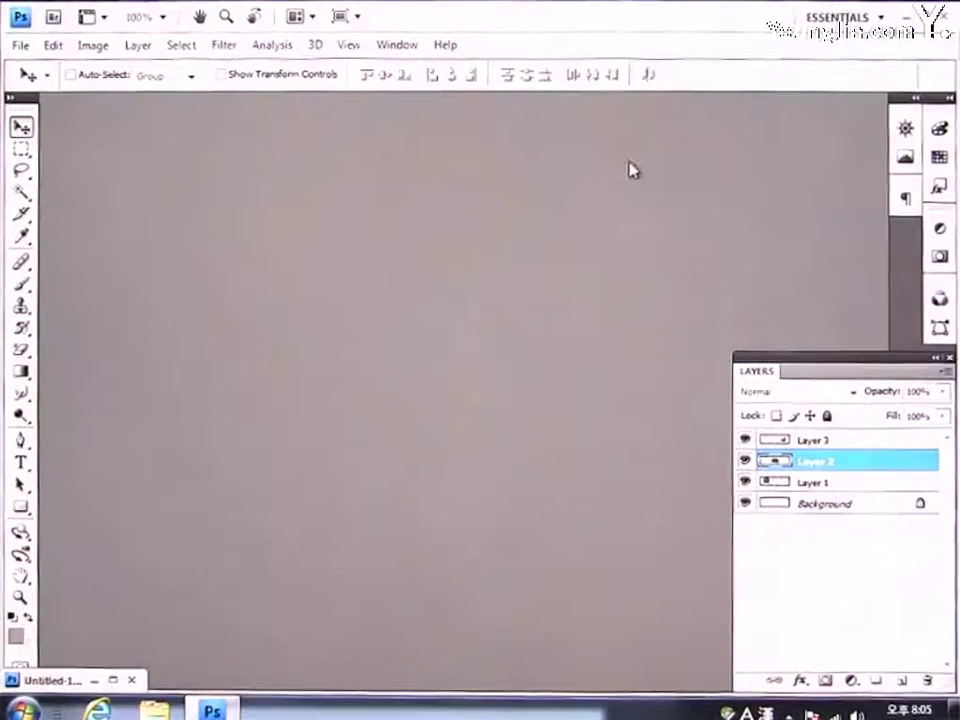
{"action": "left_click", "coordinate": [20, 45]}
{"action": "left_click", "coordinate": [35, 68]}
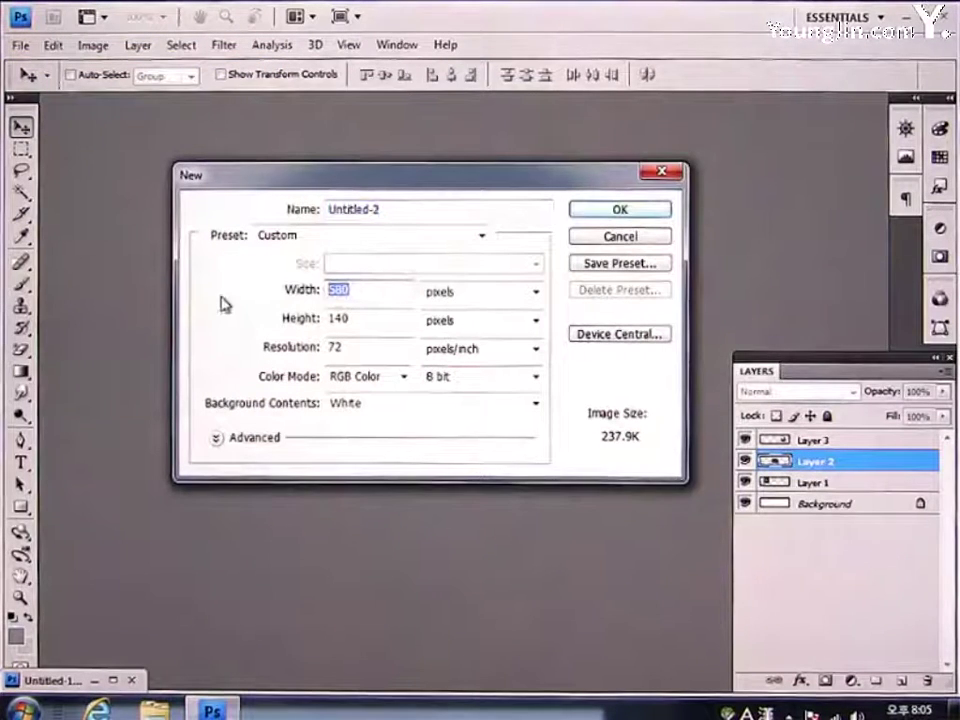
{"action": "type", "text": "1"}
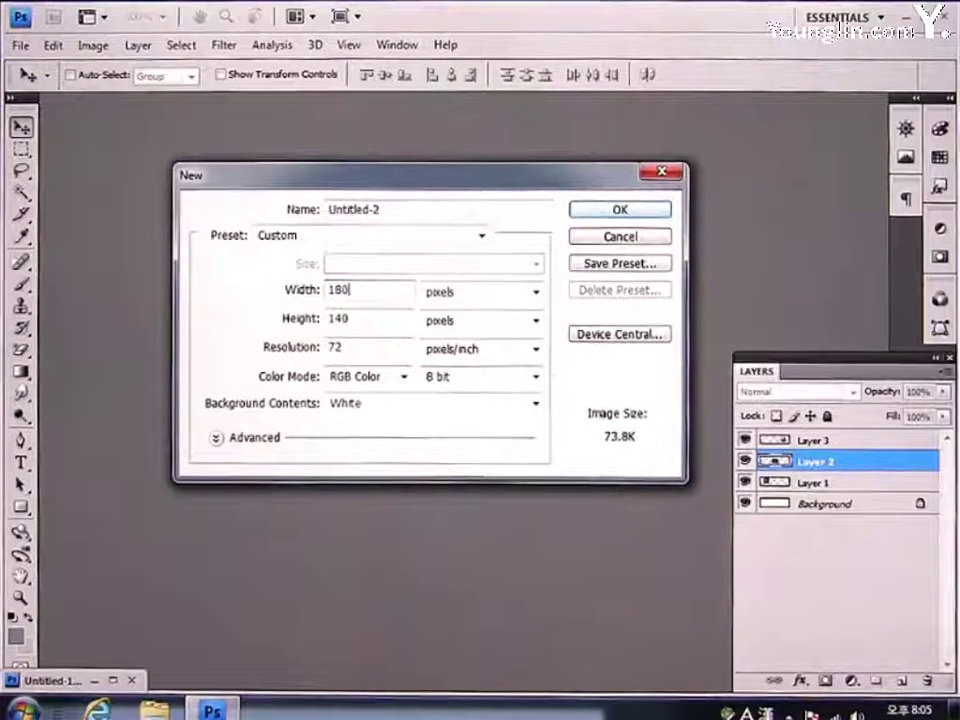
{"action": "key", "text": "Tab"}
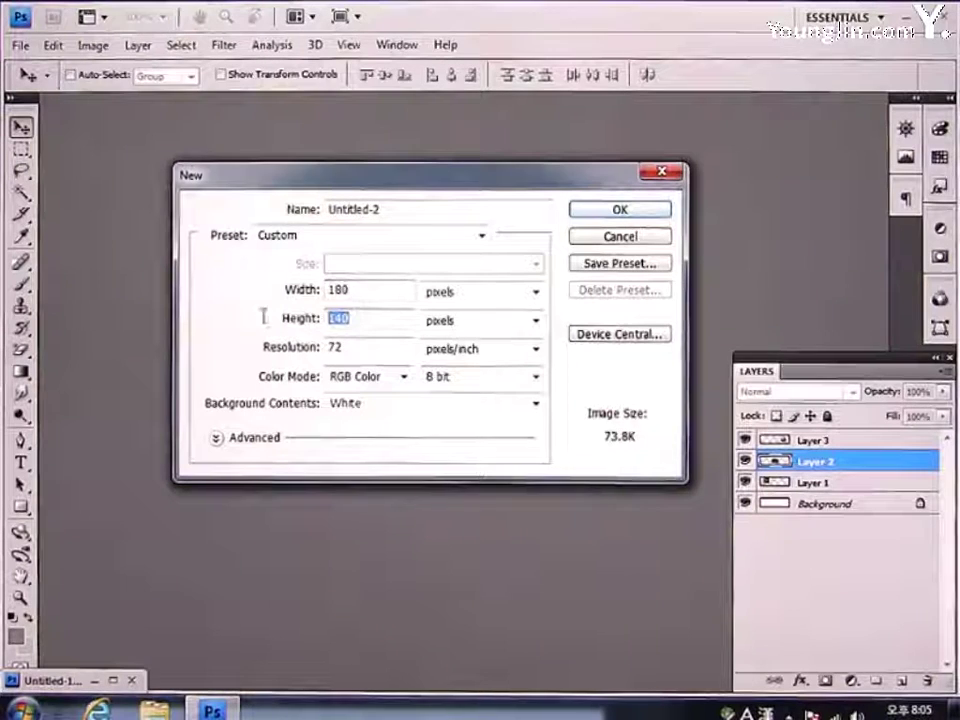
{"action": "type", "text": "150"}
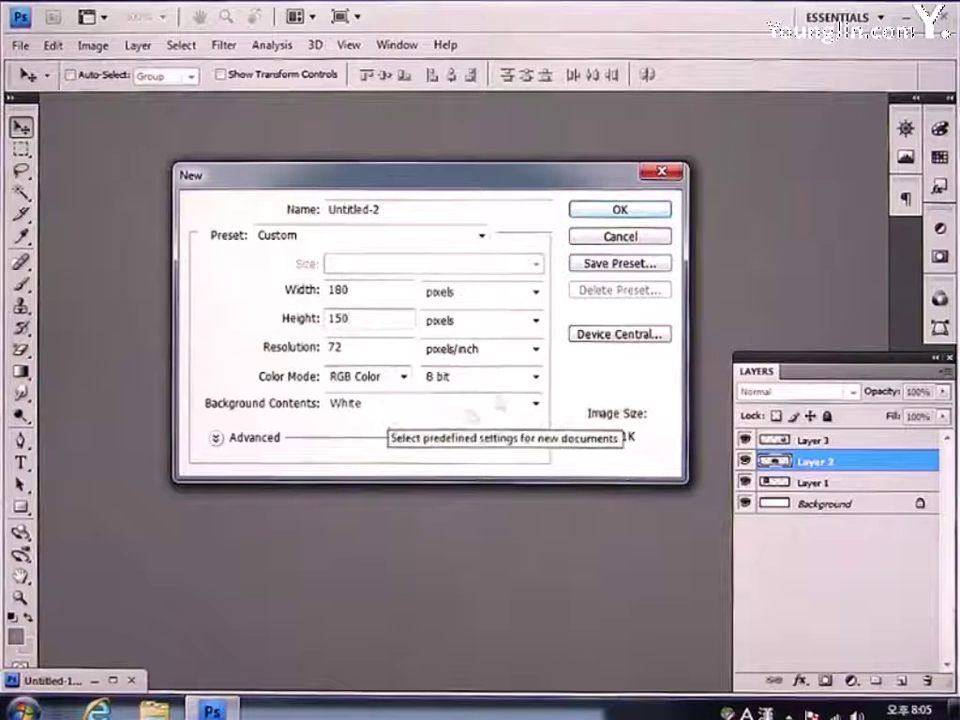
{"action": "left_click", "coordinate": [619, 209]}
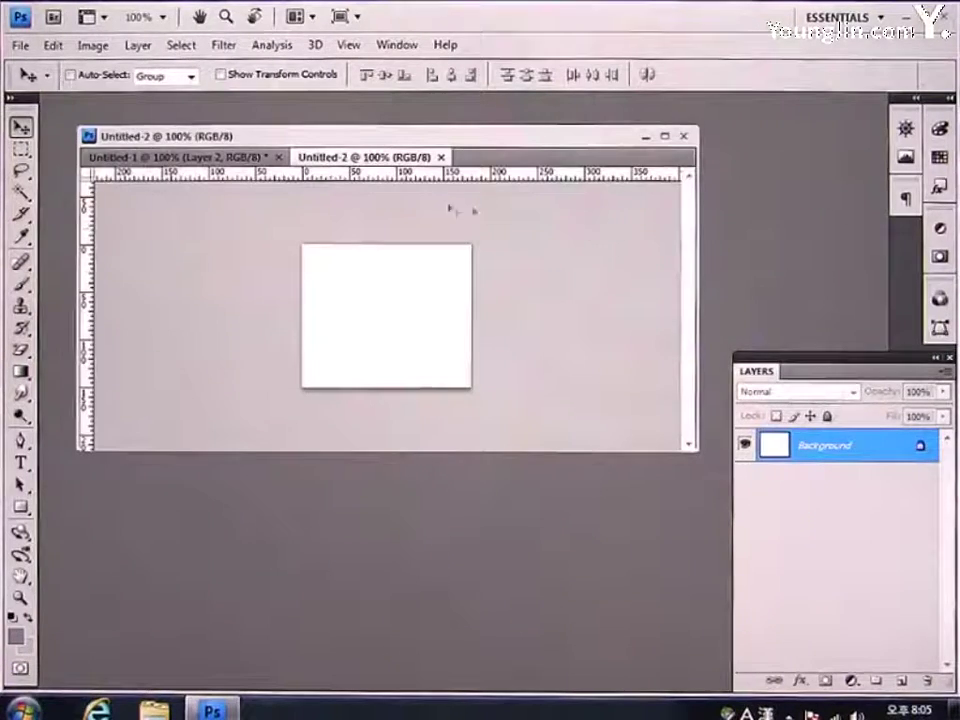
Float the new blank document in its own window, minimise the banner again, and move the window into its place
{"action": "left_click_drag", "start_coordinate": [364, 157], "coordinate": [661, 145]}
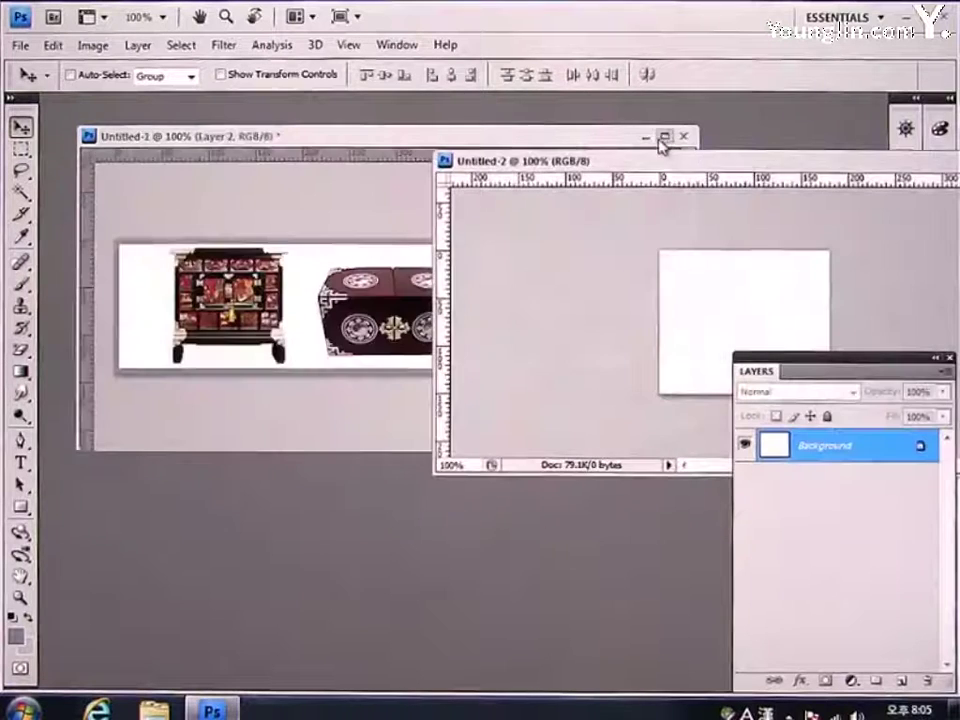
{"action": "left_click", "coordinate": [646, 137]}
{"action": "left_click_drag", "start_coordinate": [720, 163], "coordinate": [353, 130]}
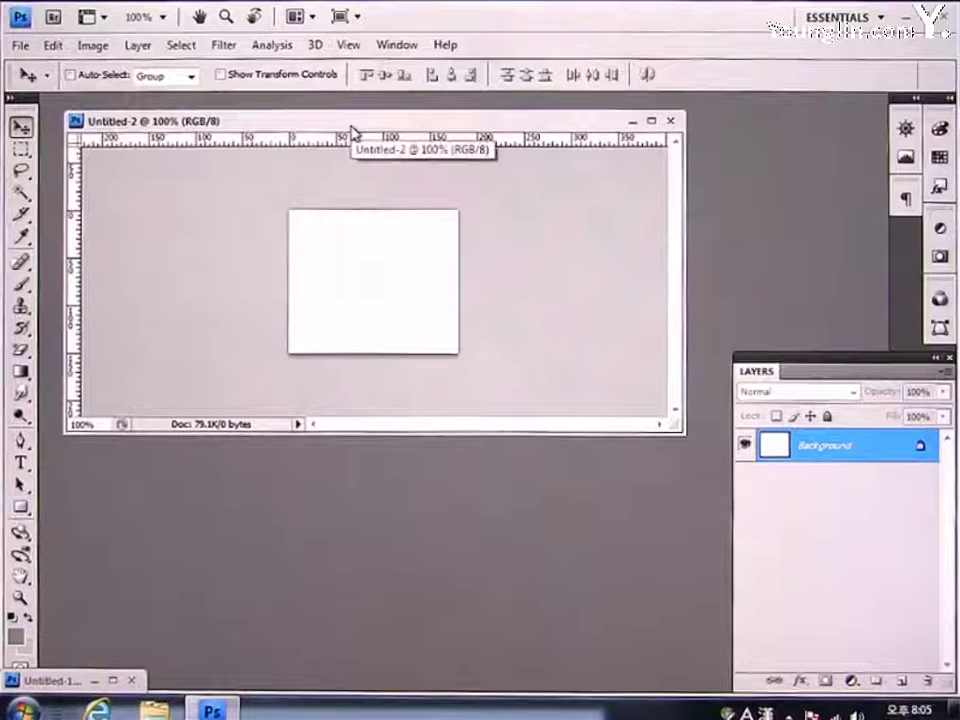
Open img5 from the images folder, float it in its own window, and copy the painting into the blank 180 × 150 px document
{"action": "left_click", "coordinate": [20, 47]}
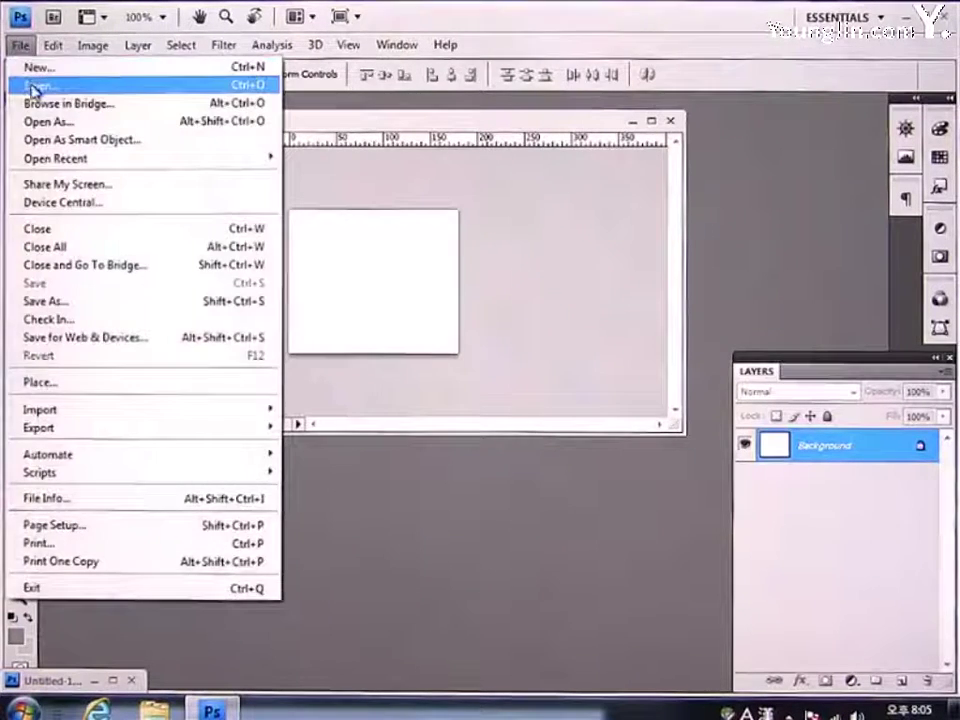
{"action": "left_click", "coordinate": [14, 84]}
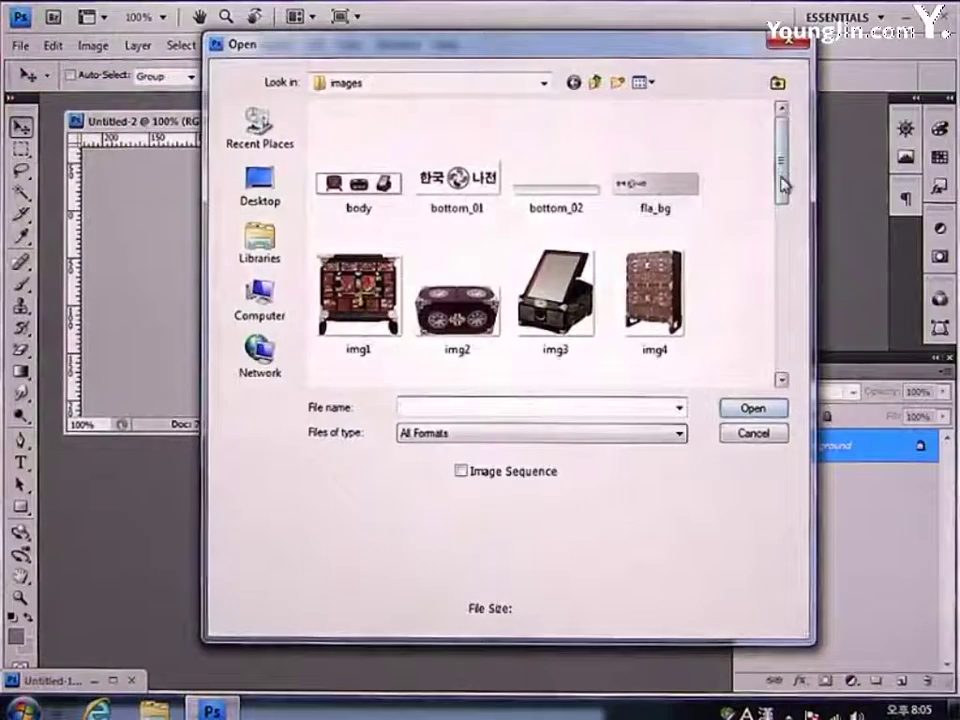
{"action": "left_click_drag", "start_coordinate": [784, 184], "coordinate": [781, 222]}
{"action": "left_click", "coordinate": [358, 325]}
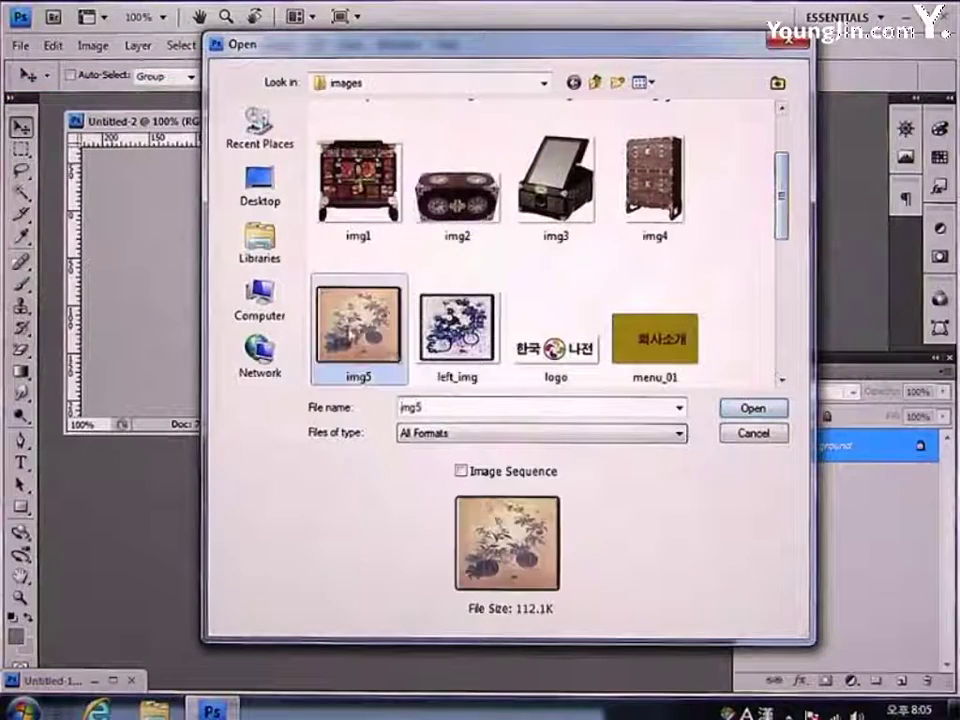
{"action": "left_click", "coordinate": [760, 408]}
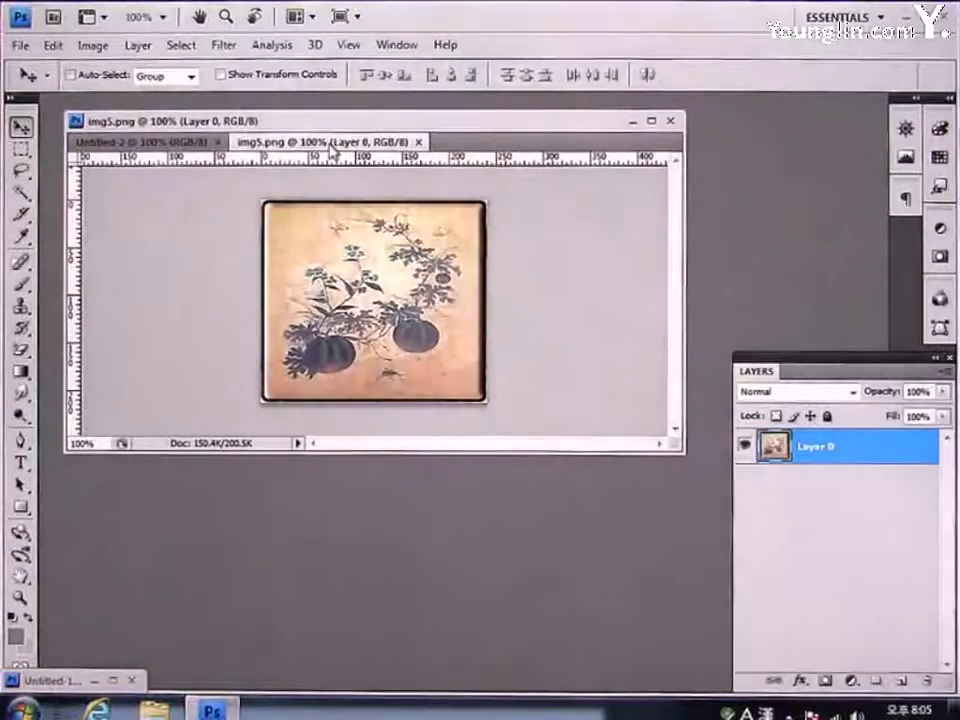
{"action": "left_click_drag", "start_coordinate": [330, 142], "coordinate": [281, 324]}
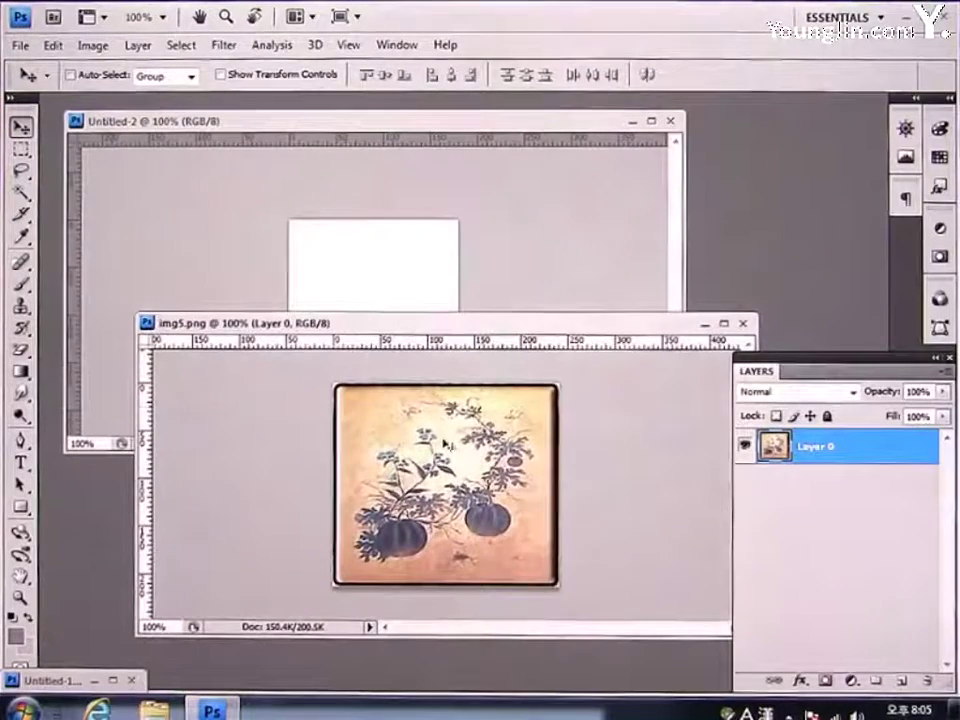
{"action": "left_click_drag", "start_coordinate": [420, 398], "coordinate": [368, 287]}
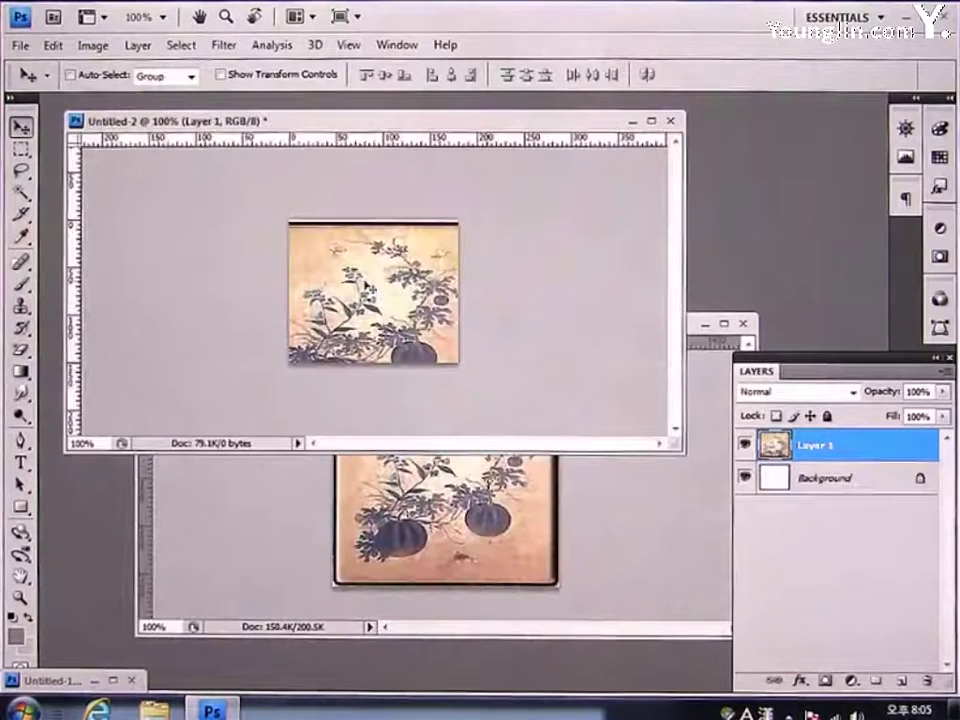
Scale the painting down and position it to fit inside the canvas with a narrow white margin, and close img5
{"action": "key", "text": "ctrl+t"}
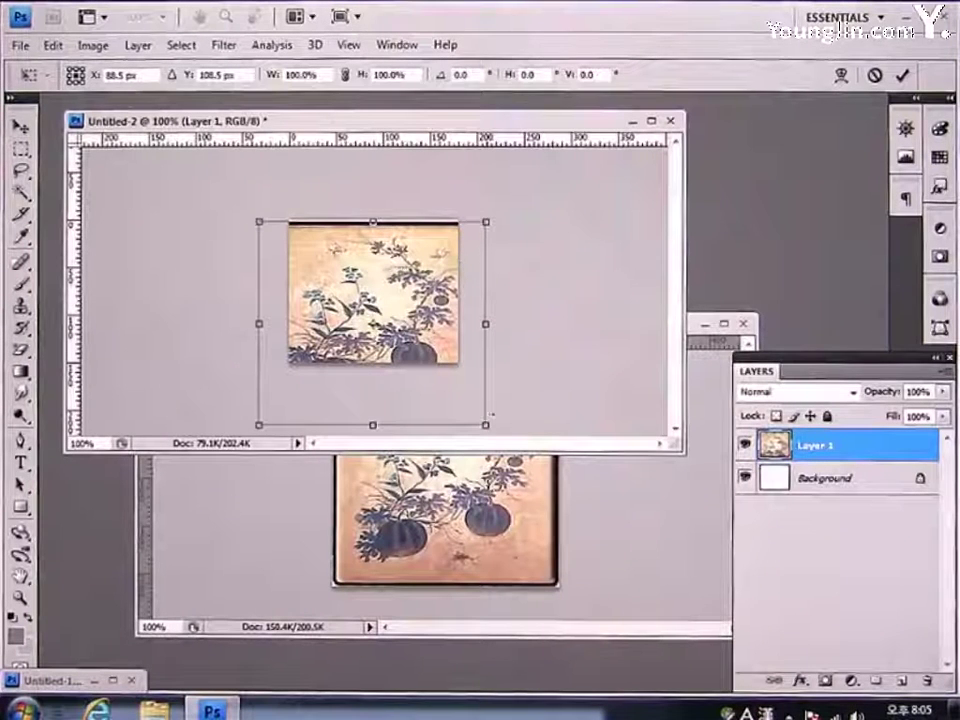
{"action": "left_click_drag", "start_coordinate": [485, 425], "coordinate": [444, 388]}
{"action": "left_click_drag", "start_coordinate": [400, 327], "coordinate": [400, 287]}
{"action": "left_click_drag", "start_coordinate": [449, 352], "coordinate": [453, 361]}
{"action": "key", "text": "Return"}
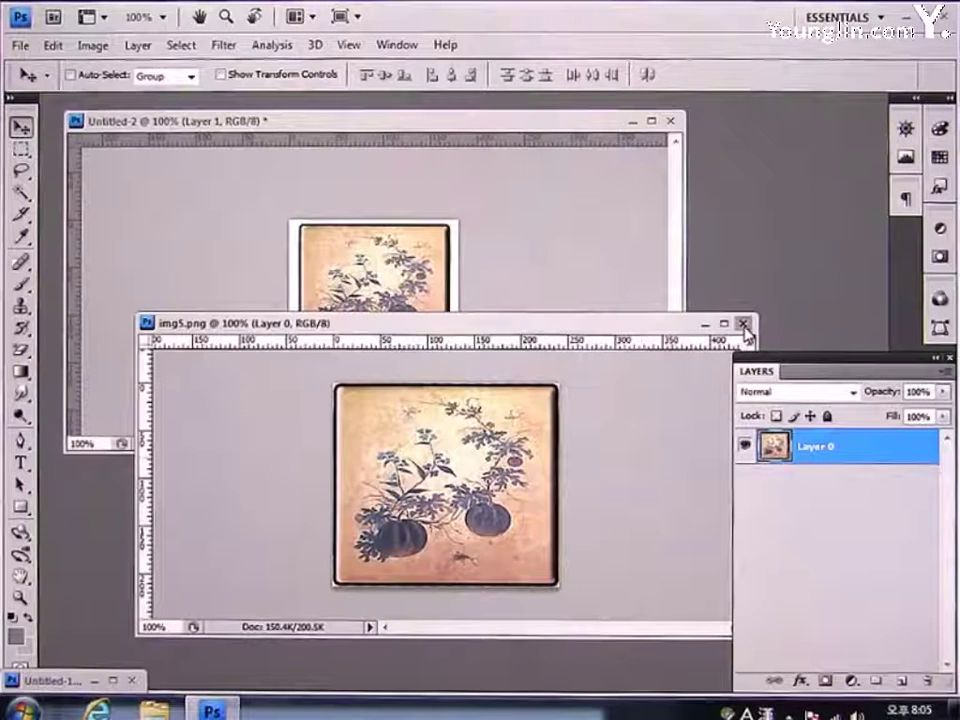
{"action": "left_click", "coordinate": [743, 324]}
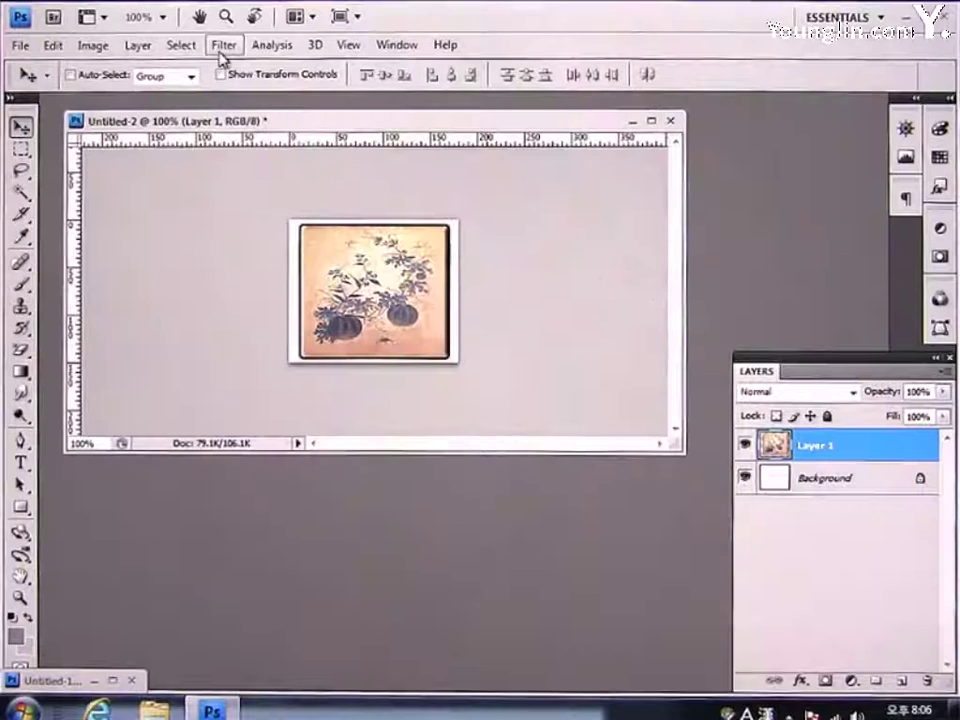
Apply the Find Edges filter to the painting layer
{"action": "left_click", "coordinate": [222, 48]}
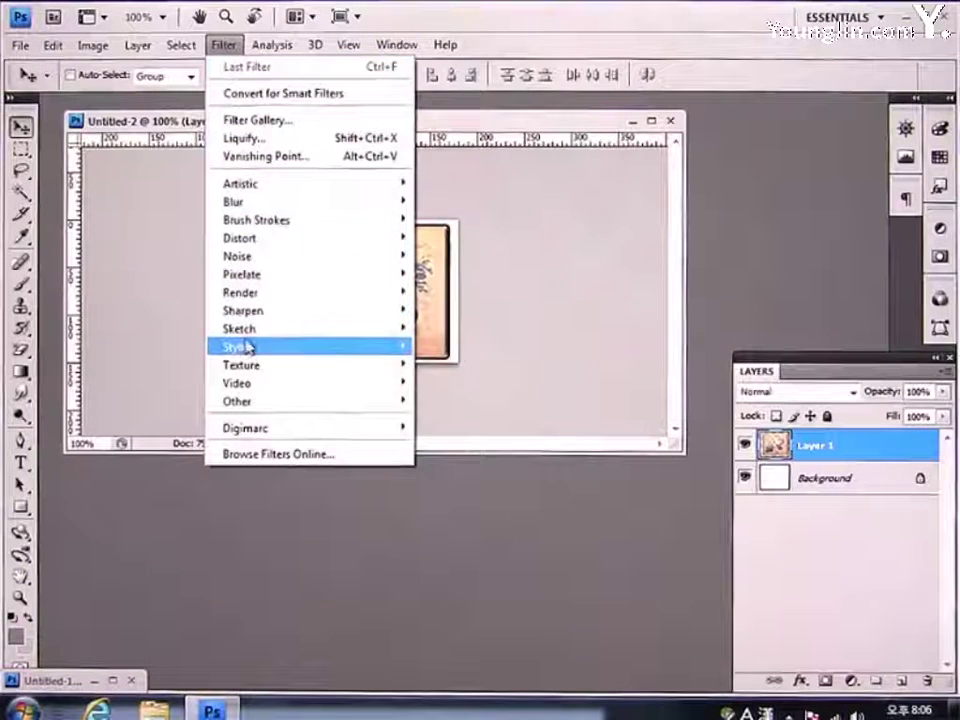
{"action": "mouse_move", "coordinate": [249, 352]}
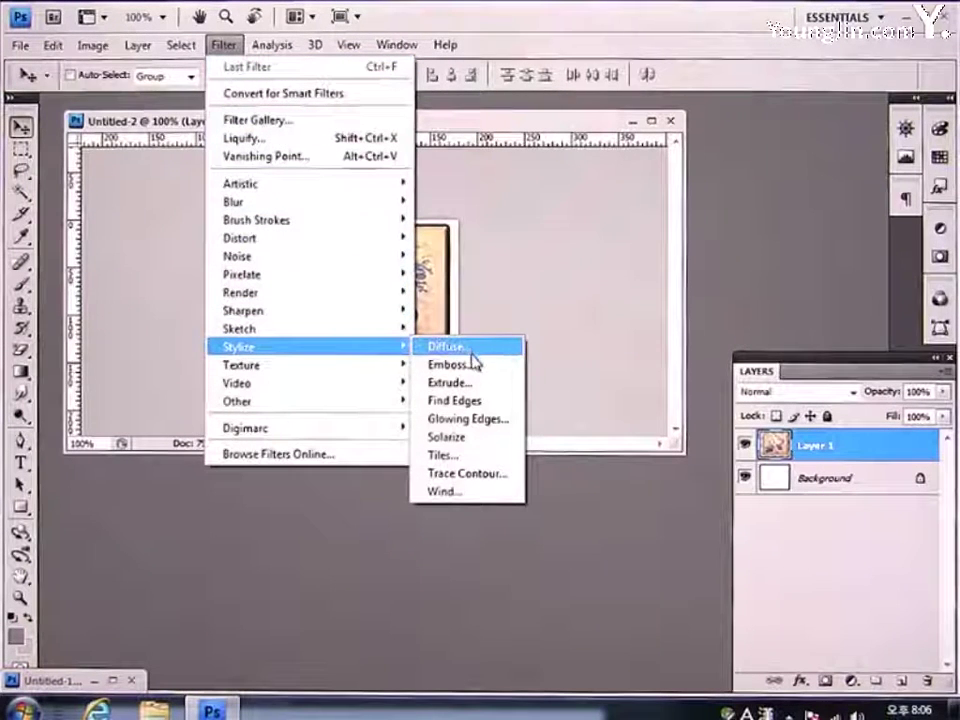
{"action": "left_click", "coordinate": [476, 402]}
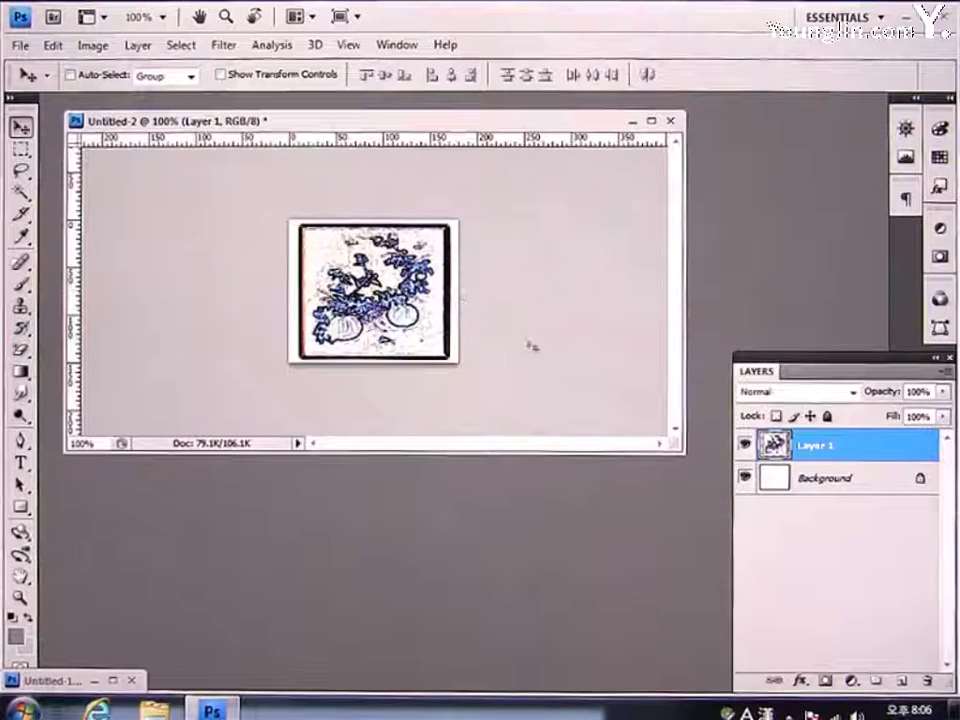
Add an Inner Glow to the painting layer with Normal blend mode and colour 0600FF
{"action": "right_click", "coordinate": [869, 459]}
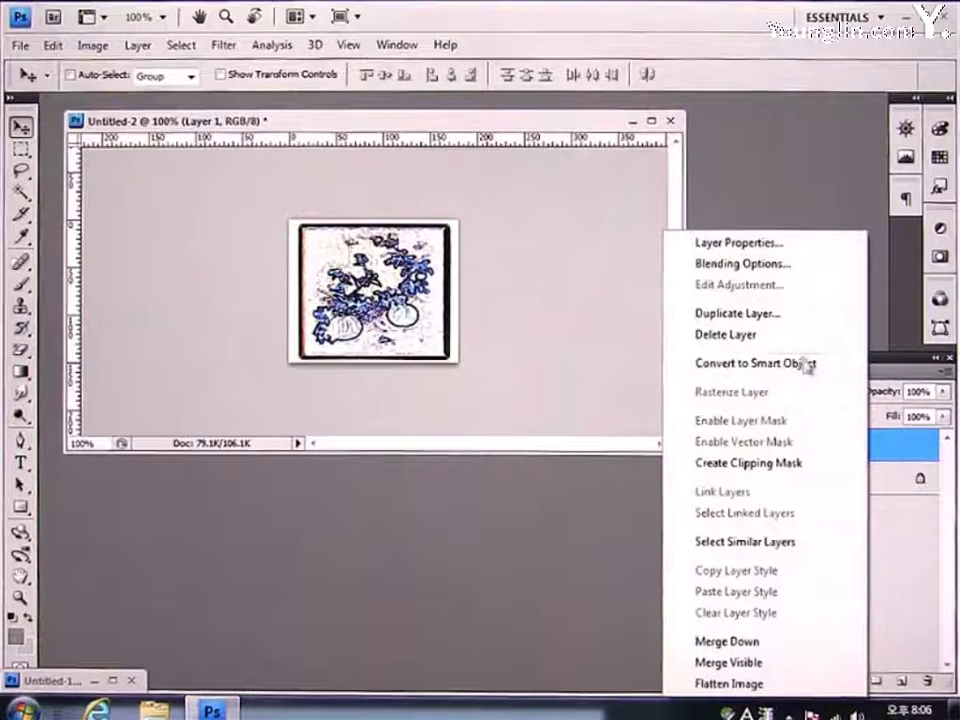
{"action": "left_click", "coordinate": [781, 265]}
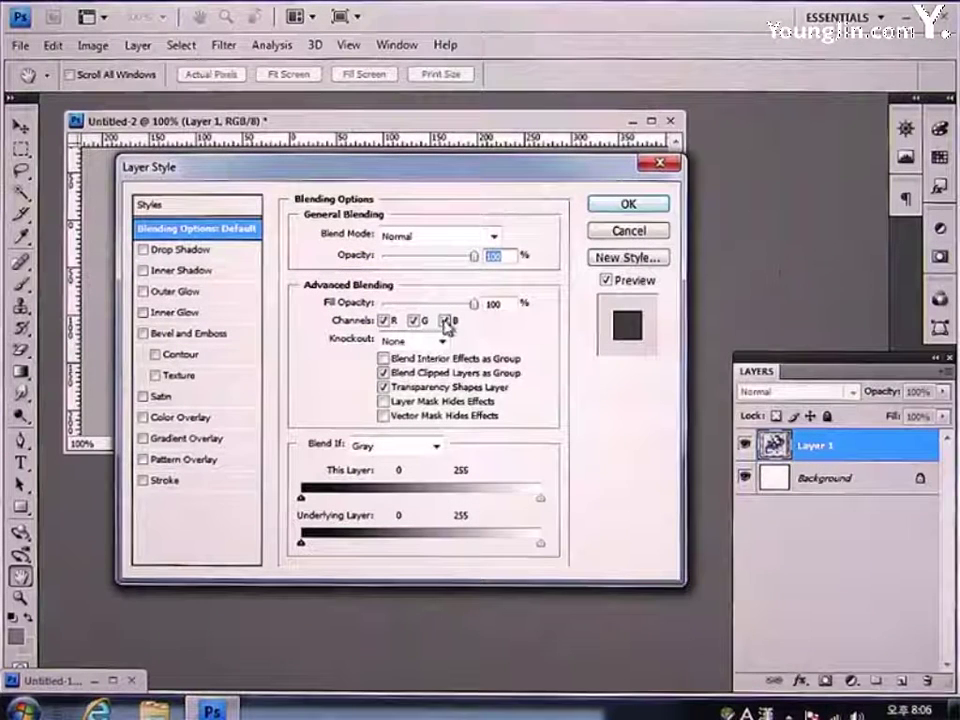
{"action": "left_click", "coordinate": [163, 313]}
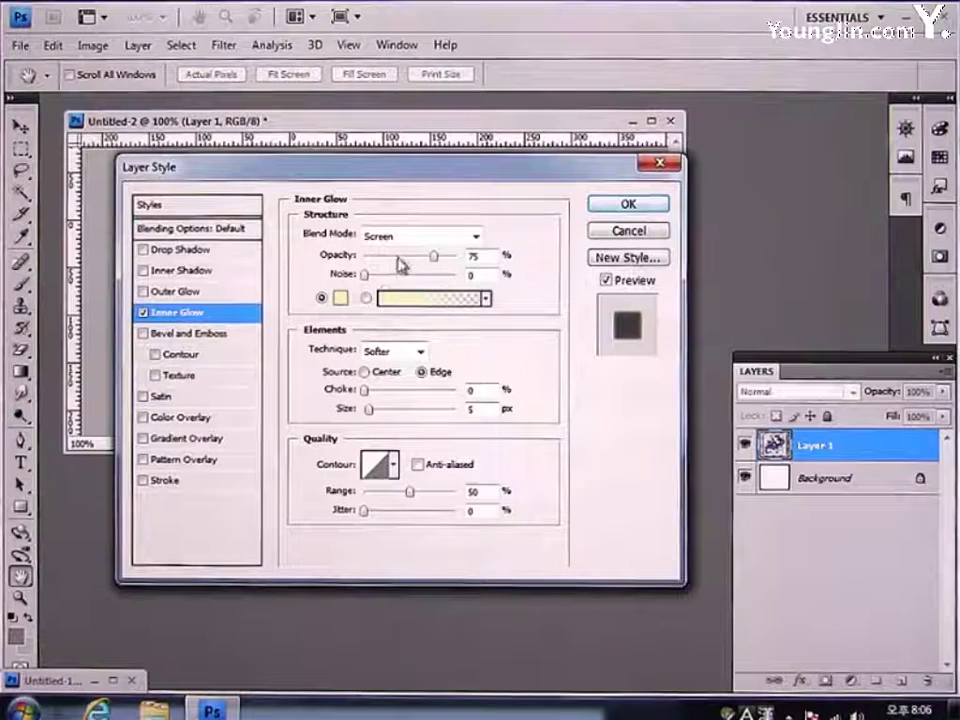
{"action": "left_click", "coordinate": [412, 240]}
{"action": "left_click", "coordinate": [378, 255]}
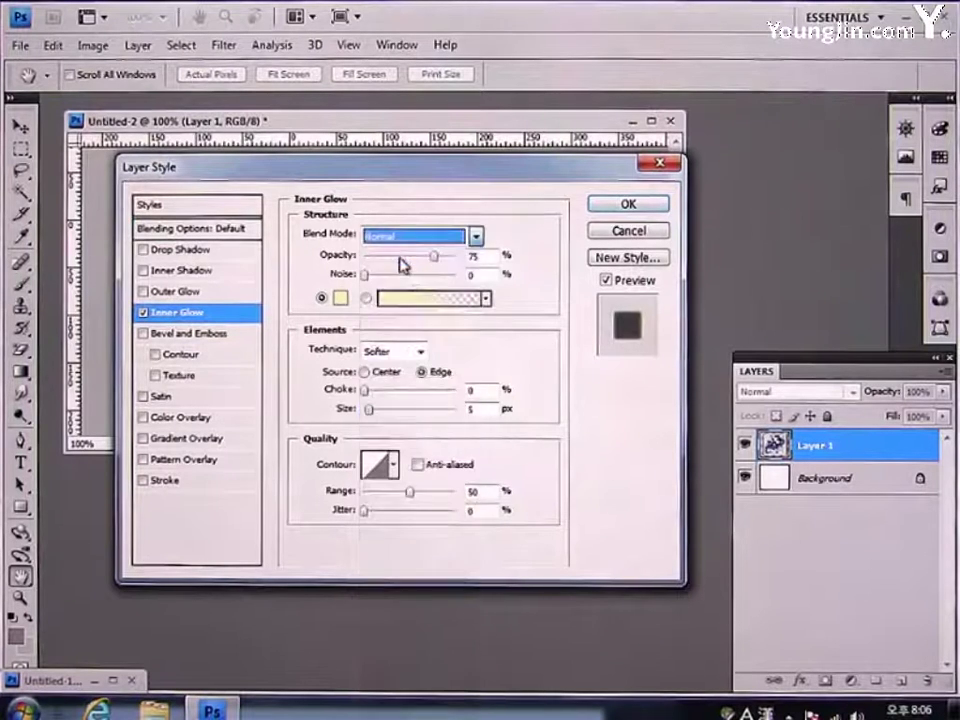
{"action": "left_click", "coordinate": [340, 297]}
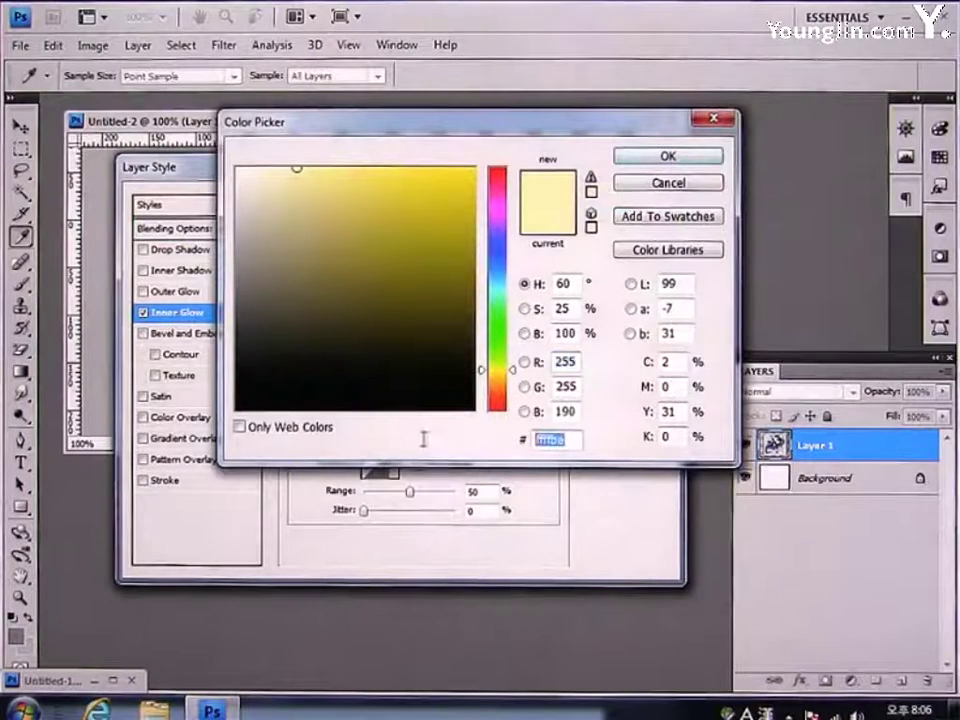
{"action": "type", "text": "0600FF"}
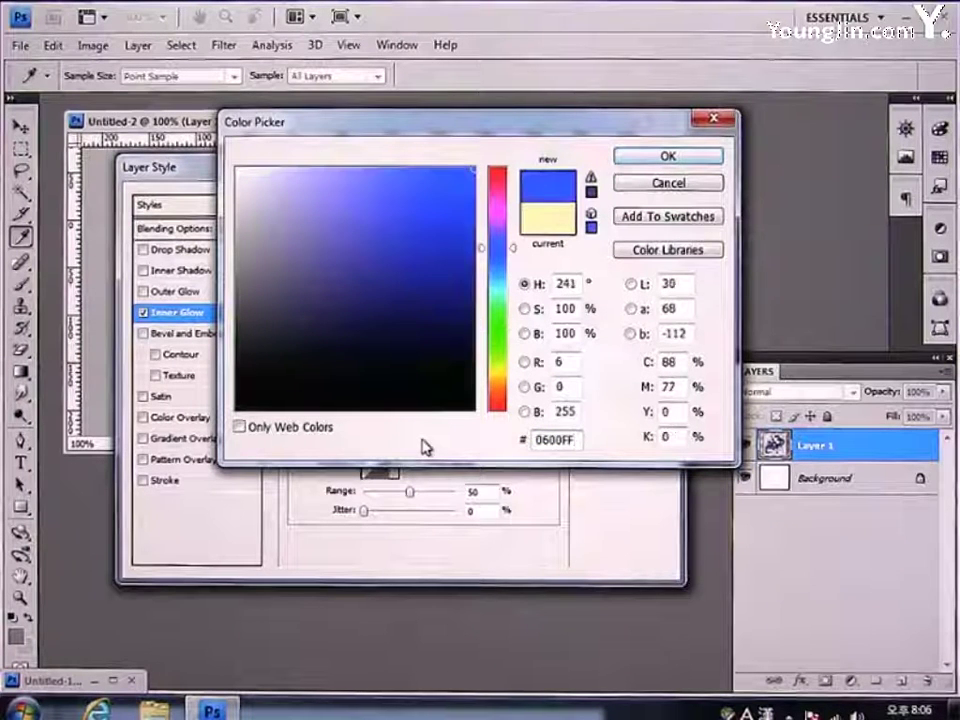
{"action": "key", "text": "Return"}
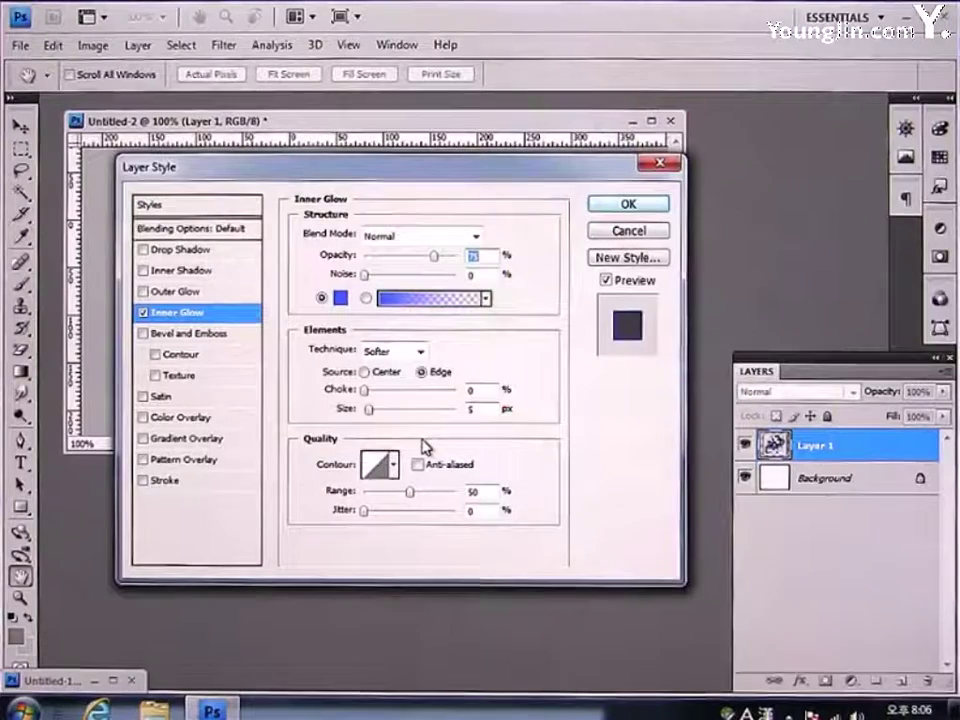
{"action": "left_click", "coordinate": [611, 208]}
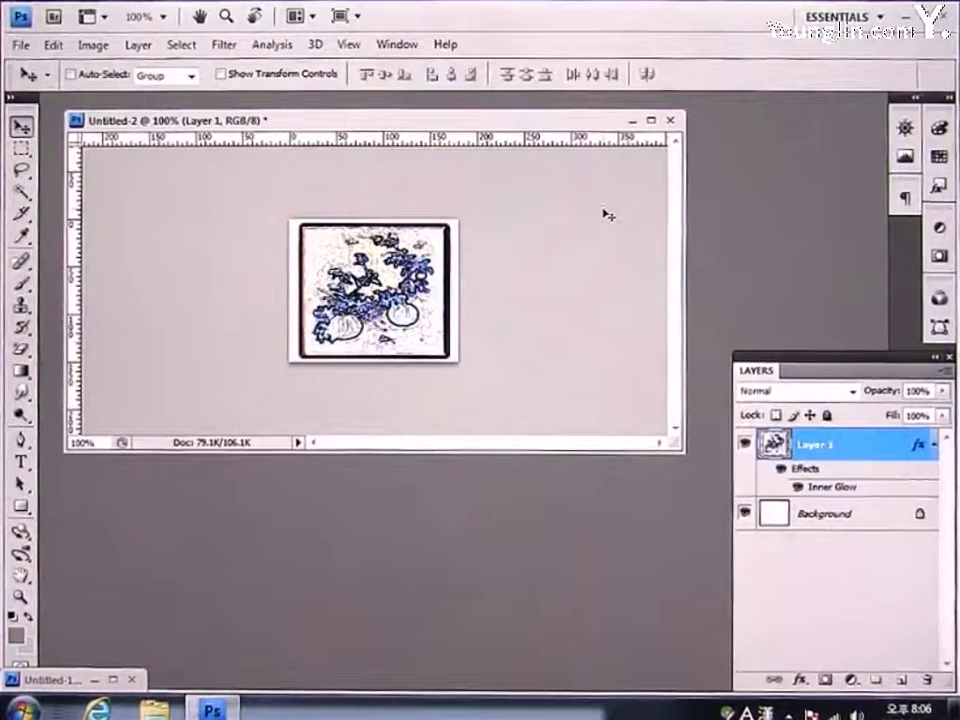
Save the painting graphic for the web with the JPEG High preset as left_img in the 작업 folder
{"action": "left_click", "coordinate": [14, 46]}
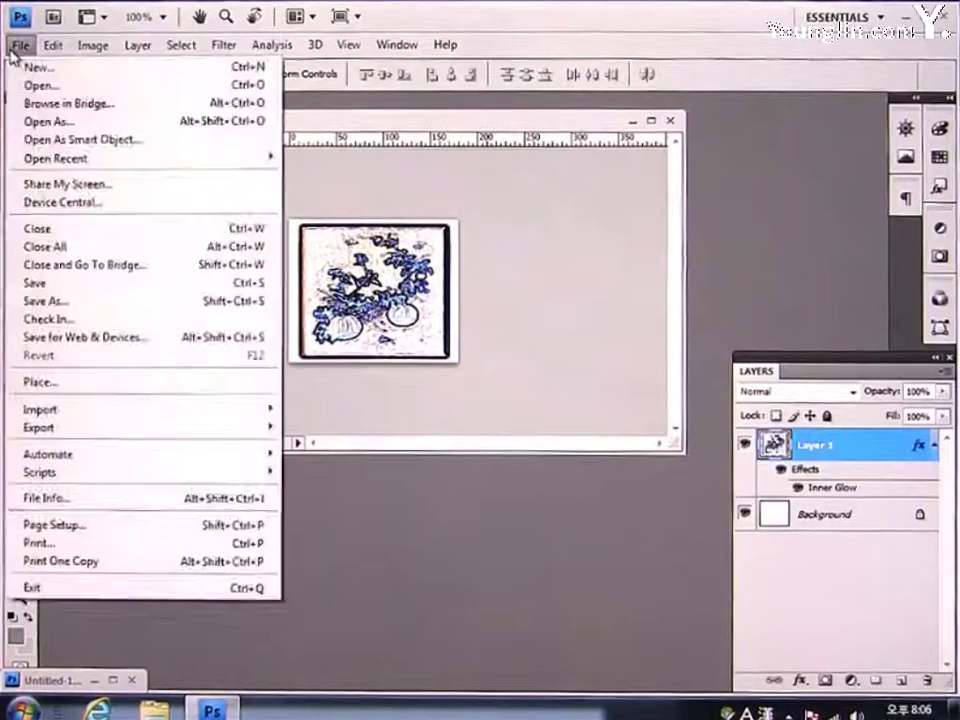
{"action": "left_click", "coordinate": [109, 342]}
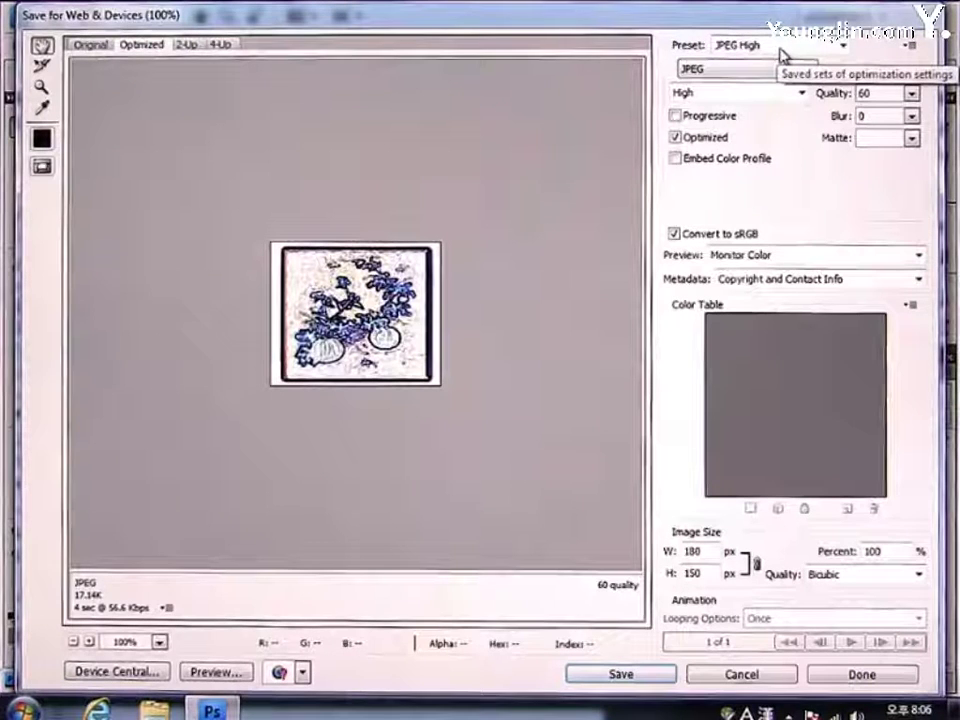
{"action": "left_click", "coordinate": [782, 50]}
{"action": "left_click", "coordinate": [759, 172]}
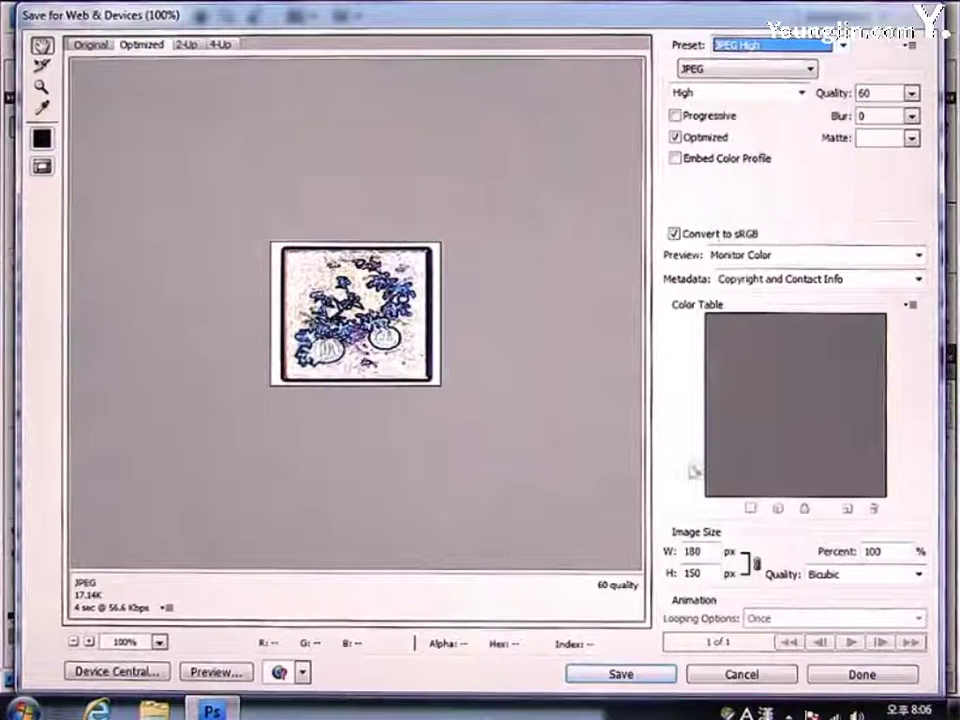
{"action": "left_click", "coordinate": [623, 674]}
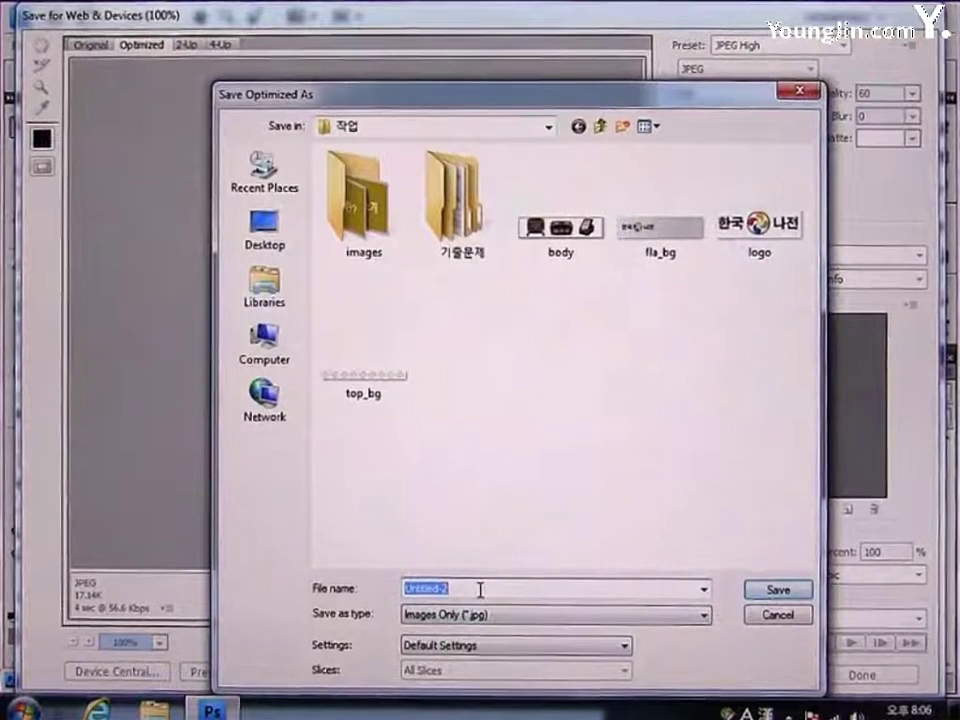
{"action": "type", "text": "lefe"}
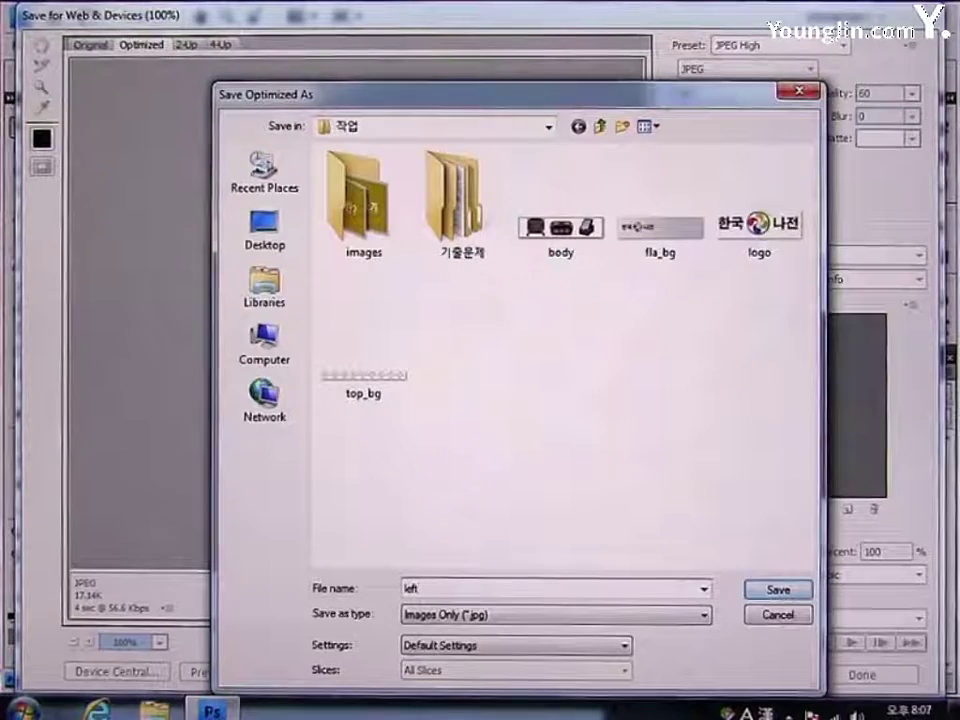
{"action": "type", "text": "_img"}
{"action": "key", "text": "Return"}
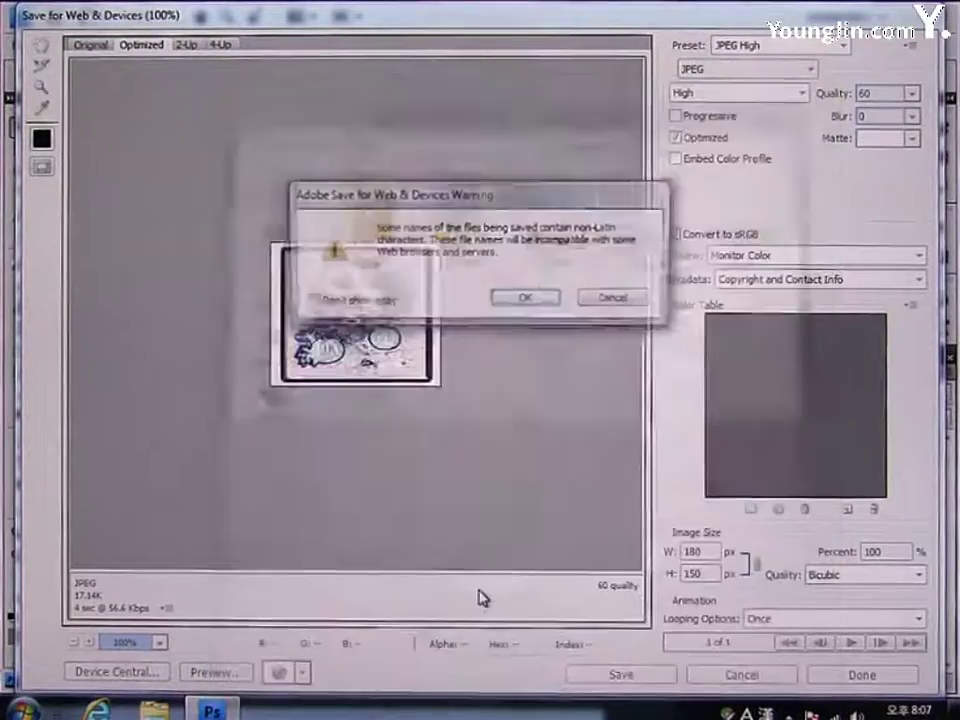
{"action": "key", "text": "Return"}
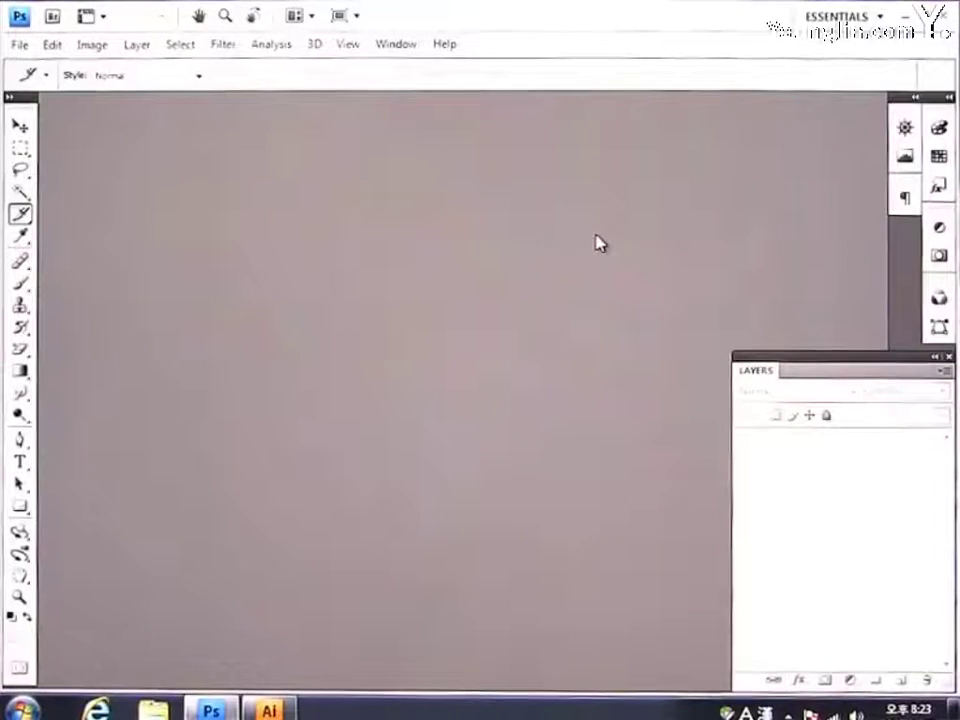
Create a new 800 × 70 px RGB document at 72 pixels/inch with a white background
{"action": "left_click", "coordinate": [20, 45]}
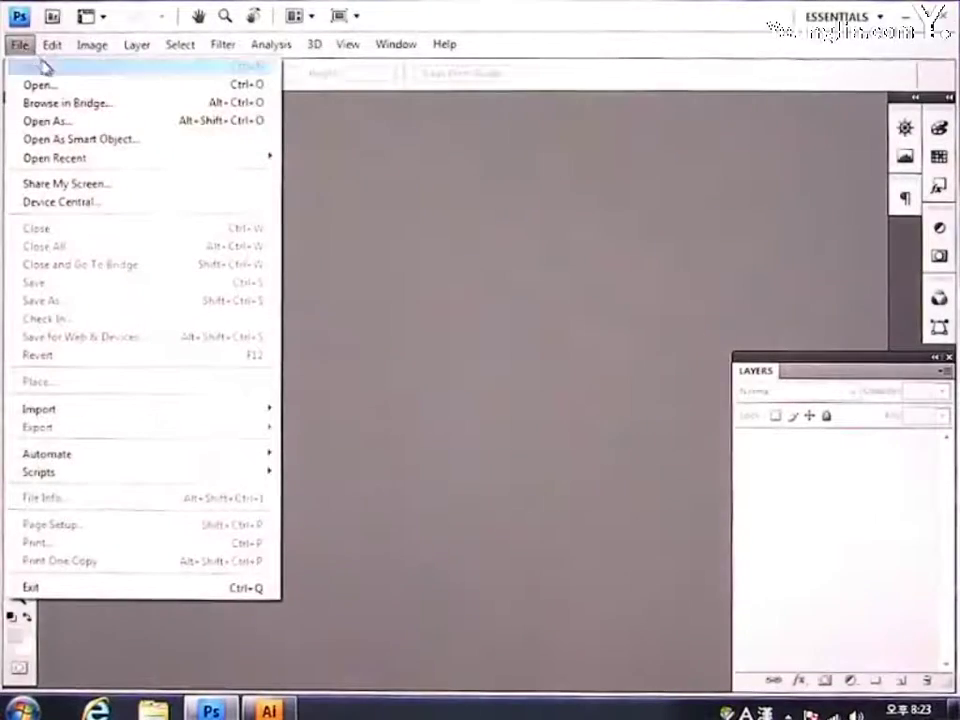
{"action": "left_click", "coordinate": [40, 65]}
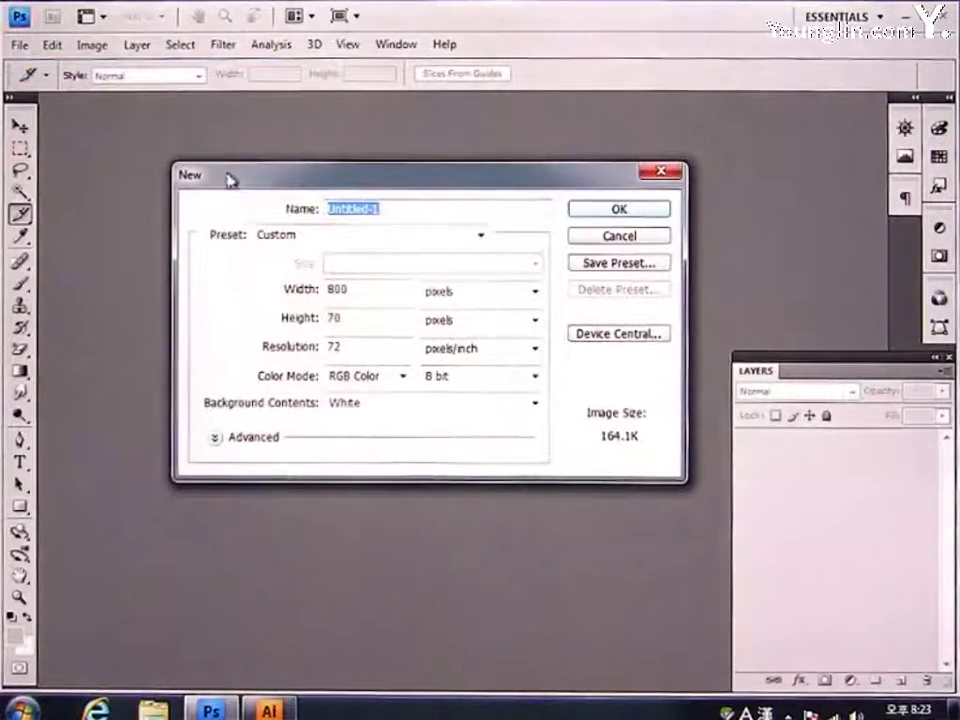
{"action": "double_click", "coordinate": [344, 289]}
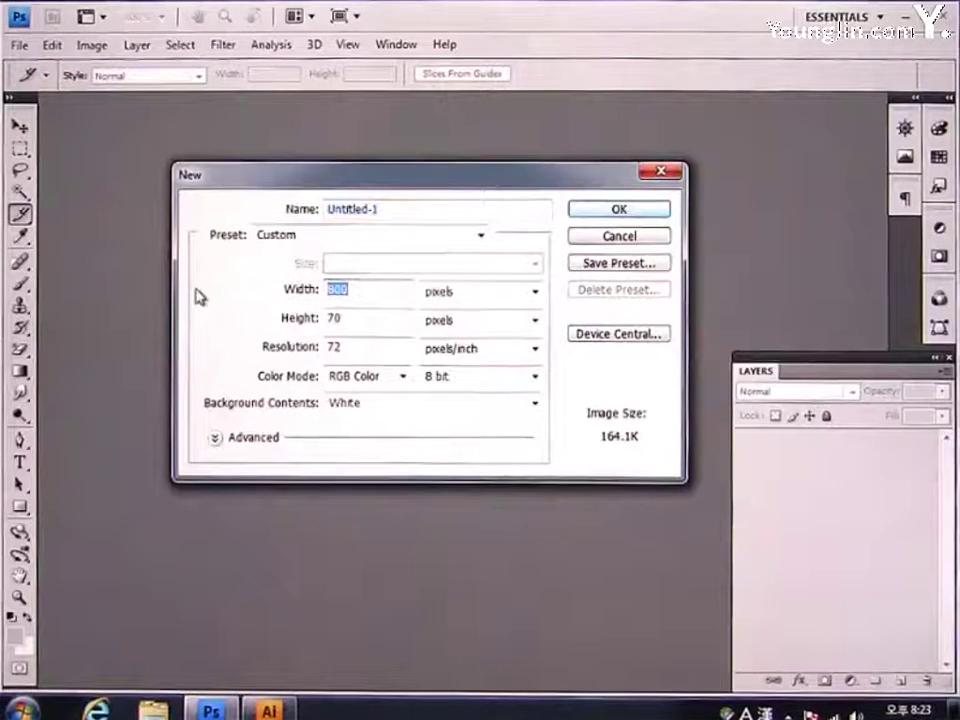
{"action": "type", "text": "8000"}
{"action": "key", "text": "BackSpace"}
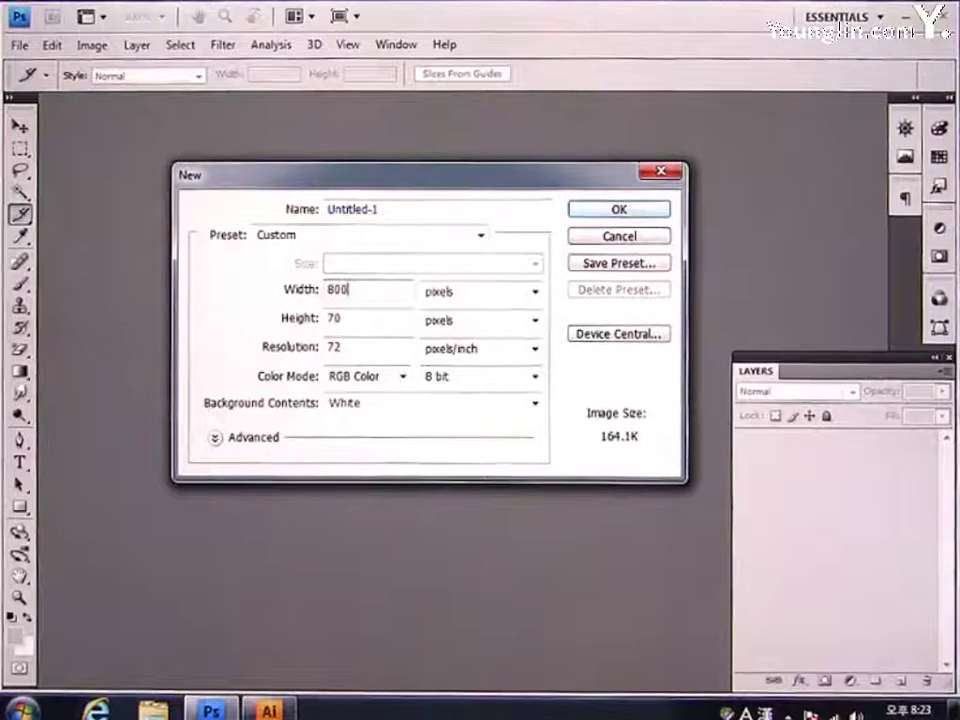
{"action": "double_click", "coordinate": [356, 317]}
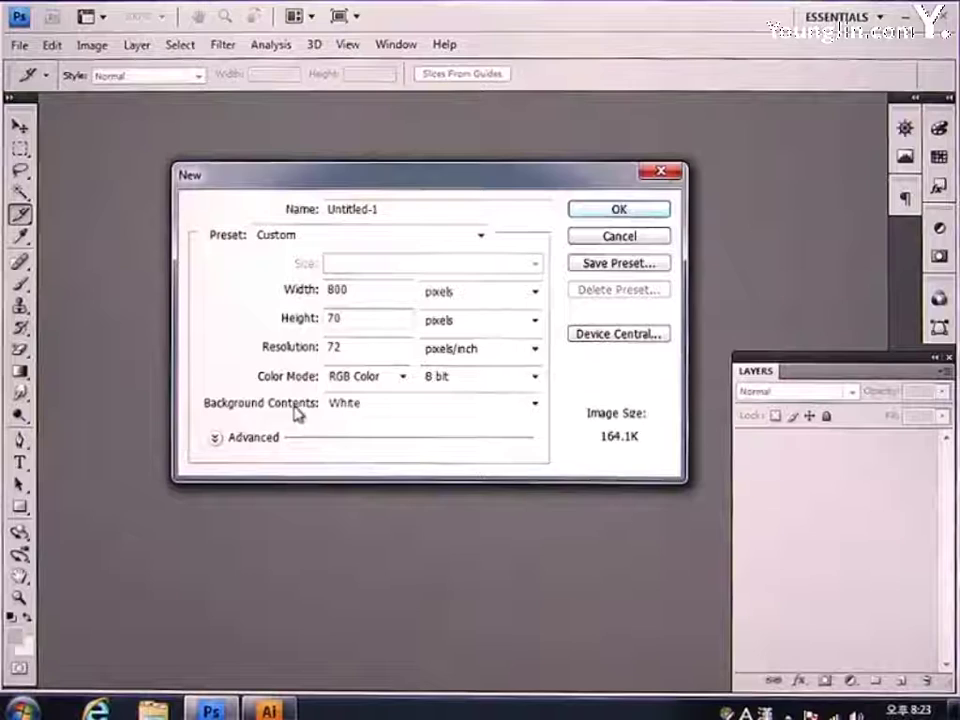
{"action": "left_click", "coordinate": [614, 212]}
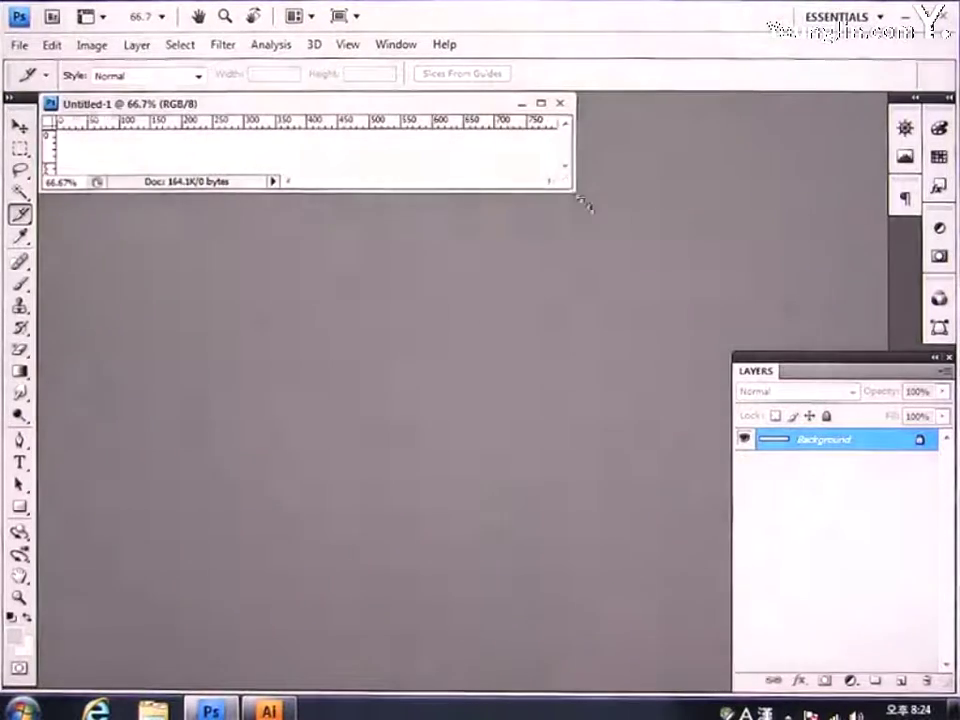
Enlarge the new document's window to leave space around the canvas, and show the Info panel
{"action": "left_click_drag", "start_coordinate": [578, 194], "coordinate": [680, 328]}
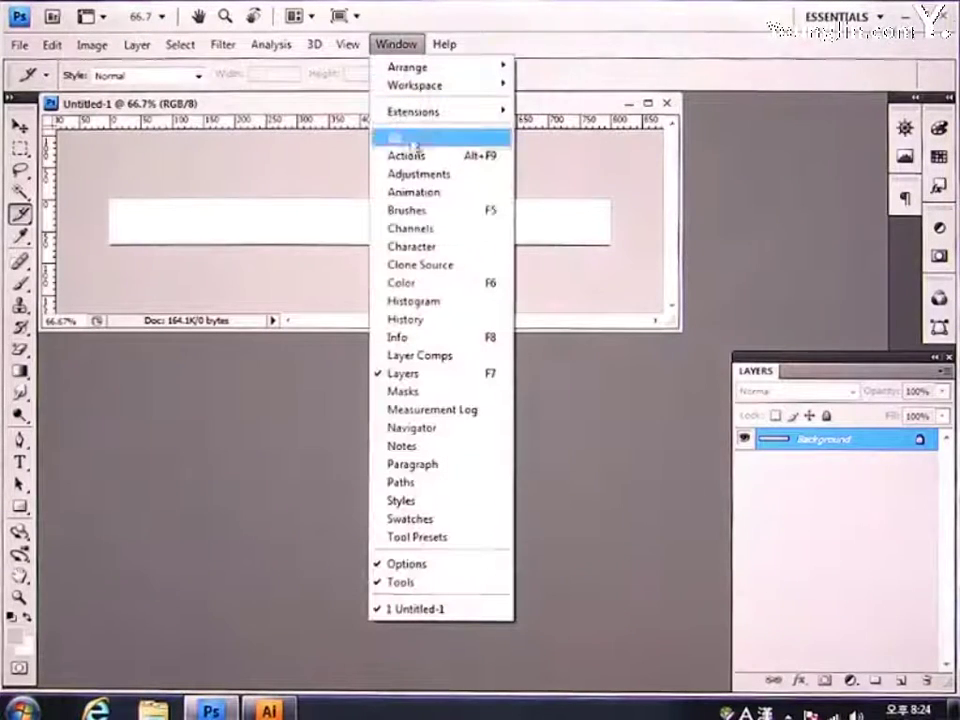
{"action": "left_click", "coordinate": [422, 338]}
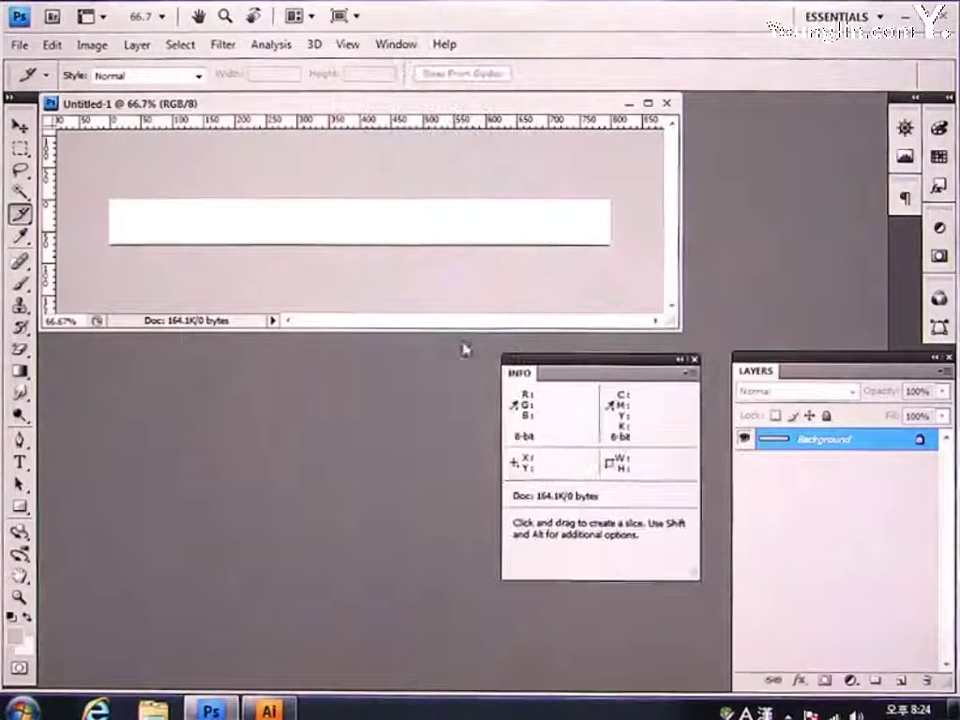
Show the blank 800 × 70 px canvas at 100%, place a vertical guide at about 180 px, and hide the Info panel
{"action": "left_click_drag", "start_coordinate": [678, 326], "coordinate": [758, 328]}
{"action": "left_click", "coordinate": [19, 597]}
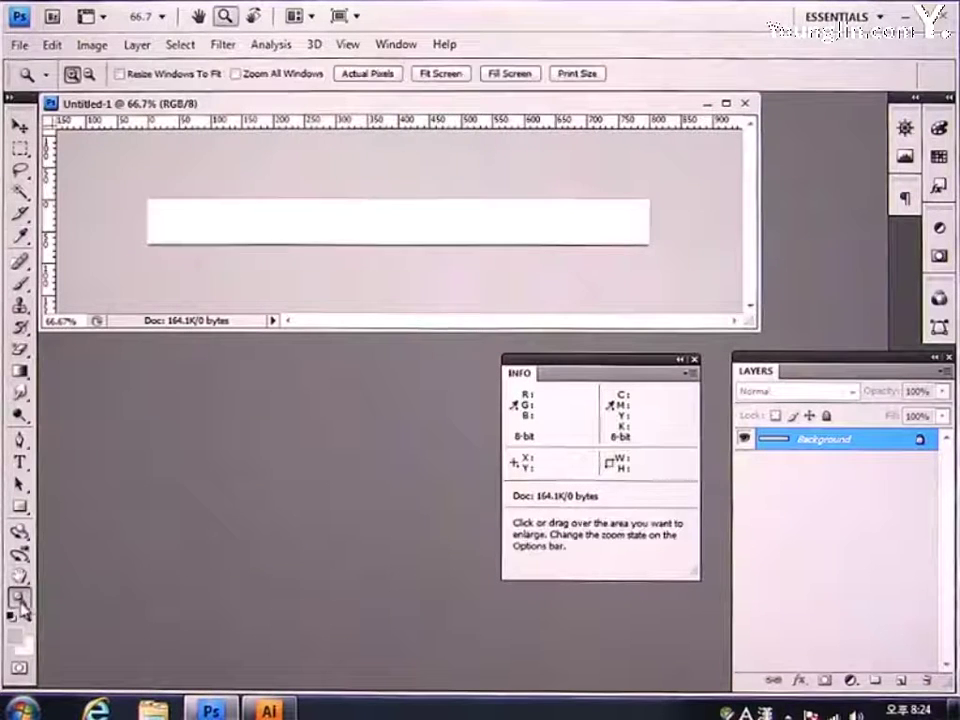
{"action": "left_click", "coordinate": [696, 298]}
{"action": "left_click_drag", "start_coordinate": [791, 283], "coordinate": [873, 282]}
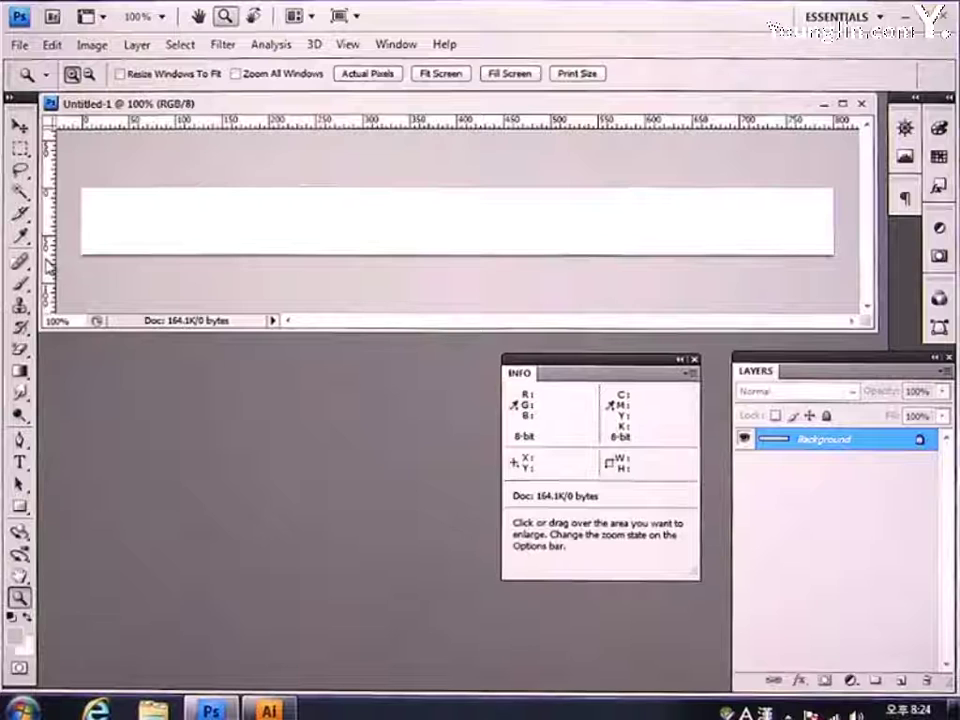
{"action": "left_click_drag", "start_coordinate": [48, 262], "coordinate": [252, 263]}
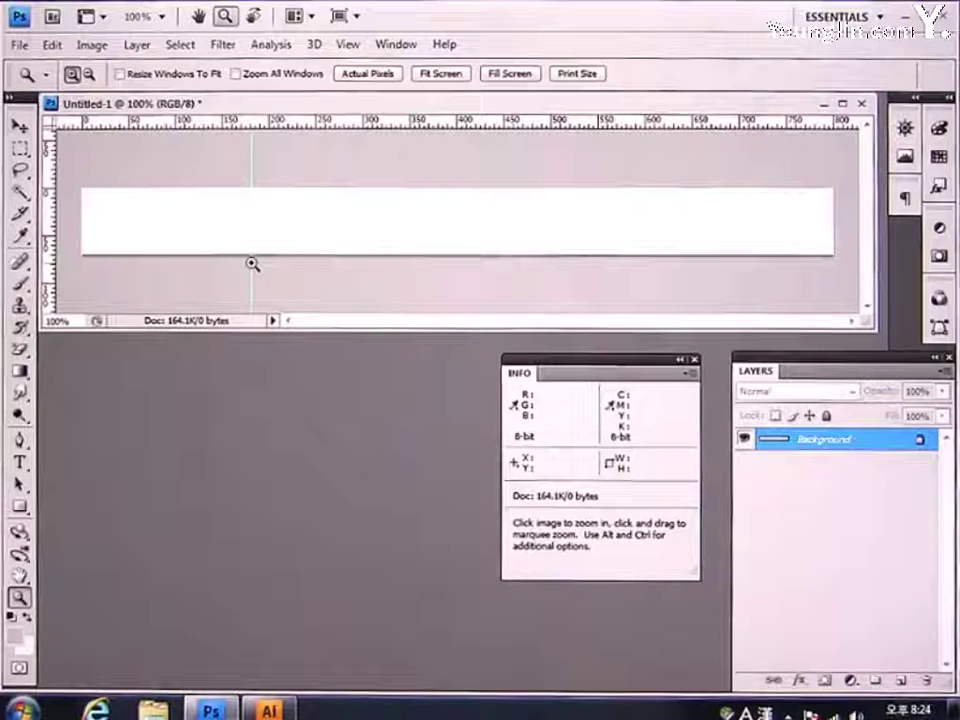
{"action": "left_click", "coordinate": [694, 359]}
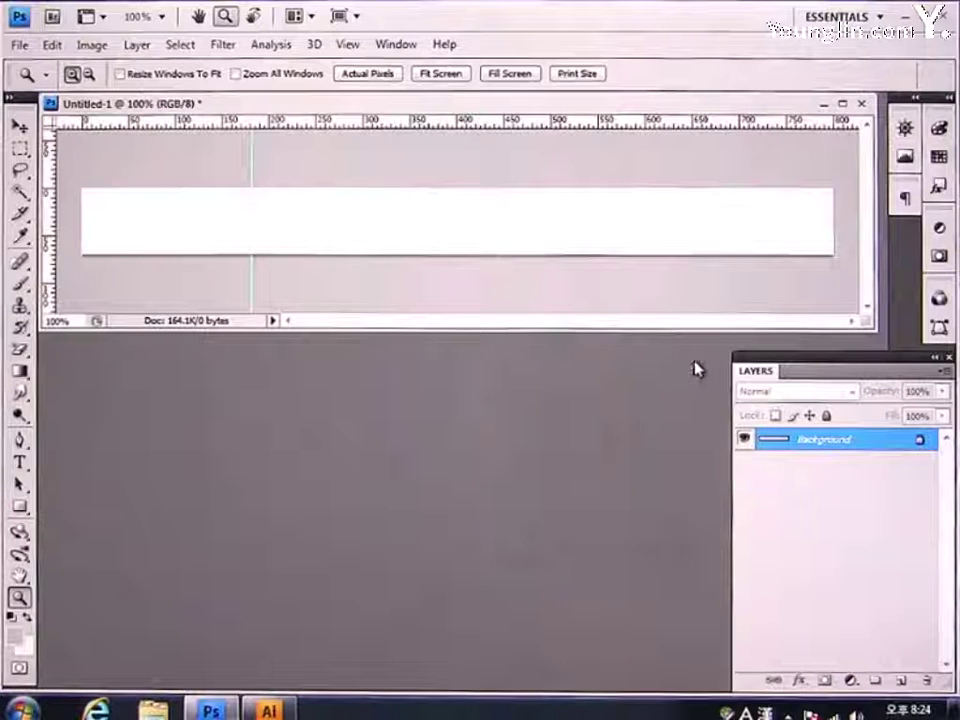
Open the logo image from the images folder
{"action": "left_click", "coordinate": [19, 129]}
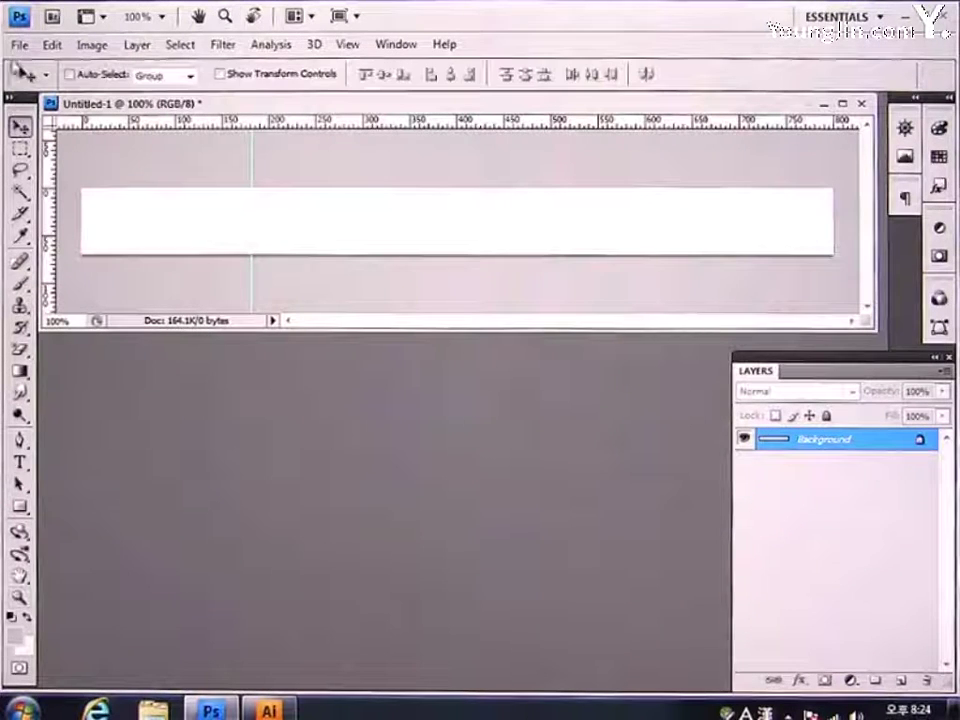
{"action": "left_click", "coordinate": [19, 44]}
{"action": "left_click", "coordinate": [56, 88]}
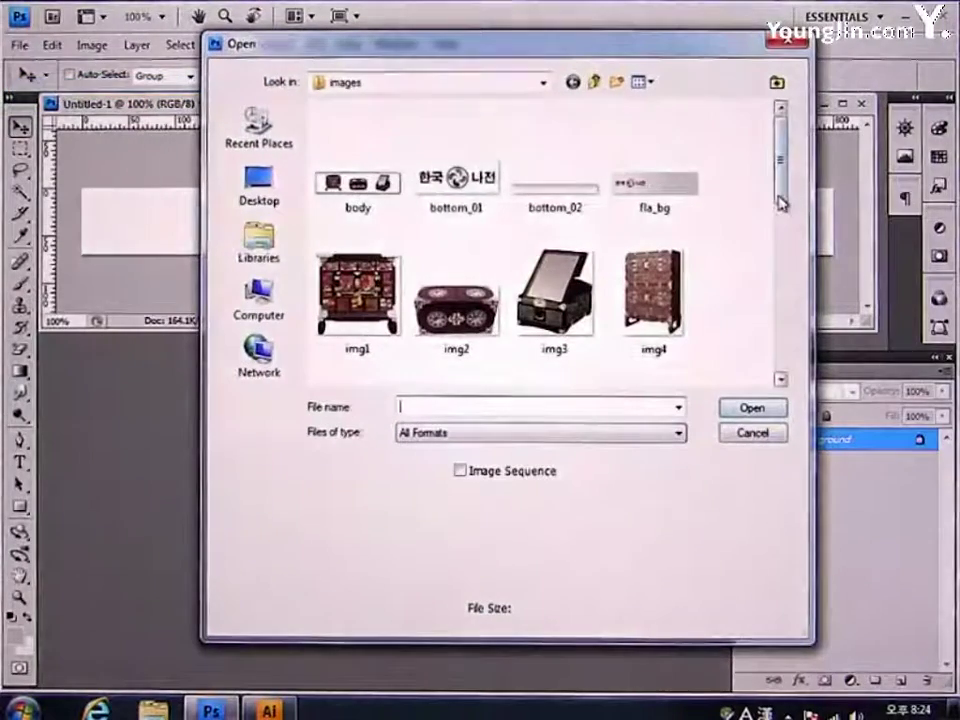
{"action": "left_click_drag", "start_coordinate": [780, 204], "coordinate": [780, 250]}
{"action": "left_click", "coordinate": [565, 325]}
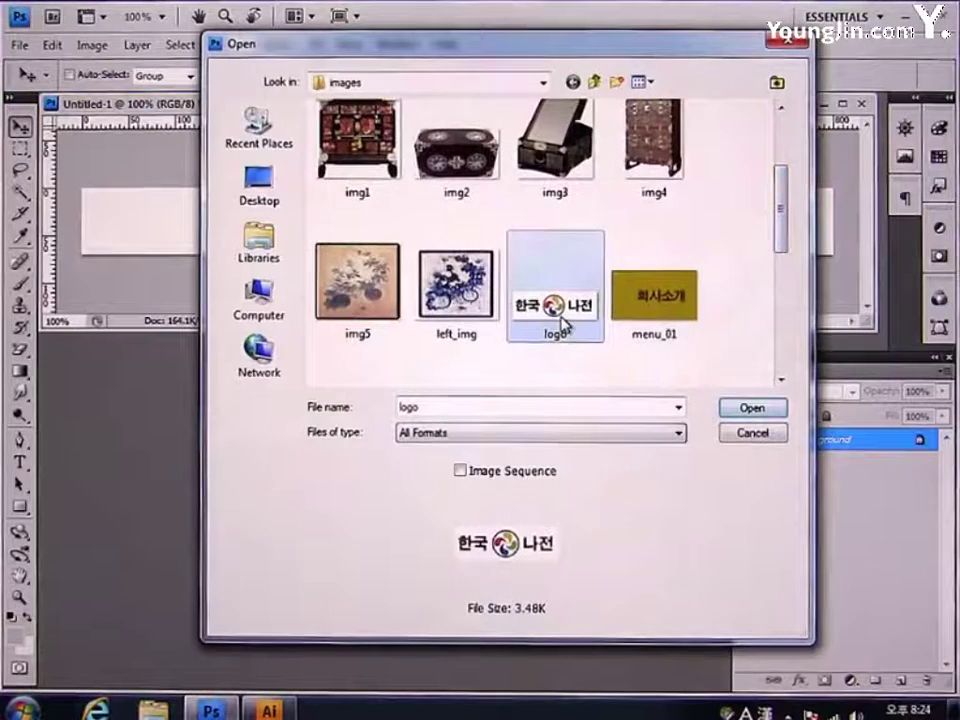
{"action": "left_click", "coordinate": [756, 408]}
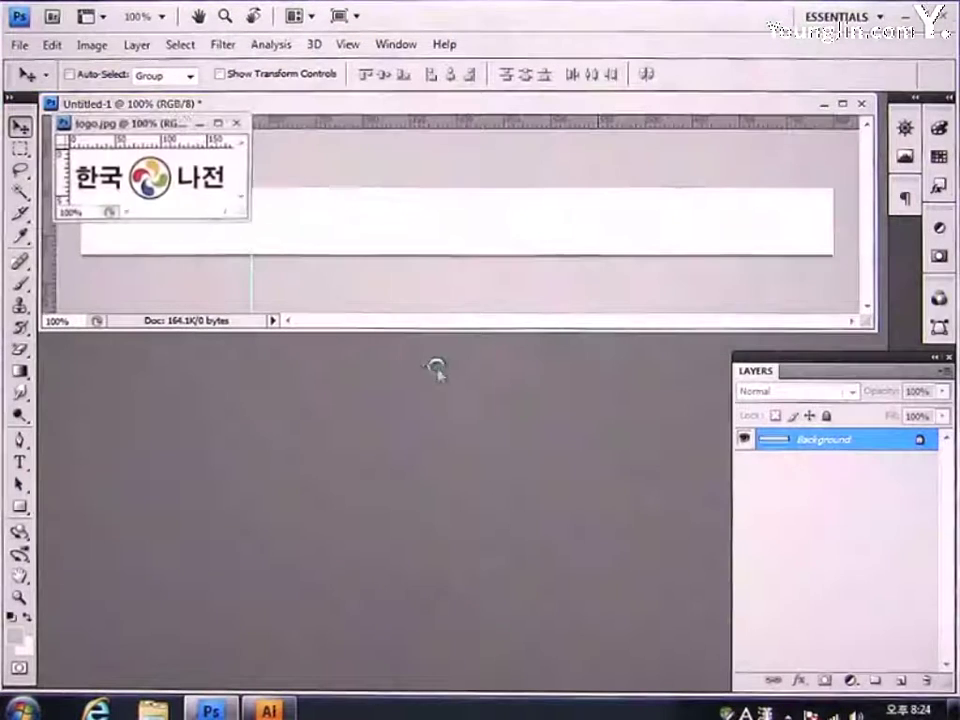
Copy the logo into the 800 × 70 px document, centred in the area before the vertical guide, and close the logo file
{"action": "left_click_drag", "start_coordinate": [127, 124], "coordinate": [165, 410]}
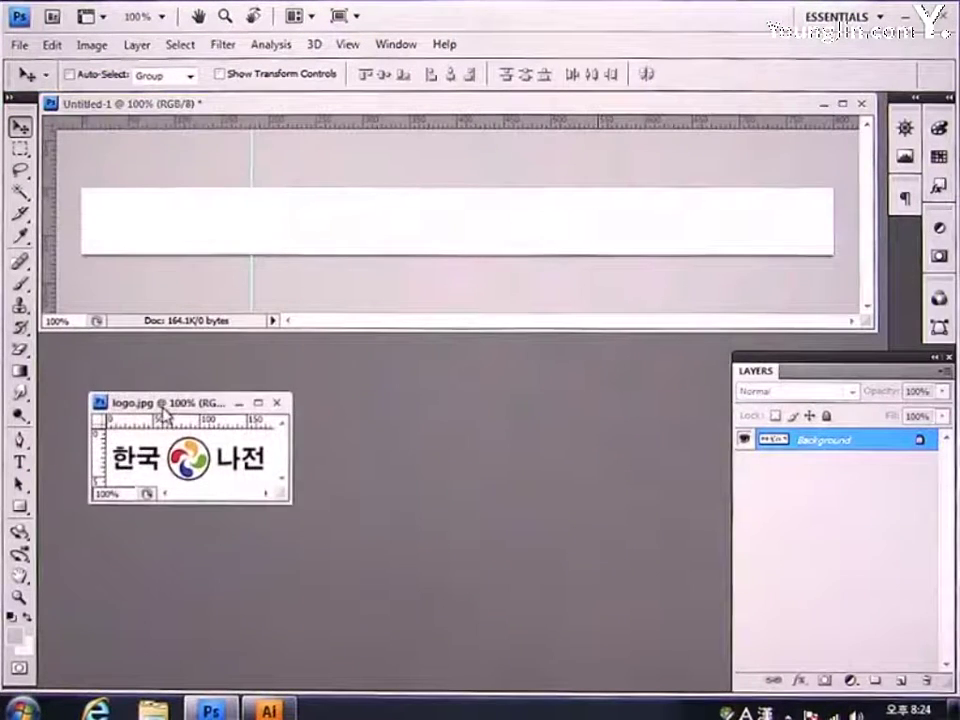
{"action": "left_click_drag", "start_coordinate": [178, 289], "coordinate": [165, 229]}
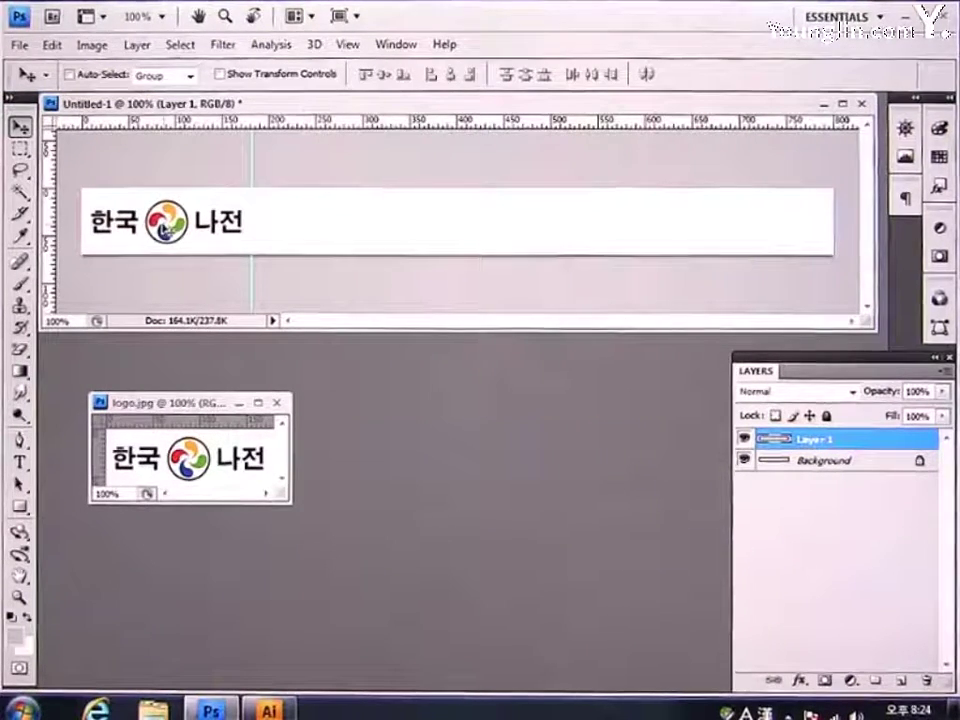
{"action": "left_click", "coordinate": [276, 402]}
Desaturate the logo layer to turn the coloured emblem grey
{"action": "left_click", "coordinate": [92, 44]}
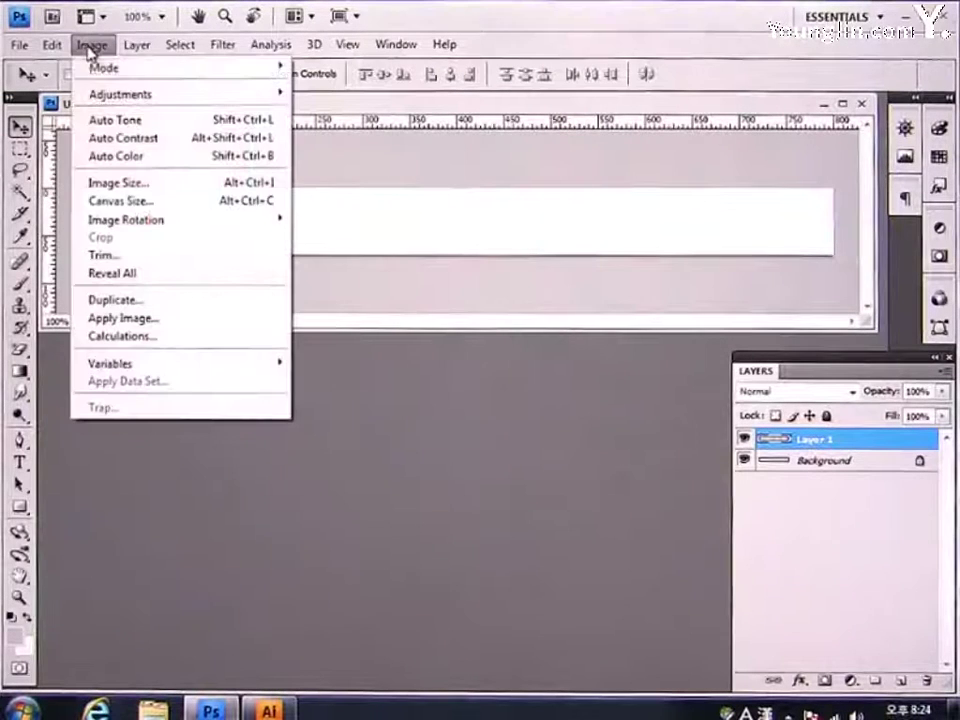
{"action": "mouse_move", "coordinate": [117, 98]}
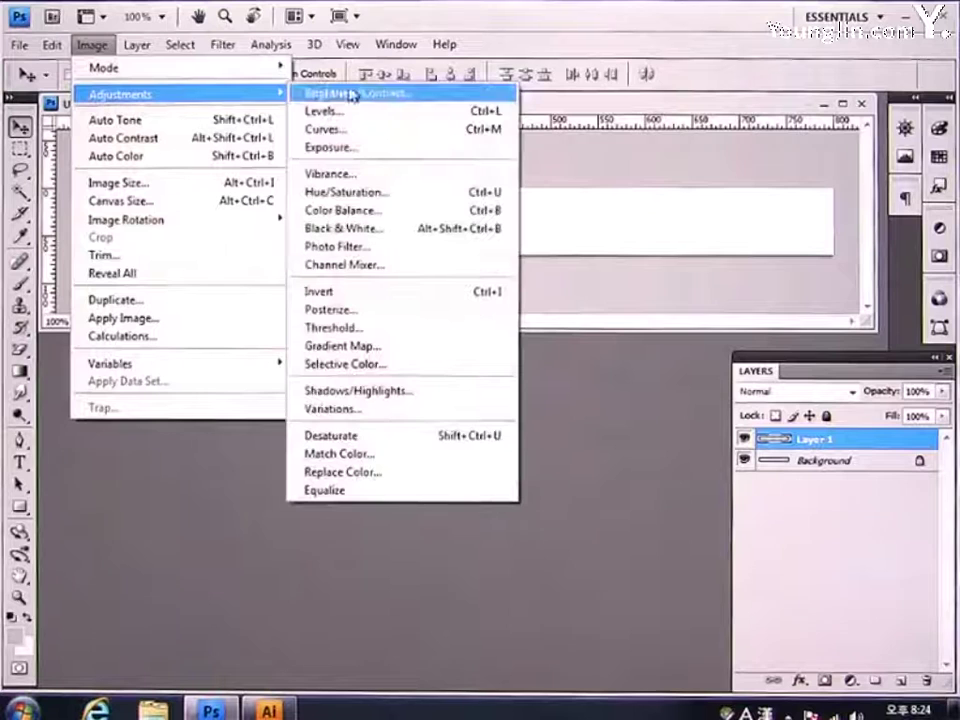
{"action": "left_click", "coordinate": [358, 436]}
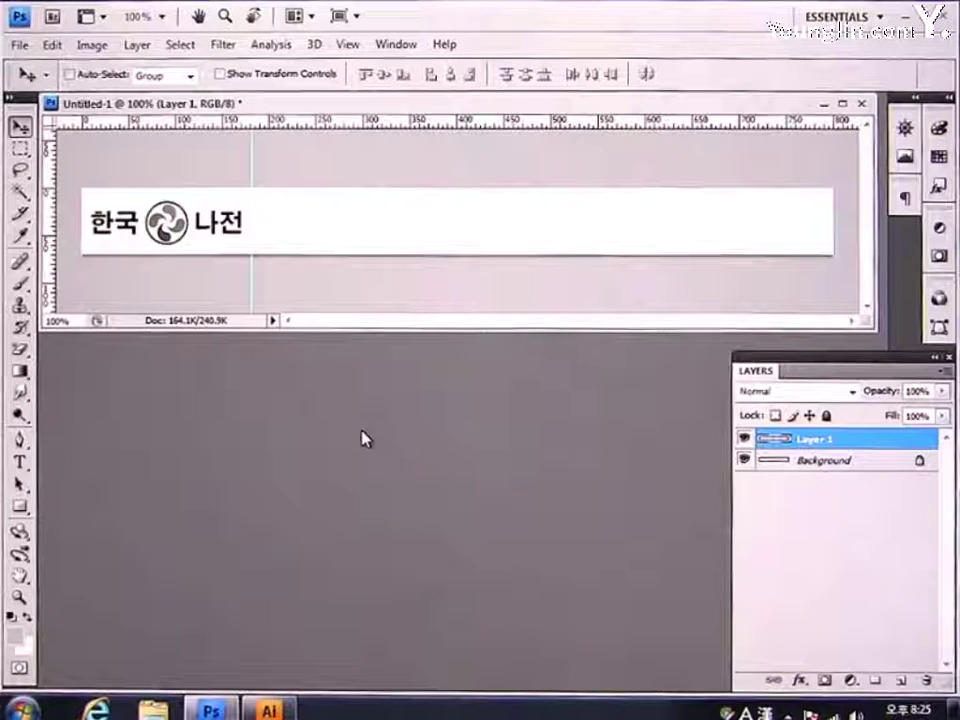
Add a new layer above the logo and select the full-height canvas area from the guide to the far right edge
{"action": "left_click", "coordinate": [899, 681]}
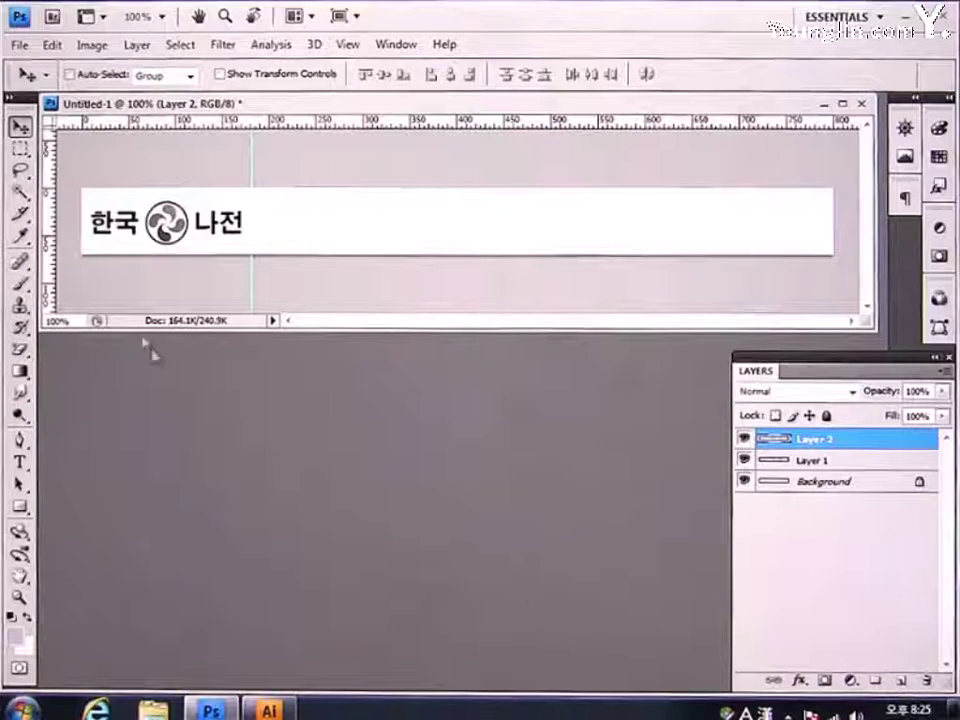
{"action": "left_click", "coordinate": [19, 150]}
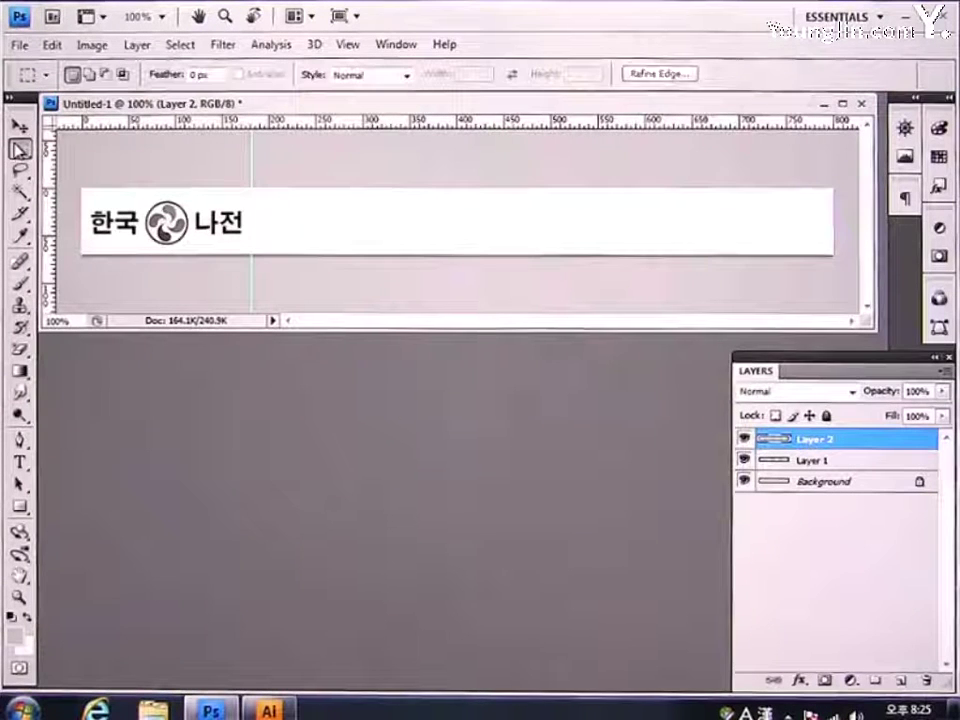
{"action": "left_click_drag", "start_coordinate": [253, 189], "coordinate": [843, 283]}
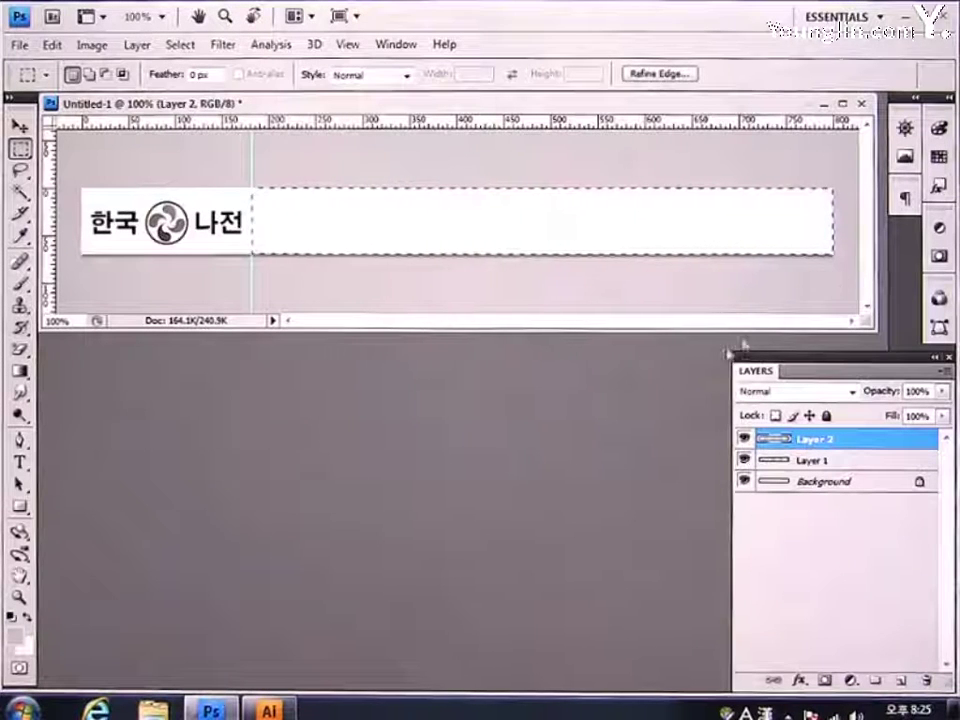
Set the foreground colour to cccccc and keep the background colour at ffffff
{"action": "left_click", "coordinate": [16, 636]}
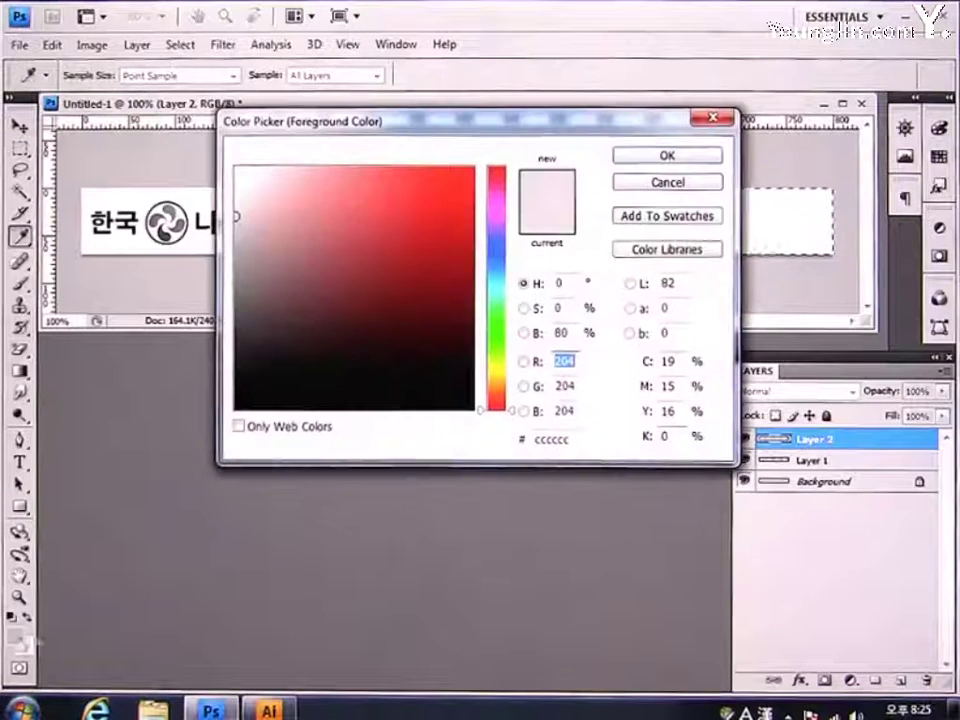
{"action": "left_click", "coordinate": [552, 439]}
{"action": "type", "text": "cd"}
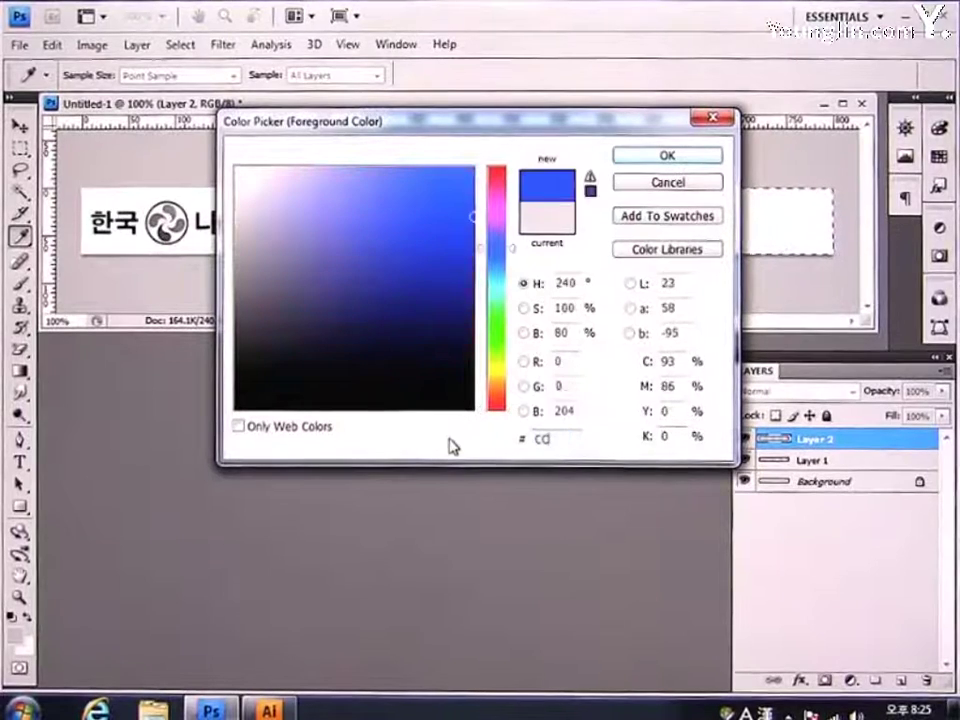
{"action": "type", "text": "ccccc"}
{"action": "key", "text": "Return"}
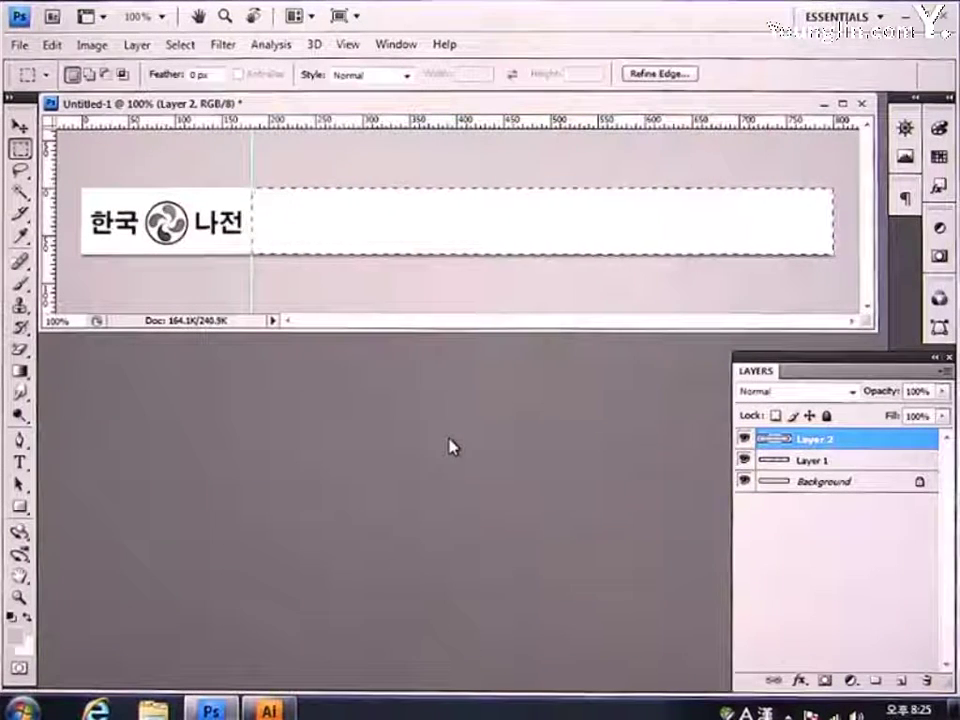
{"action": "left_click", "coordinate": [21, 650]}
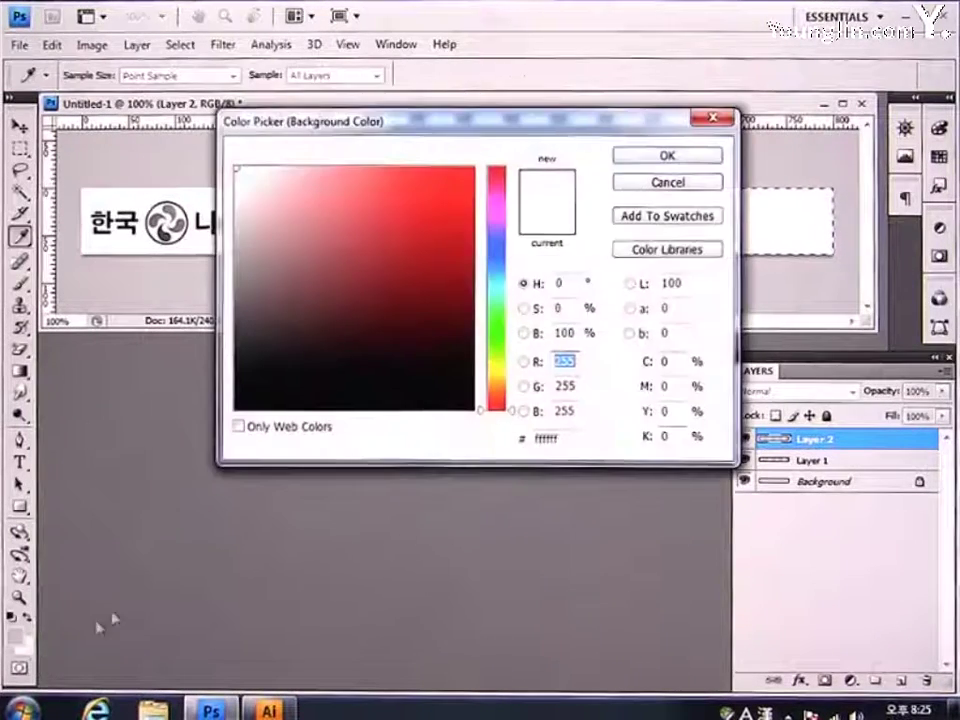
{"action": "left_click", "coordinate": [636, 158]}
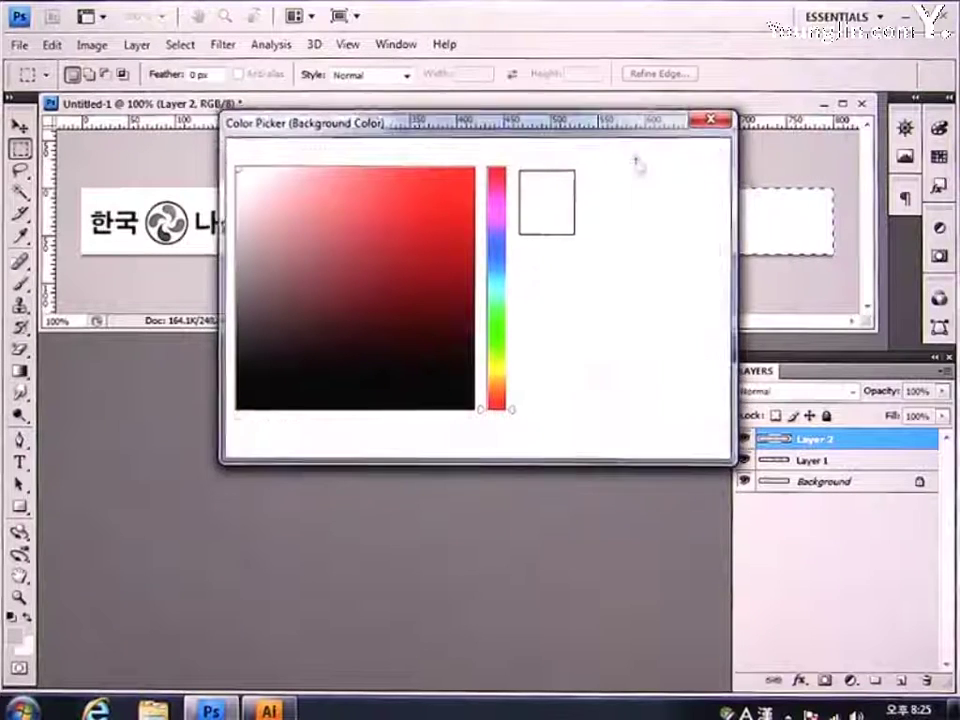
Fill the selection with a linear foreground-to-background gradient running from its top edge to its bottom edge, and deselect it
{"action": "left_click", "coordinate": [19, 372]}
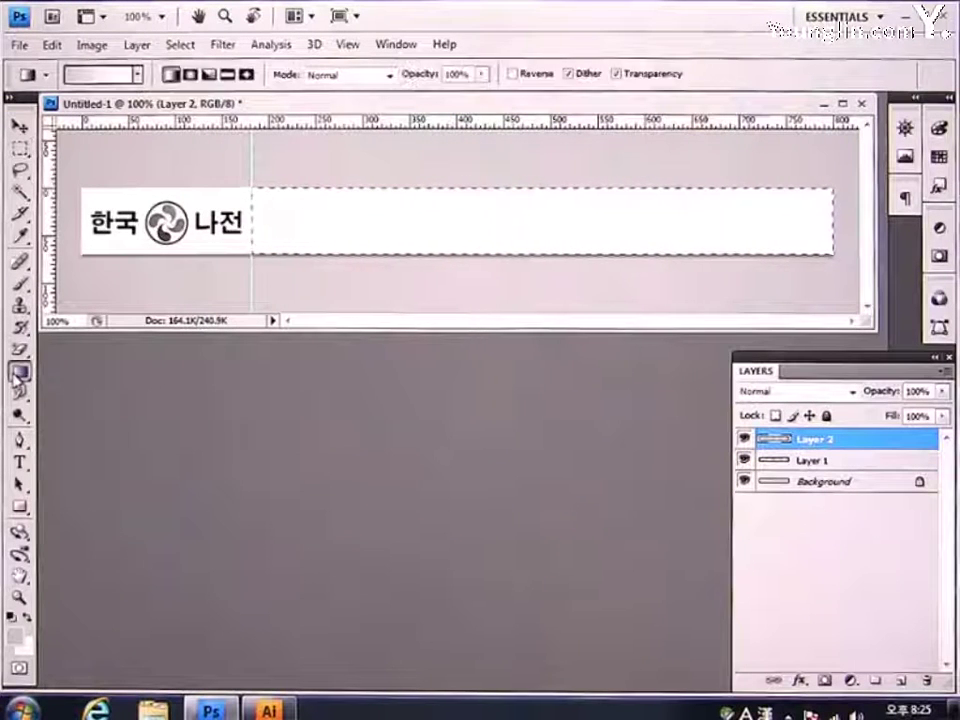
{"action": "left_click", "coordinate": [139, 76]}
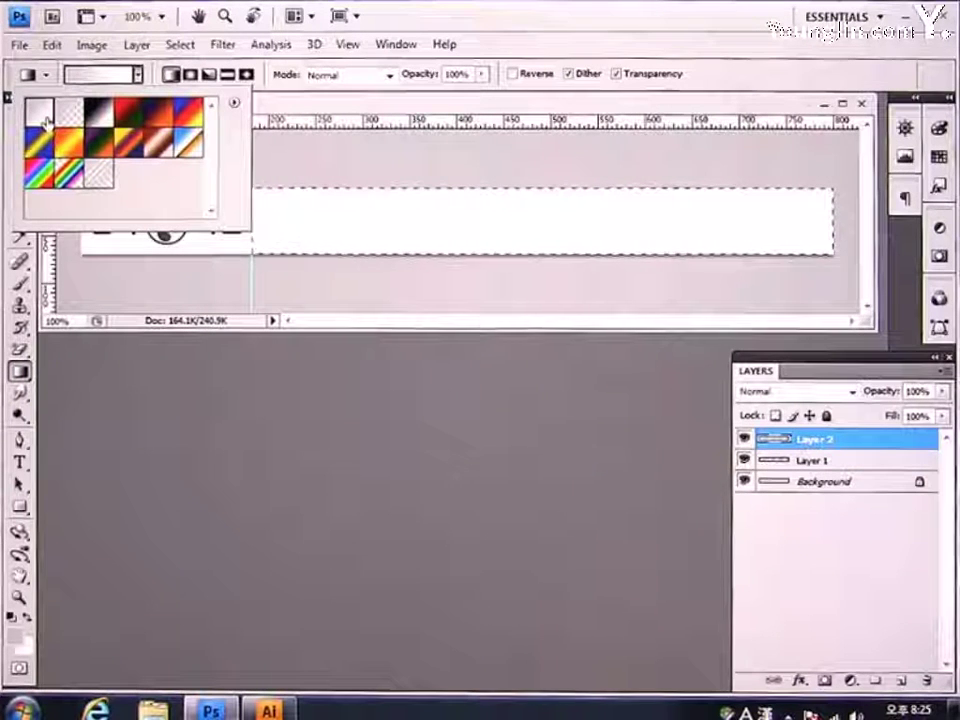
{"action": "left_click", "coordinate": [513, 190]}
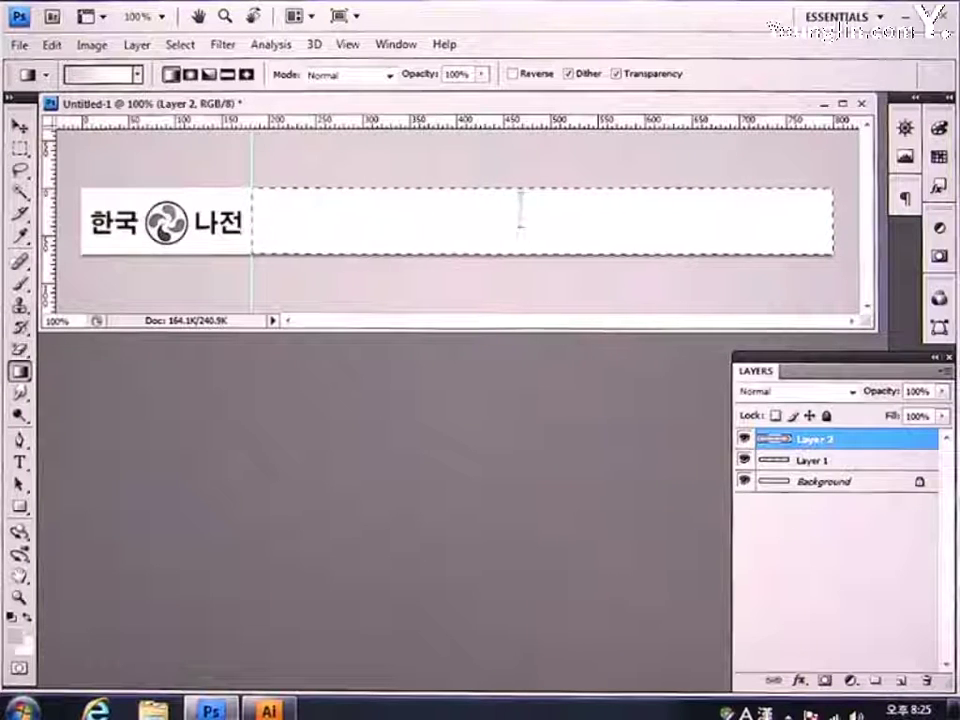
{"action": "left_click_drag", "start_coordinate": [520, 246], "coordinate": [520, 253]}
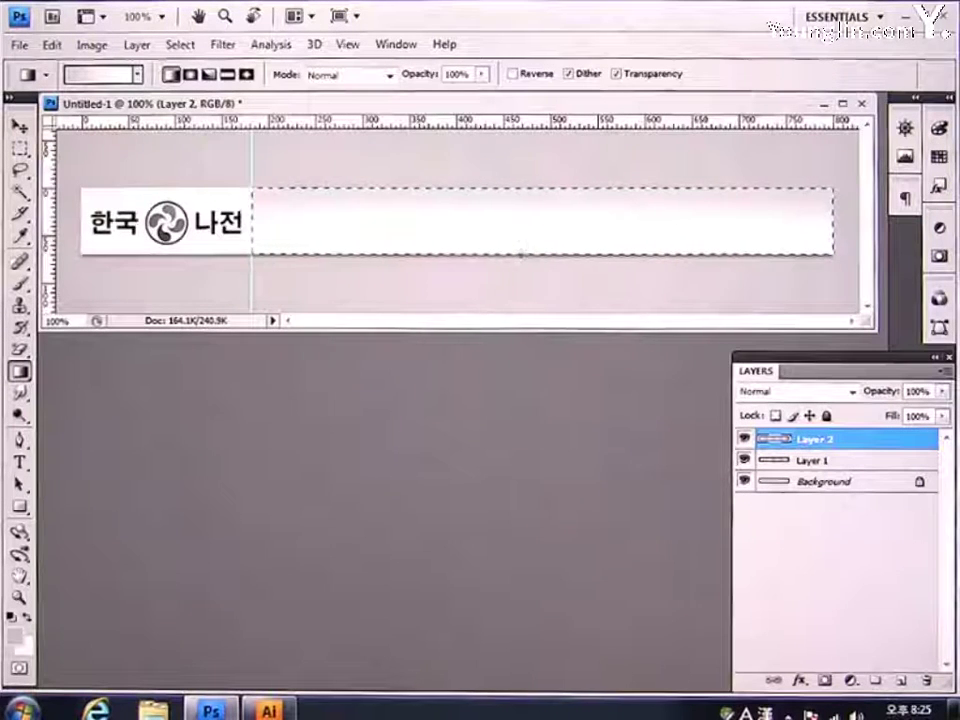
{"action": "key", "text": "ctrl+d"}
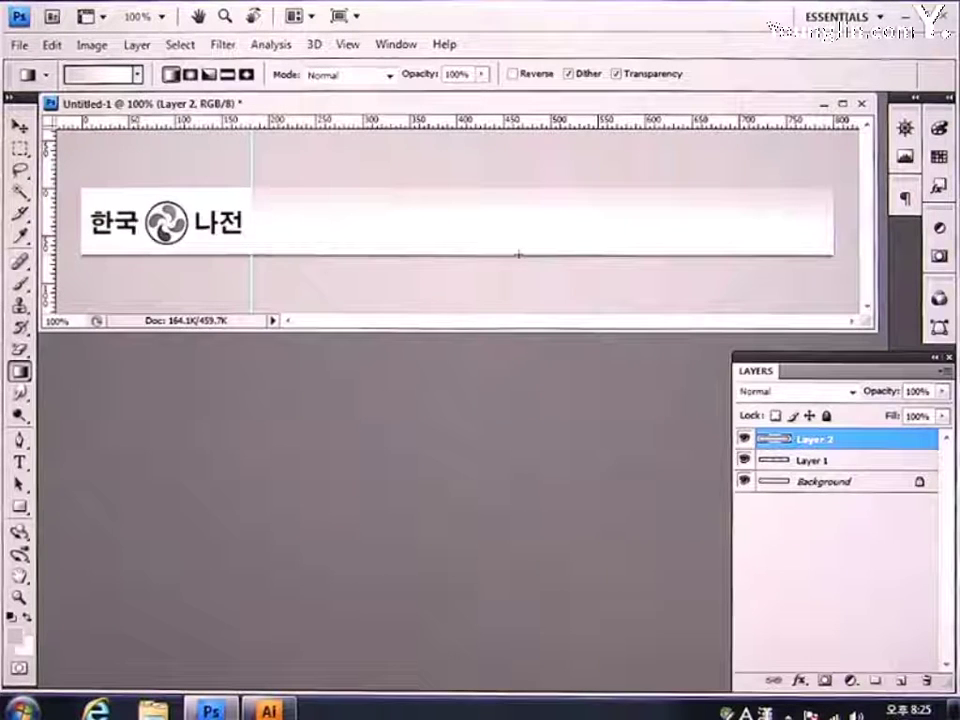
Create slices from the guide and save all slices for the web with the JPEG High preset as bottom in the 작업 folder
{"action": "left_click", "coordinate": [22, 220]}
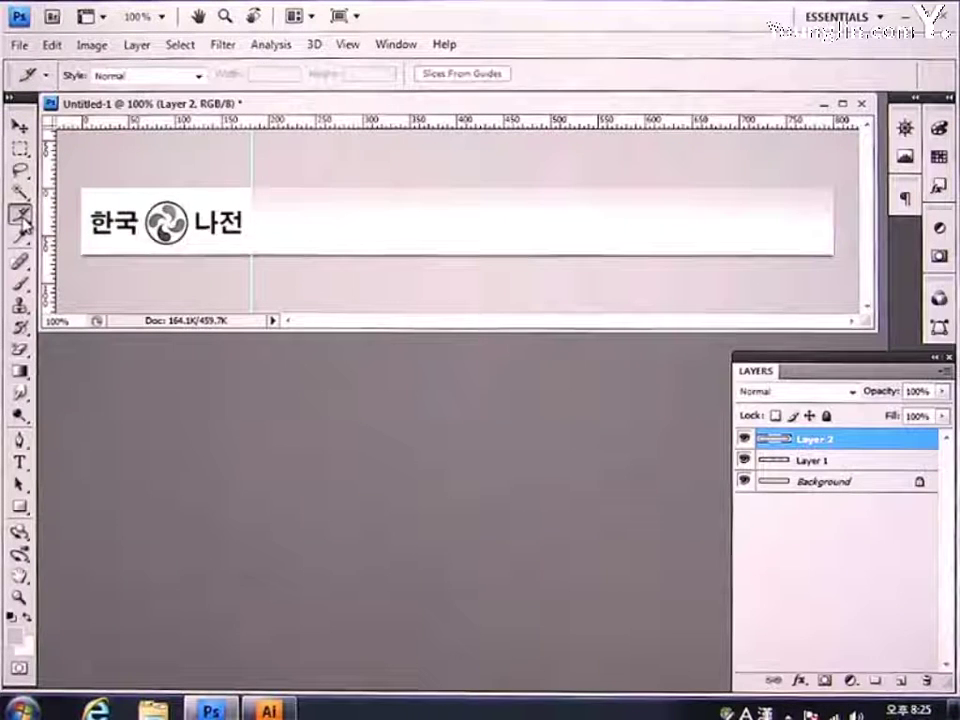
{"action": "left_click", "coordinate": [462, 80]}
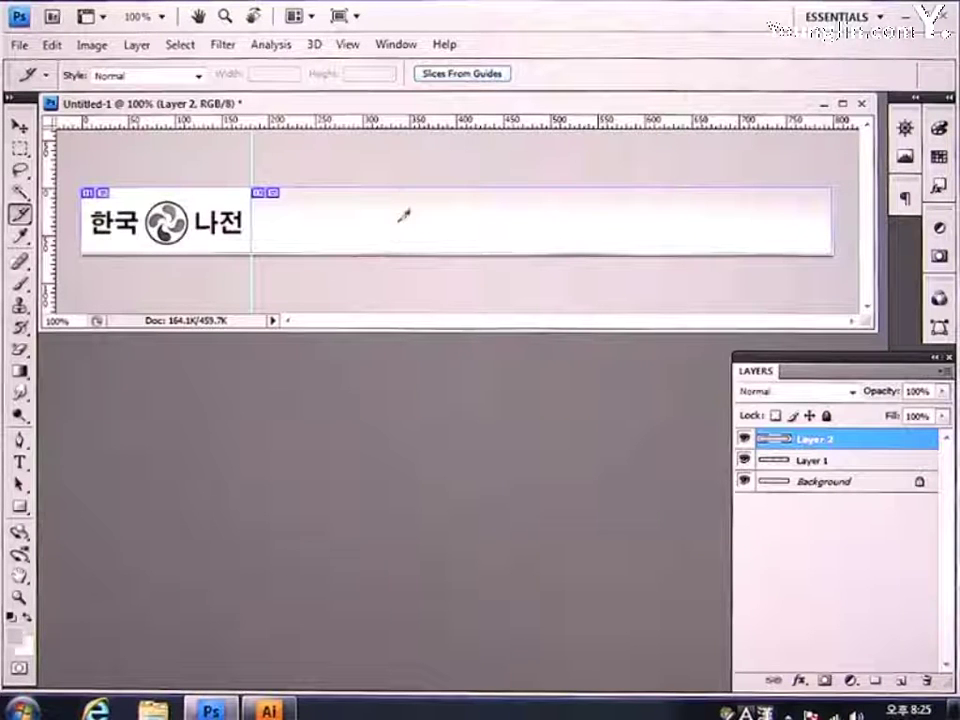
{"action": "left_click", "coordinate": [20, 45]}
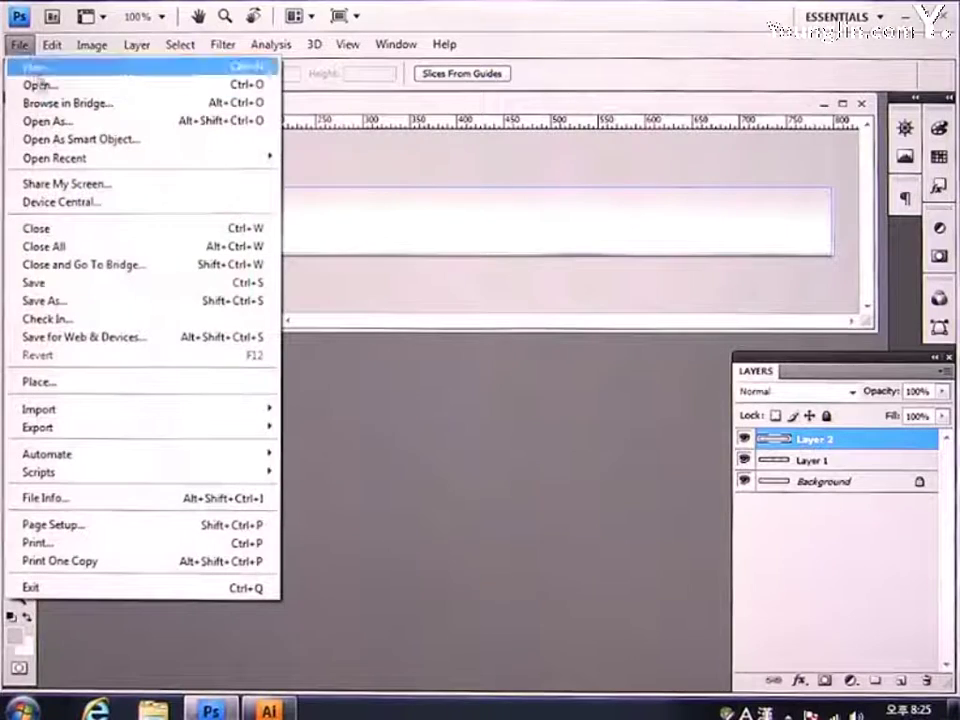
{"action": "left_click", "coordinate": [113, 344]}
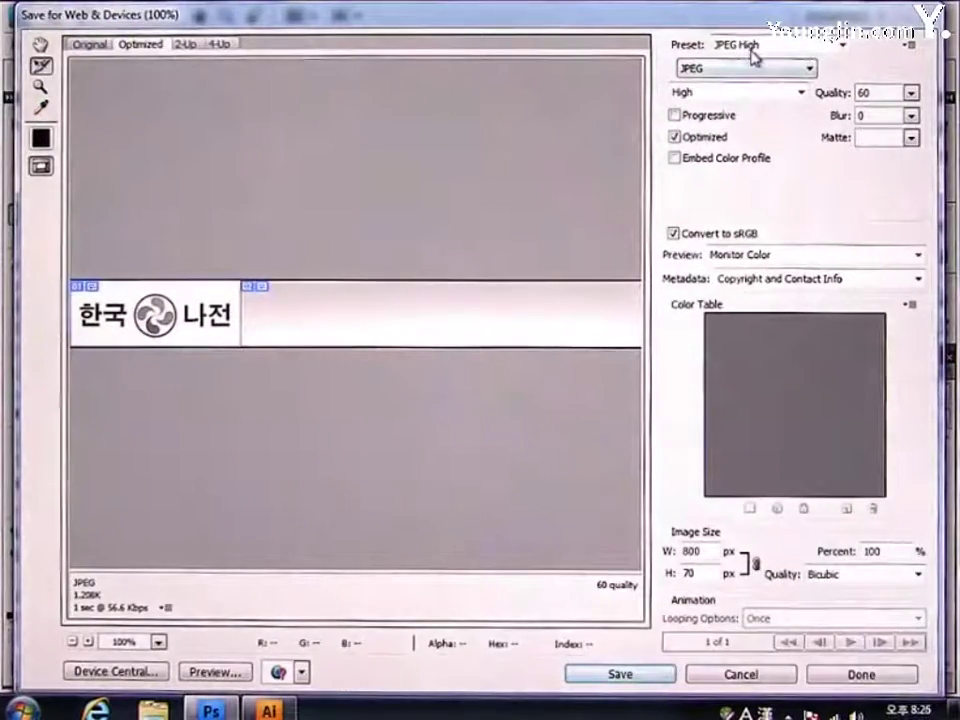
{"action": "left_click", "coordinate": [643, 676]}
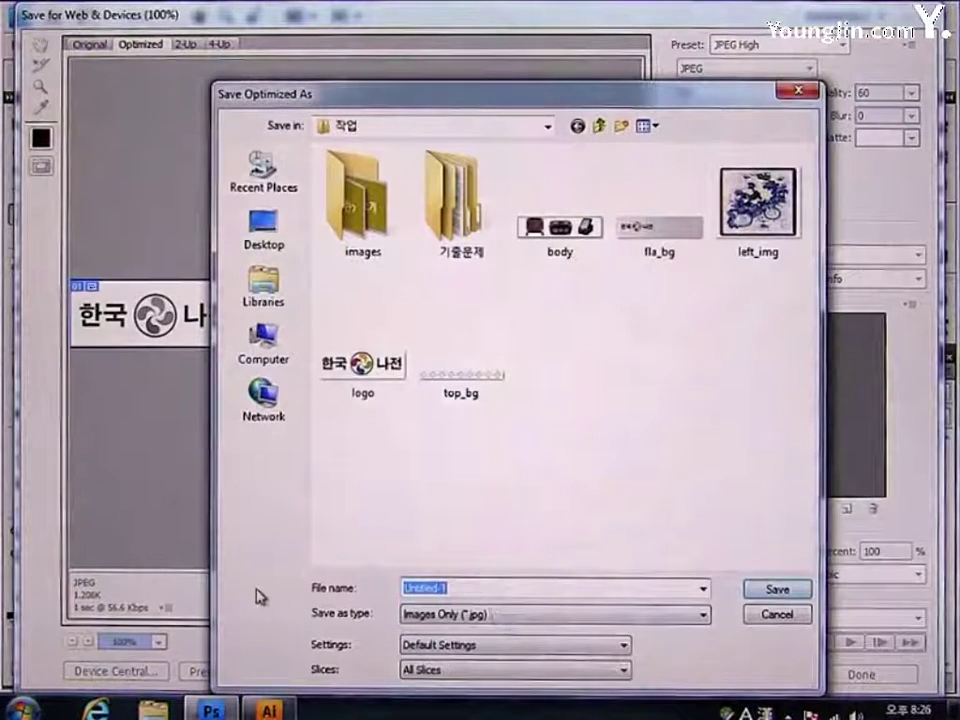
{"action": "type", "text": "bo"}
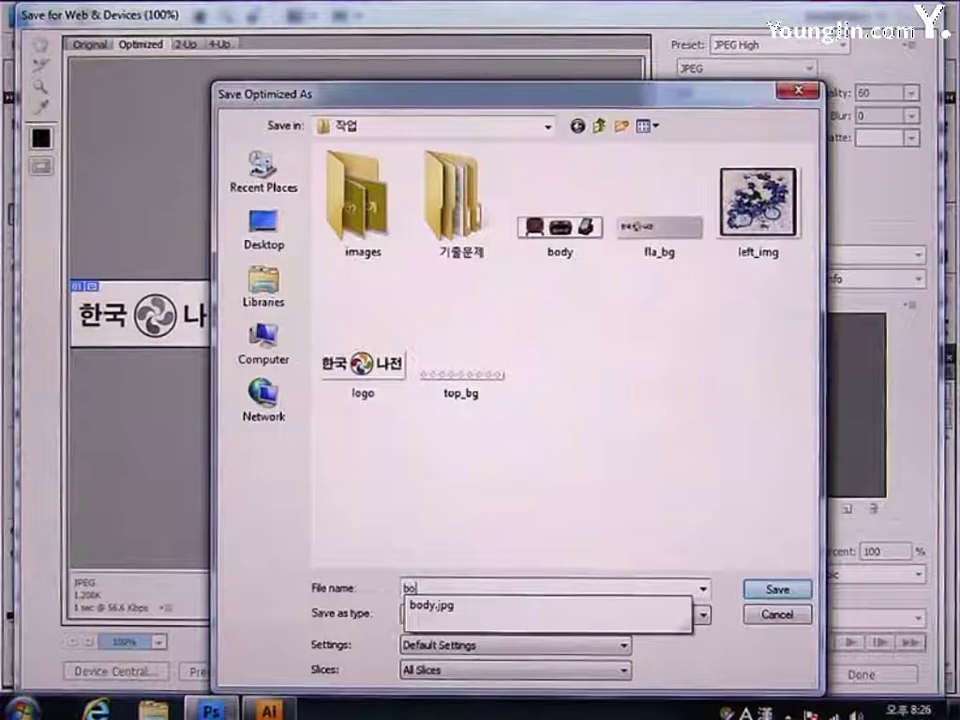
{"action": "type", "text": "ttom"}
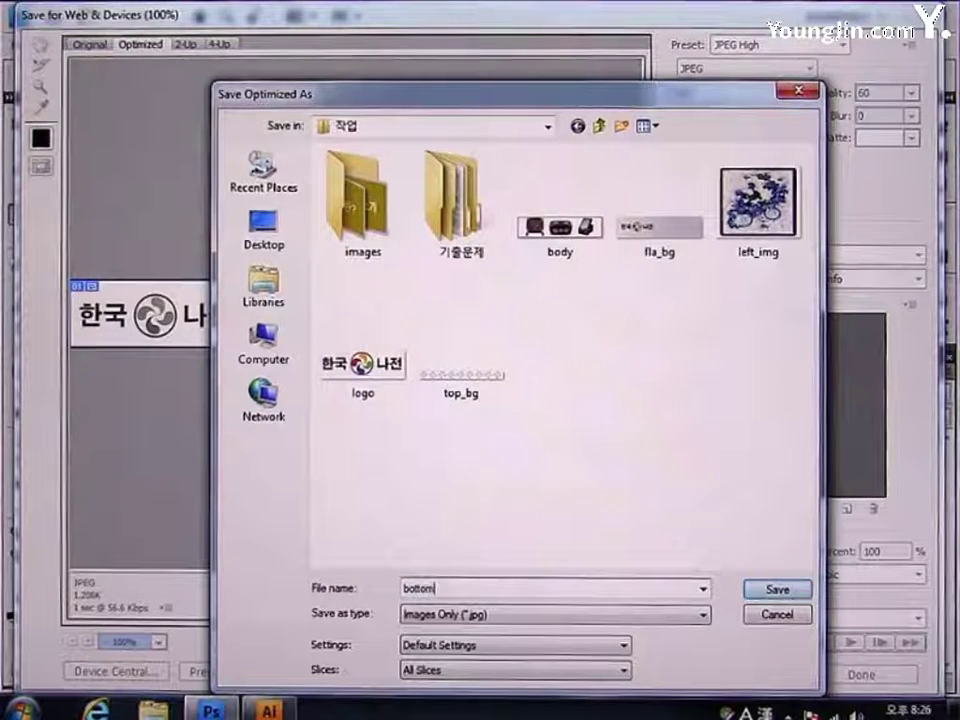
{"action": "key", "text": "Return"}
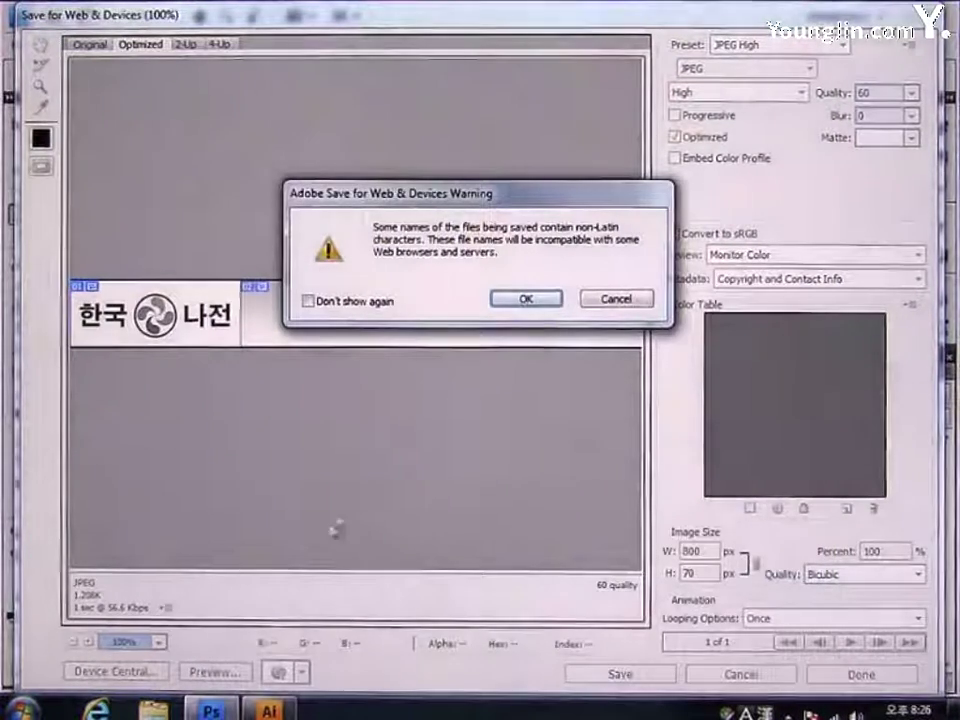
{"action": "left_click", "coordinate": [500, 298]}
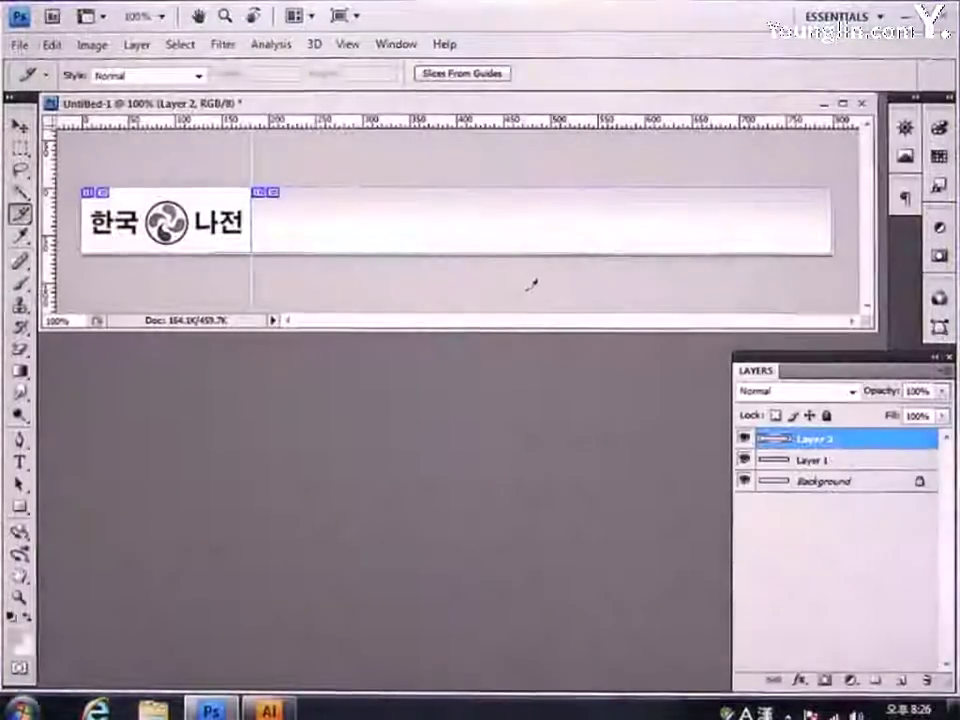